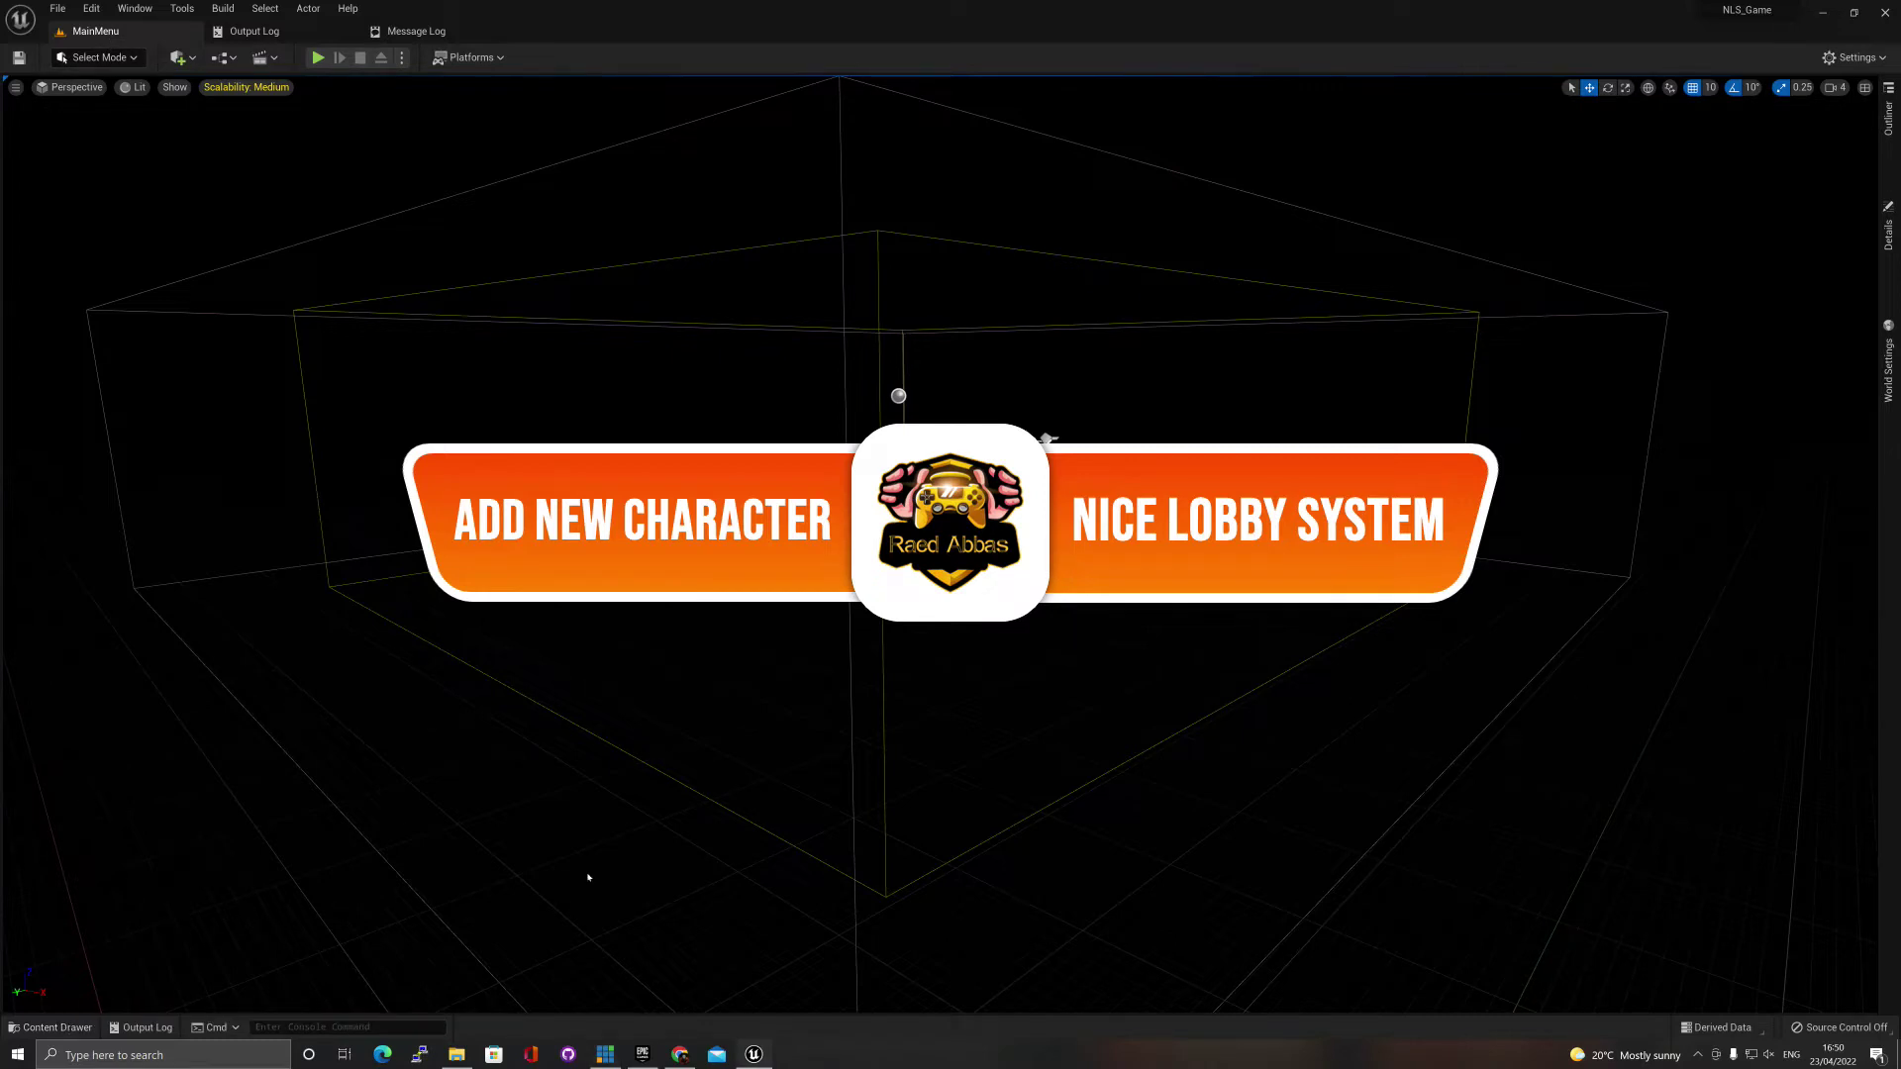
# Bring up the Epic Games Launcher on the Stylized Character Kit – Casual Male 01 Marketplace page.
pyautogui.click(642, 1054)
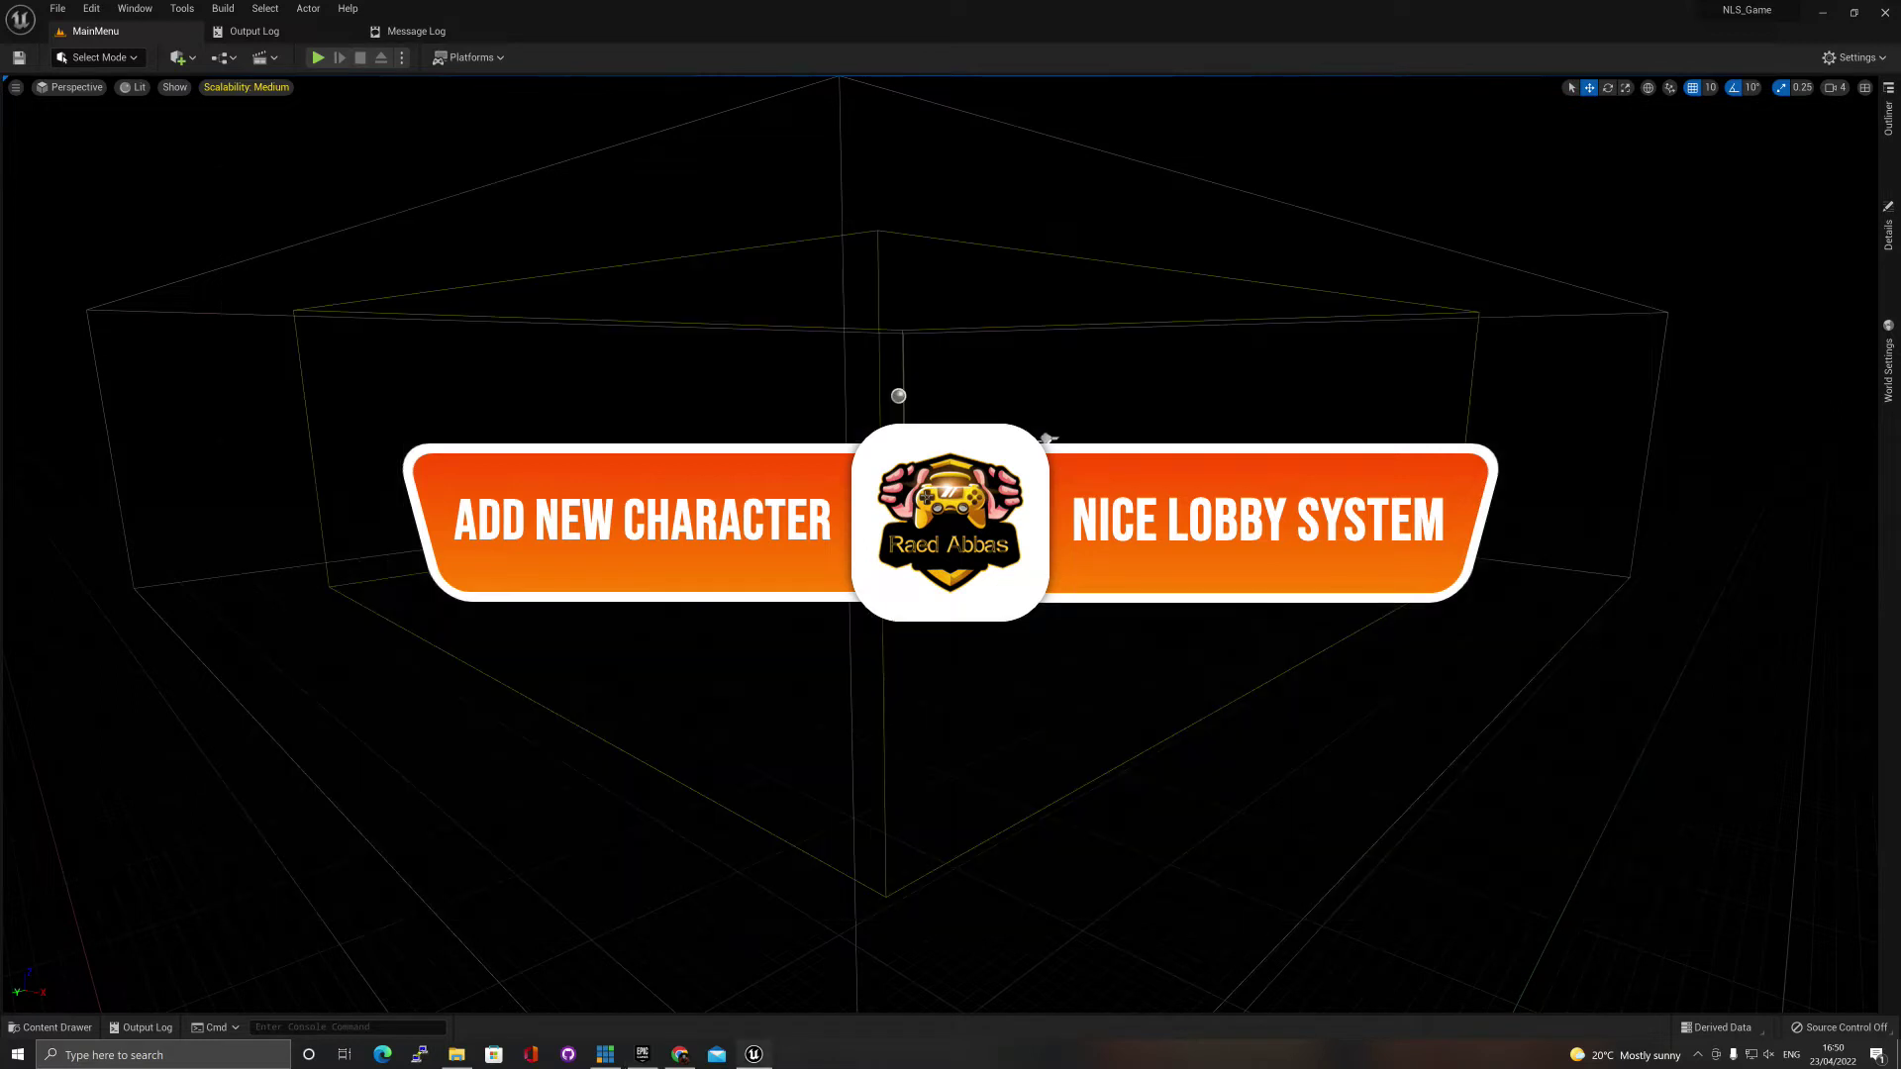
# Back in the editor, browse to NLS/Blueprints/Characters/CharacterClasses and select BP_BlackClass.
pyautogui.click(753, 1054)
pyautogui.click(44, 1028)
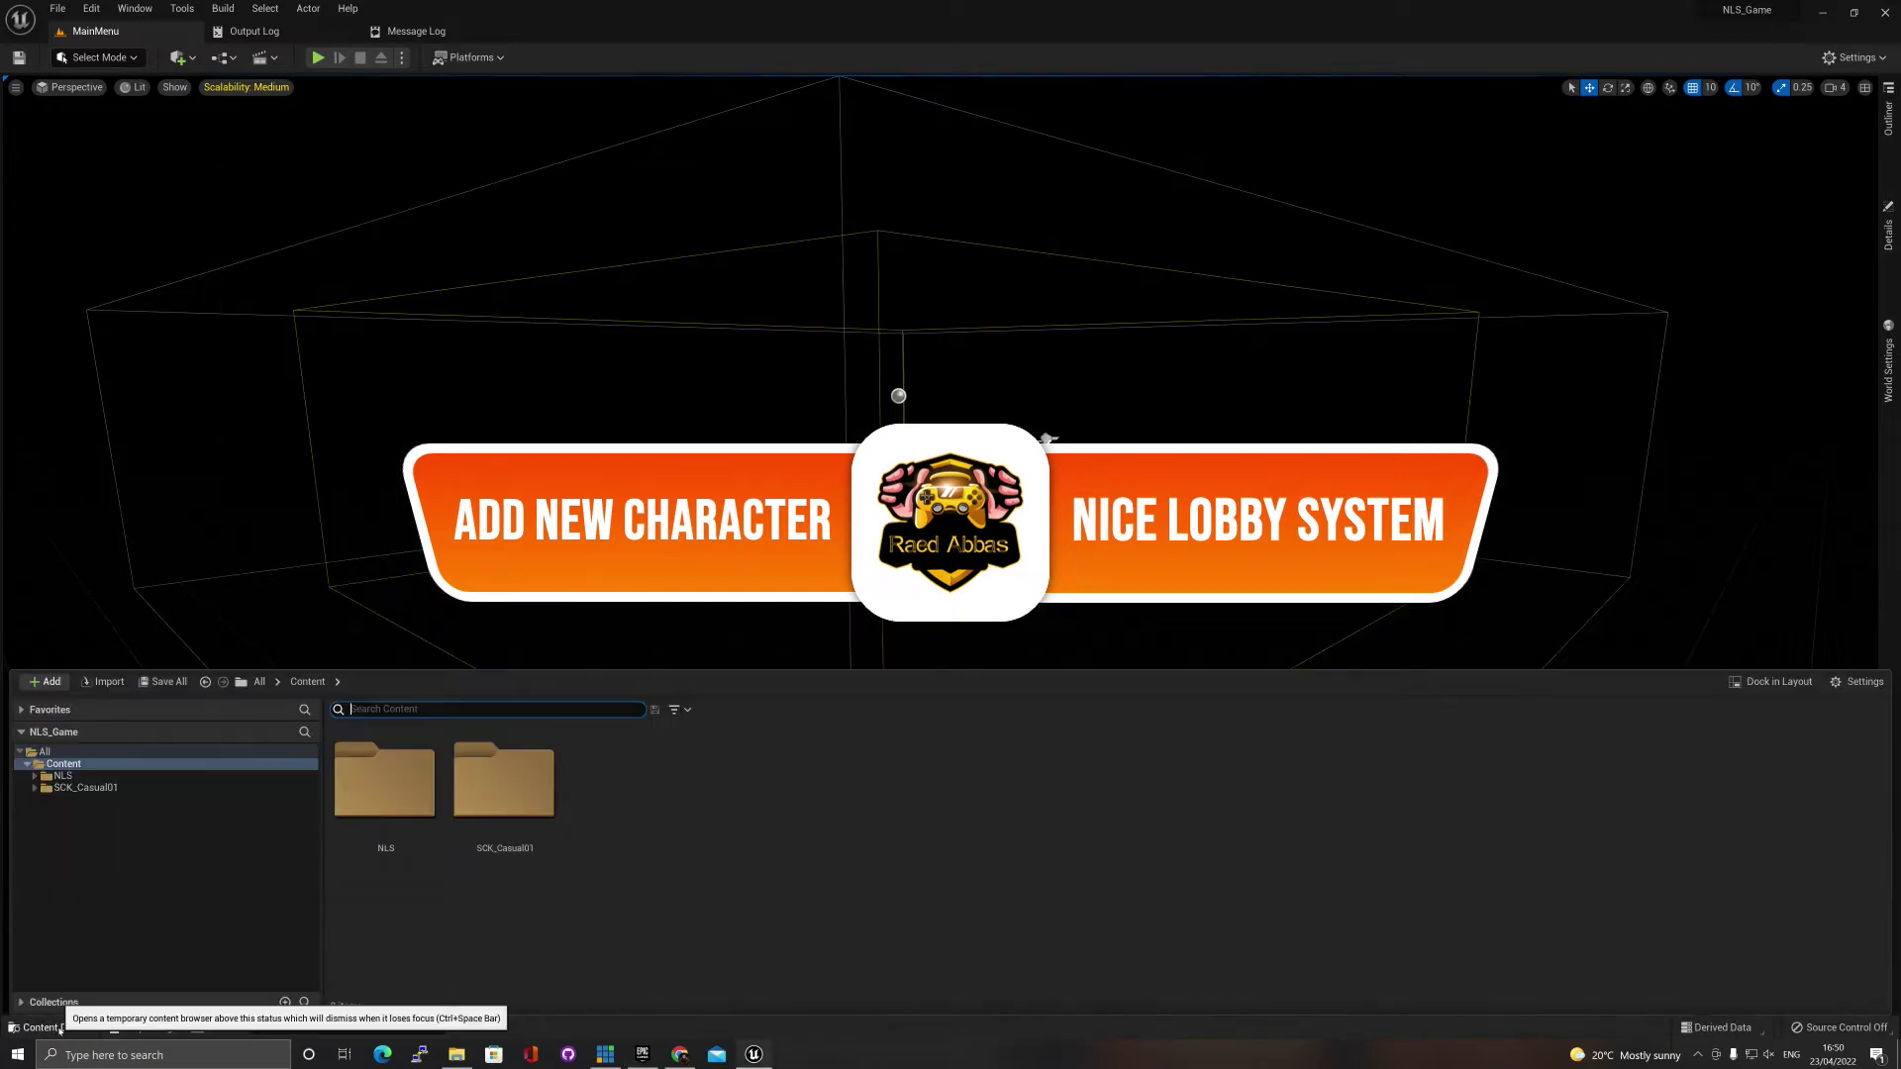
pyautogui.click(513, 789)
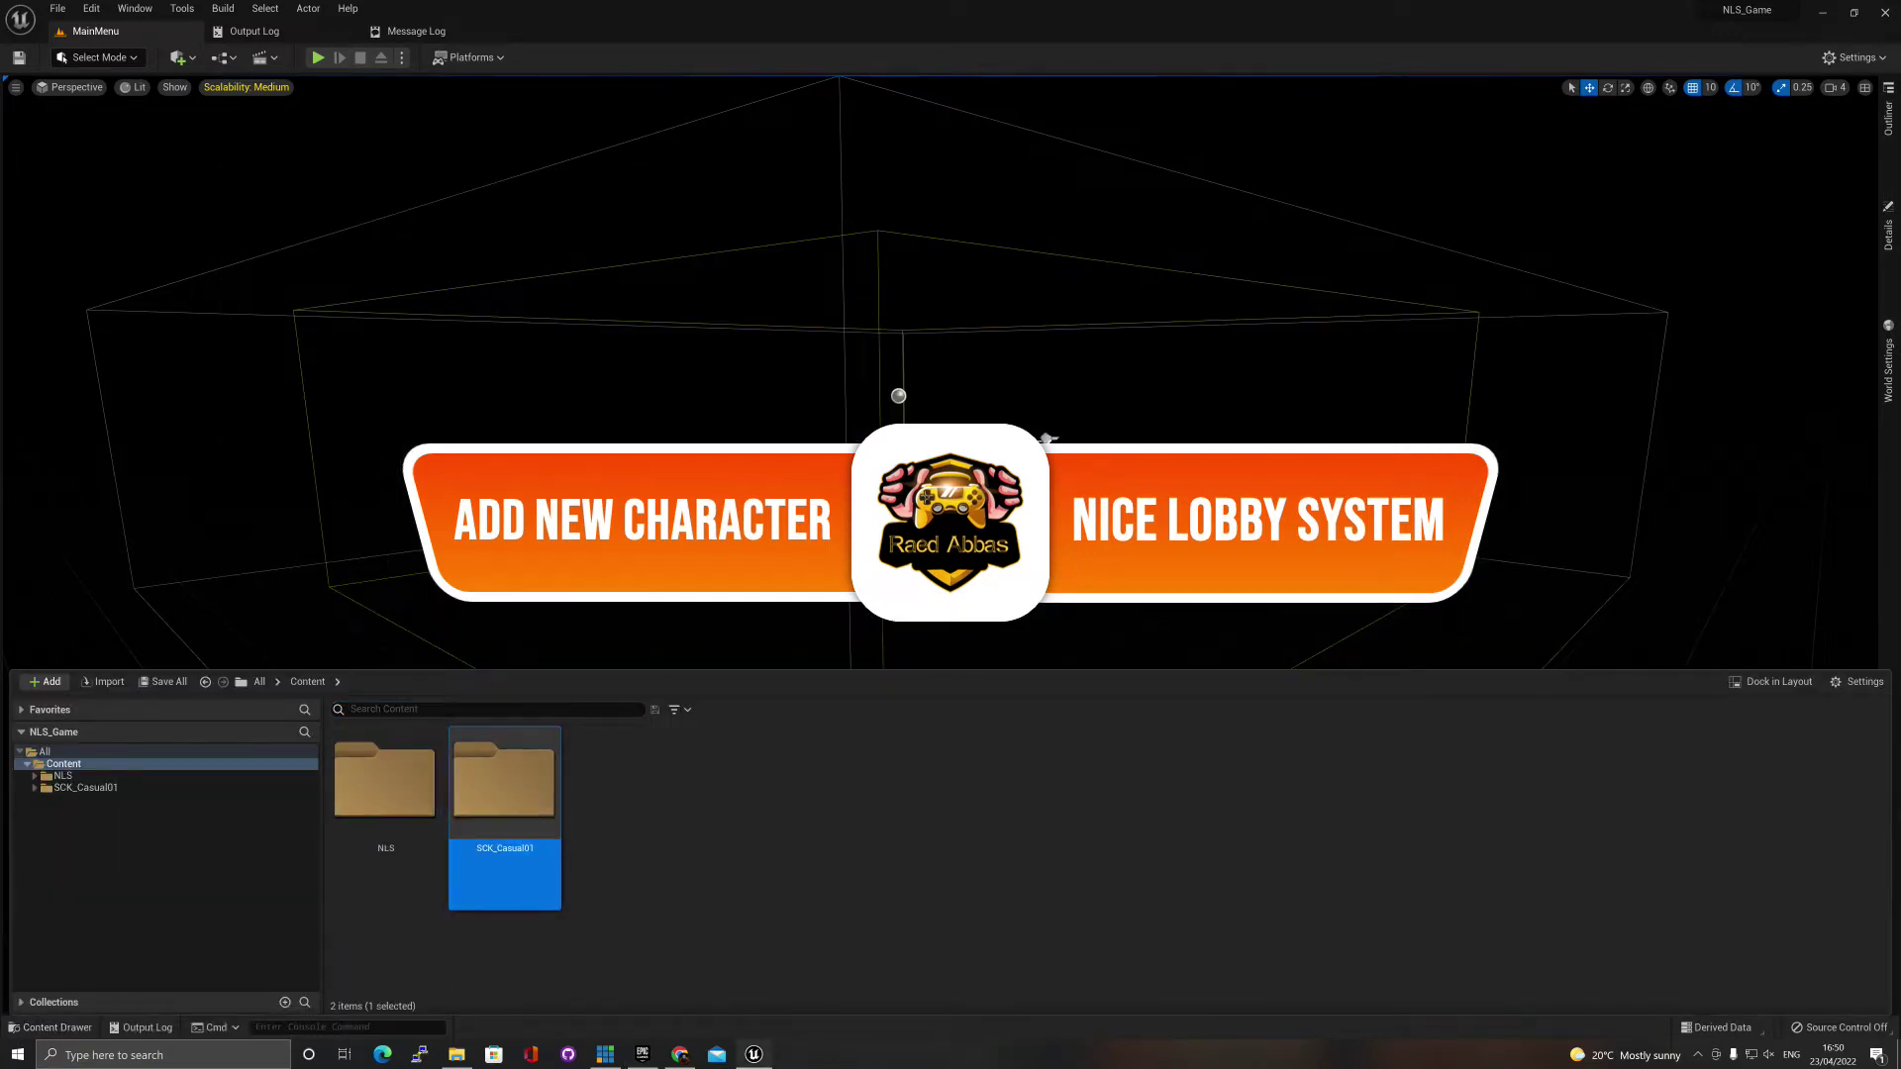
pyautogui.click(828, 866)
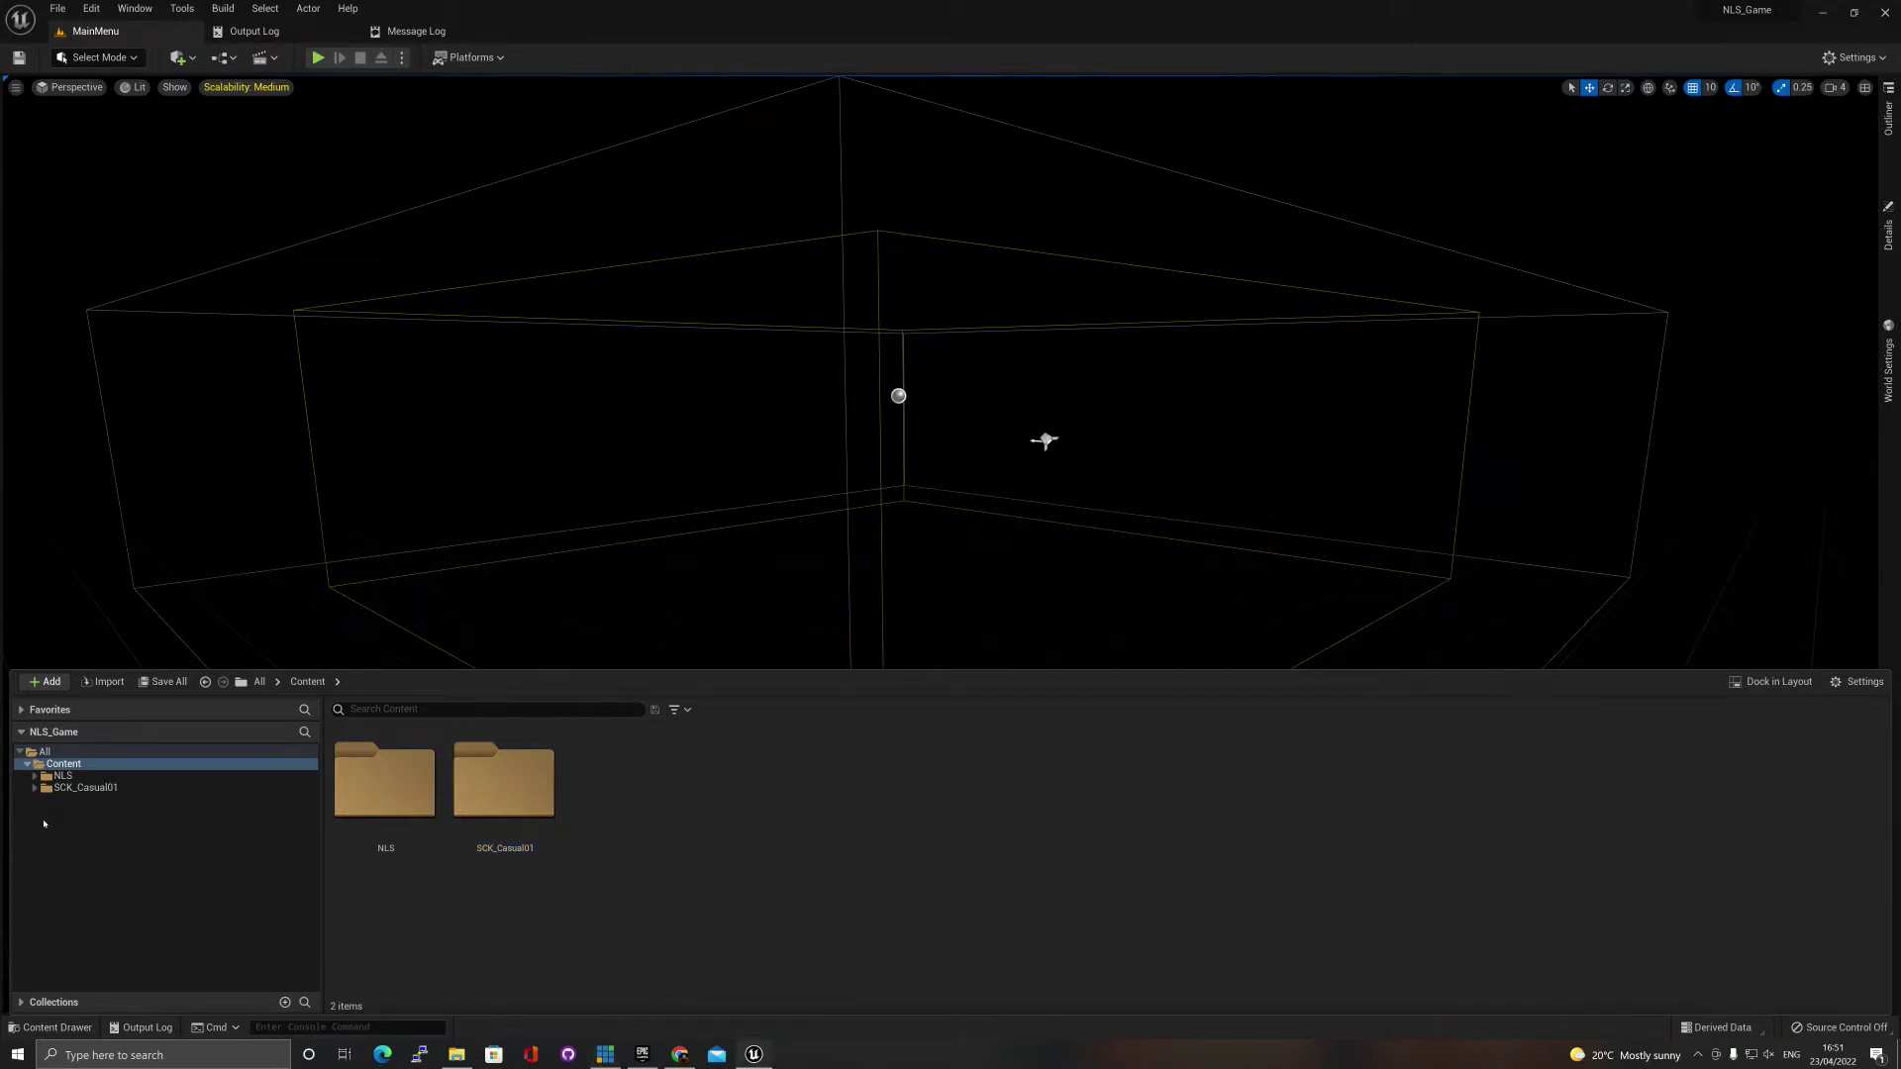
pyautogui.click(64, 777)
pyautogui.doubleClick(396, 850)
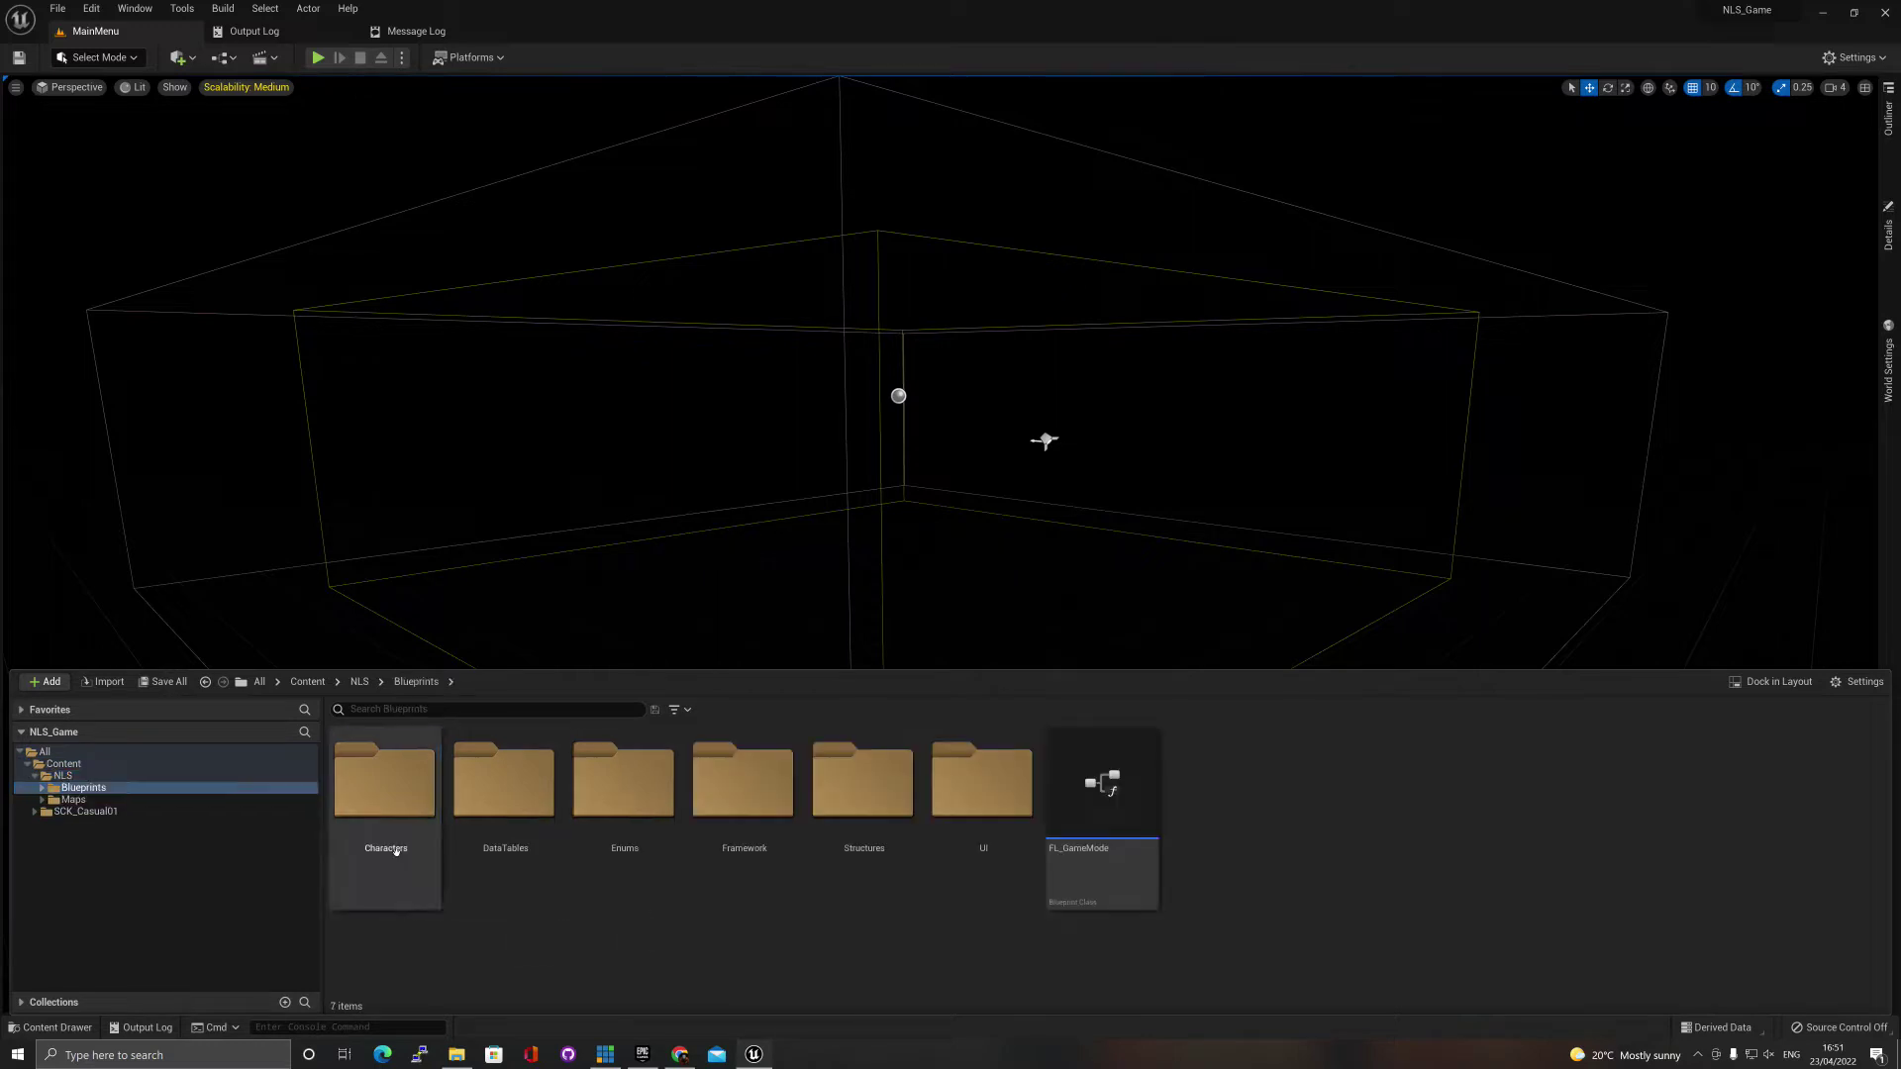
pyautogui.doubleClick(393, 877)
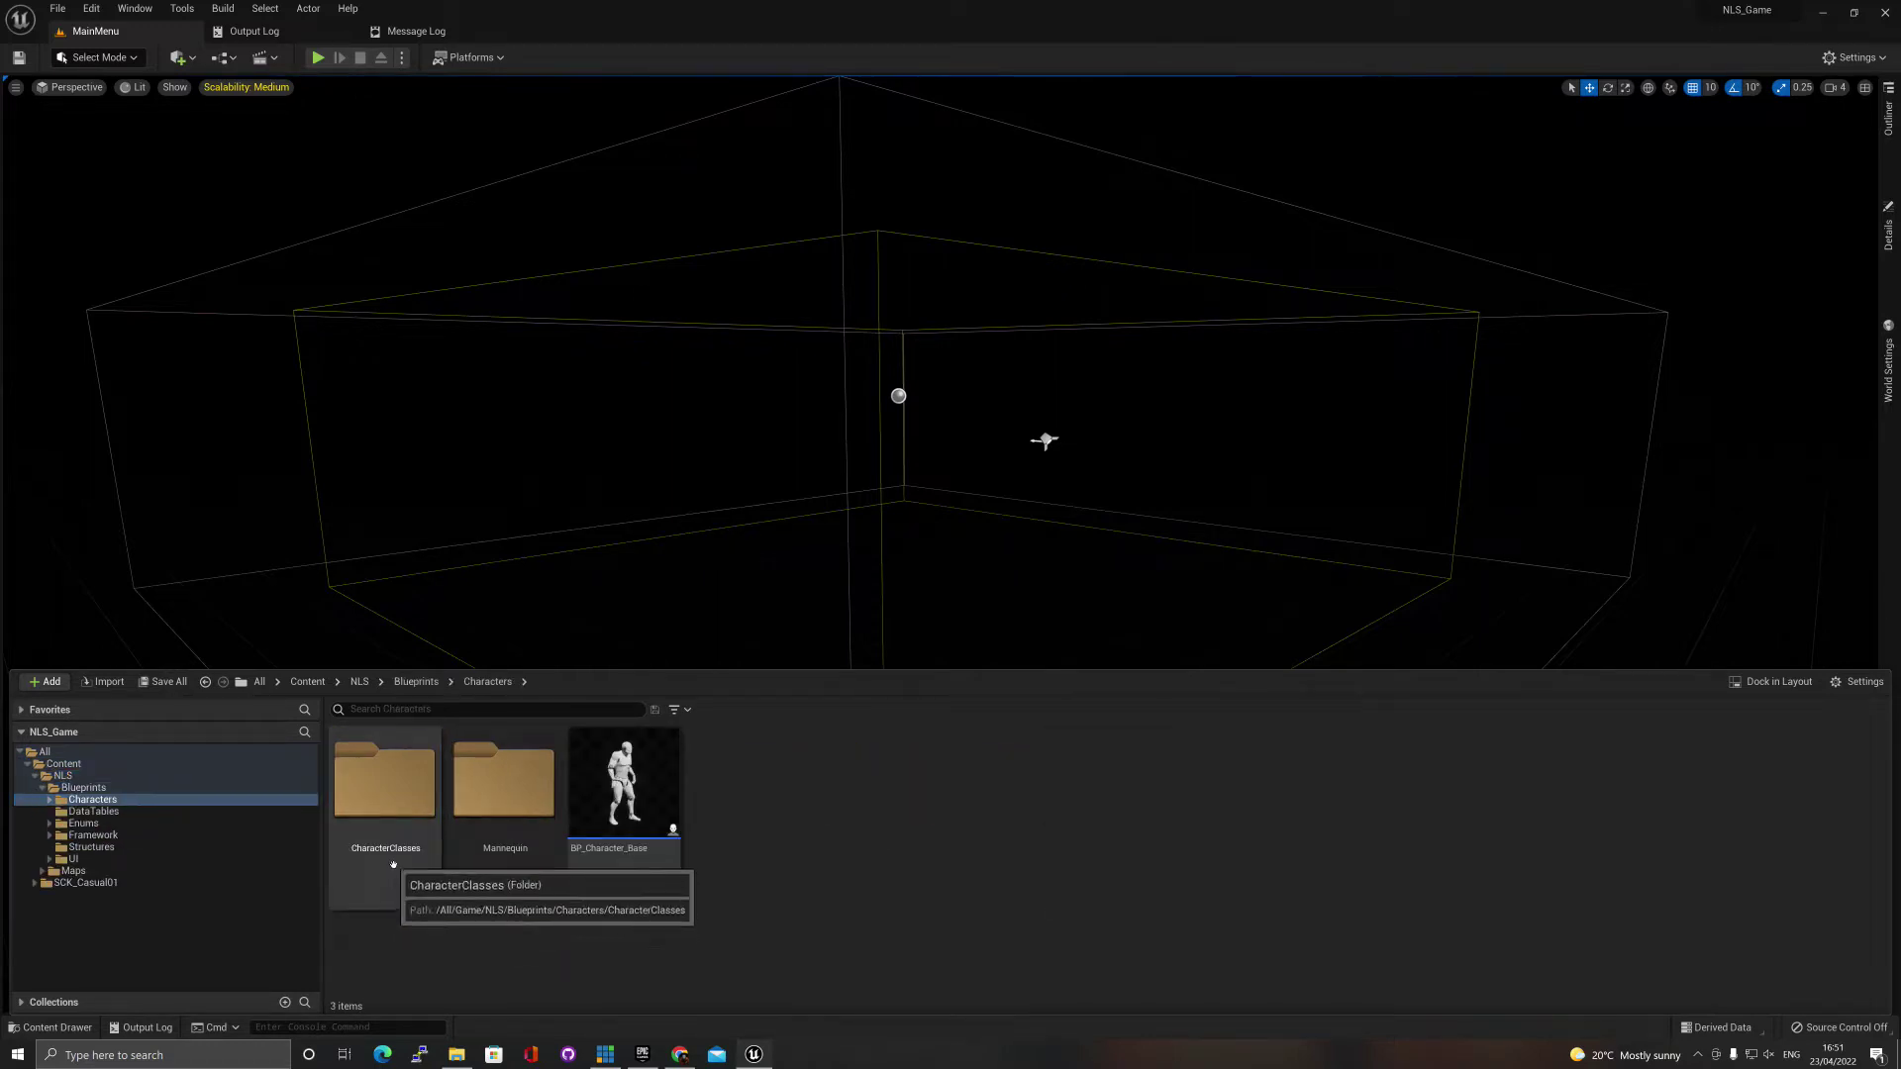
pyautogui.doubleClick(386, 802)
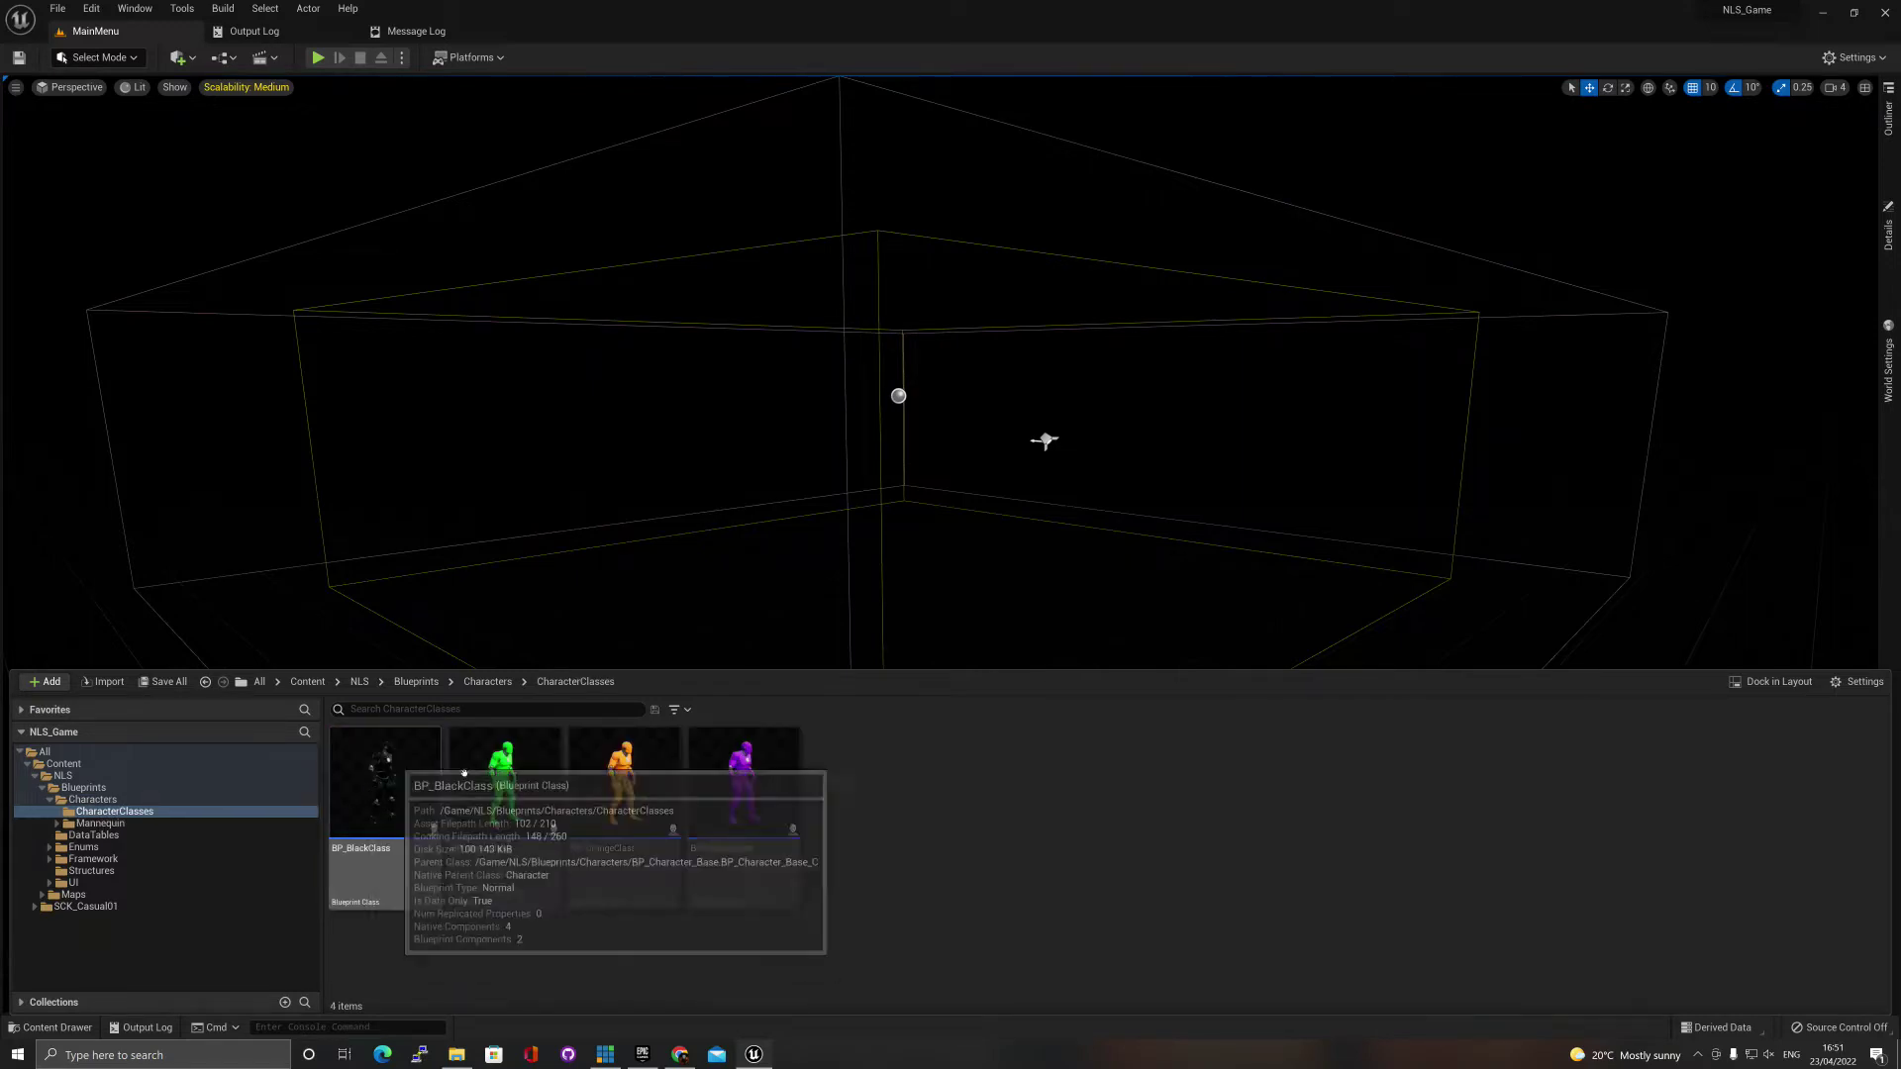
pyautogui.click(400, 796)
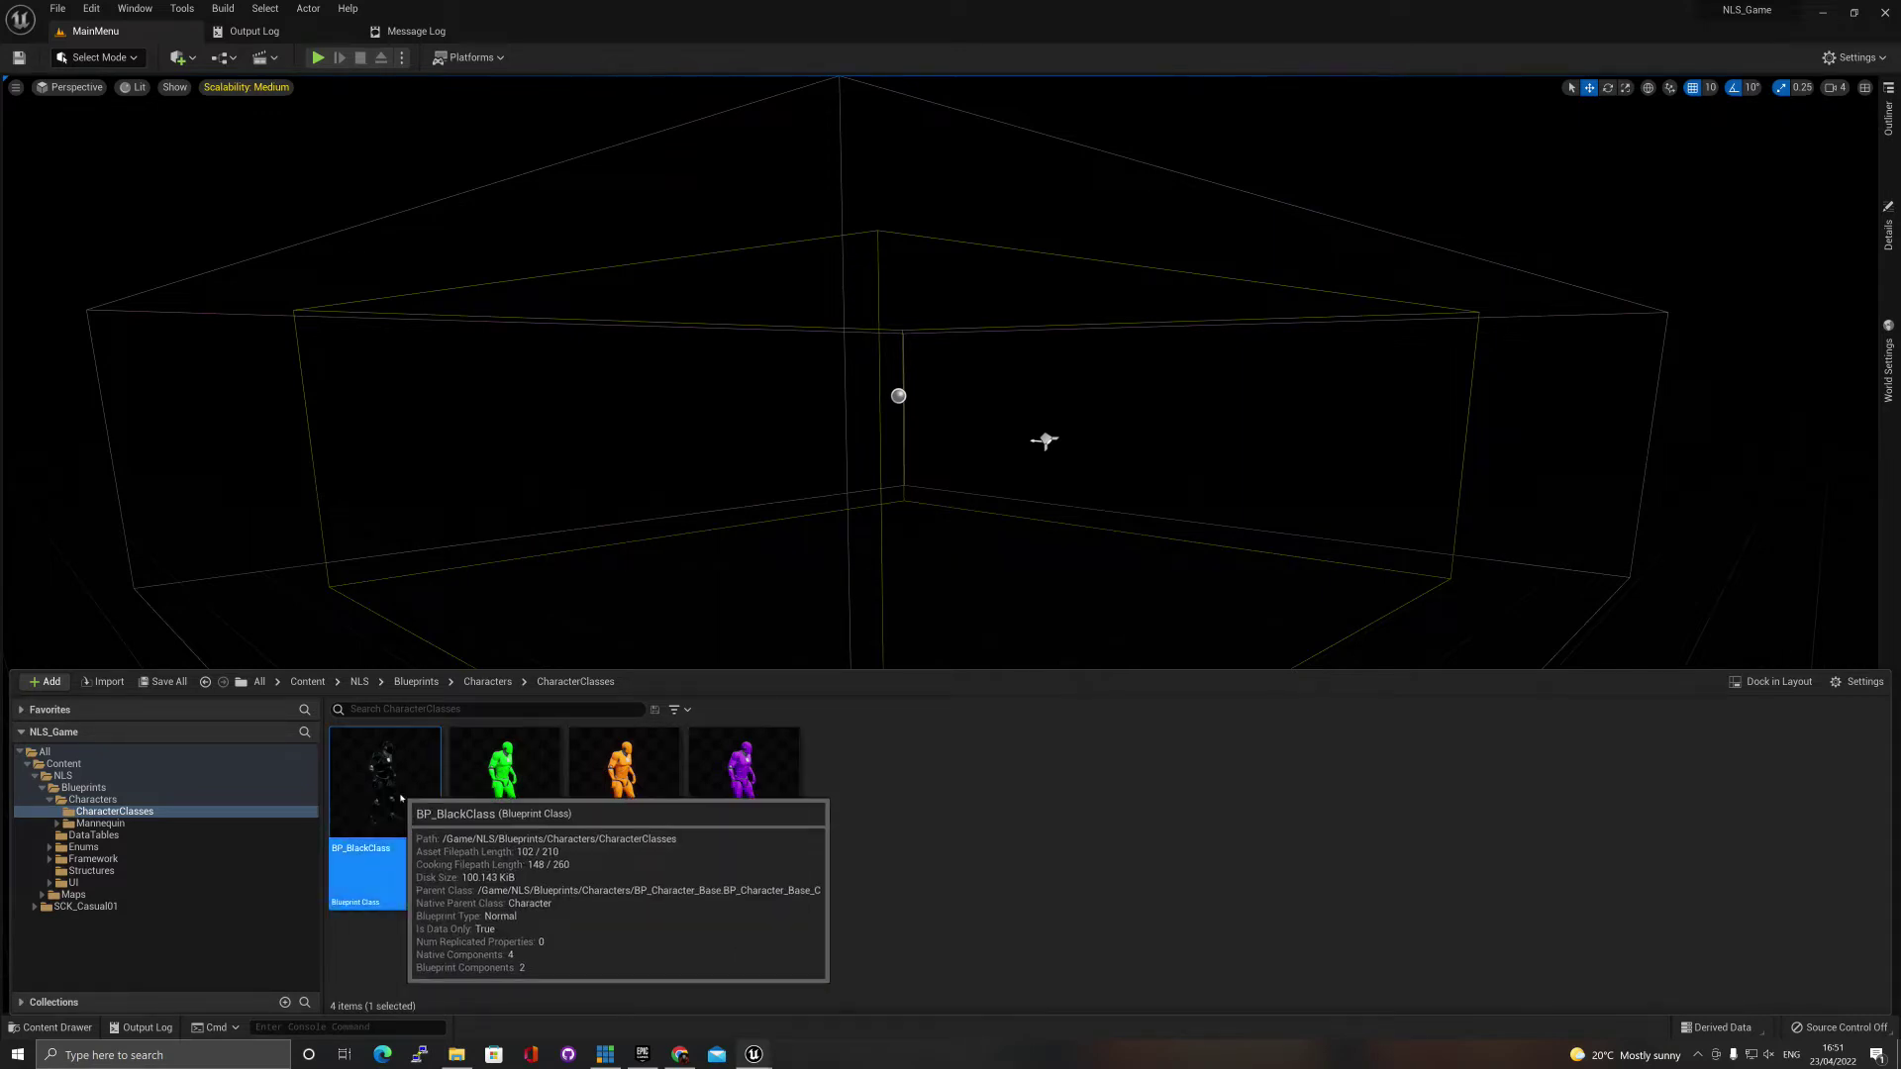
# Open BP_BlackClass in the full Blueprint editor and select its Mesh component.
pyautogui.doubleClick(386, 782)
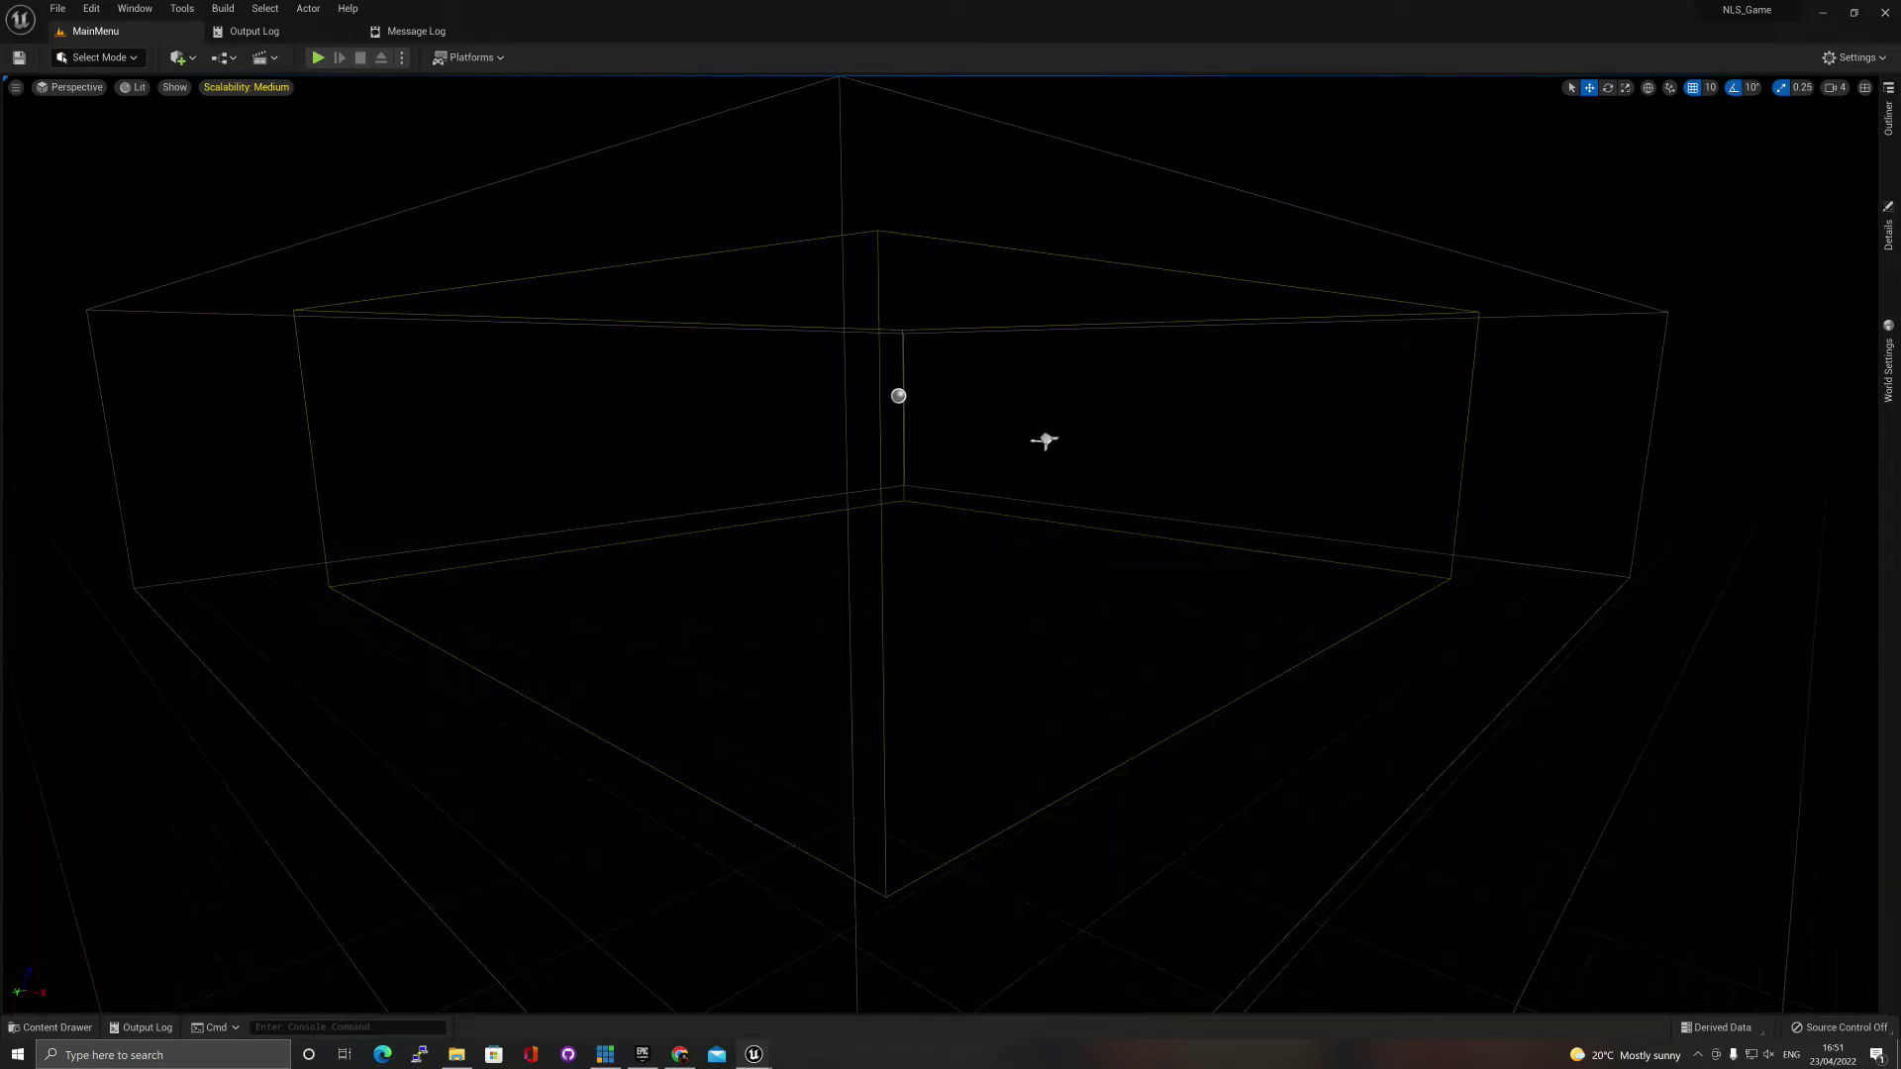
pyautogui.moveTo(1028, 143); pyautogui.dragTo(673, 32)
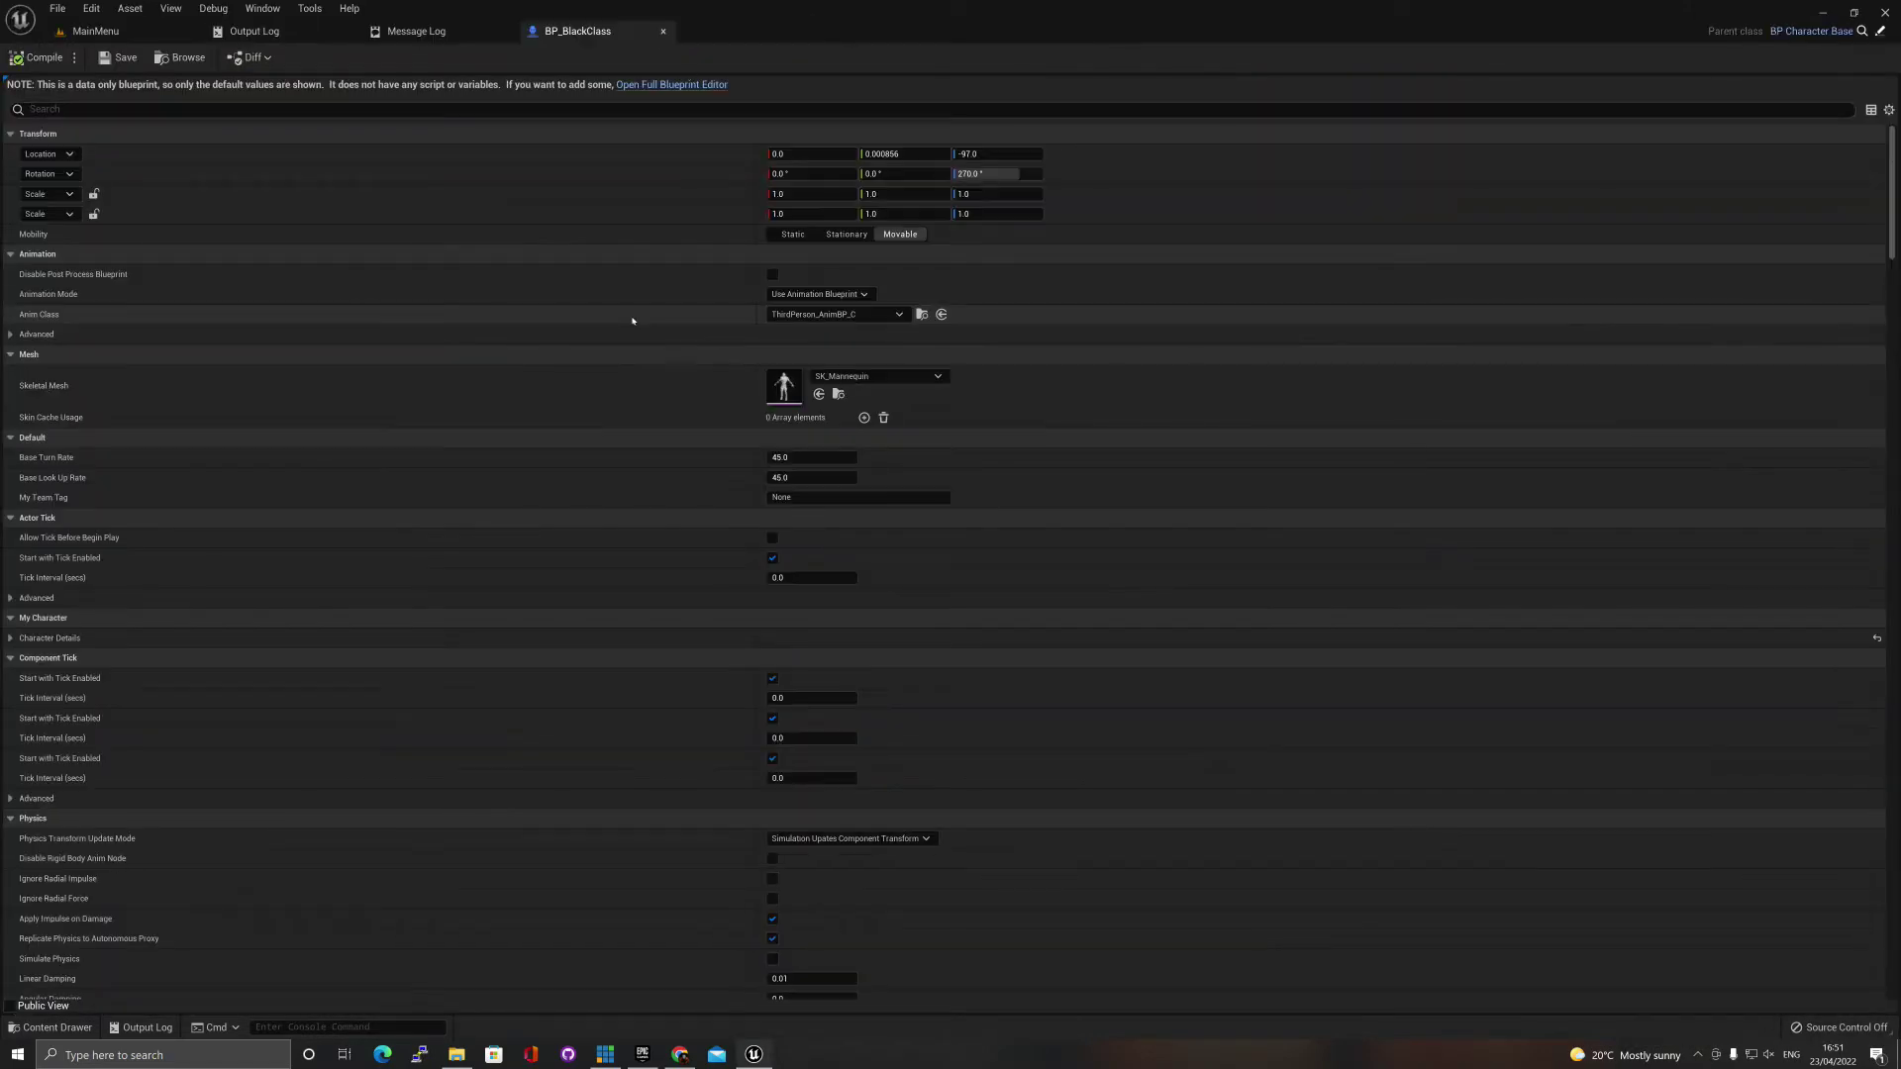
pyautogui.click(669, 85)
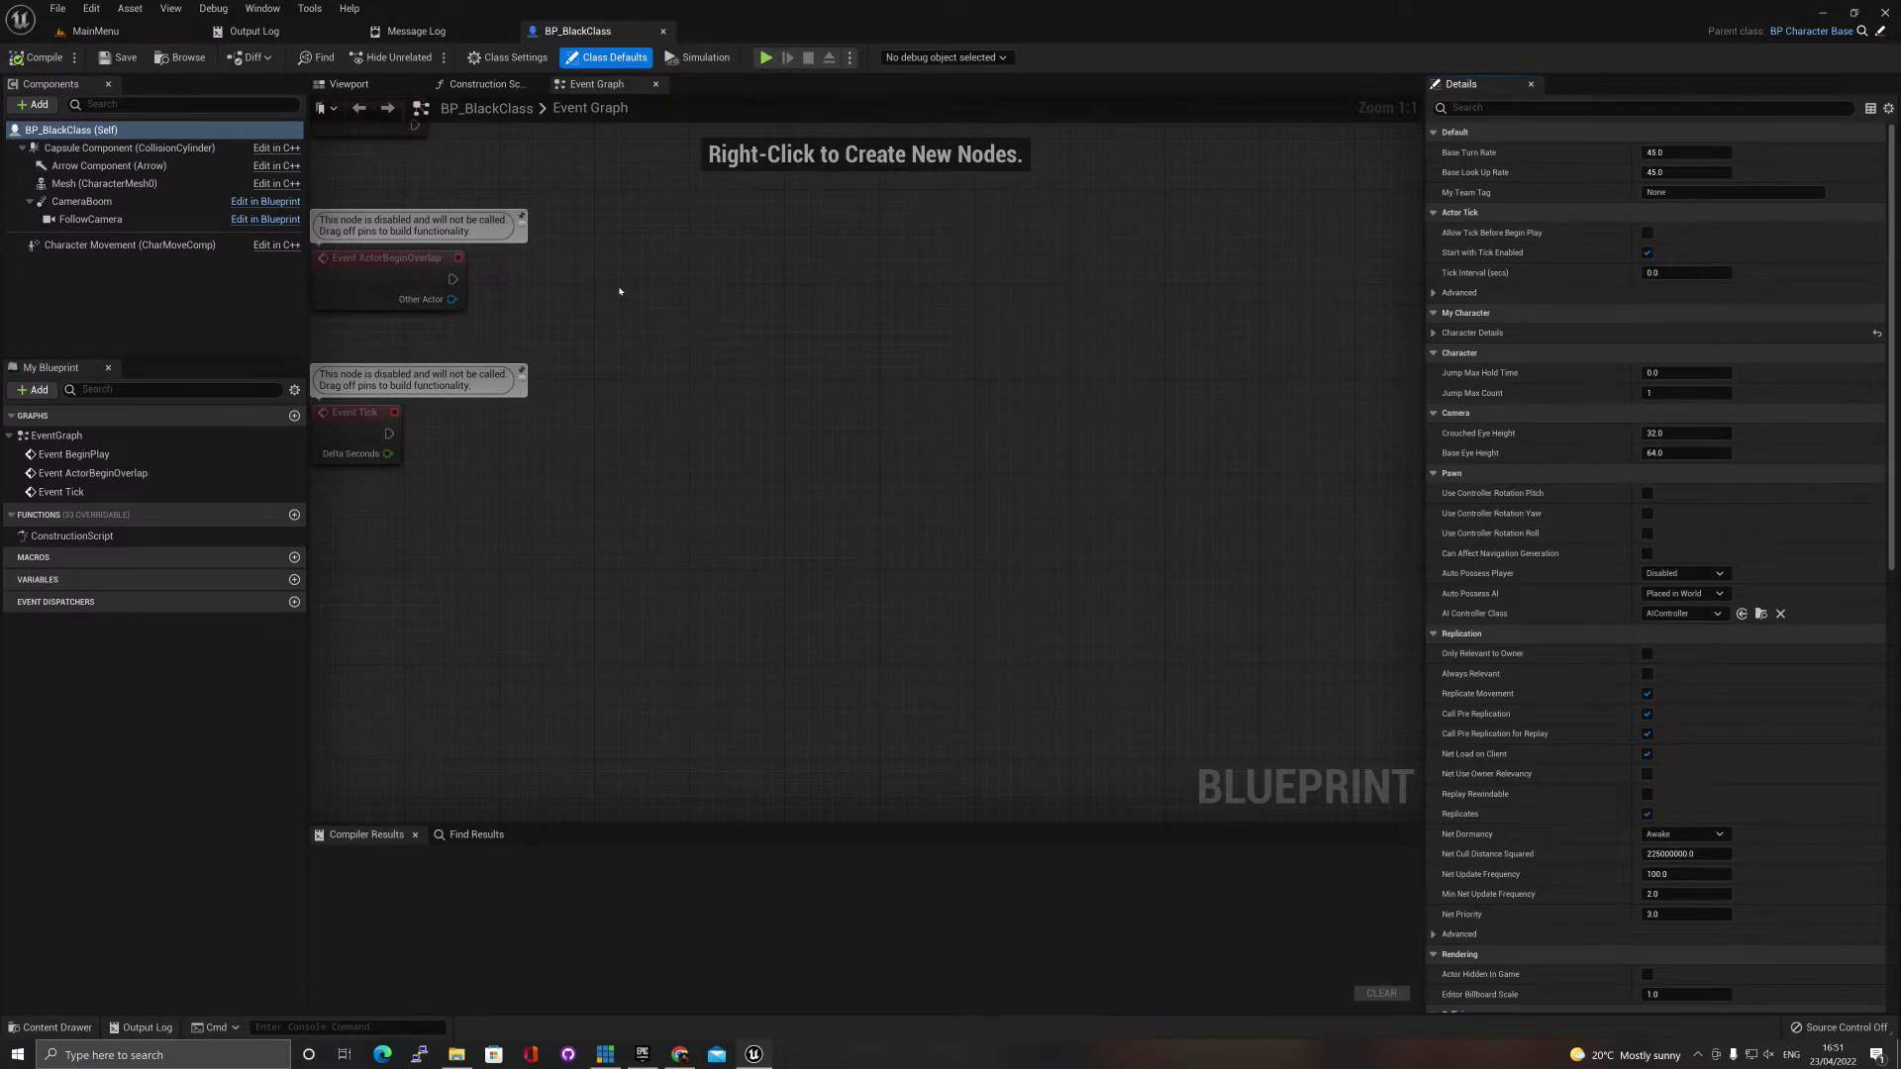
pyautogui.click(104, 183)
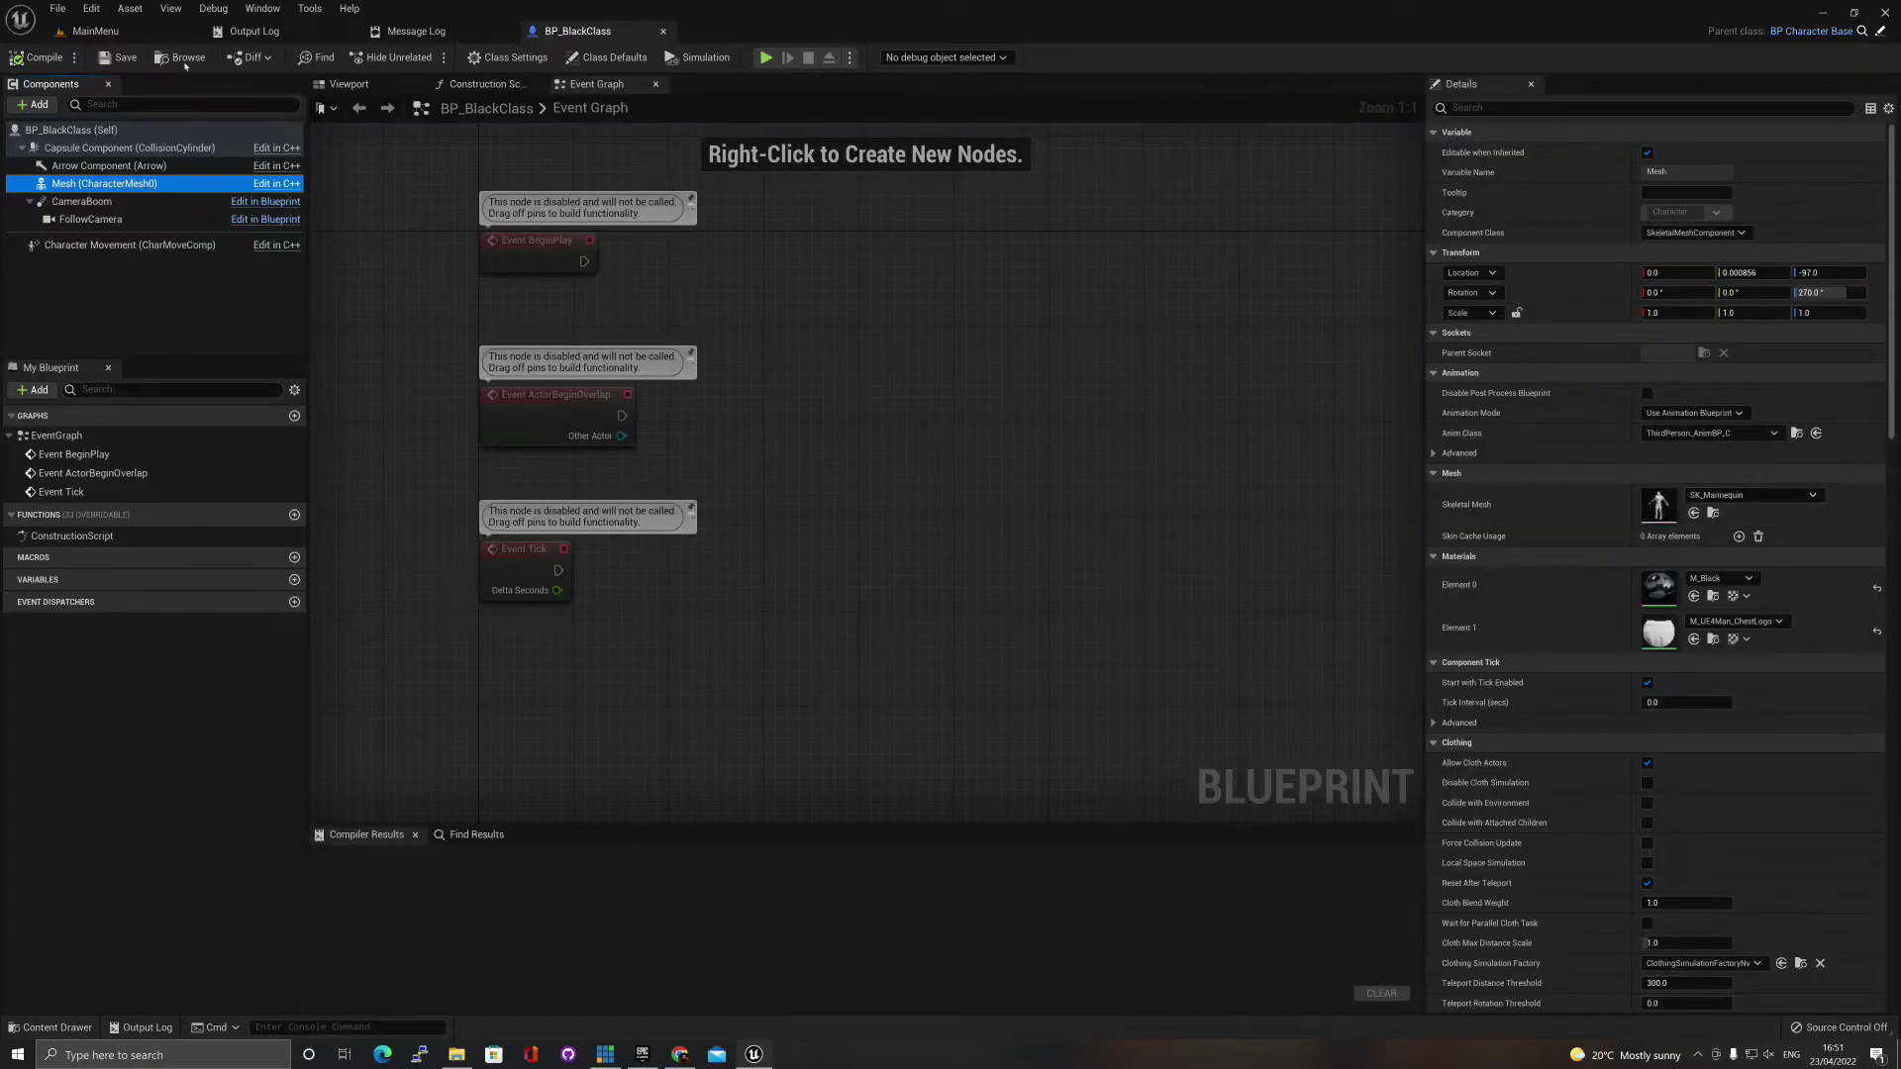
# Browse to SCK_Casual01/Models/Premade_Characters and select the MESH_PC_02 skeletal mesh.
pyautogui.click(95, 31)
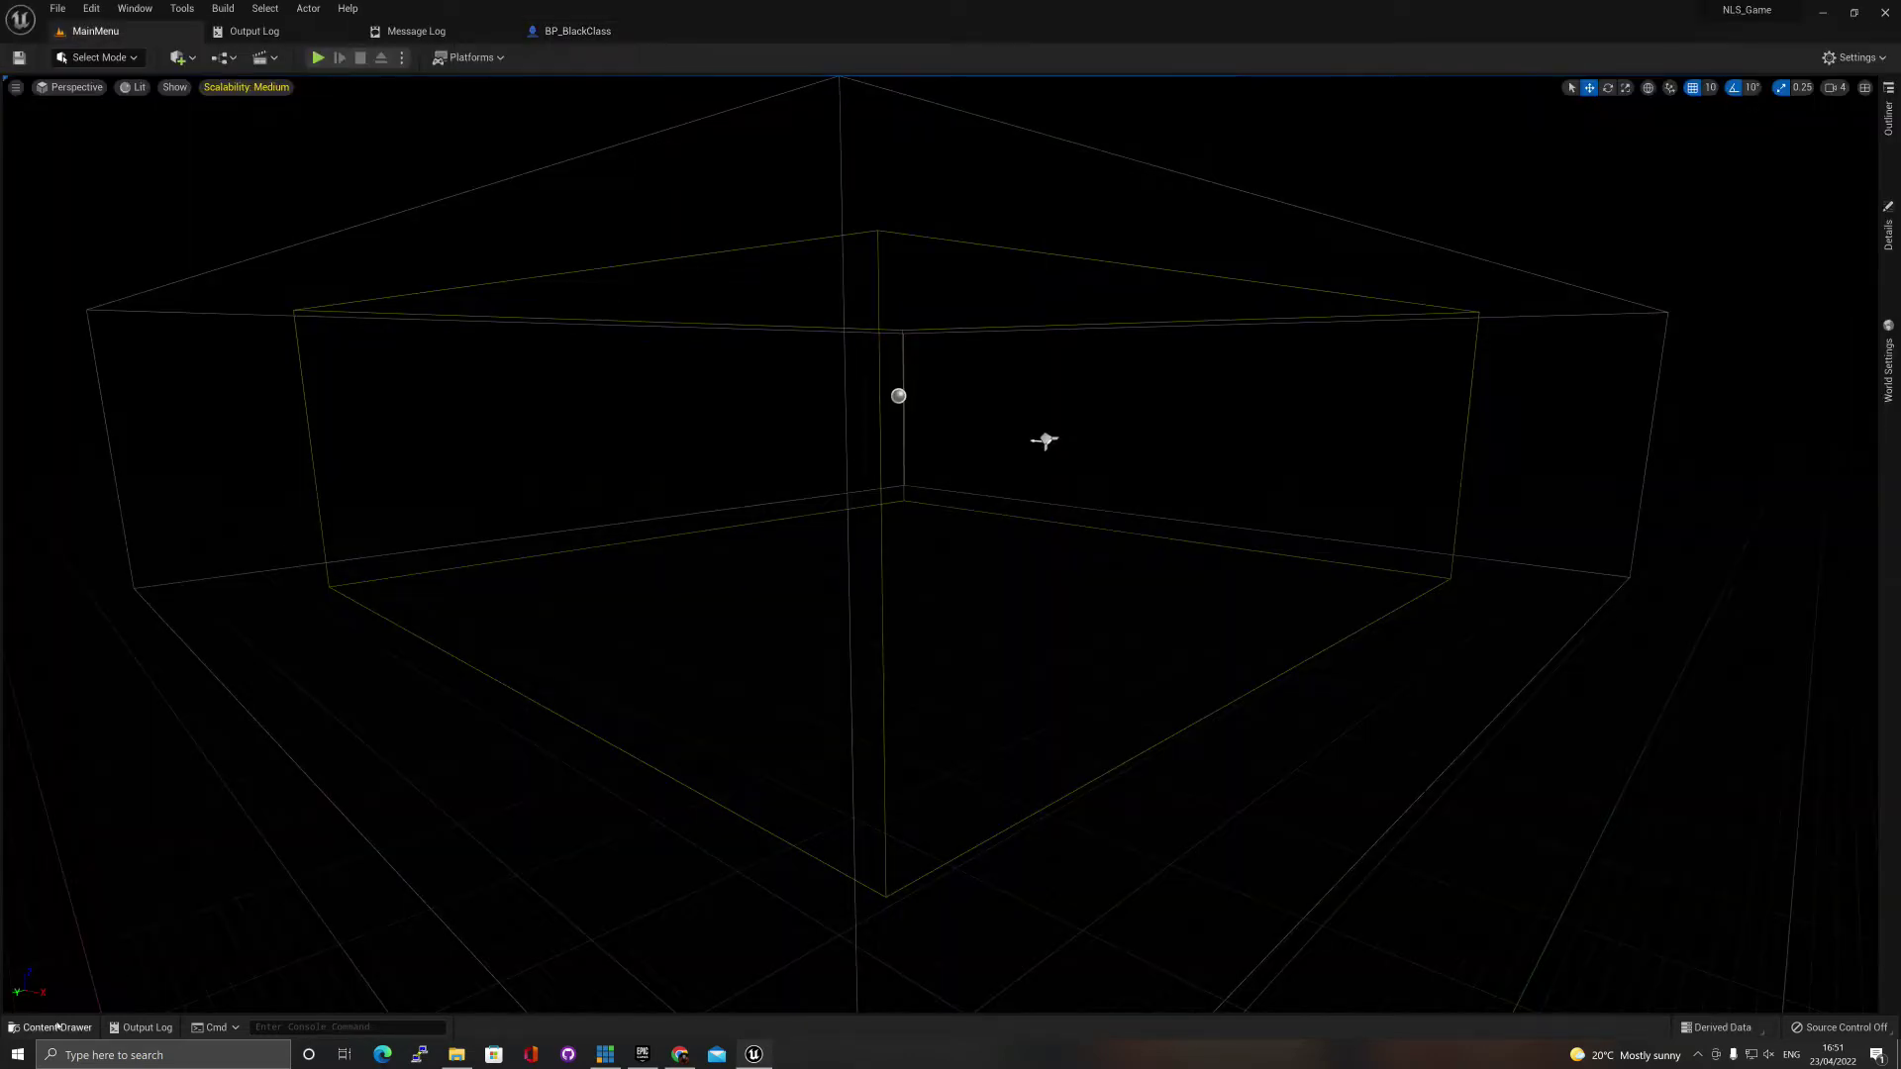
pyautogui.click(57, 1027)
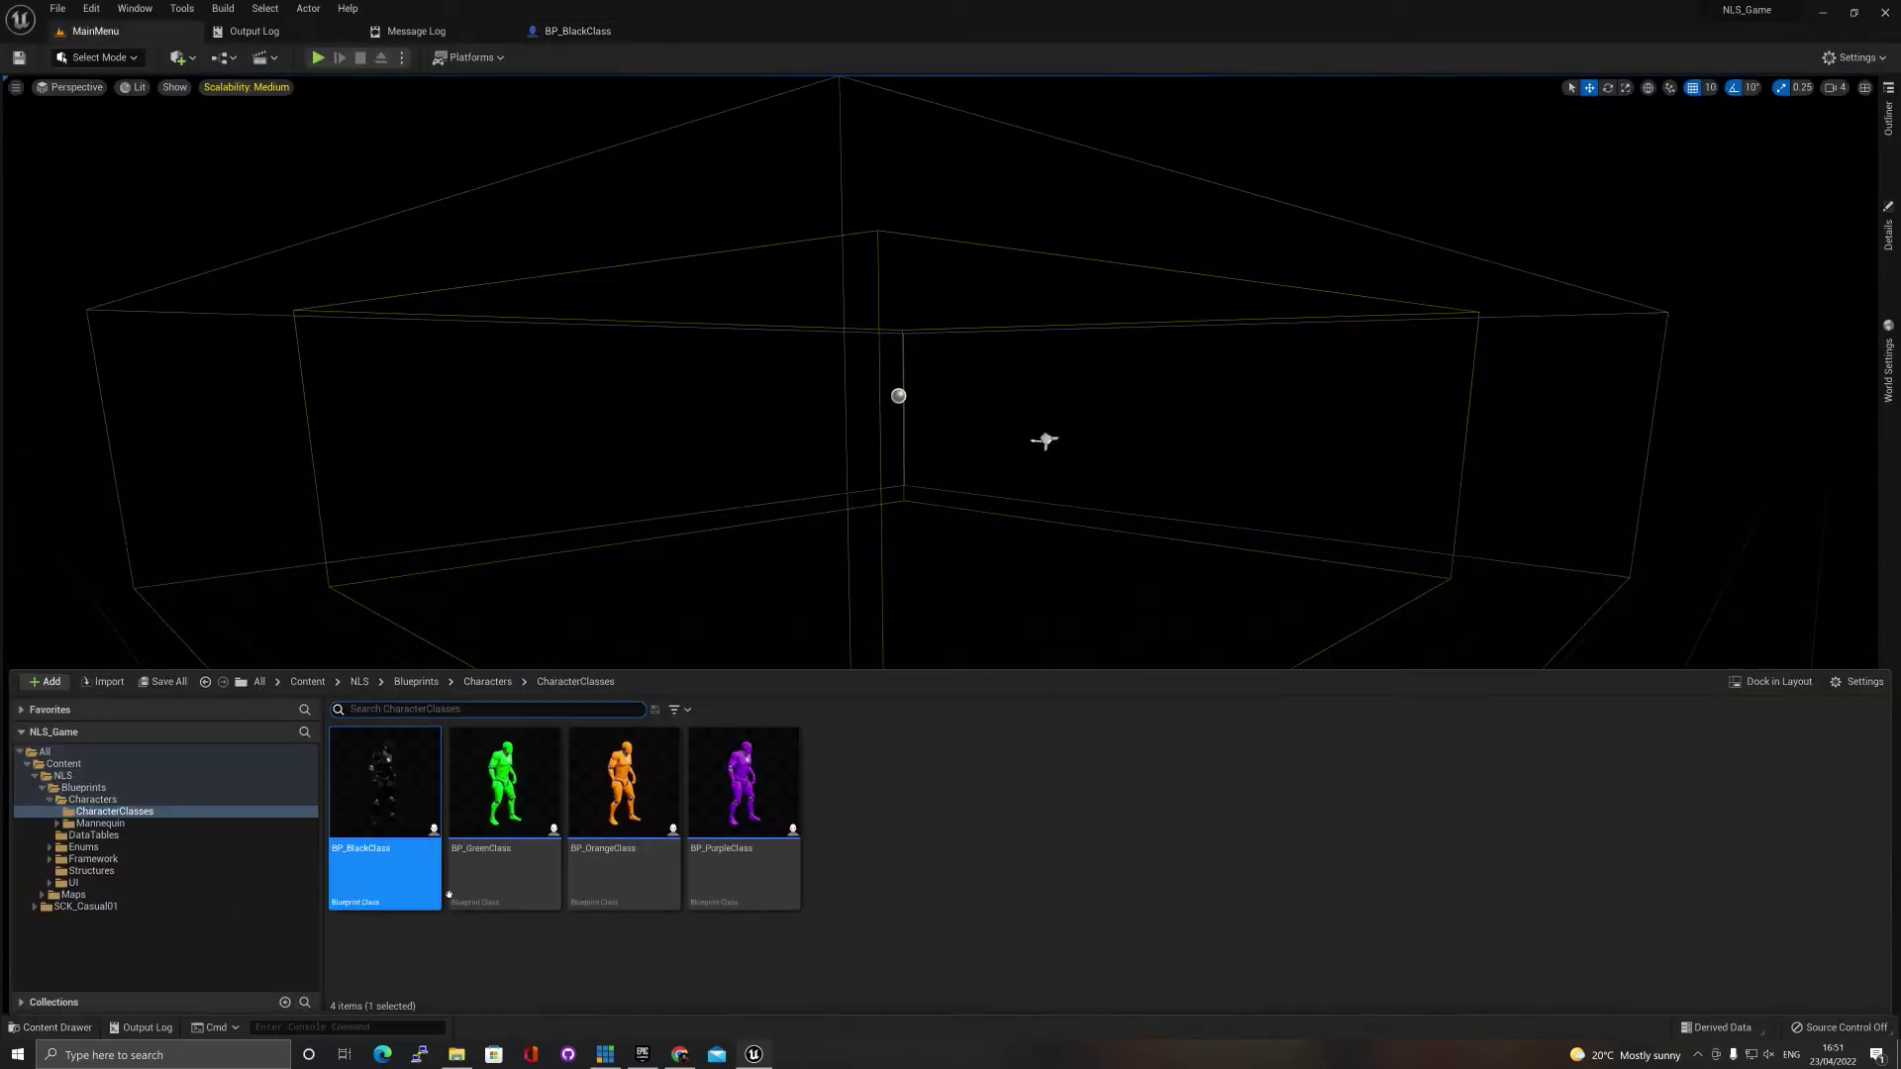
pyautogui.click(79, 907)
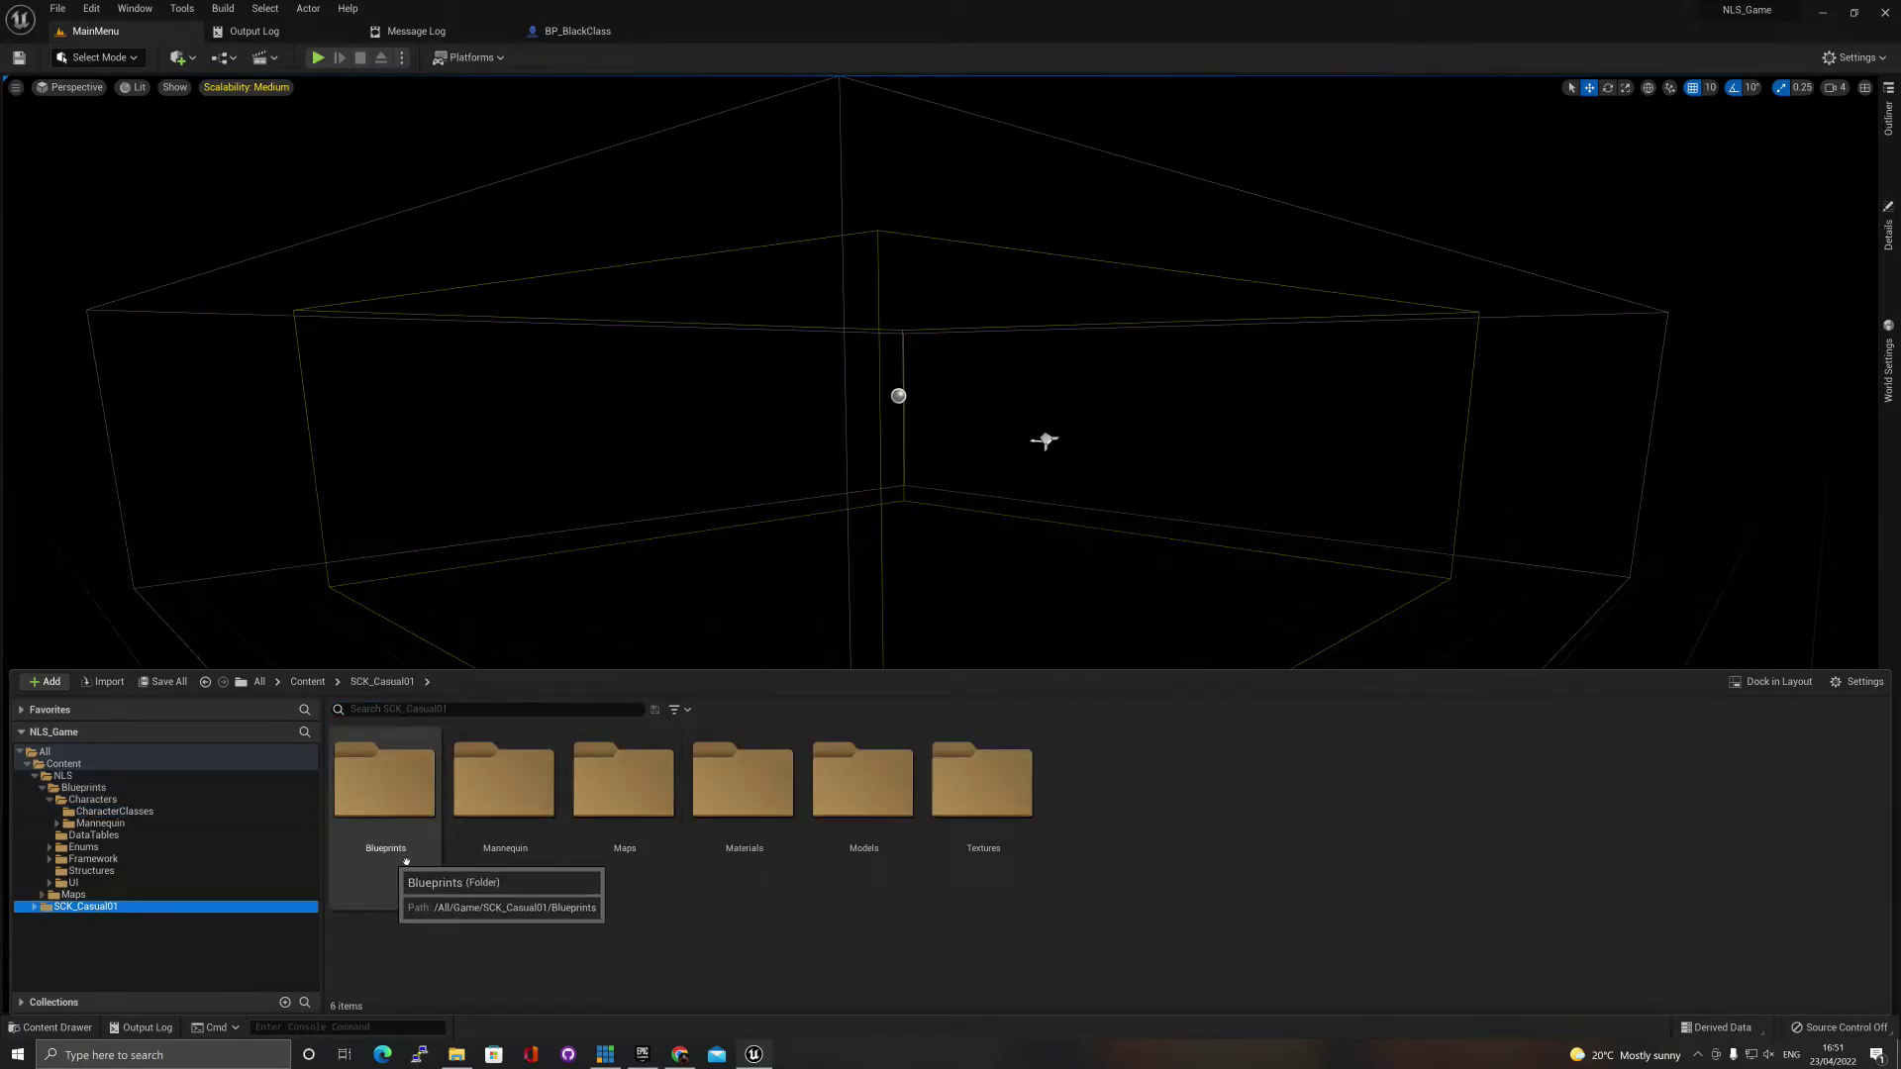
pyautogui.doubleClick(863, 787)
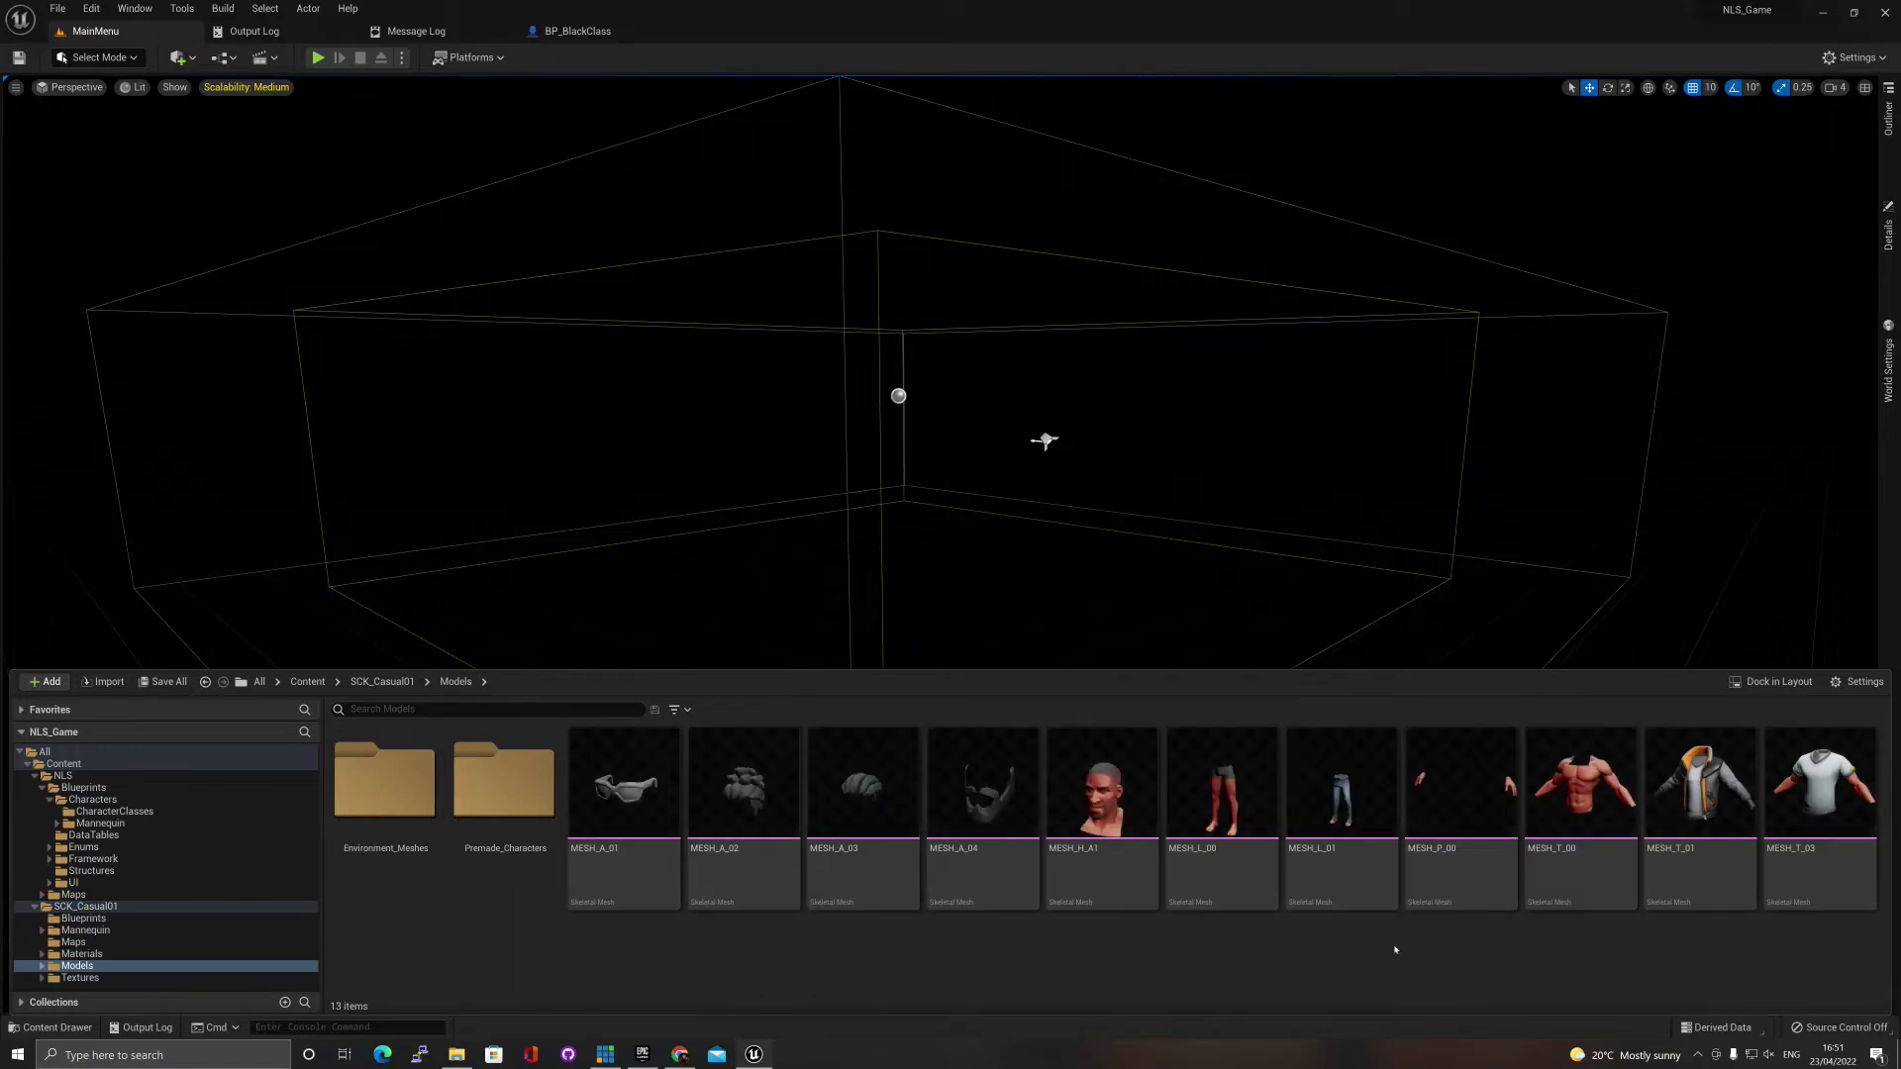
pyautogui.click(498, 848)
pyautogui.doubleClick(498, 847)
pyautogui.click(636, 797)
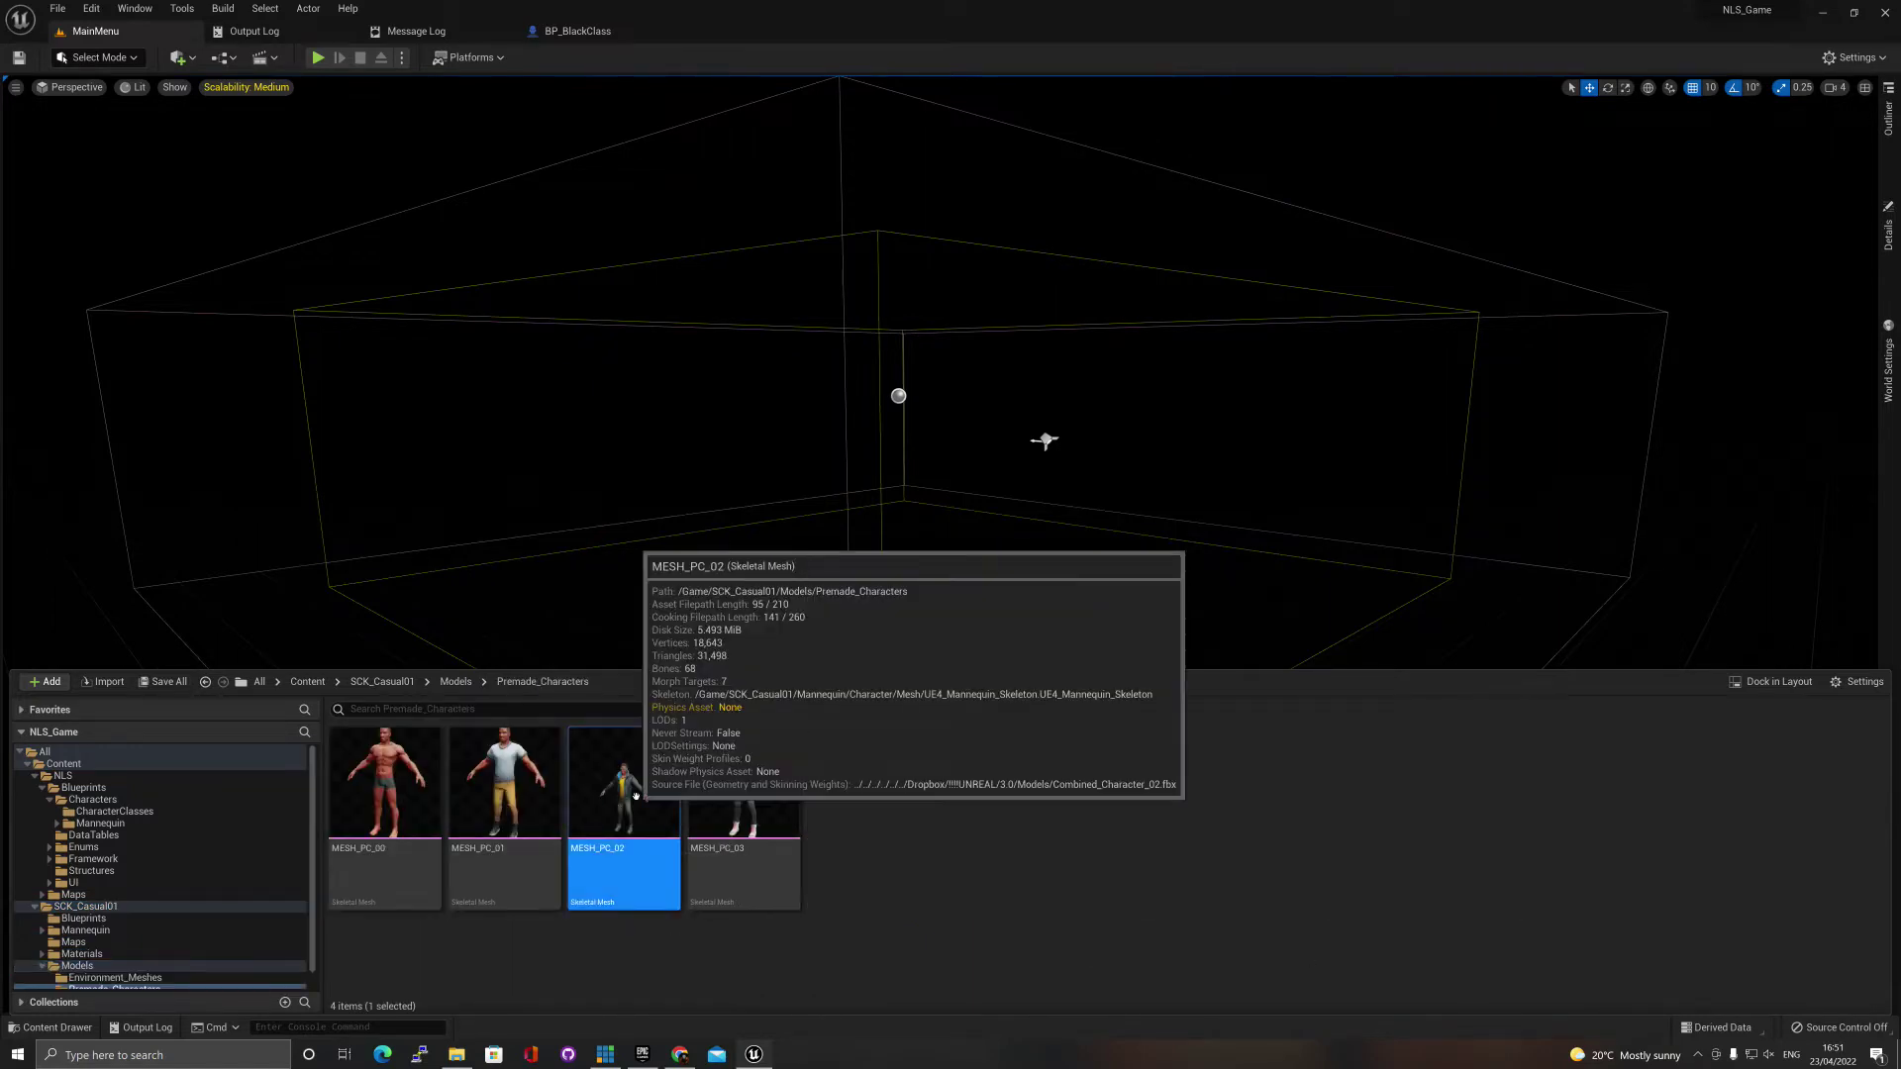
# Assign MESH_PC_02 as BP_BlackClass's skeletal mesh and inspect its materials in the mesh editor.
pyautogui.click(574, 30)
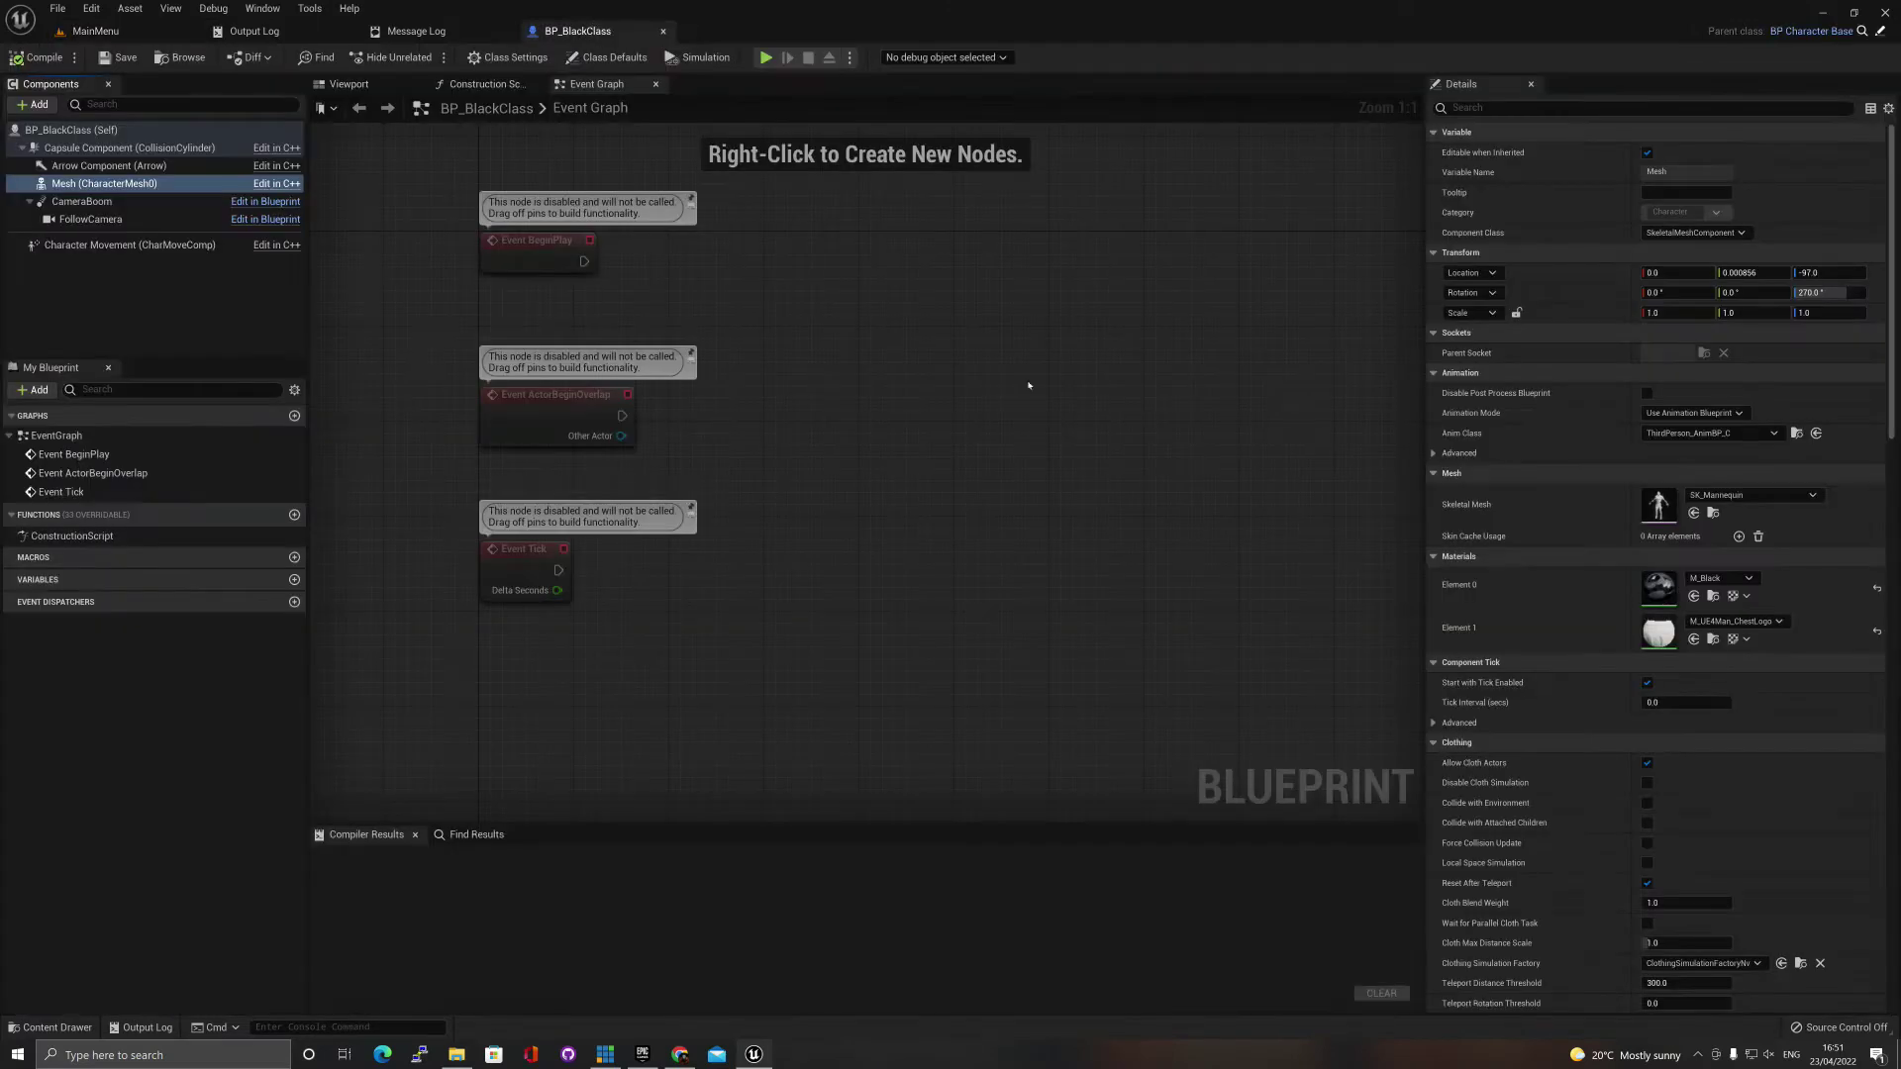
pyautogui.click(1694, 513)
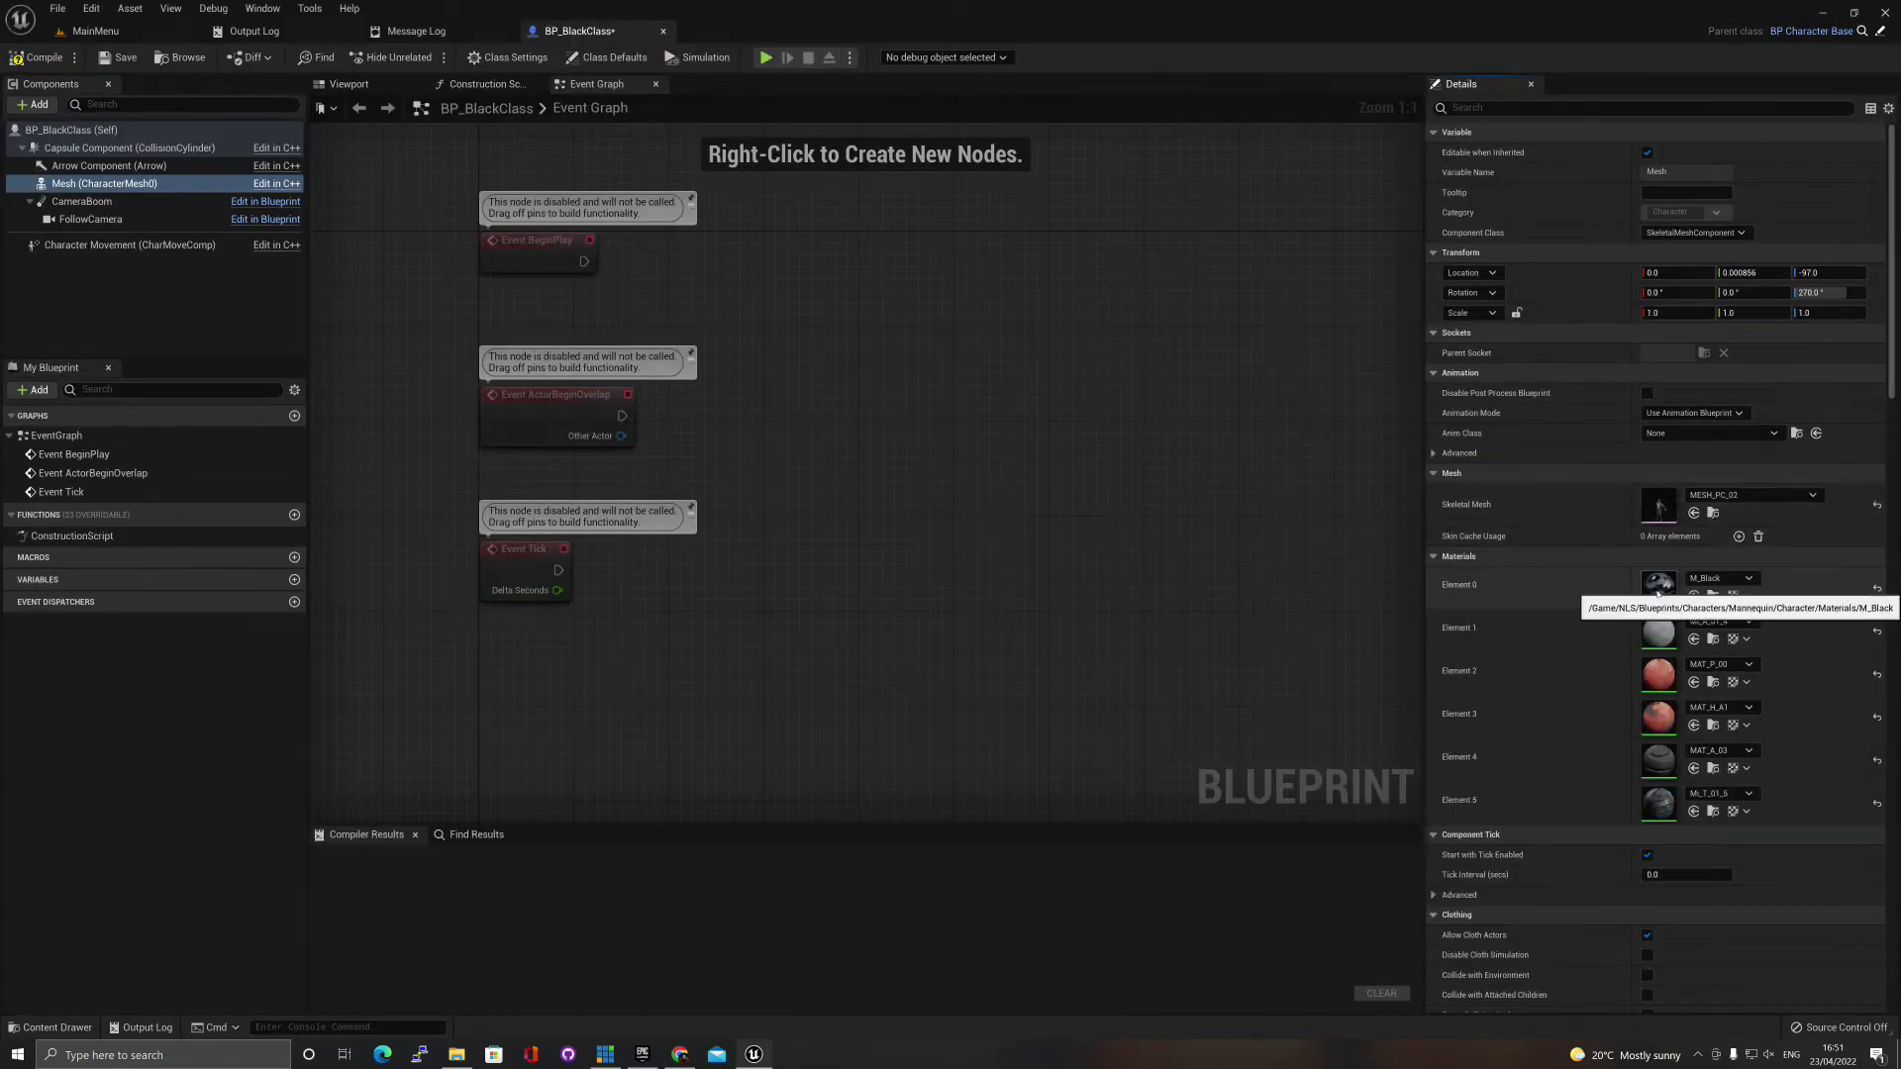
pyautogui.doubleClick(1659, 505)
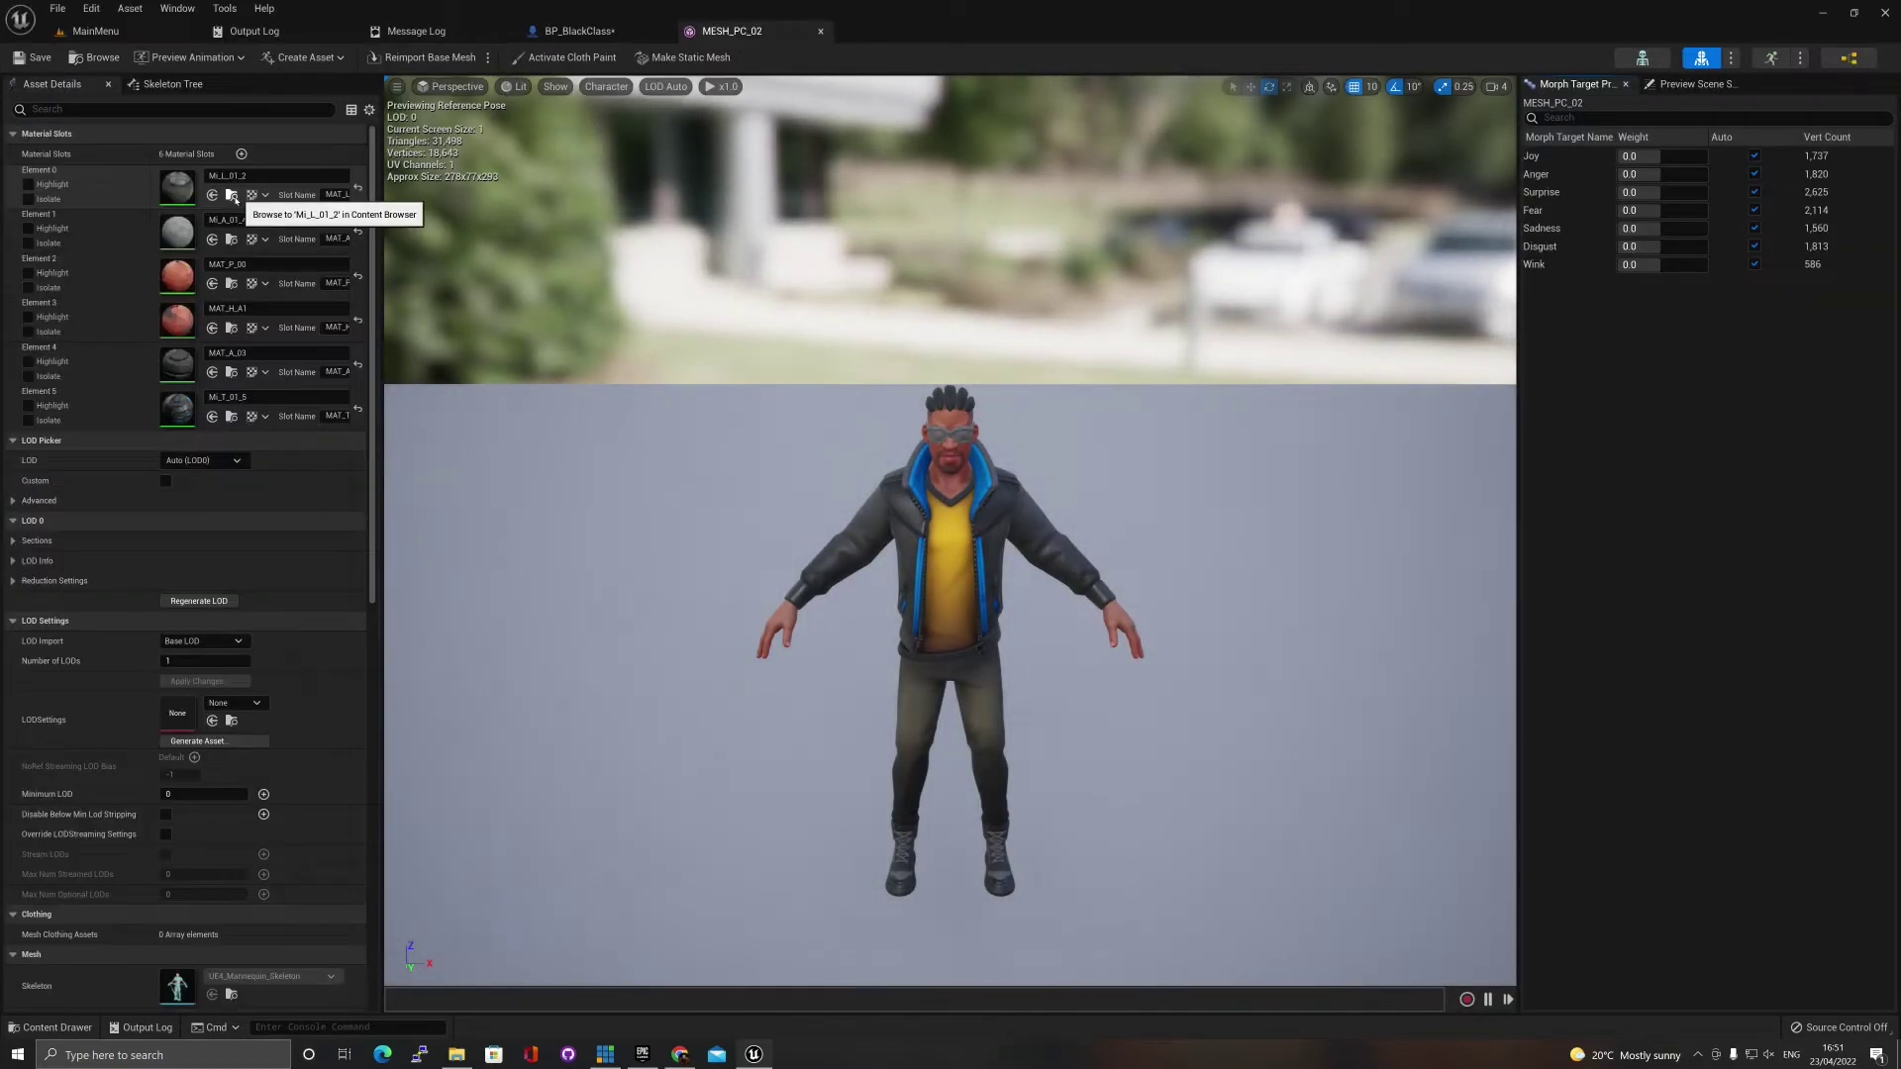
pyautogui.click(234, 197)
pyautogui.click(584, 32)
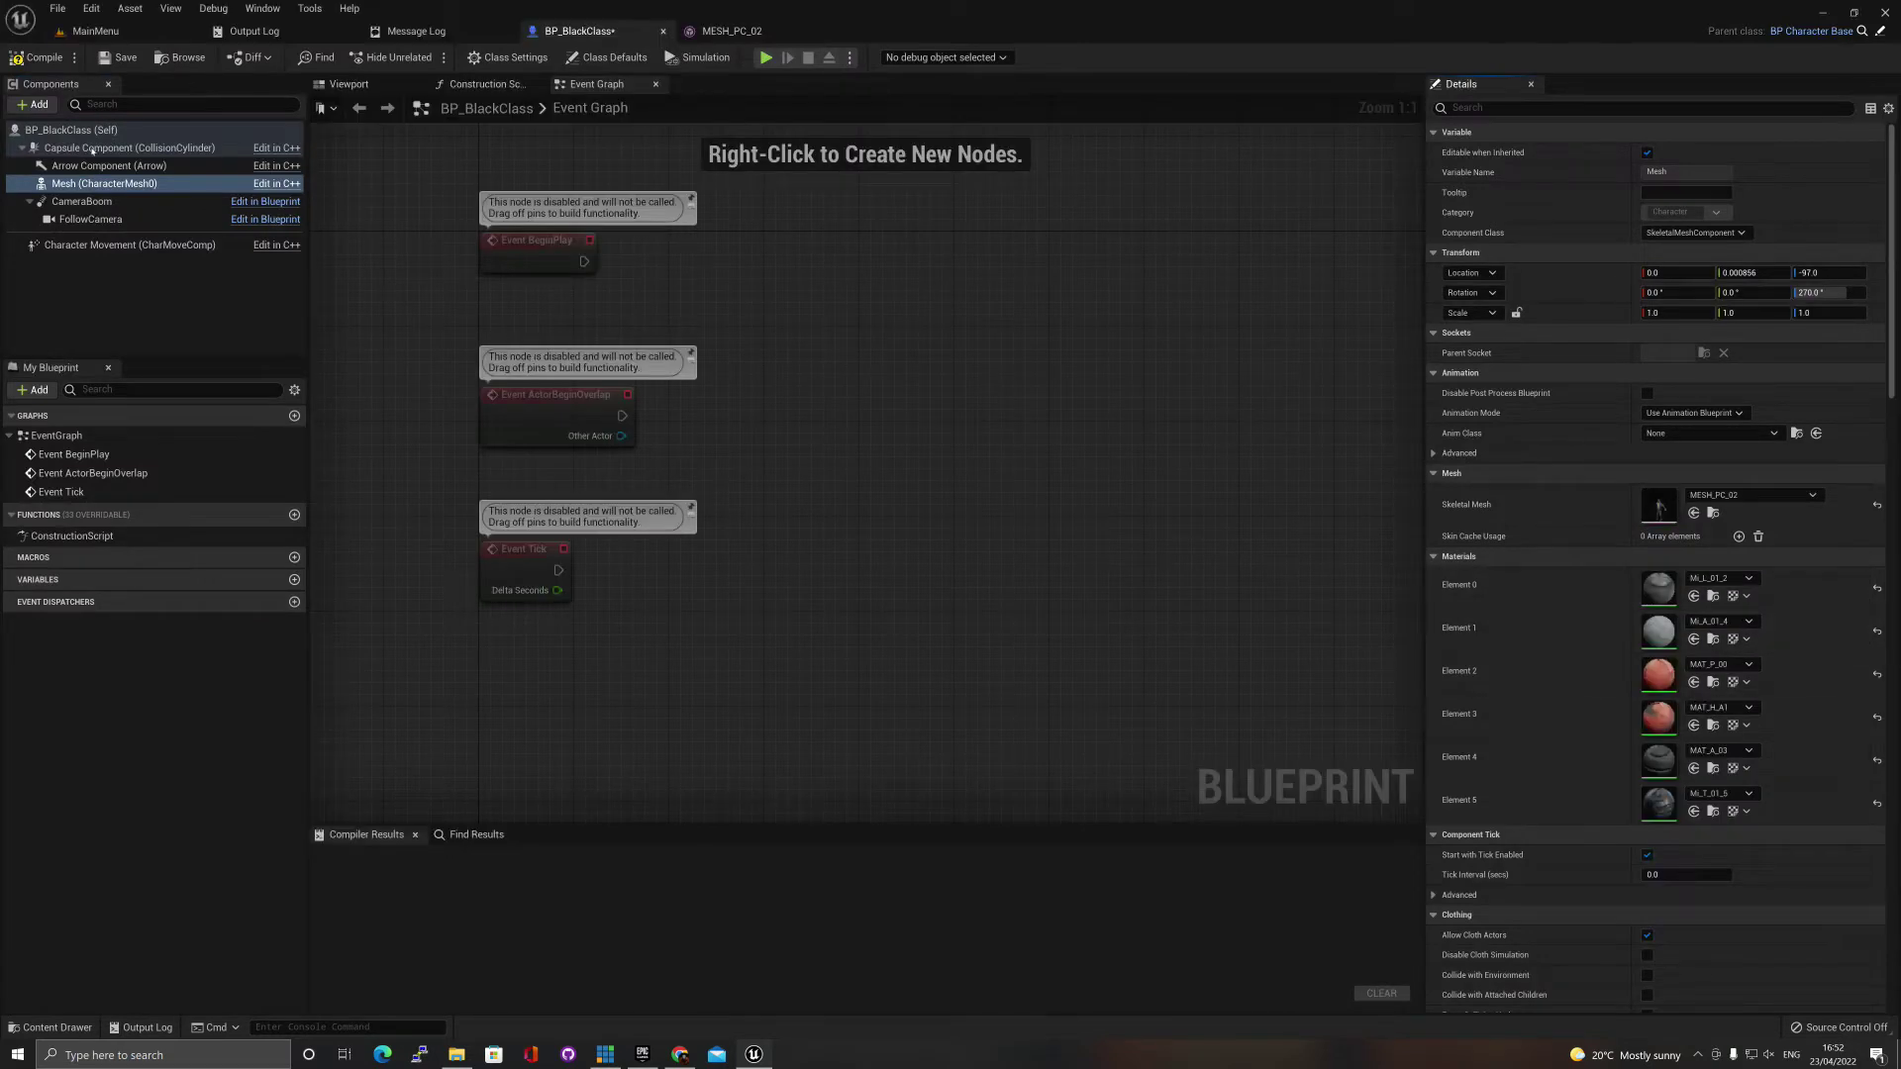
# Compile and save BP_BlackClass.
pyautogui.click(39, 58)
pyautogui.click(125, 58)
pyautogui.click(86, 184)
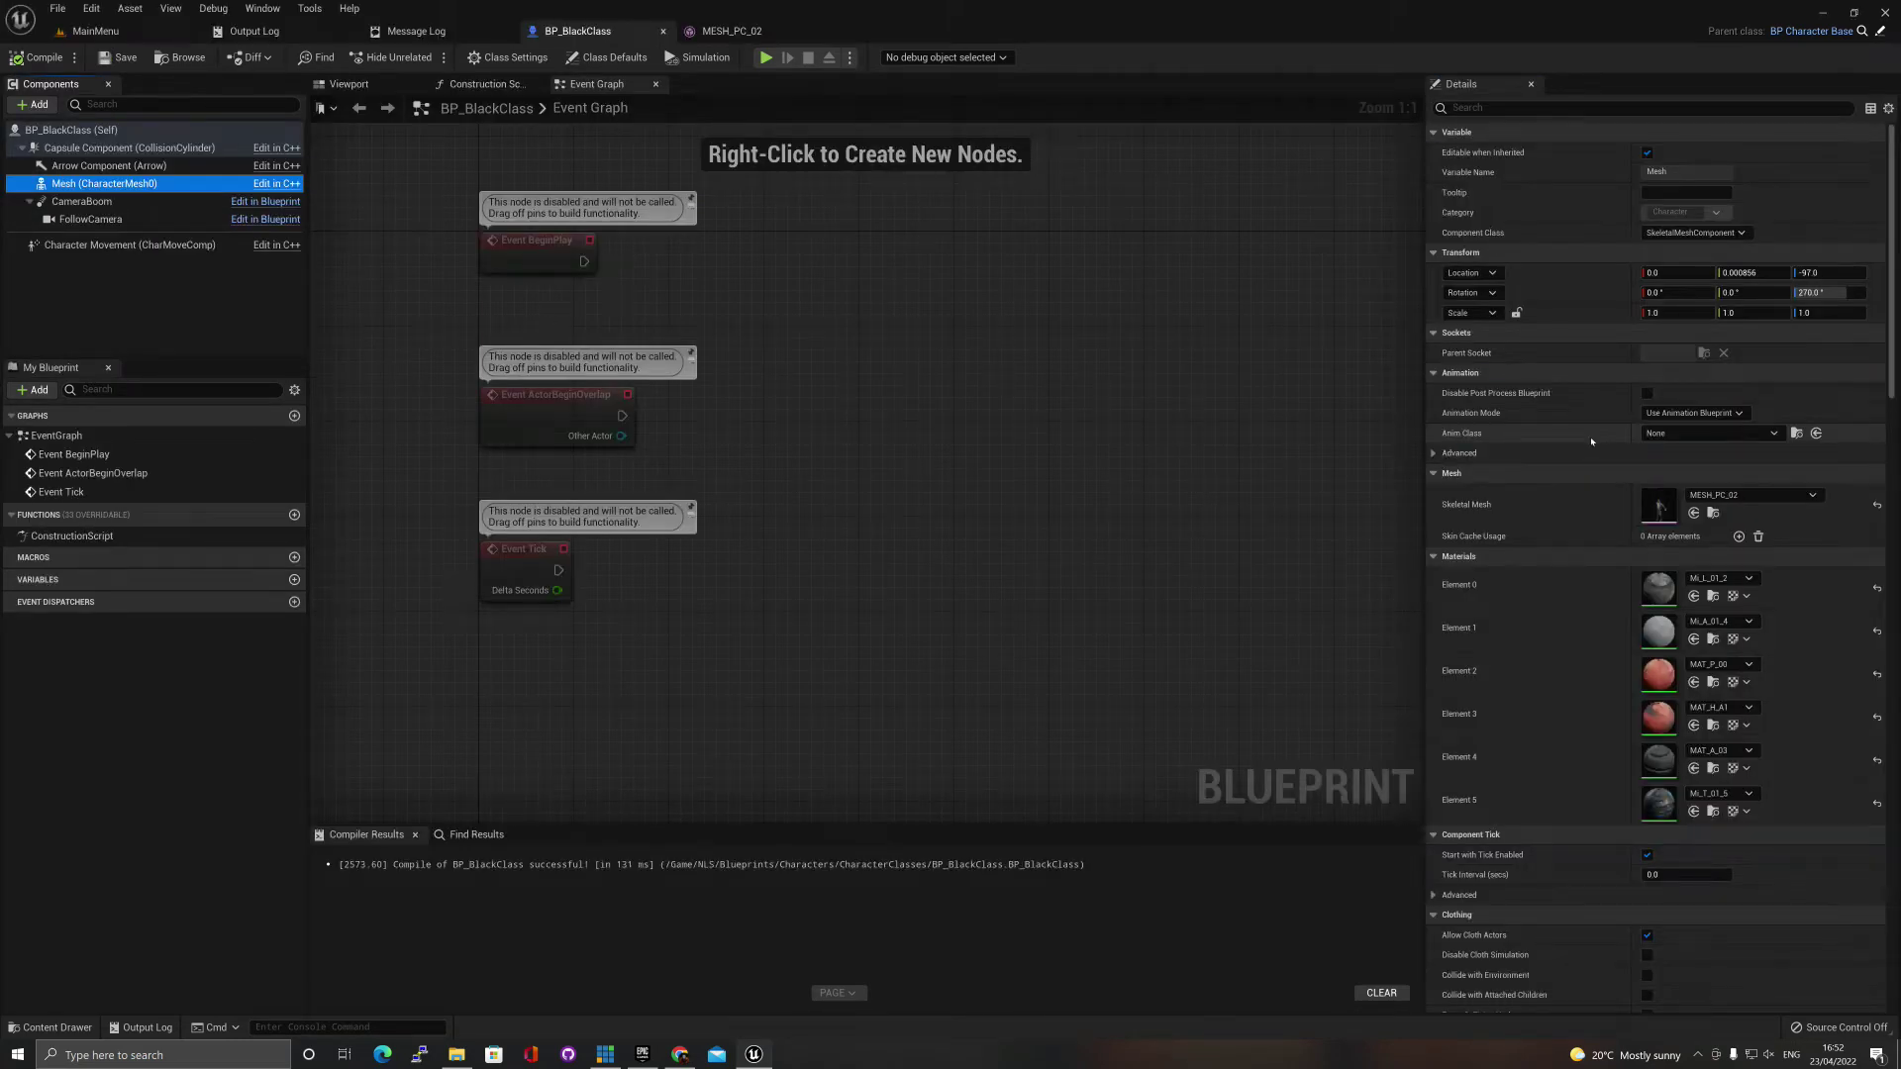
# Play-test from the MainMenu level, starting an offline game as Black Character to check the MESH_PC_02 character.
pyautogui.click(95, 30)
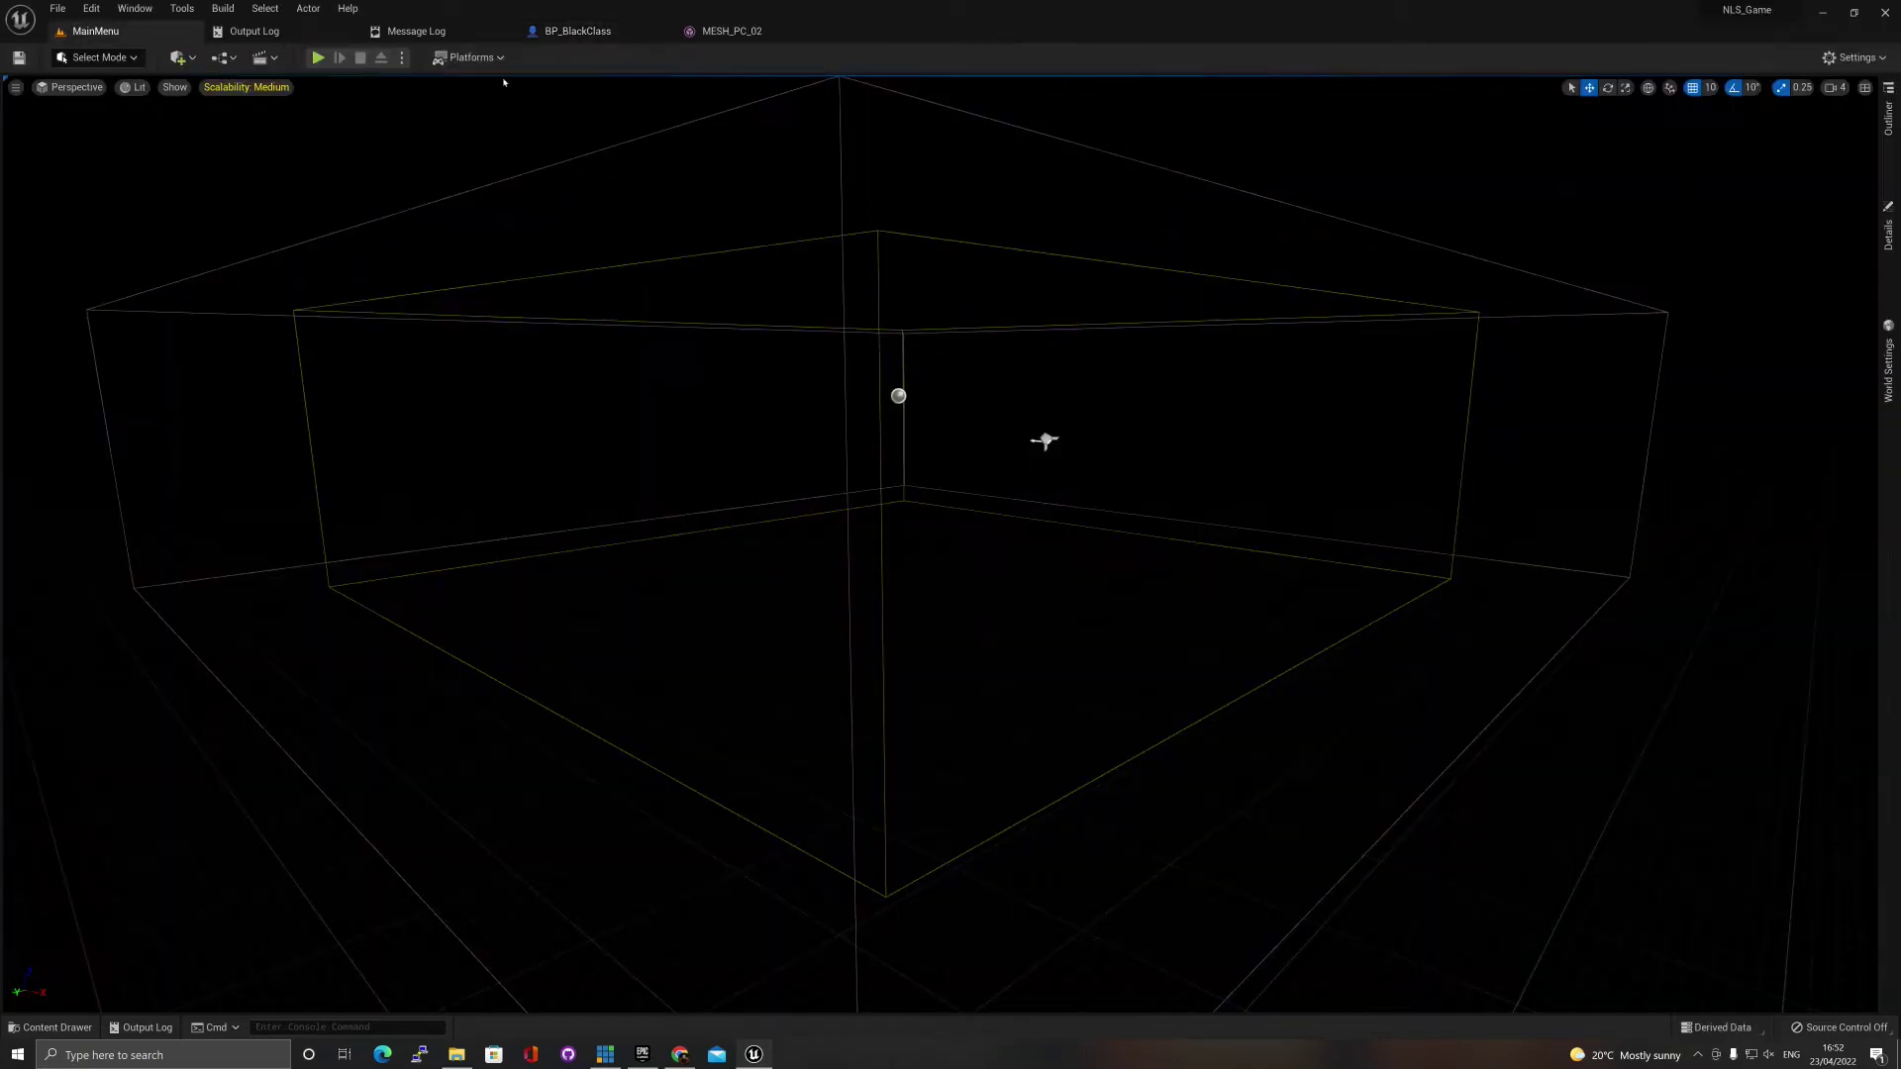
pyautogui.hotkey('alt', 'p')
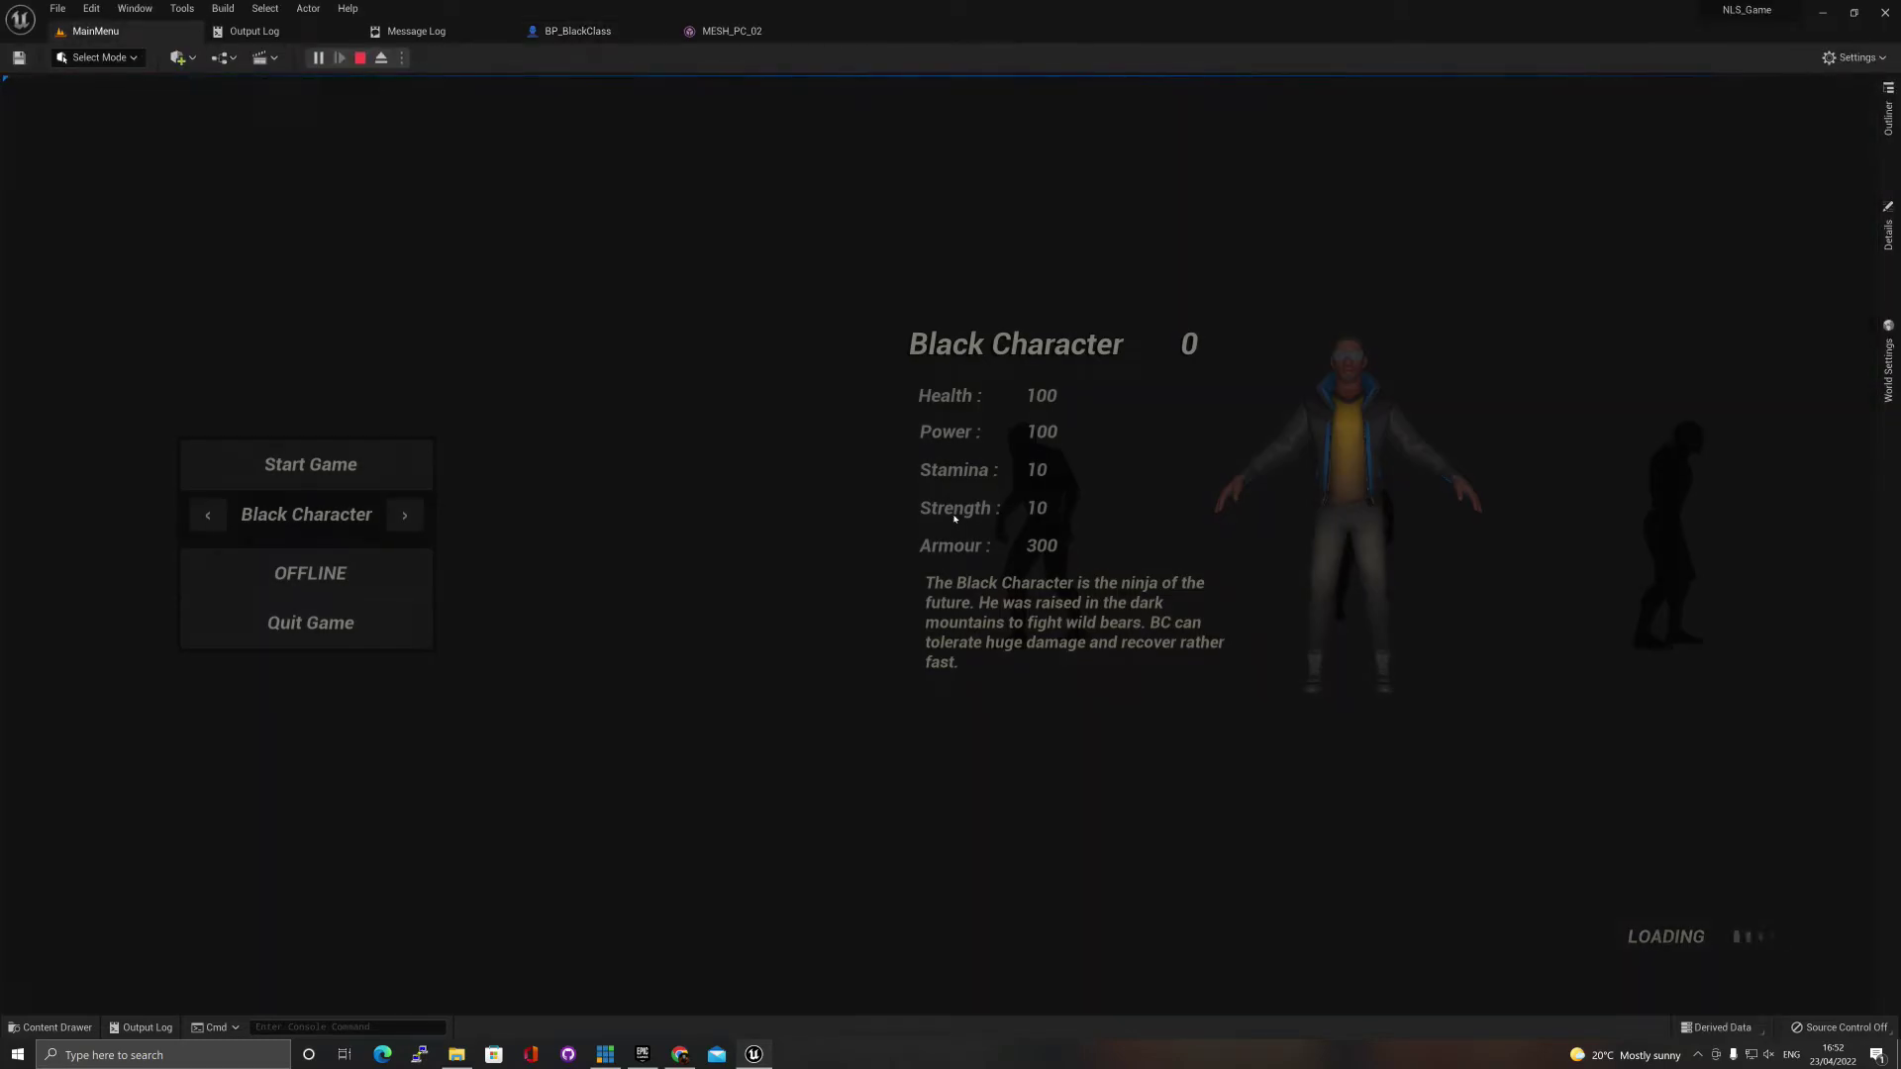
pyautogui.click(333, 587)
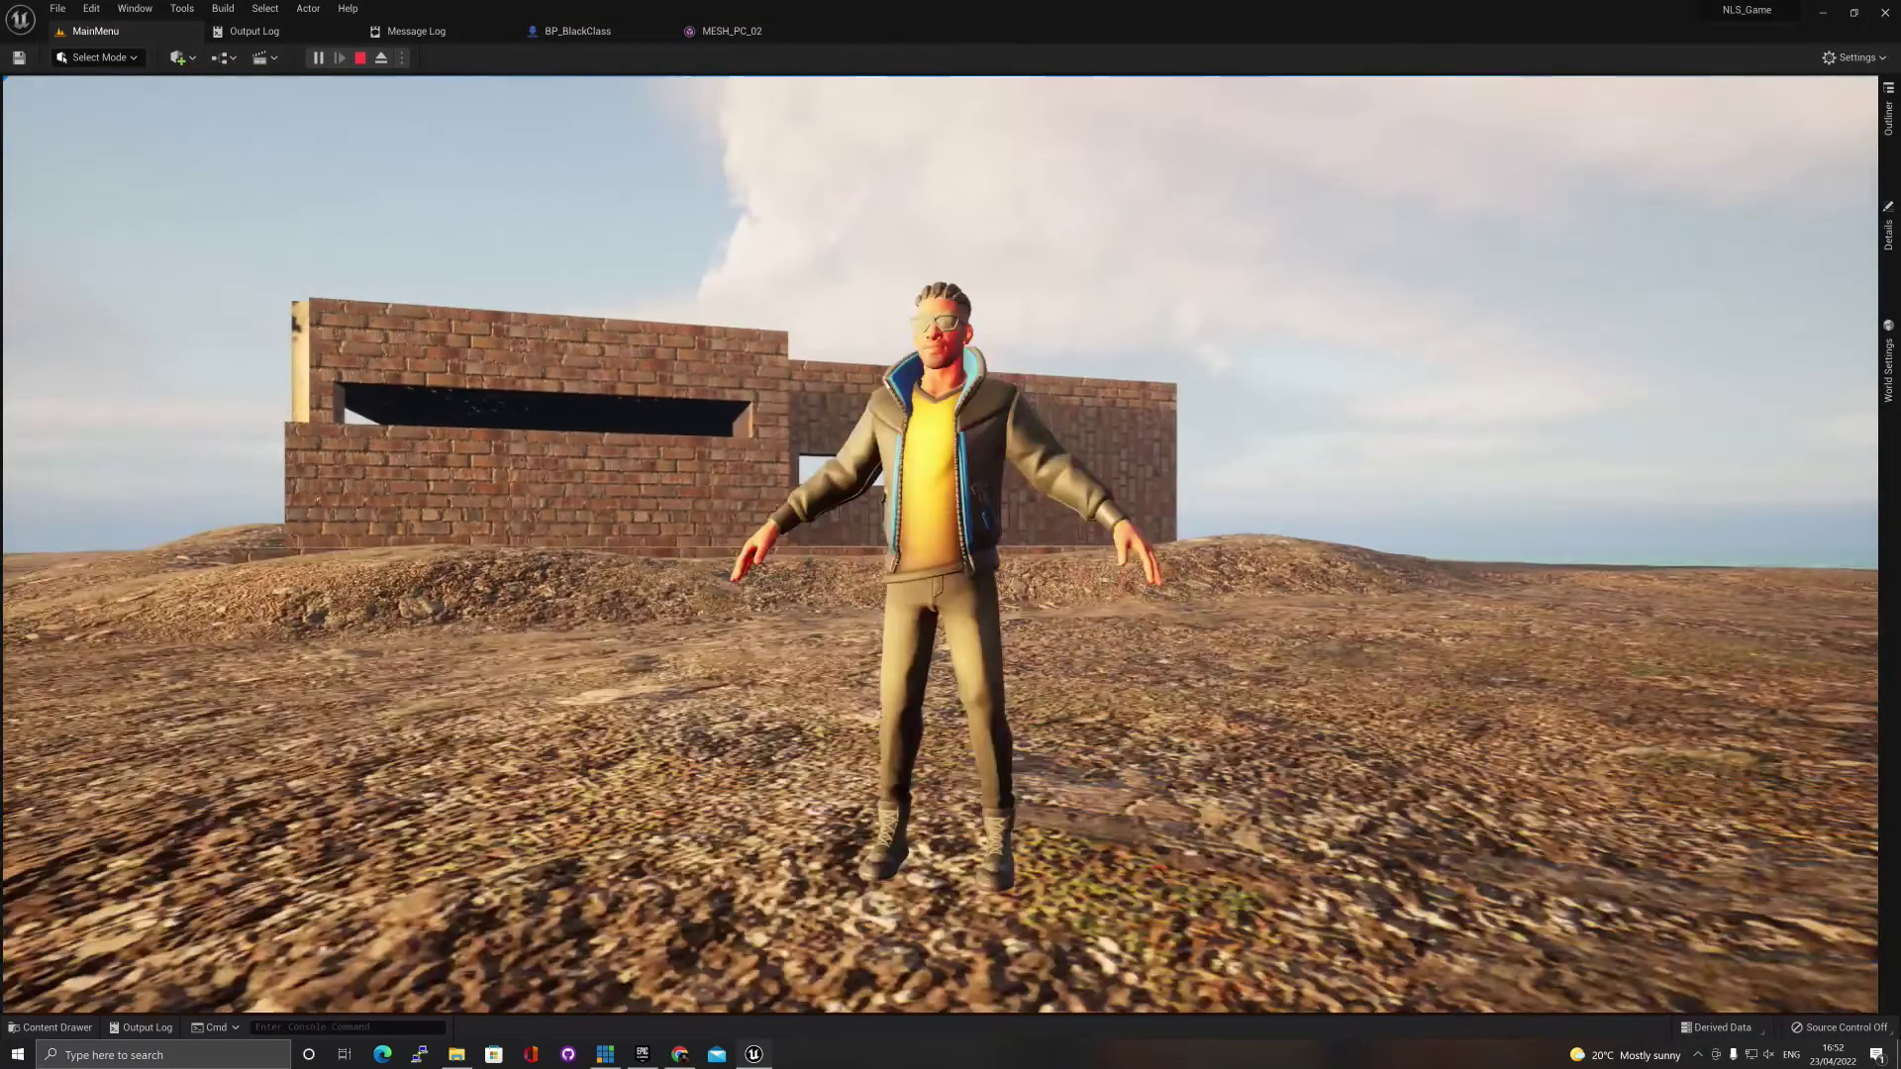
pyautogui.press('Escape')
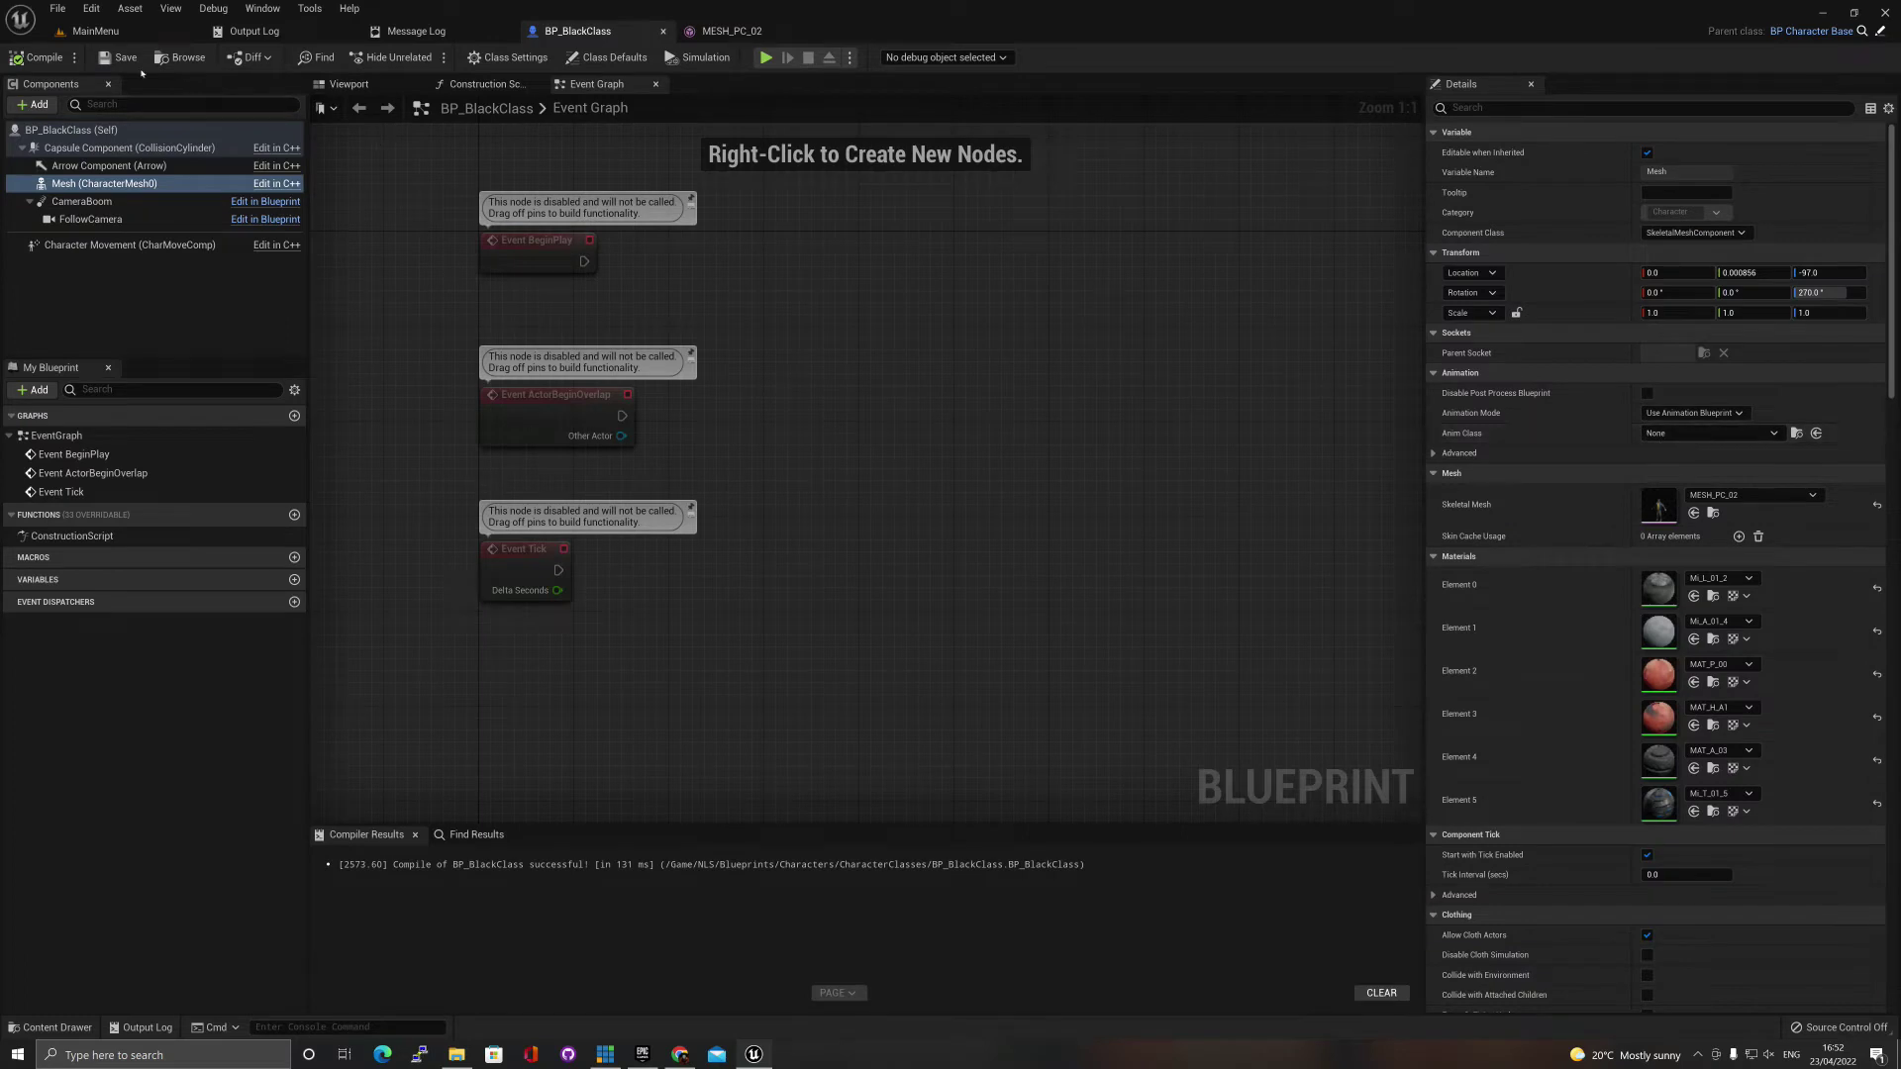
# Set BP_BlackClass's mesh Anim Class to ThirdPerson_AnimBP from the mannequin Animations folder.
pyautogui.click(95, 31)
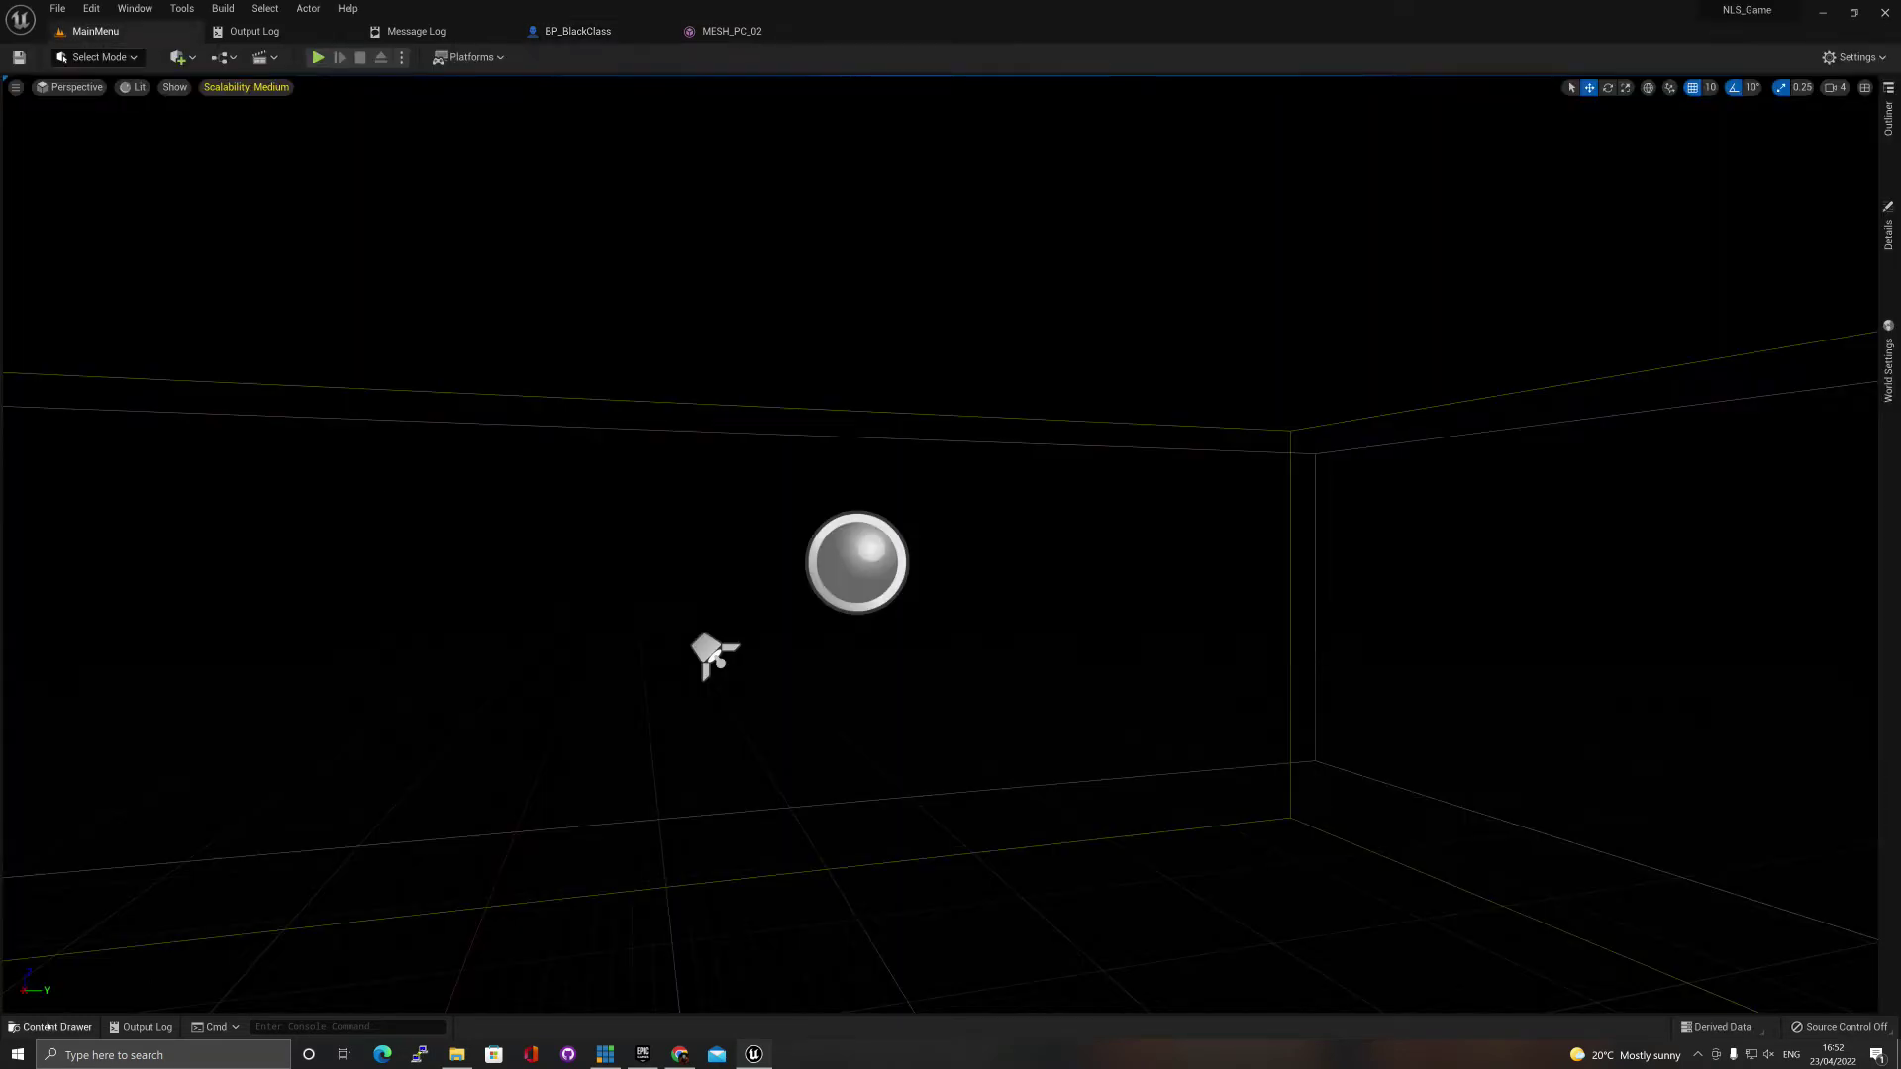
pyautogui.click(48, 1028)
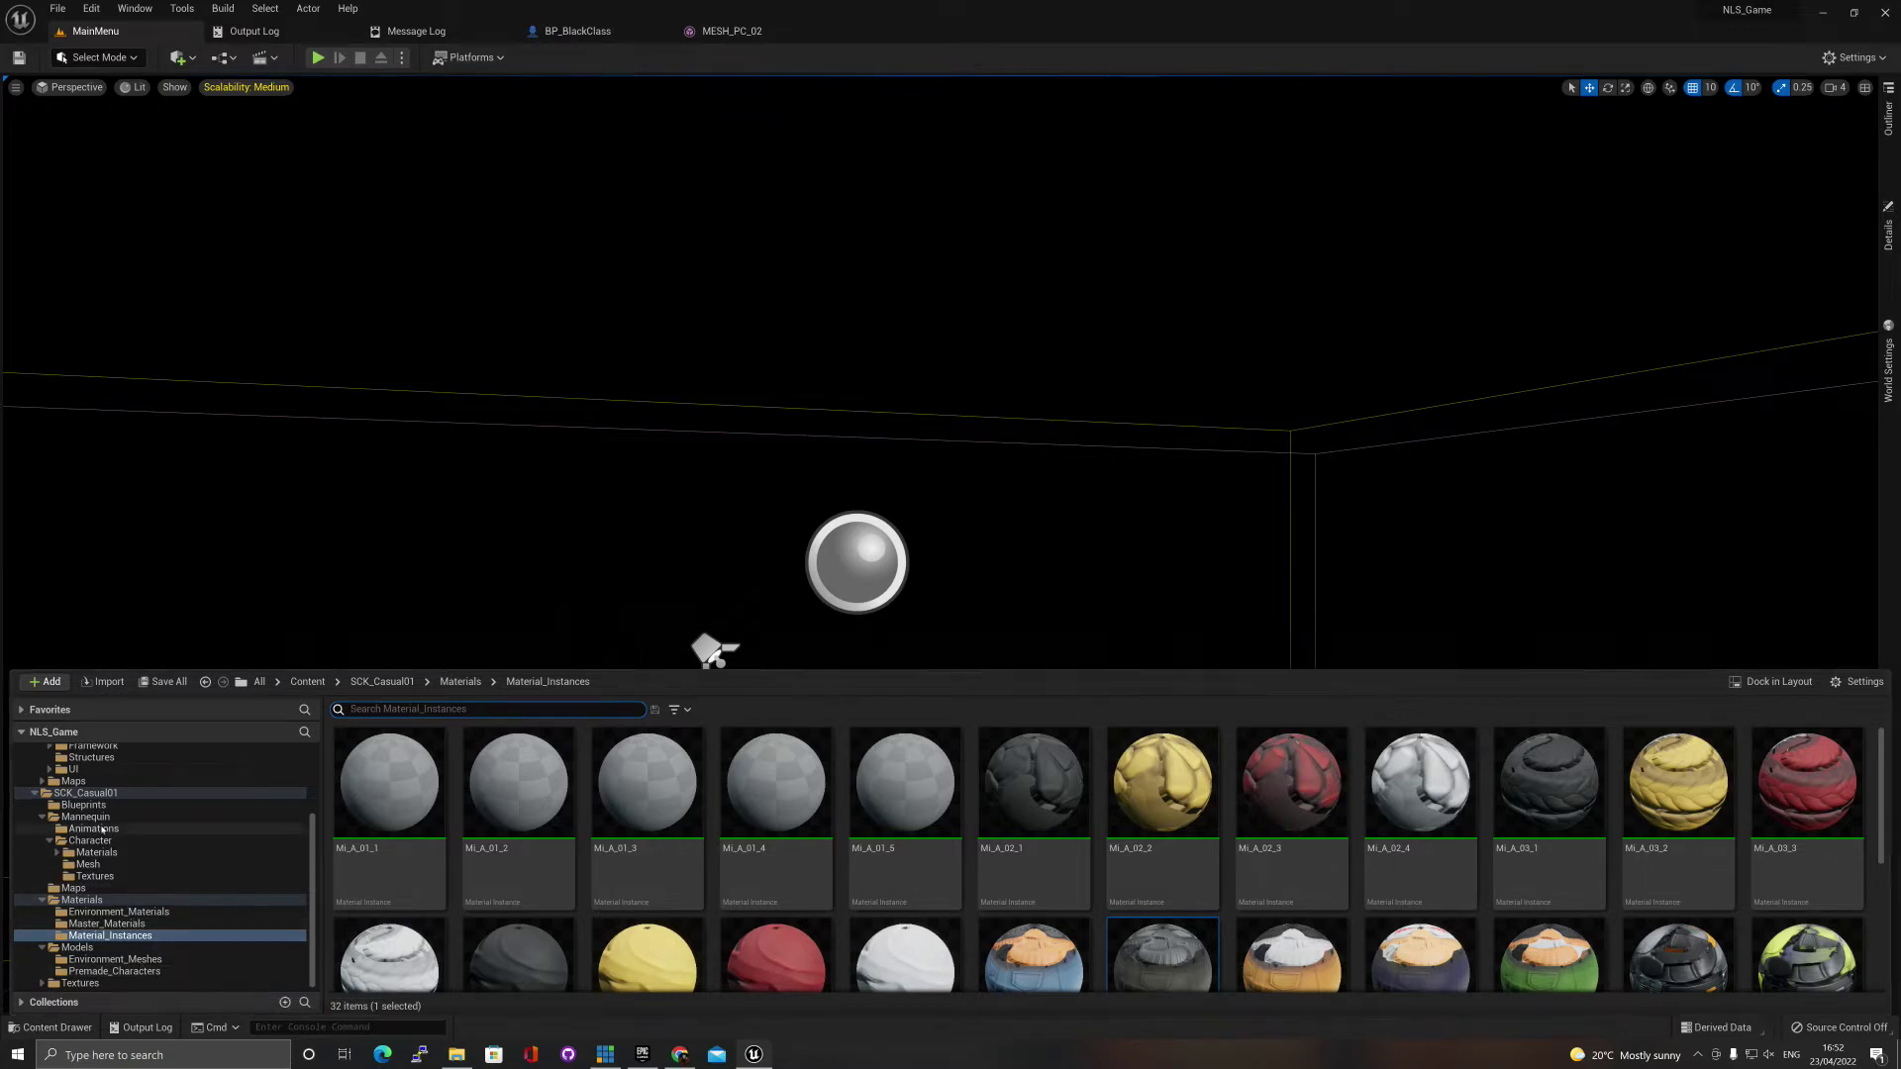
pyautogui.click(93, 829)
pyautogui.click(386, 792)
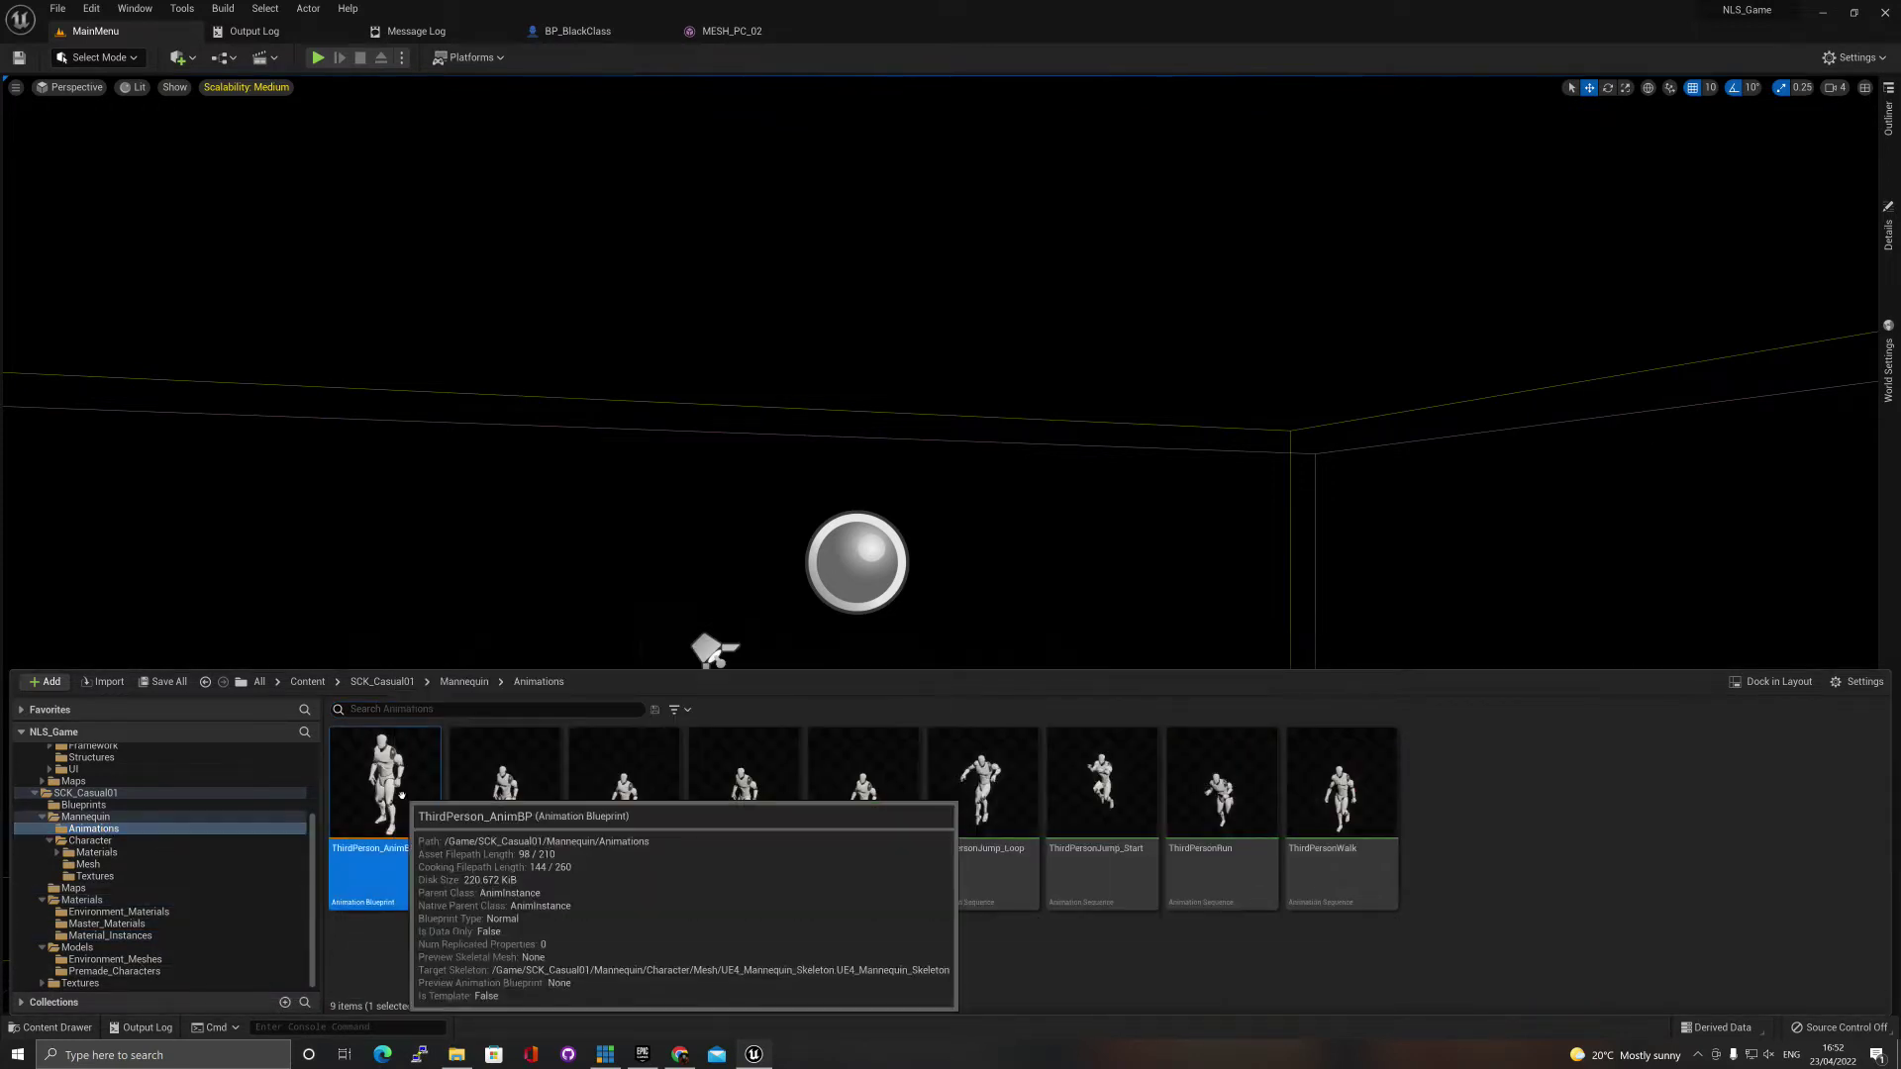
pyautogui.click(578, 31)
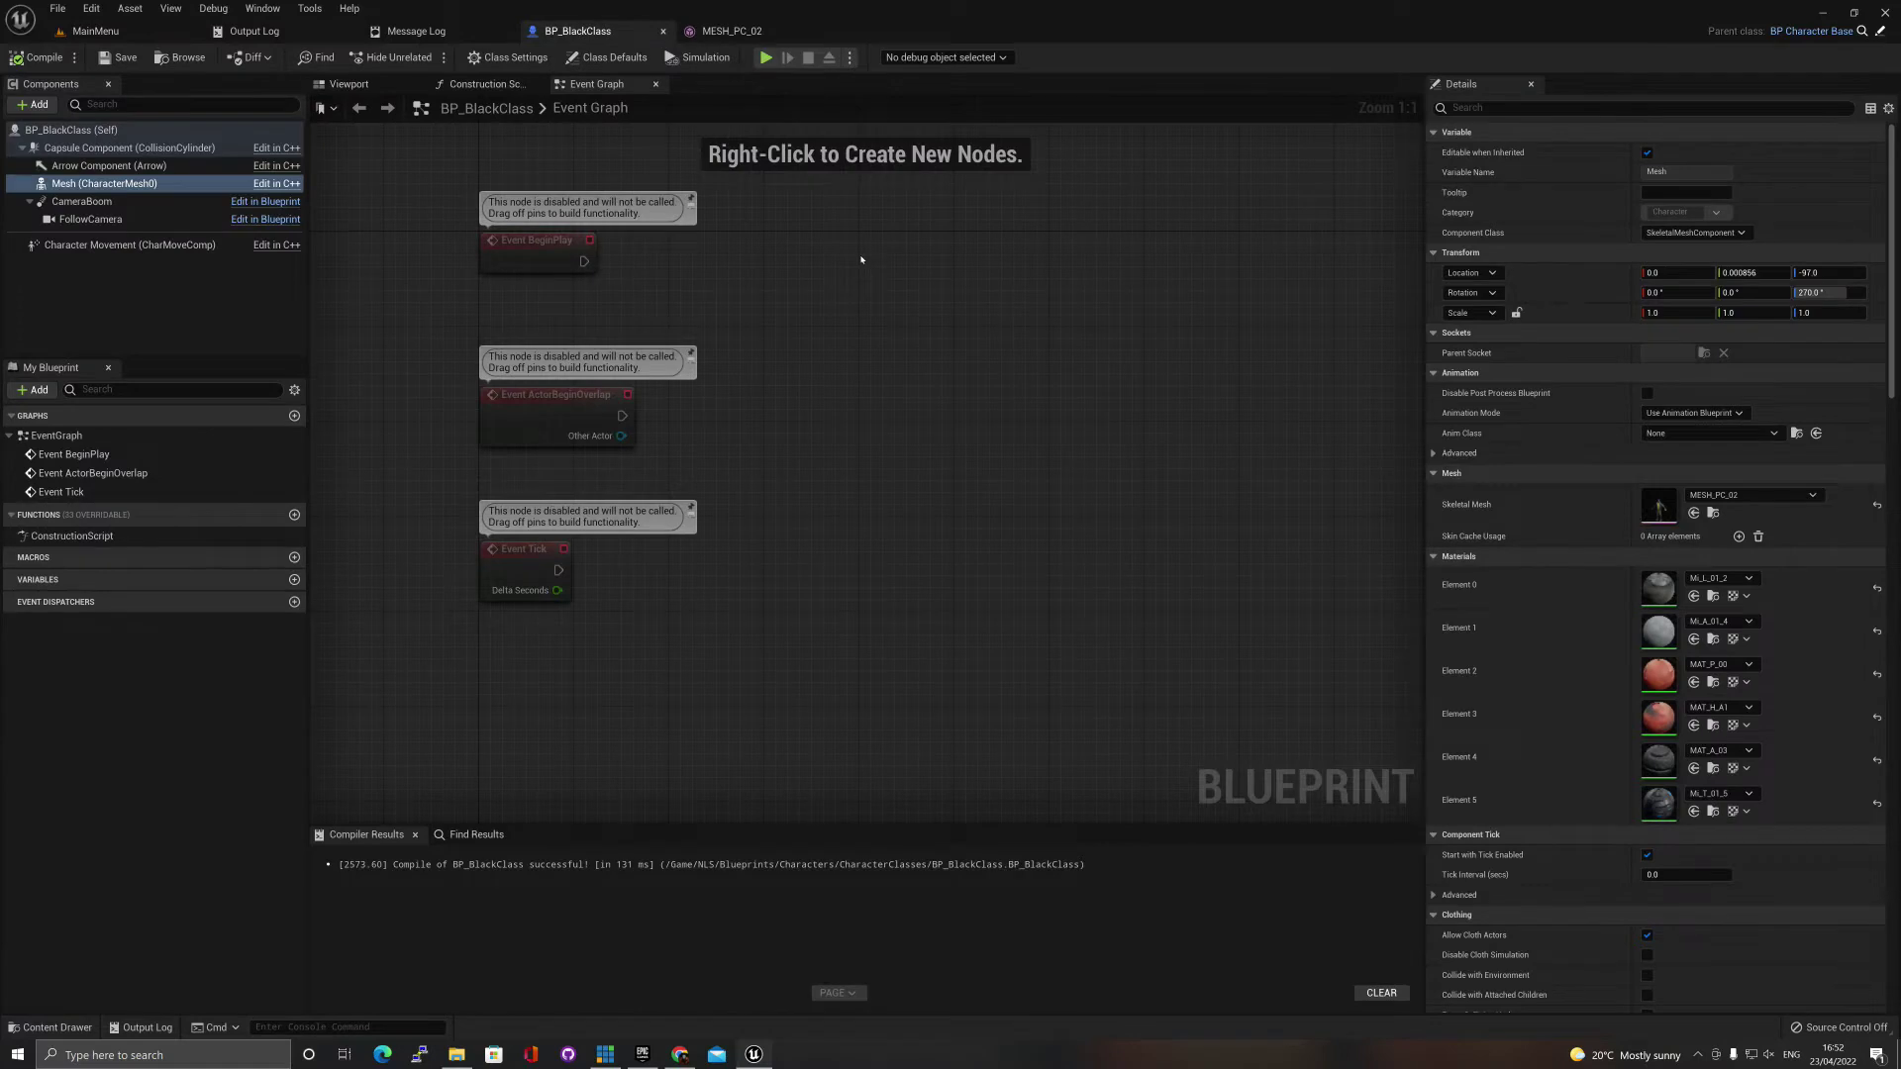
pyautogui.click(1817, 434)
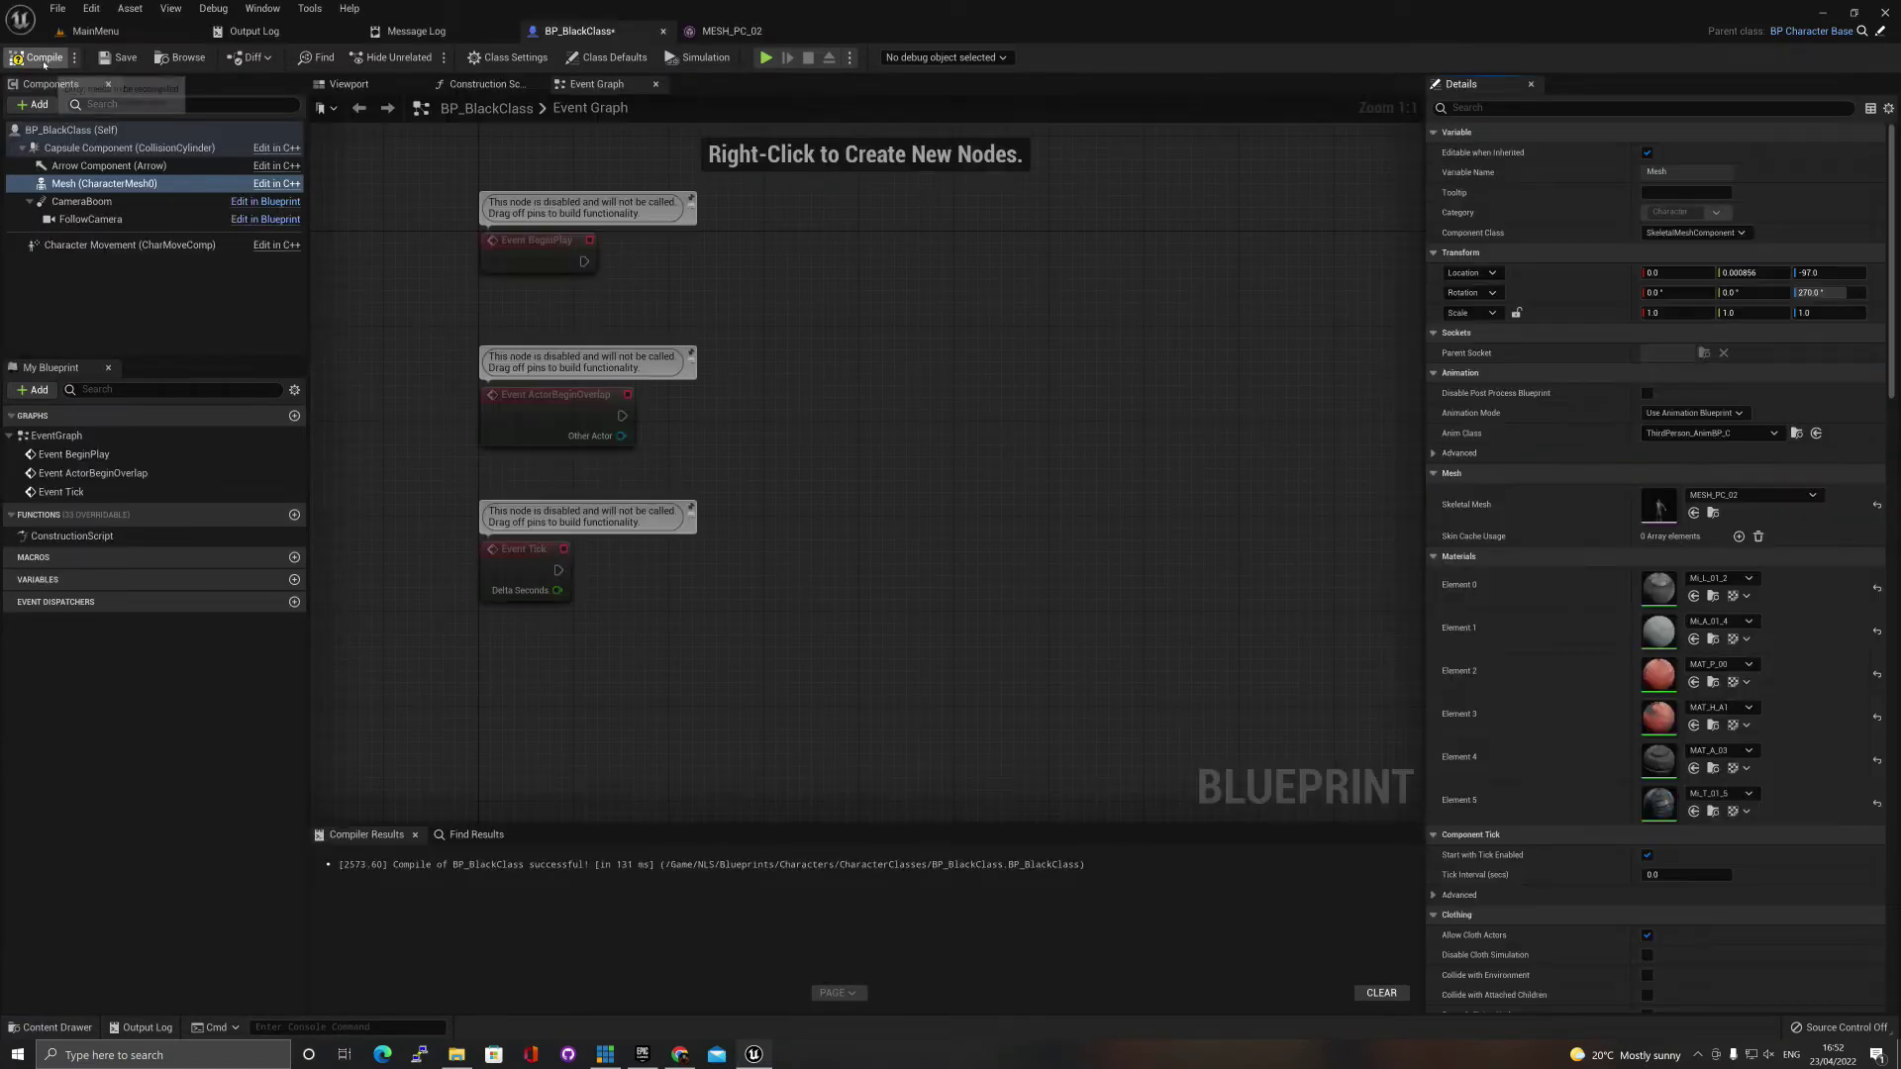
pyautogui.click(114, 33)
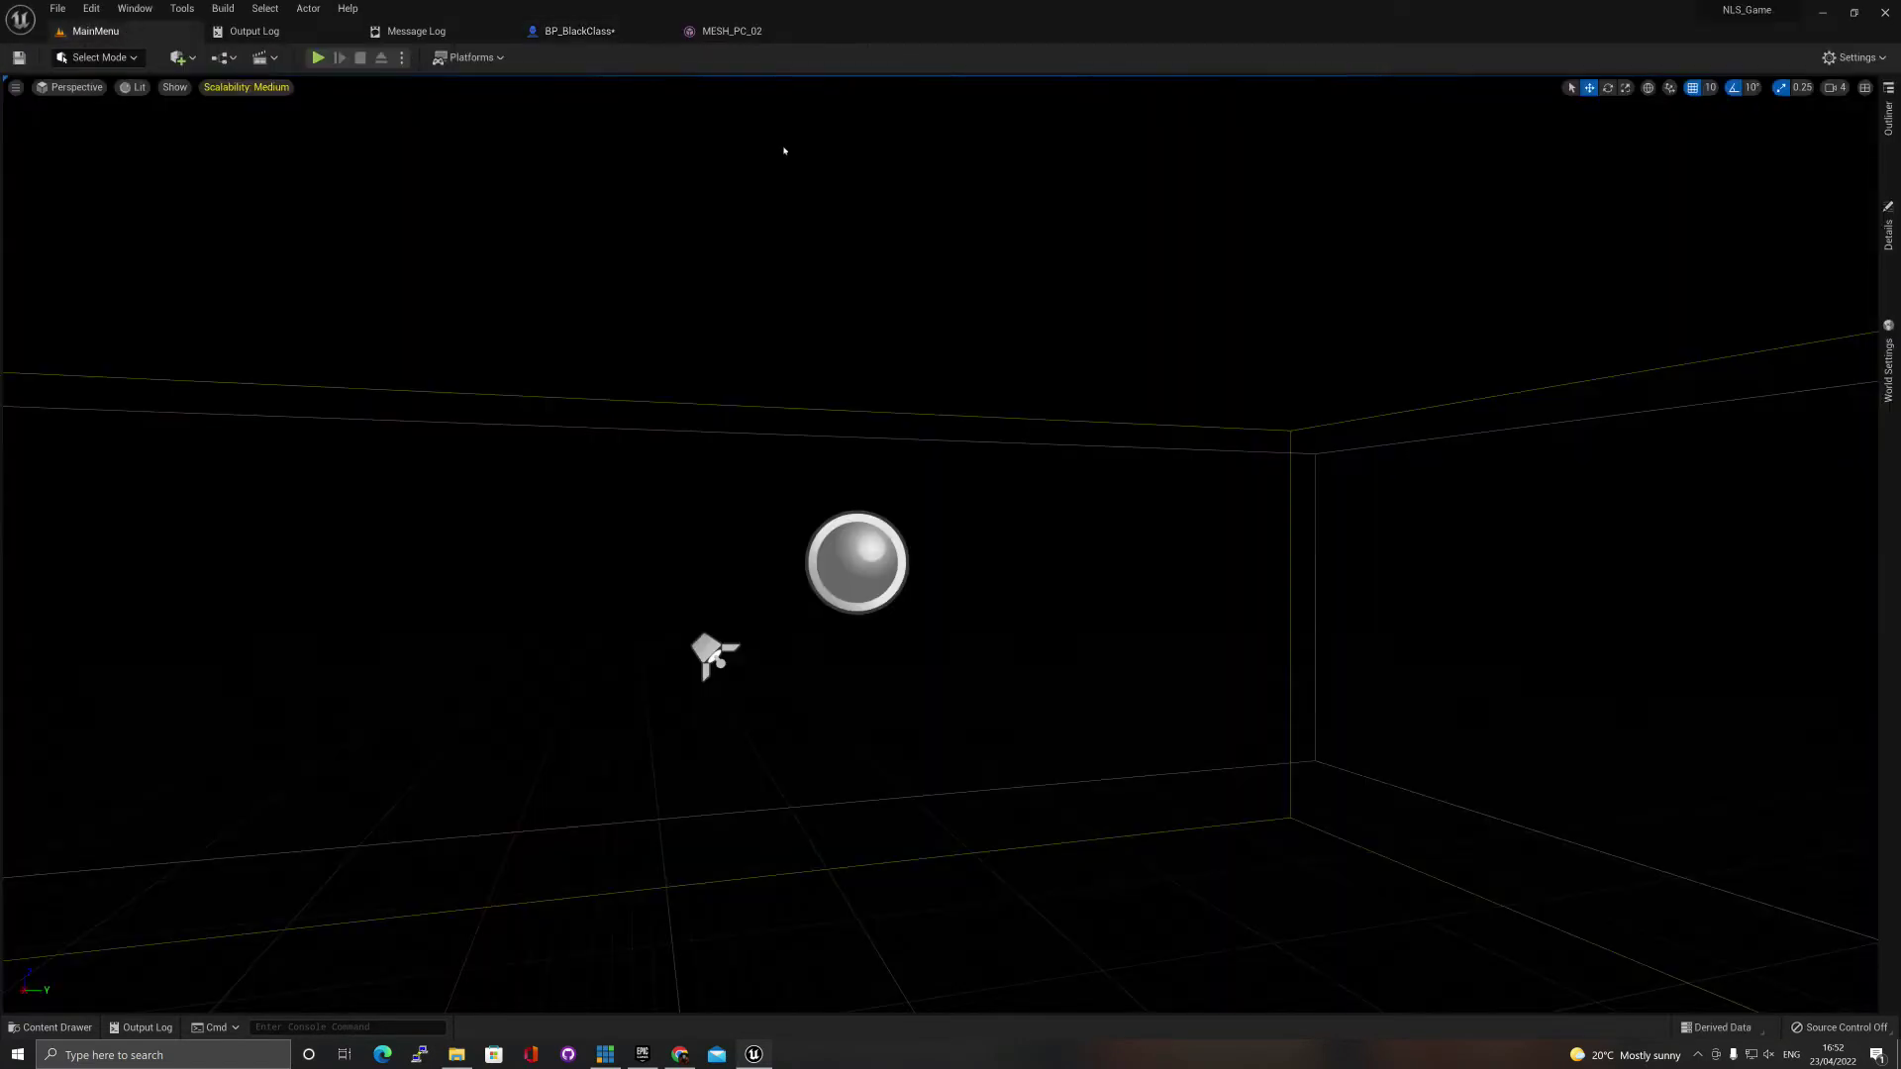
pyautogui.click(319, 59)
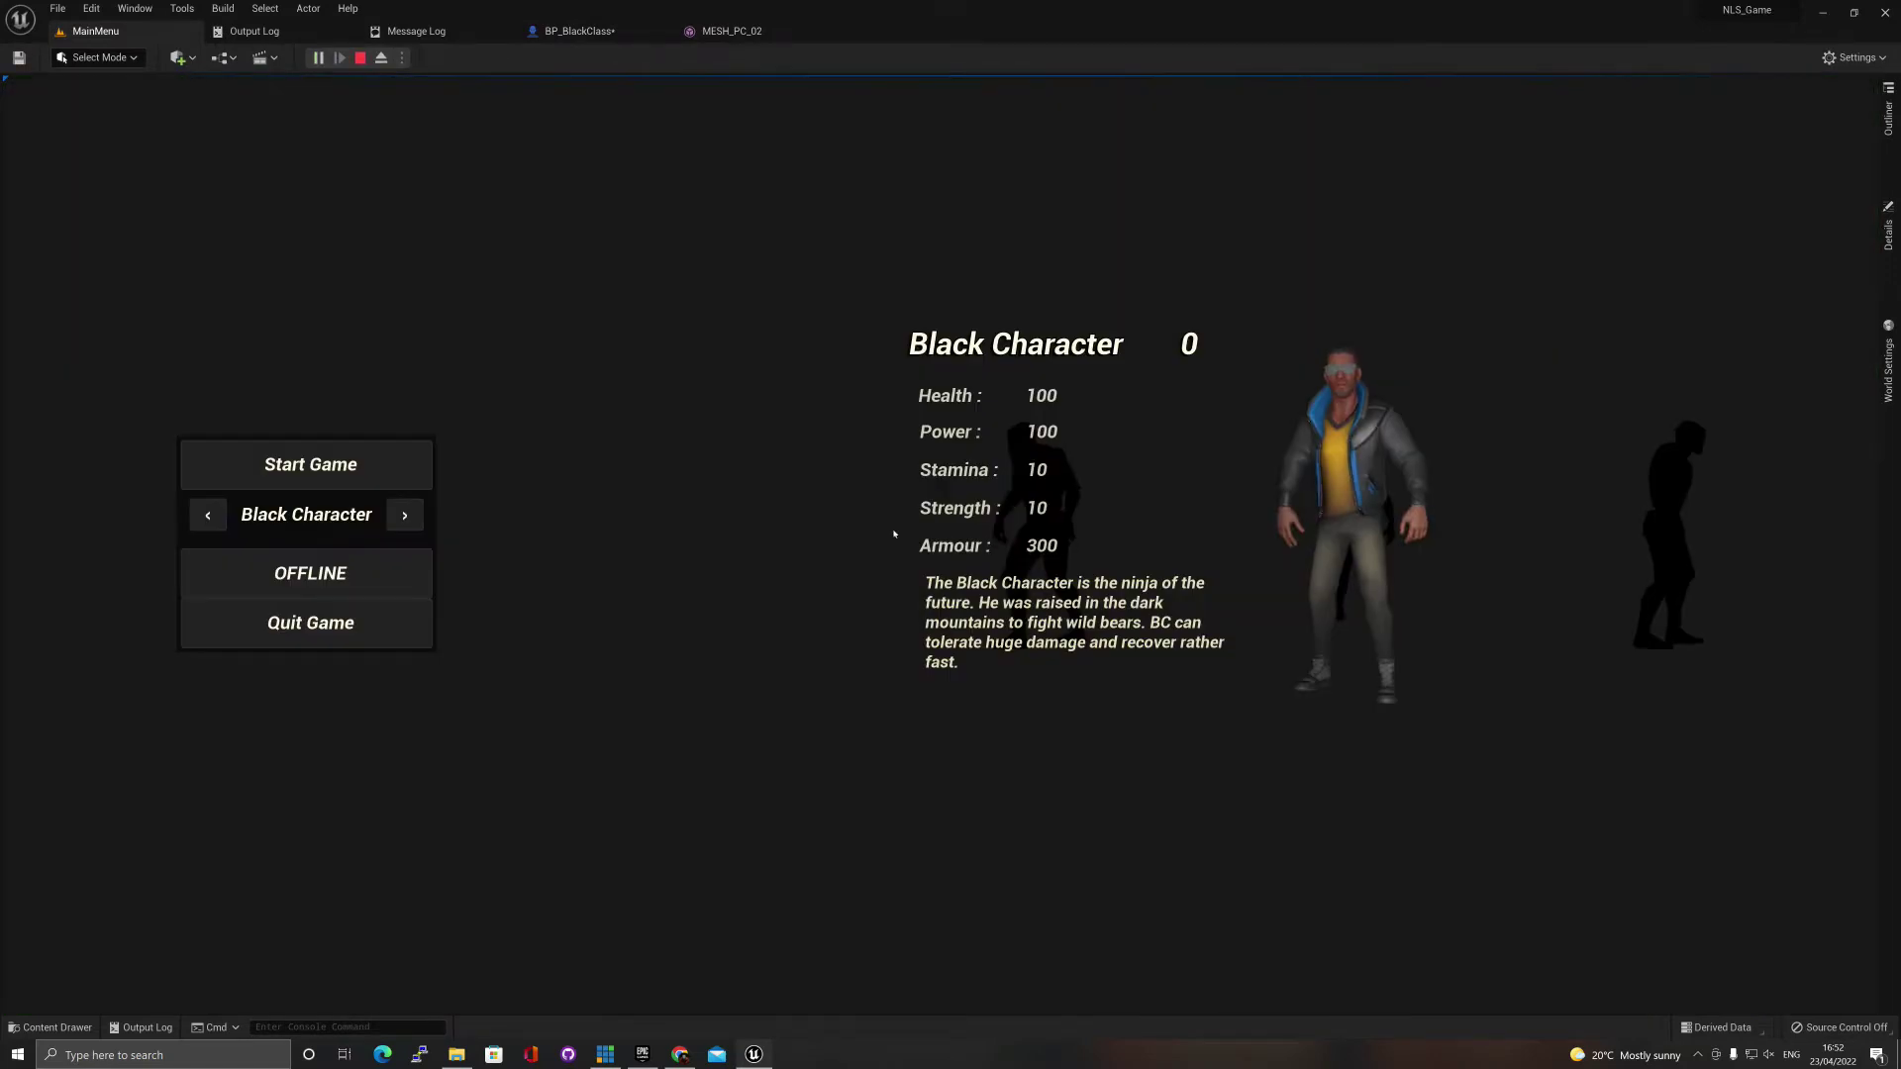
pyautogui.click(414, 483)
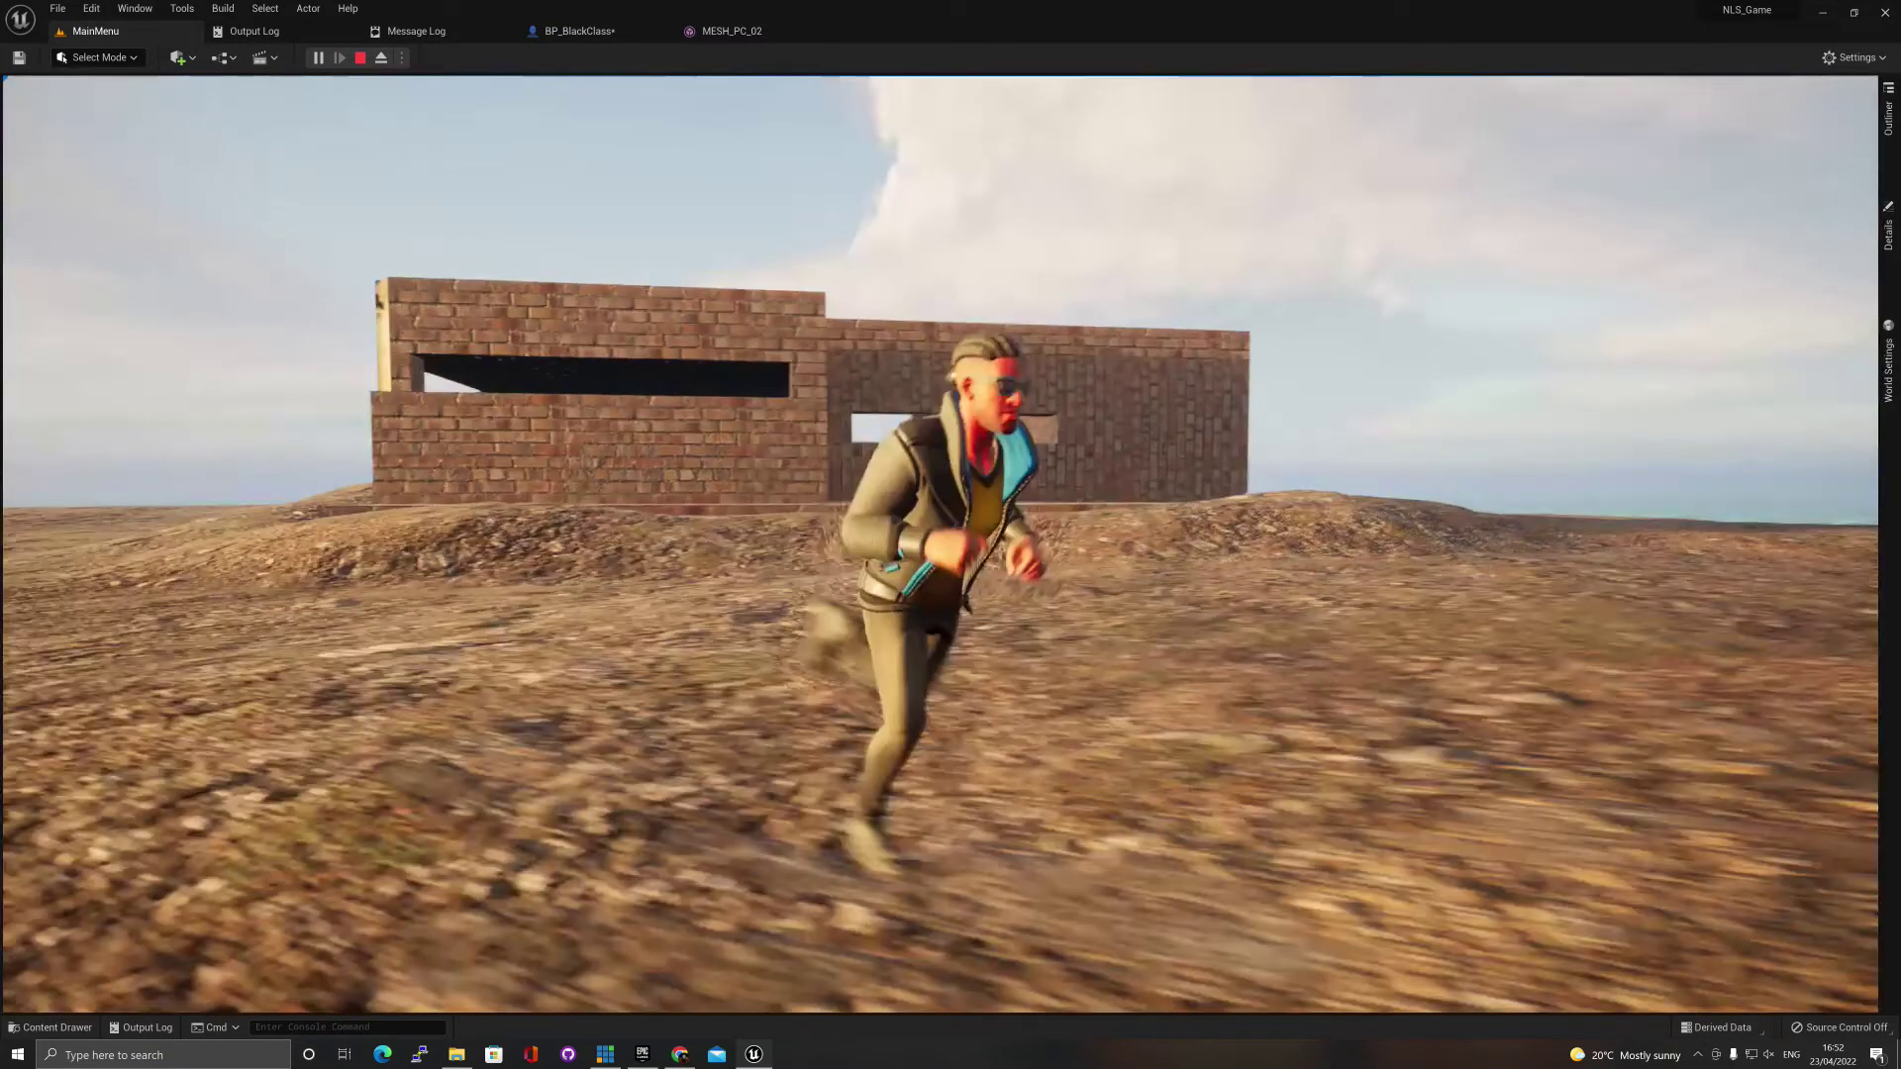
pyautogui.press('w')
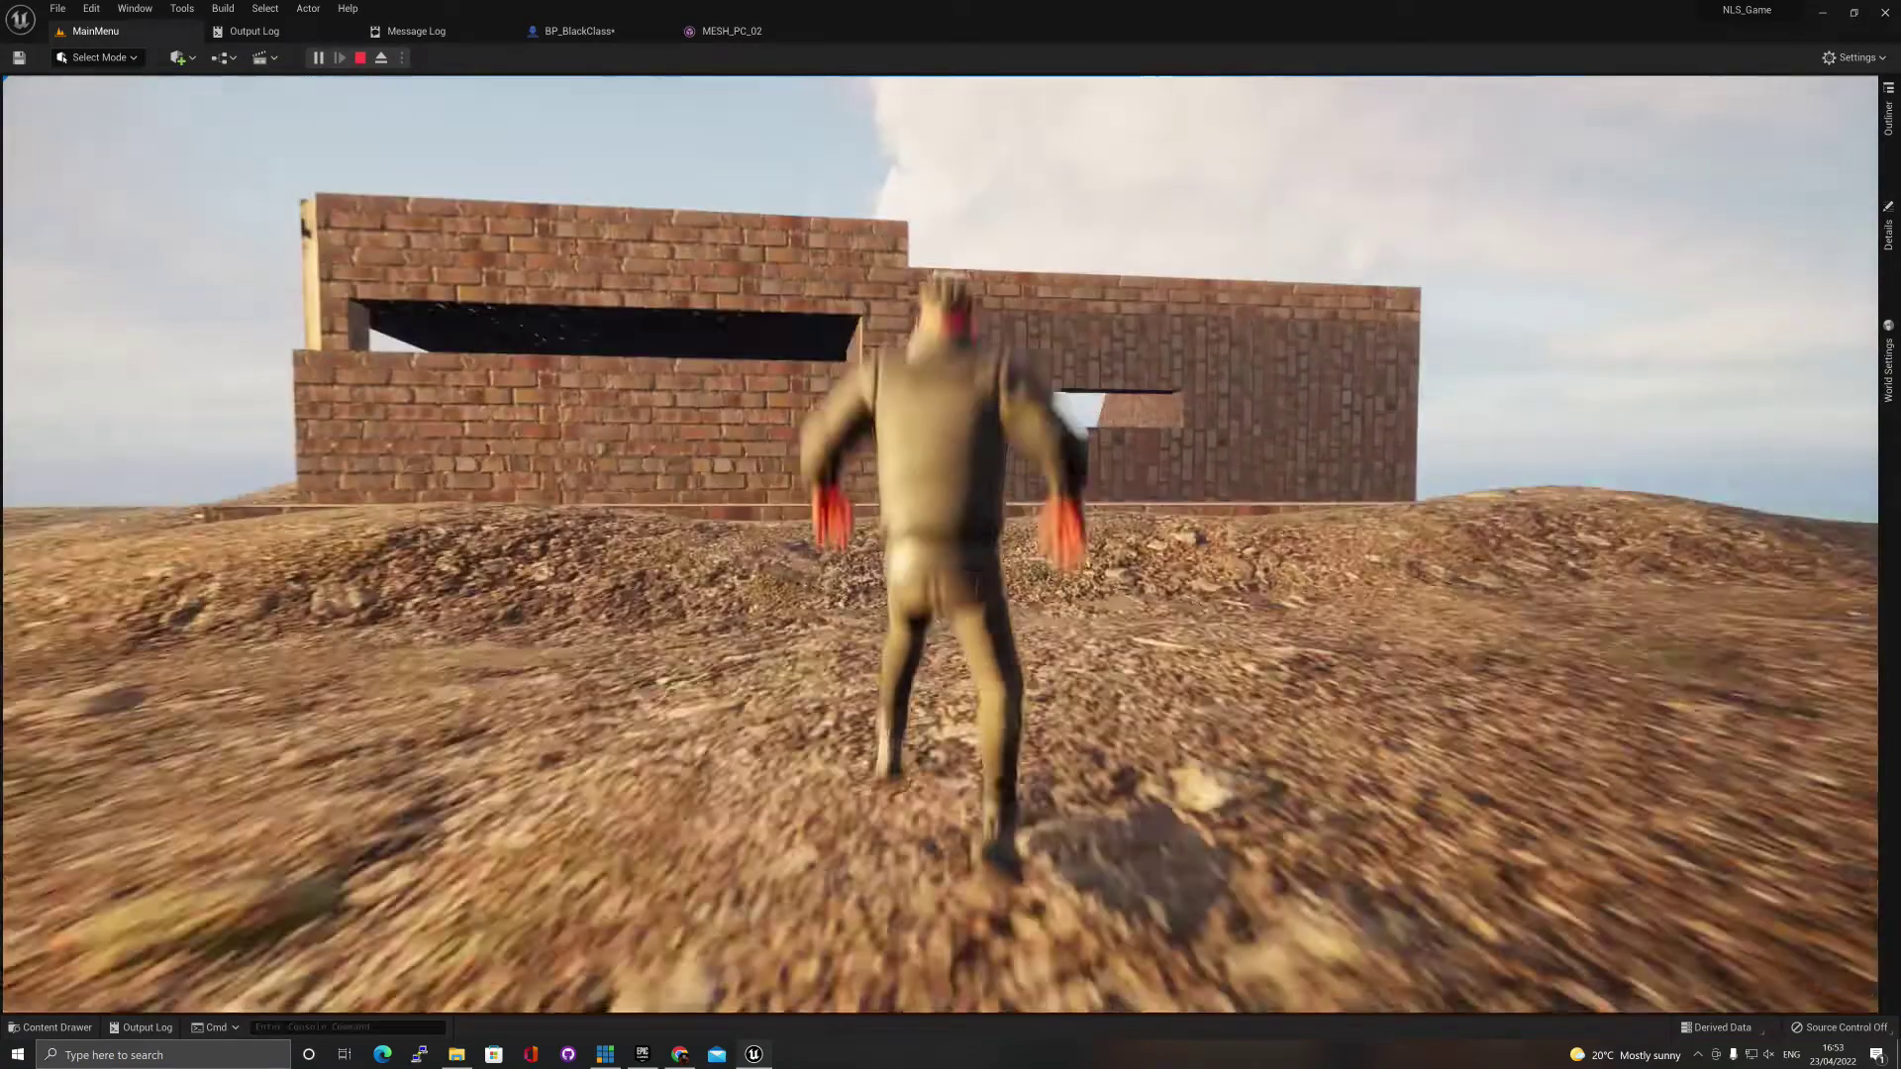
pyautogui.press('s')
pyautogui.press('w')
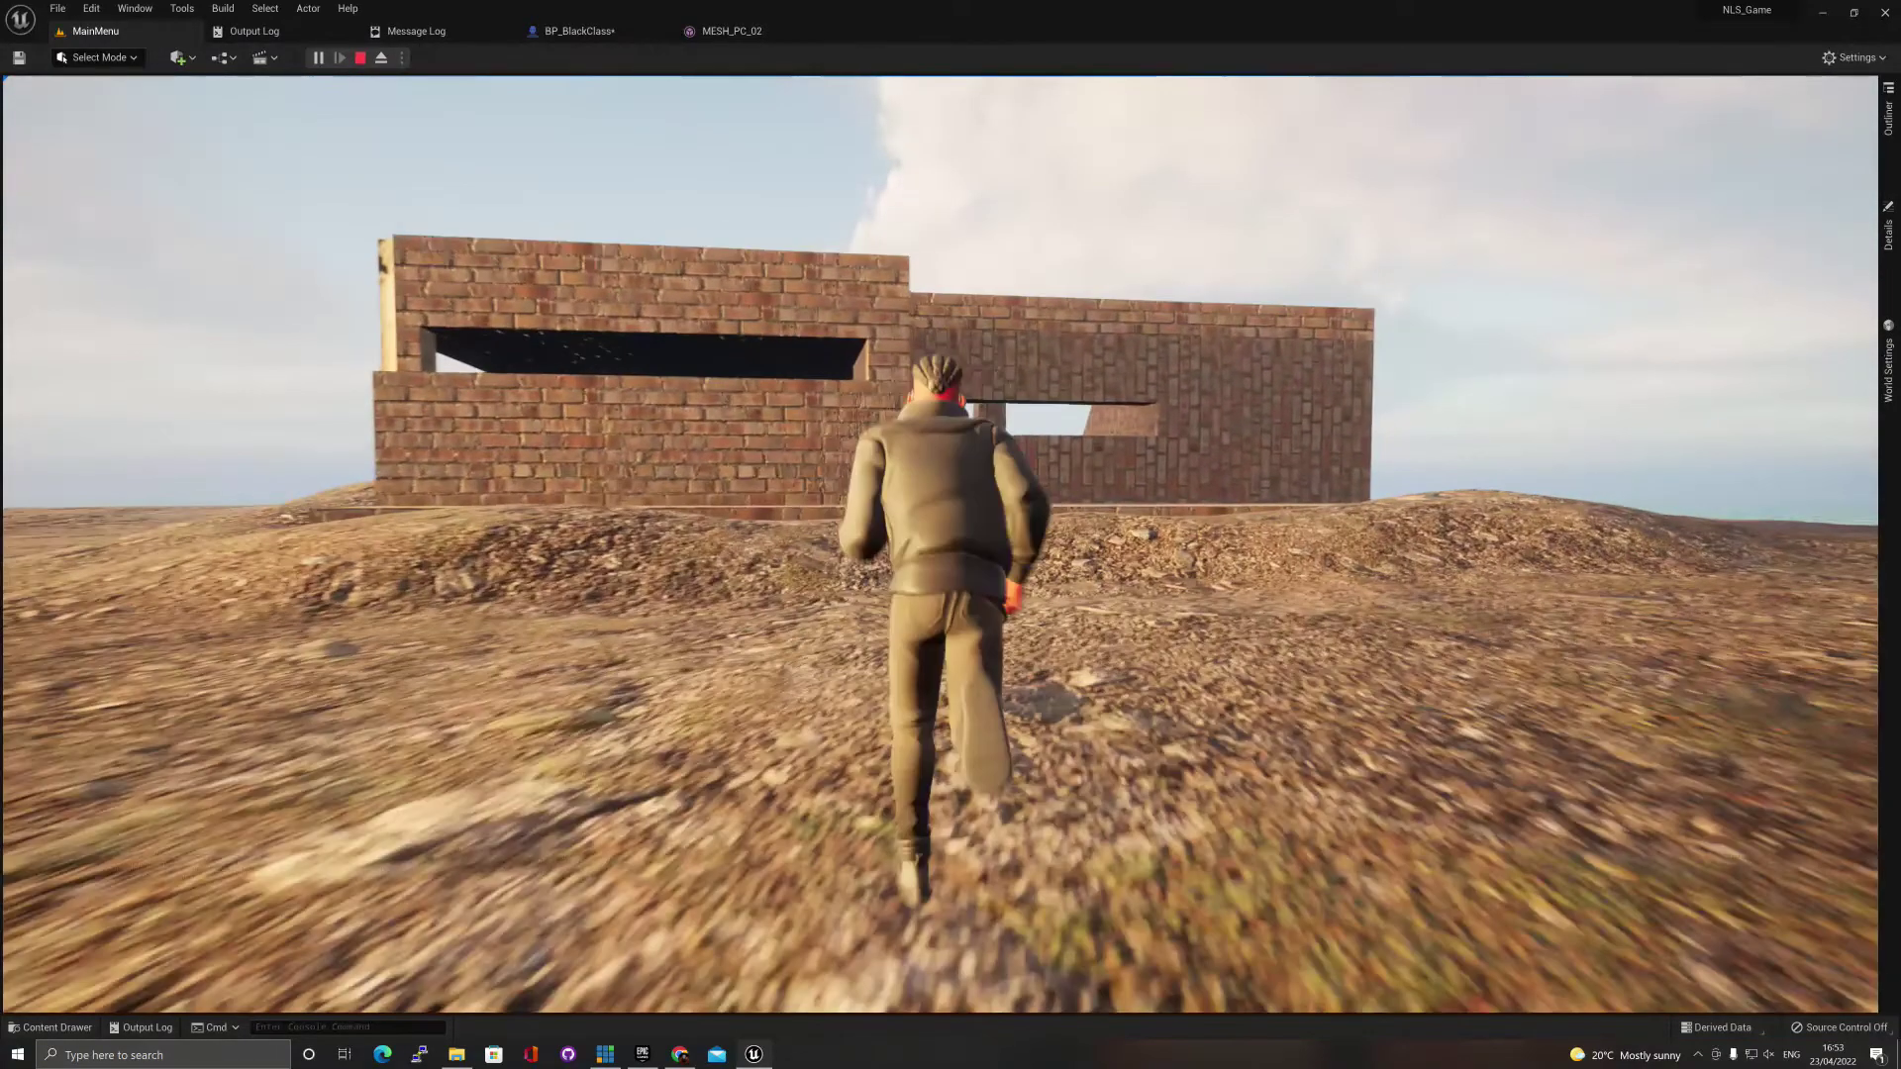
pyautogui.press('d')
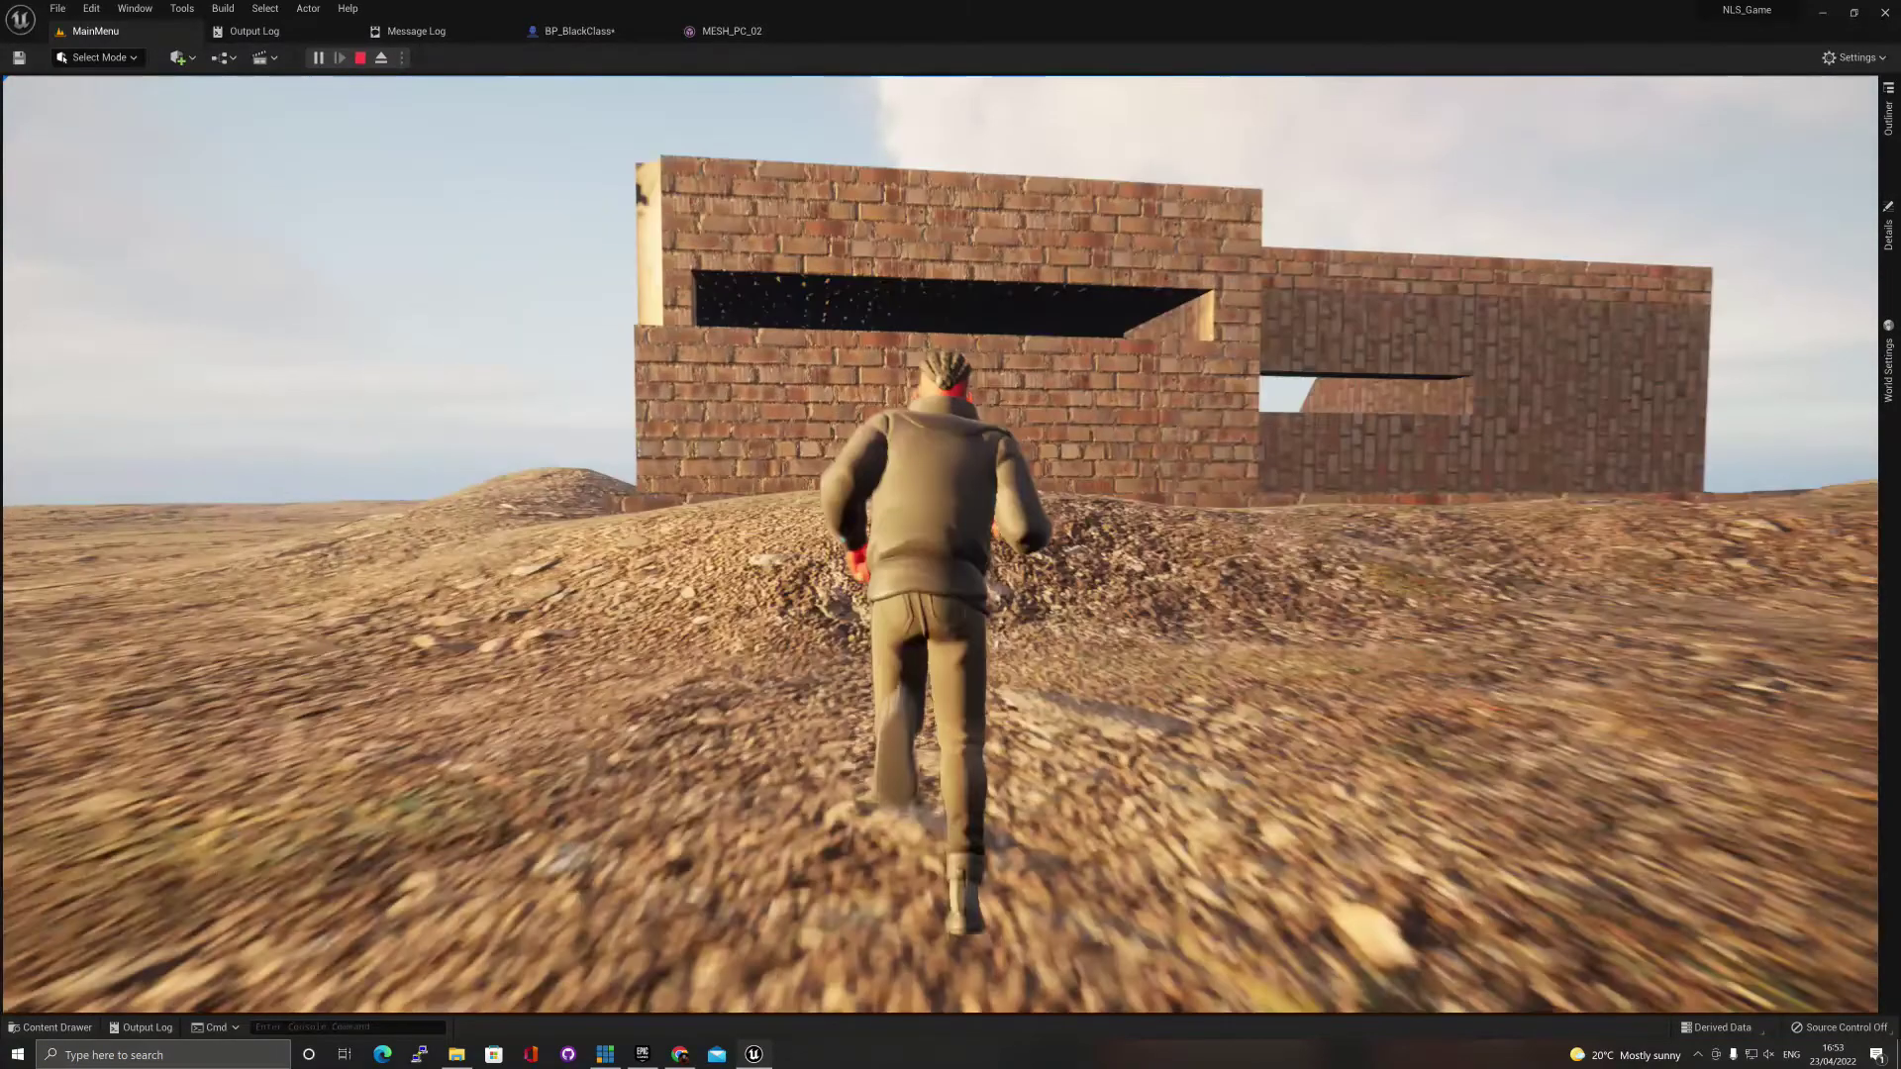
pyautogui.press('d')
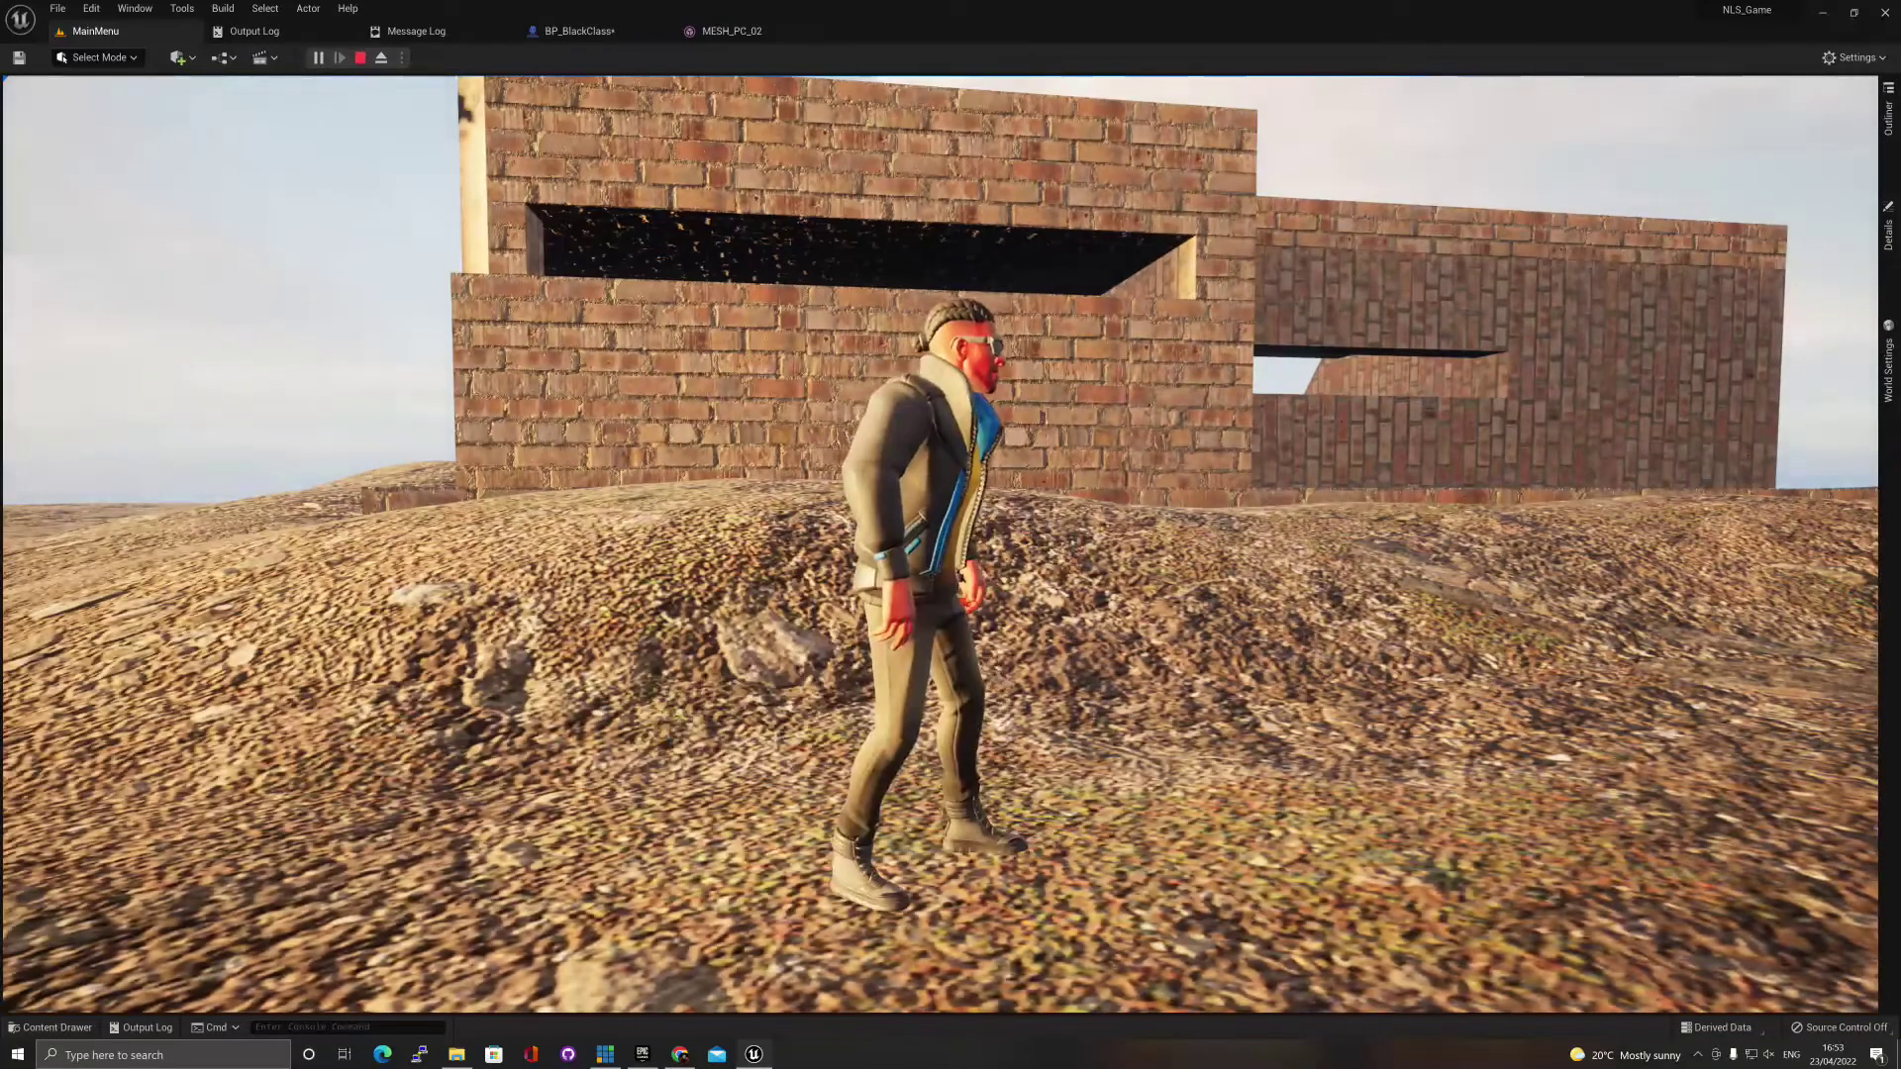
pyautogui.hotkey('shift', 'F1')
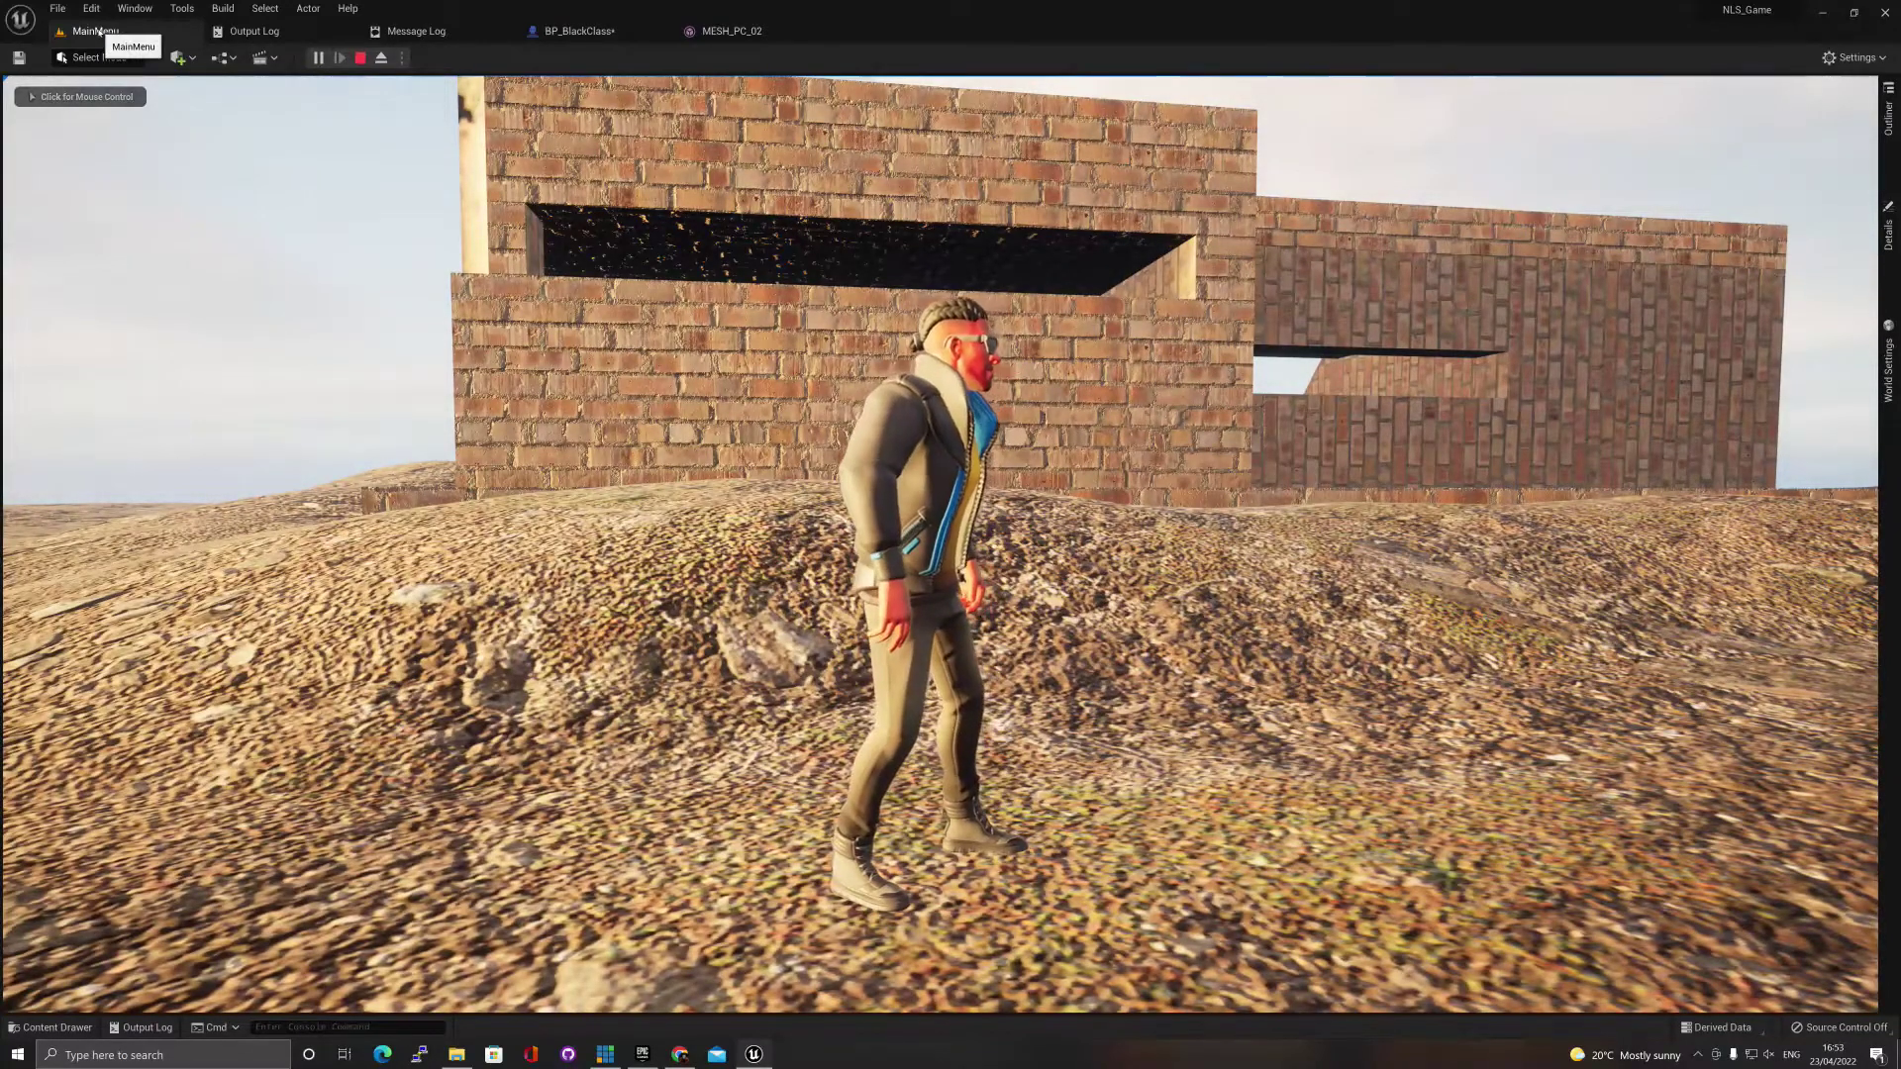
pyautogui.click(364, 216)
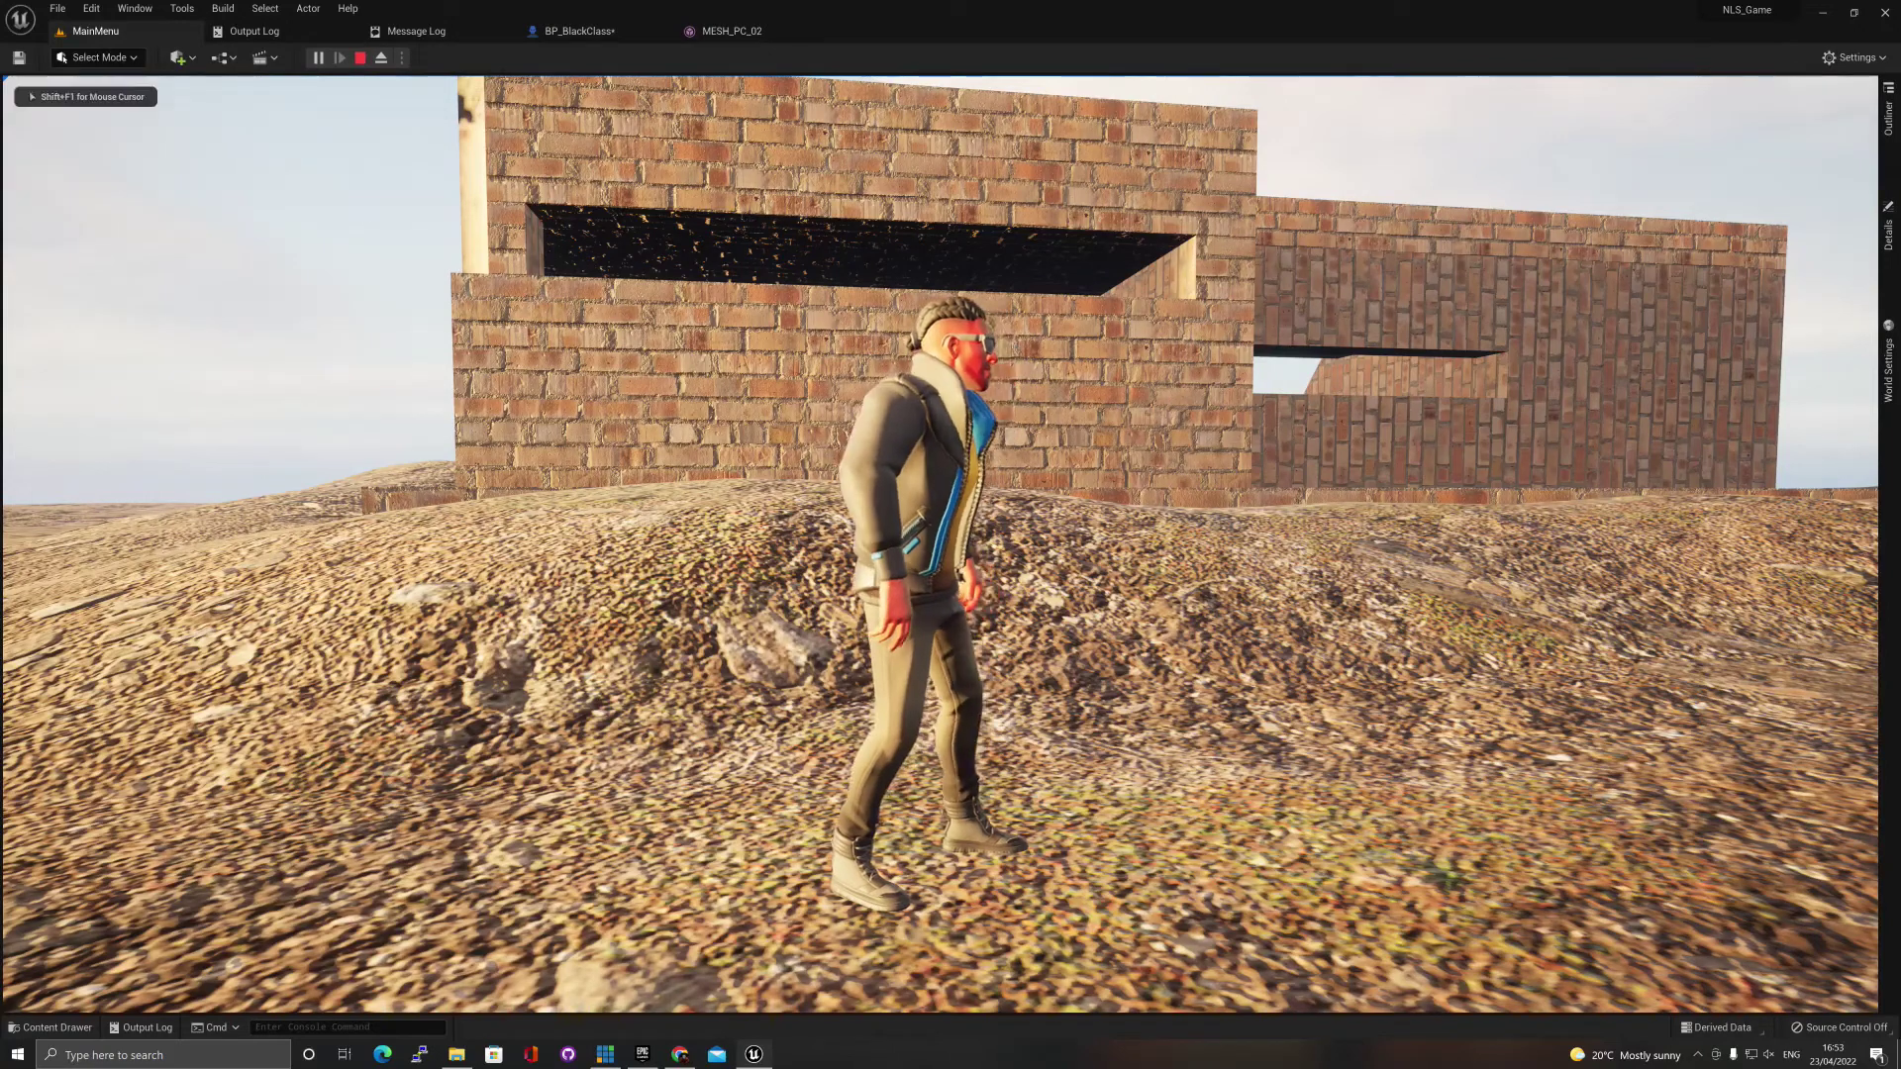
# Stop the play session and save BP_BlackClass via Save All from the CharacterClasses folder.
pyautogui.press('Escape')
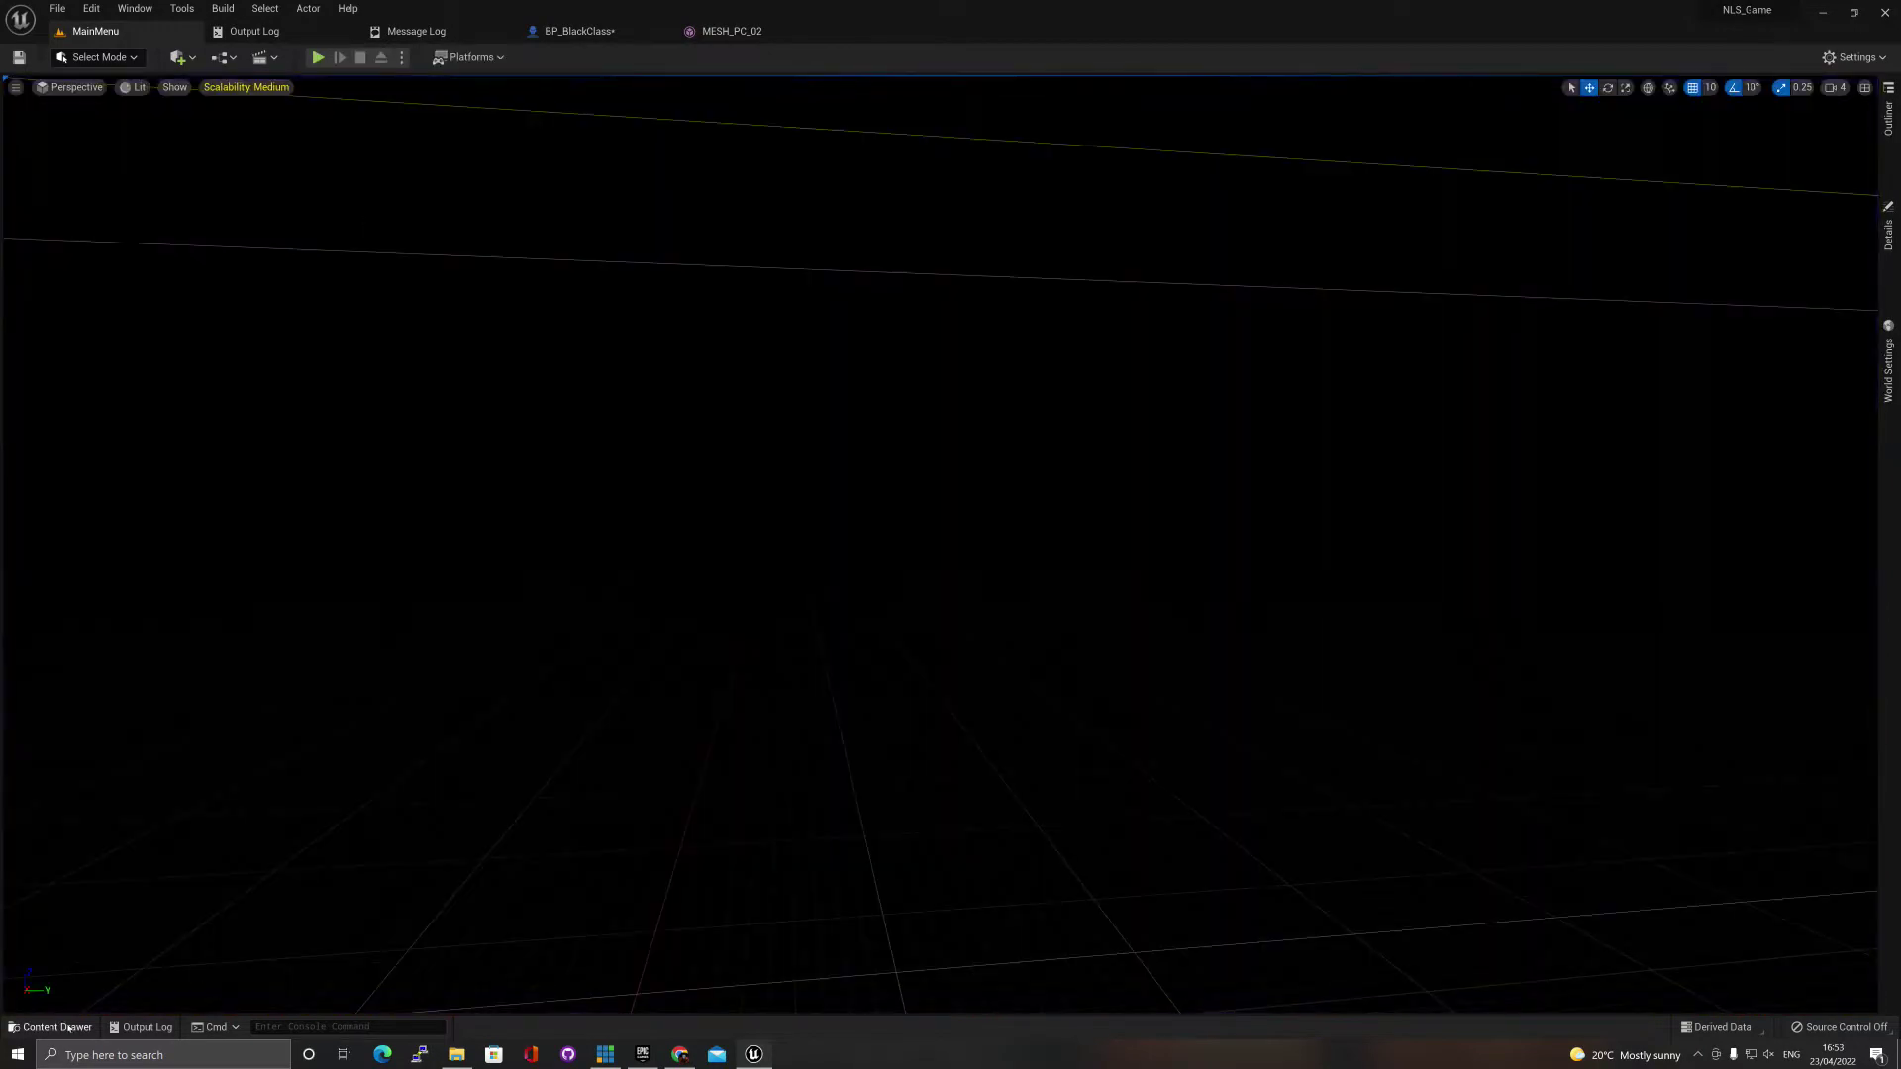
pyautogui.click(55, 1027)
pyautogui.scroll(3, 113, 824)
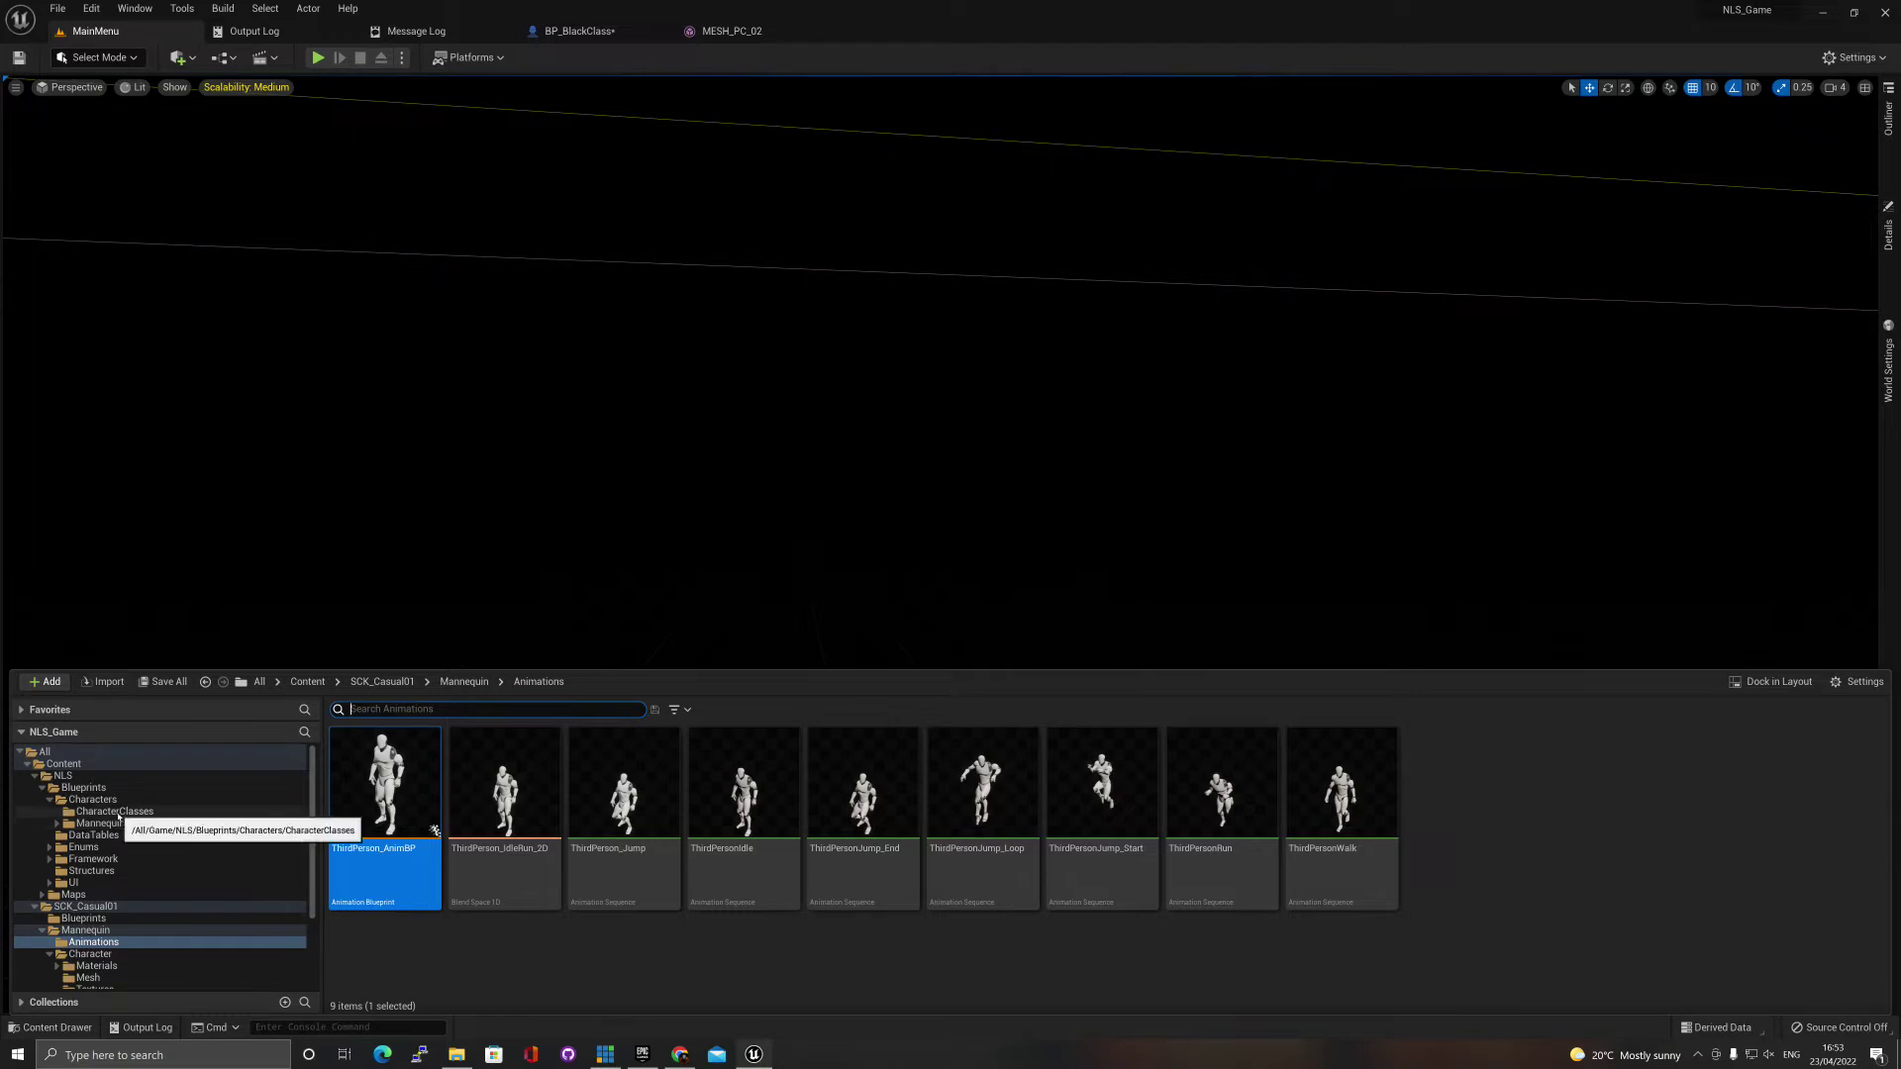
pyautogui.click(117, 812)
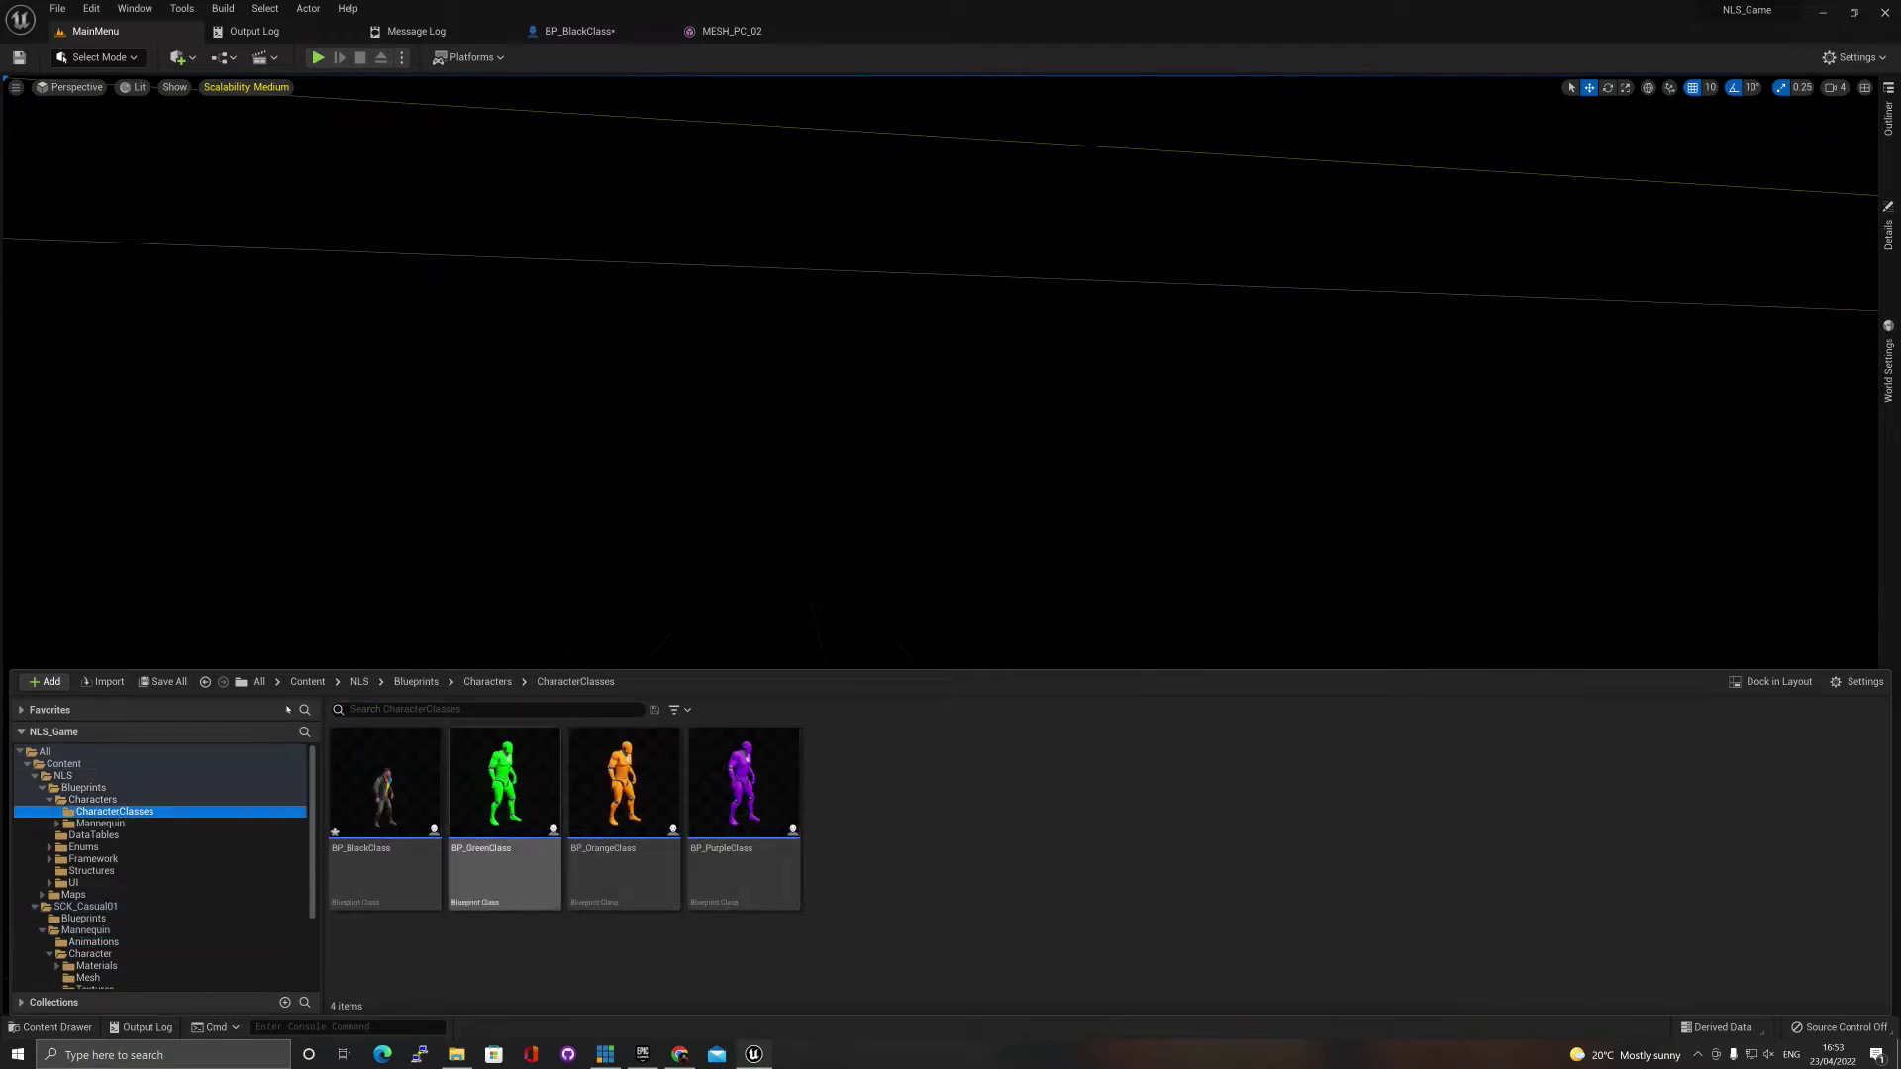
pyautogui.click(164, 681)
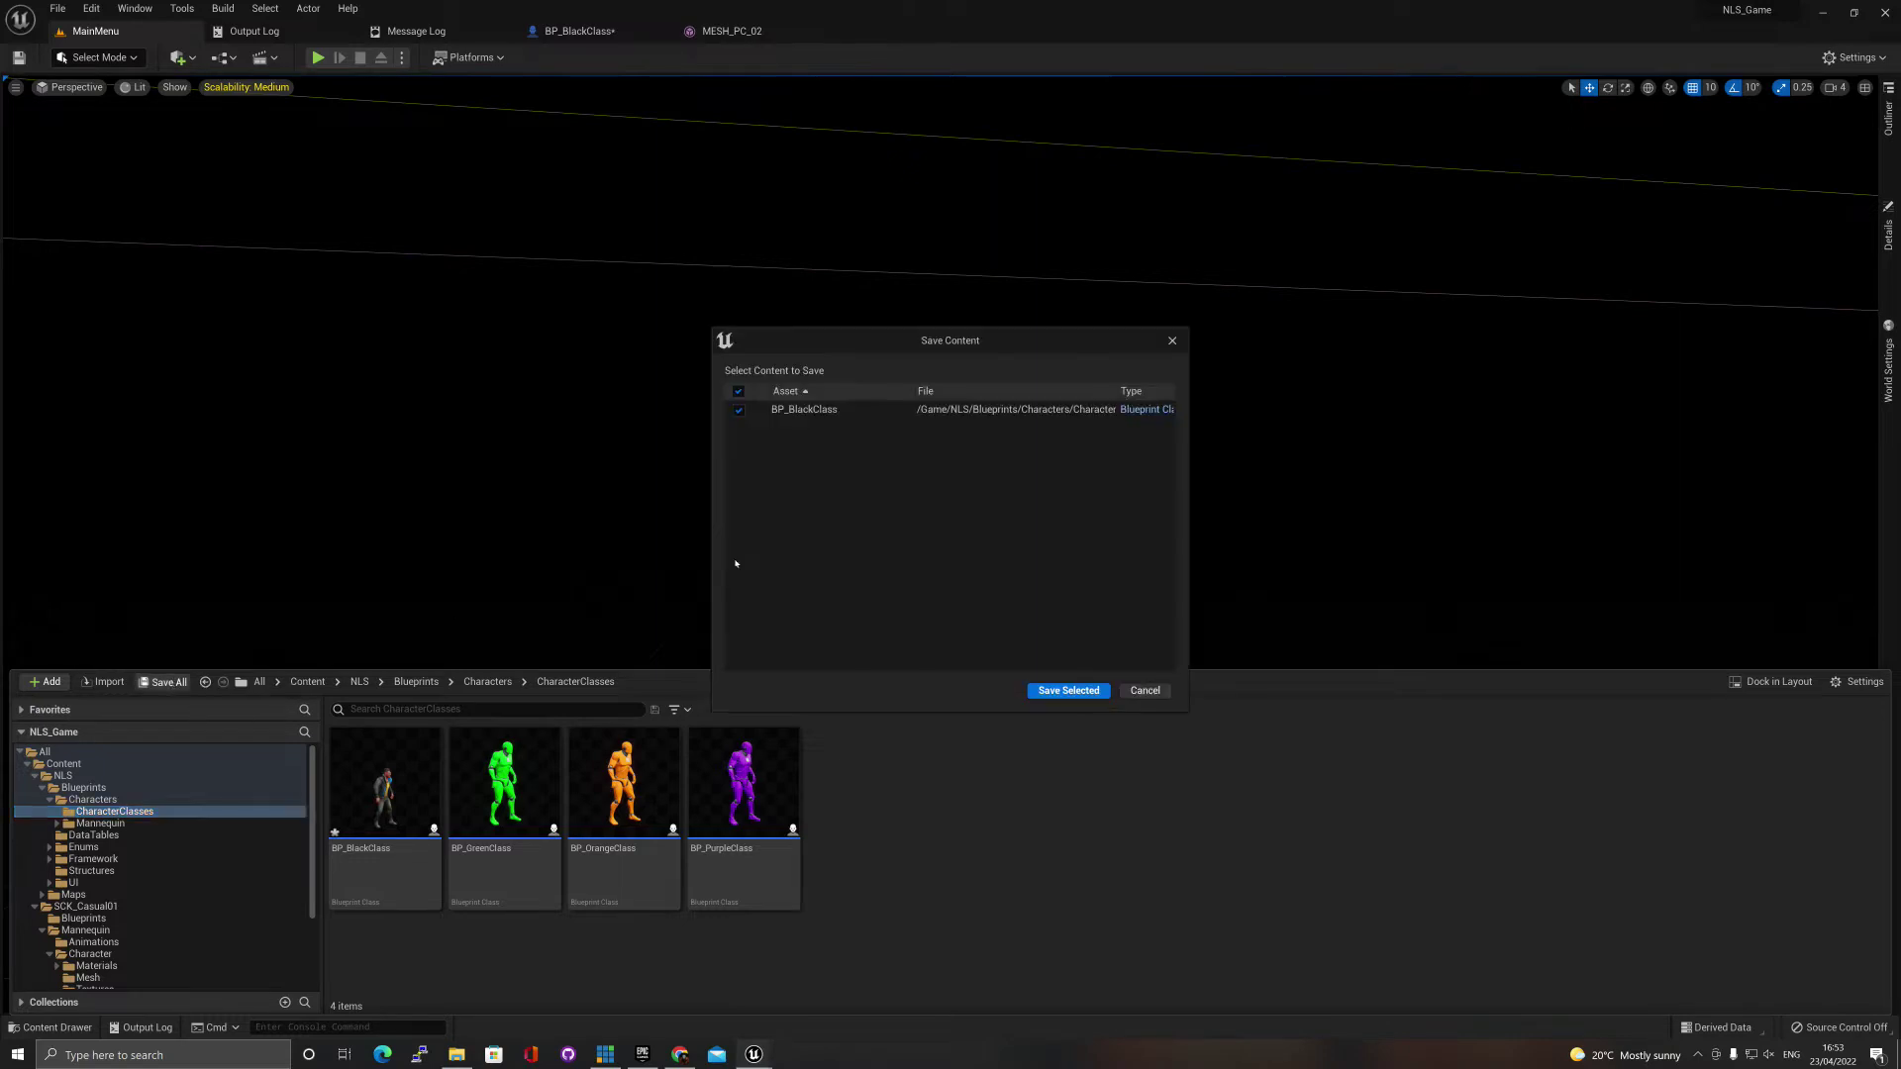
pyautogui.click(1071, 690)
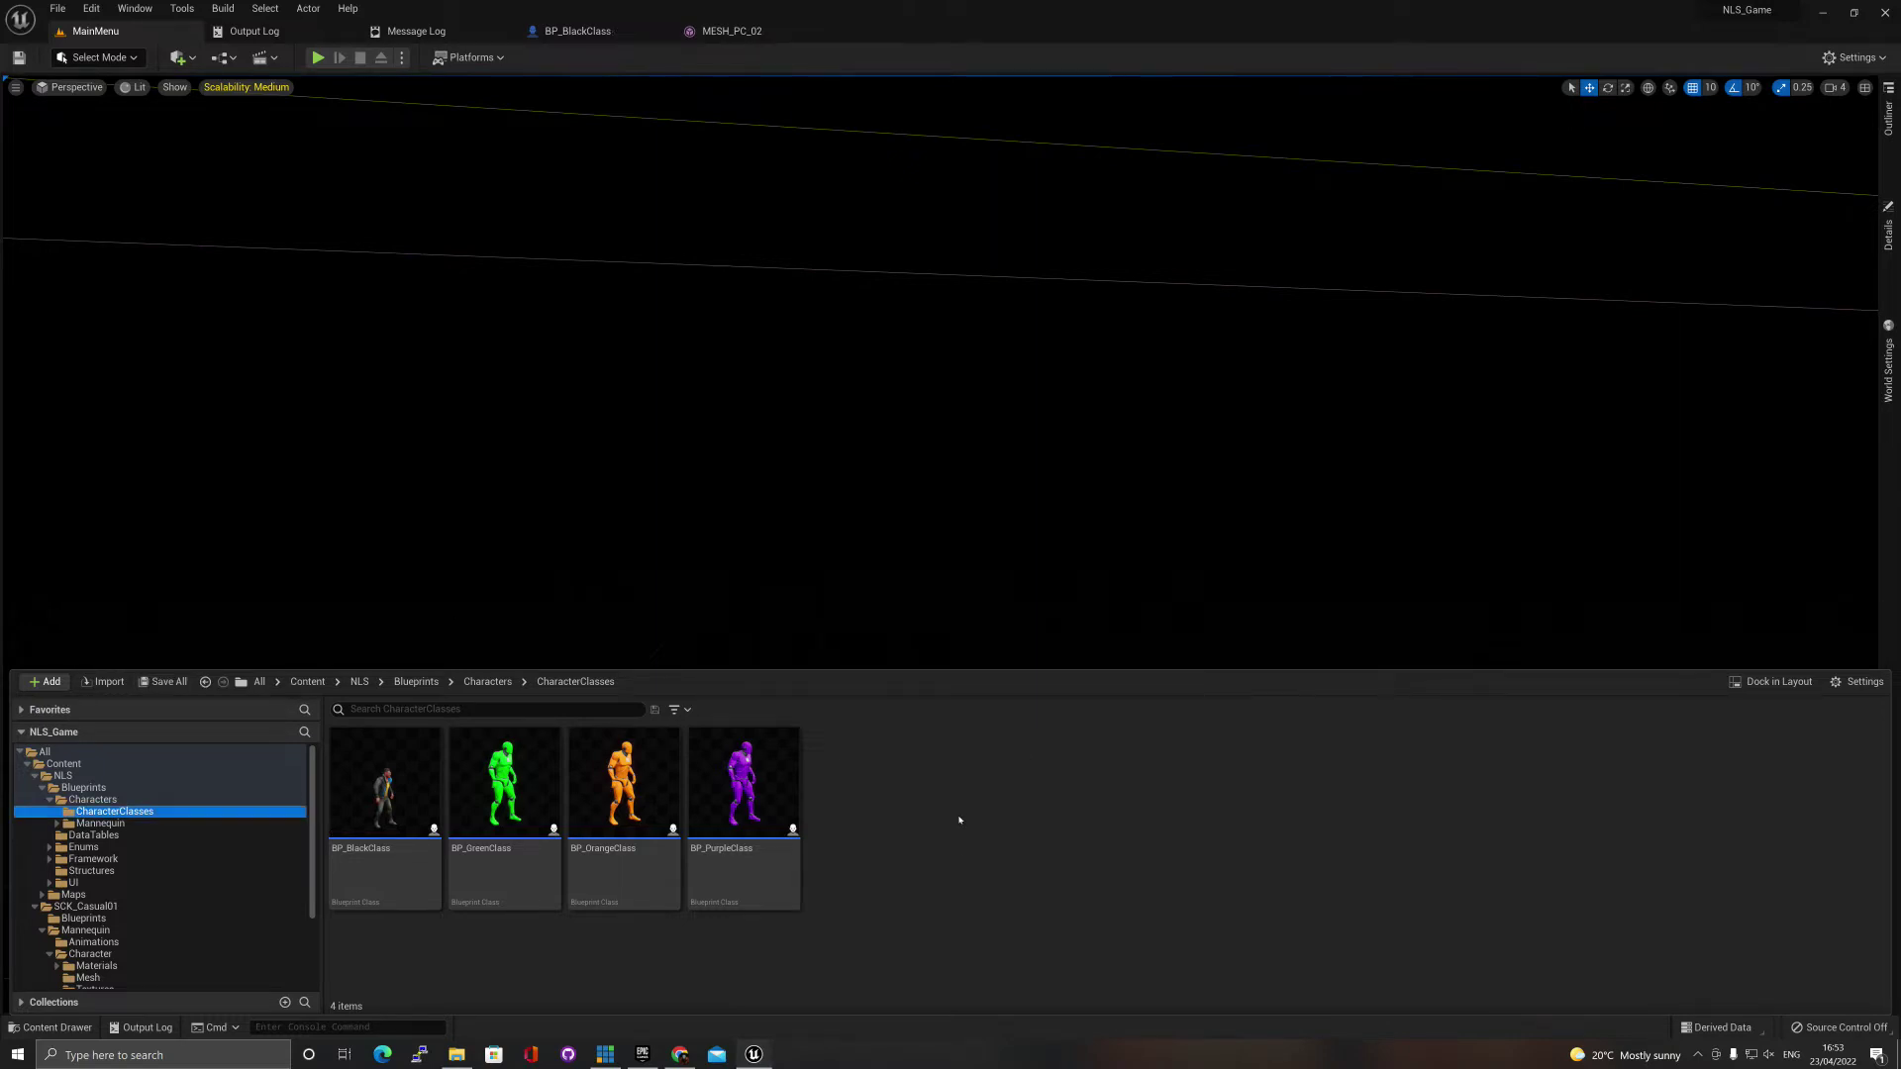
# Duplicate BP_PurpleClass and rename the copy BP_MyChar.
pyautogui.rightClick(732, 788)
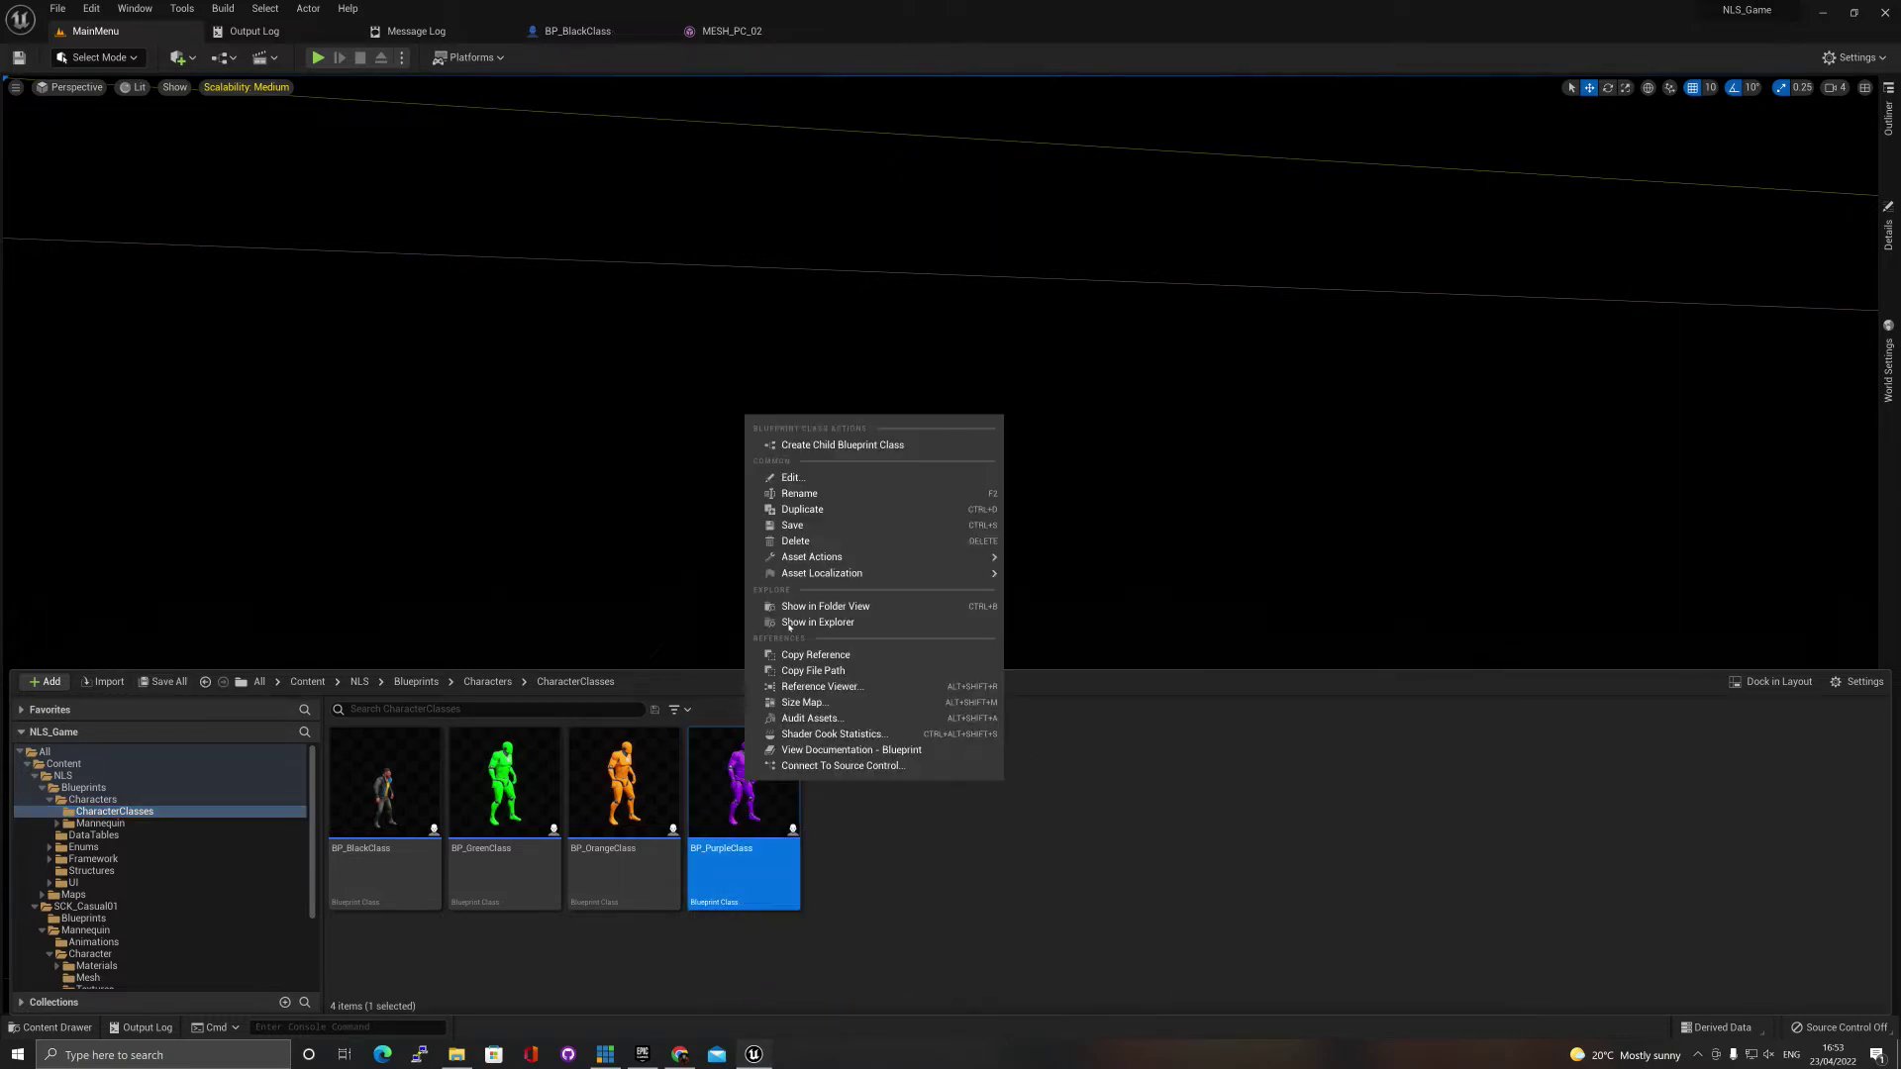
pyautogui.click(797, 509)
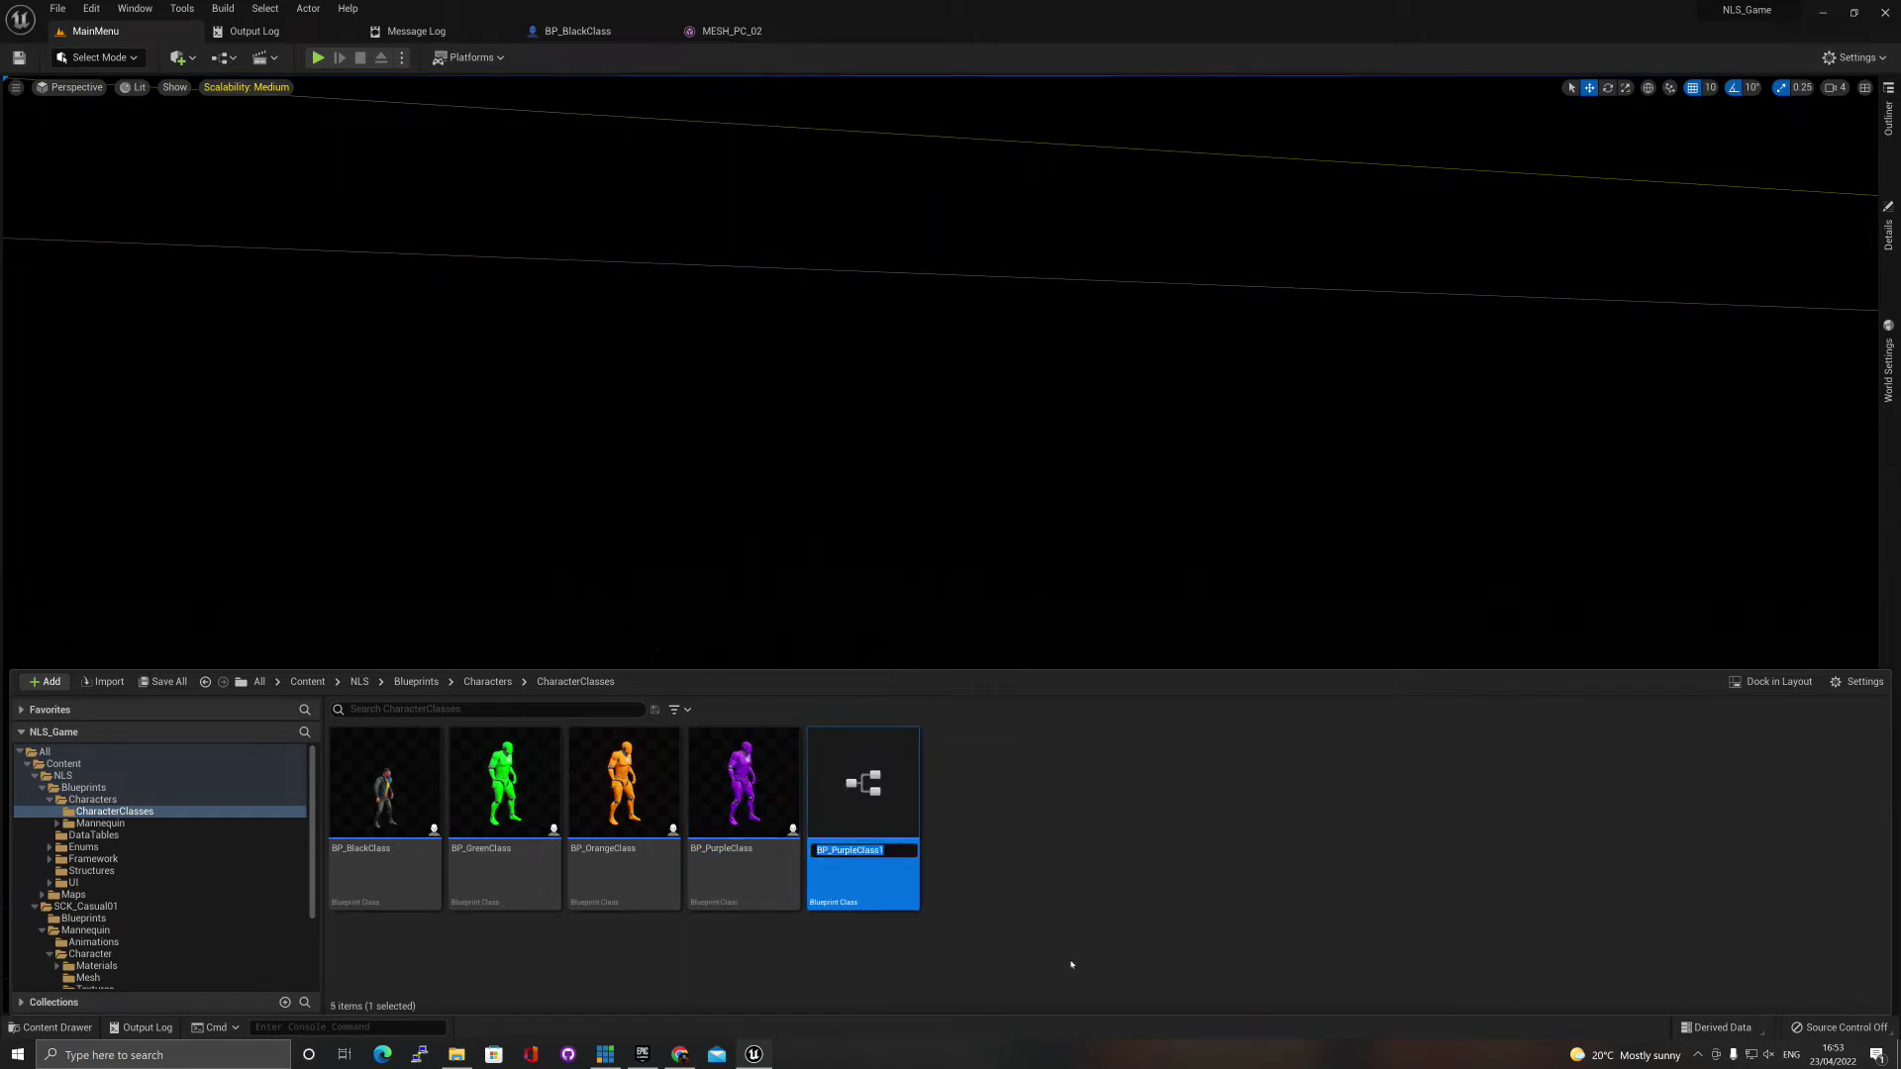
pyautogui.press('End')
pyautogui.press('BackSpace')
pyautogui.press('BackSpace')
pyautogui.press('BackSpace')
pyautogui.press('BackSpace')
pyautogui.press('BackSpace')
pyautogui.press('BackSpace')
pyautogui.press('BackSpace')
pyautogui.press('BackSpace')
pyautogui.press('BackSpace')
pyautogui.press('BackSpace')
pyautogui.press('BackSpace')
pyautogui.write('MyNew')
pyautogui.press('BackSpace')
pyautogui.press('BackSpace')
pyautogui.press('BackSpace')
pyautogui.write('Char')
pyautogui.press('Return')
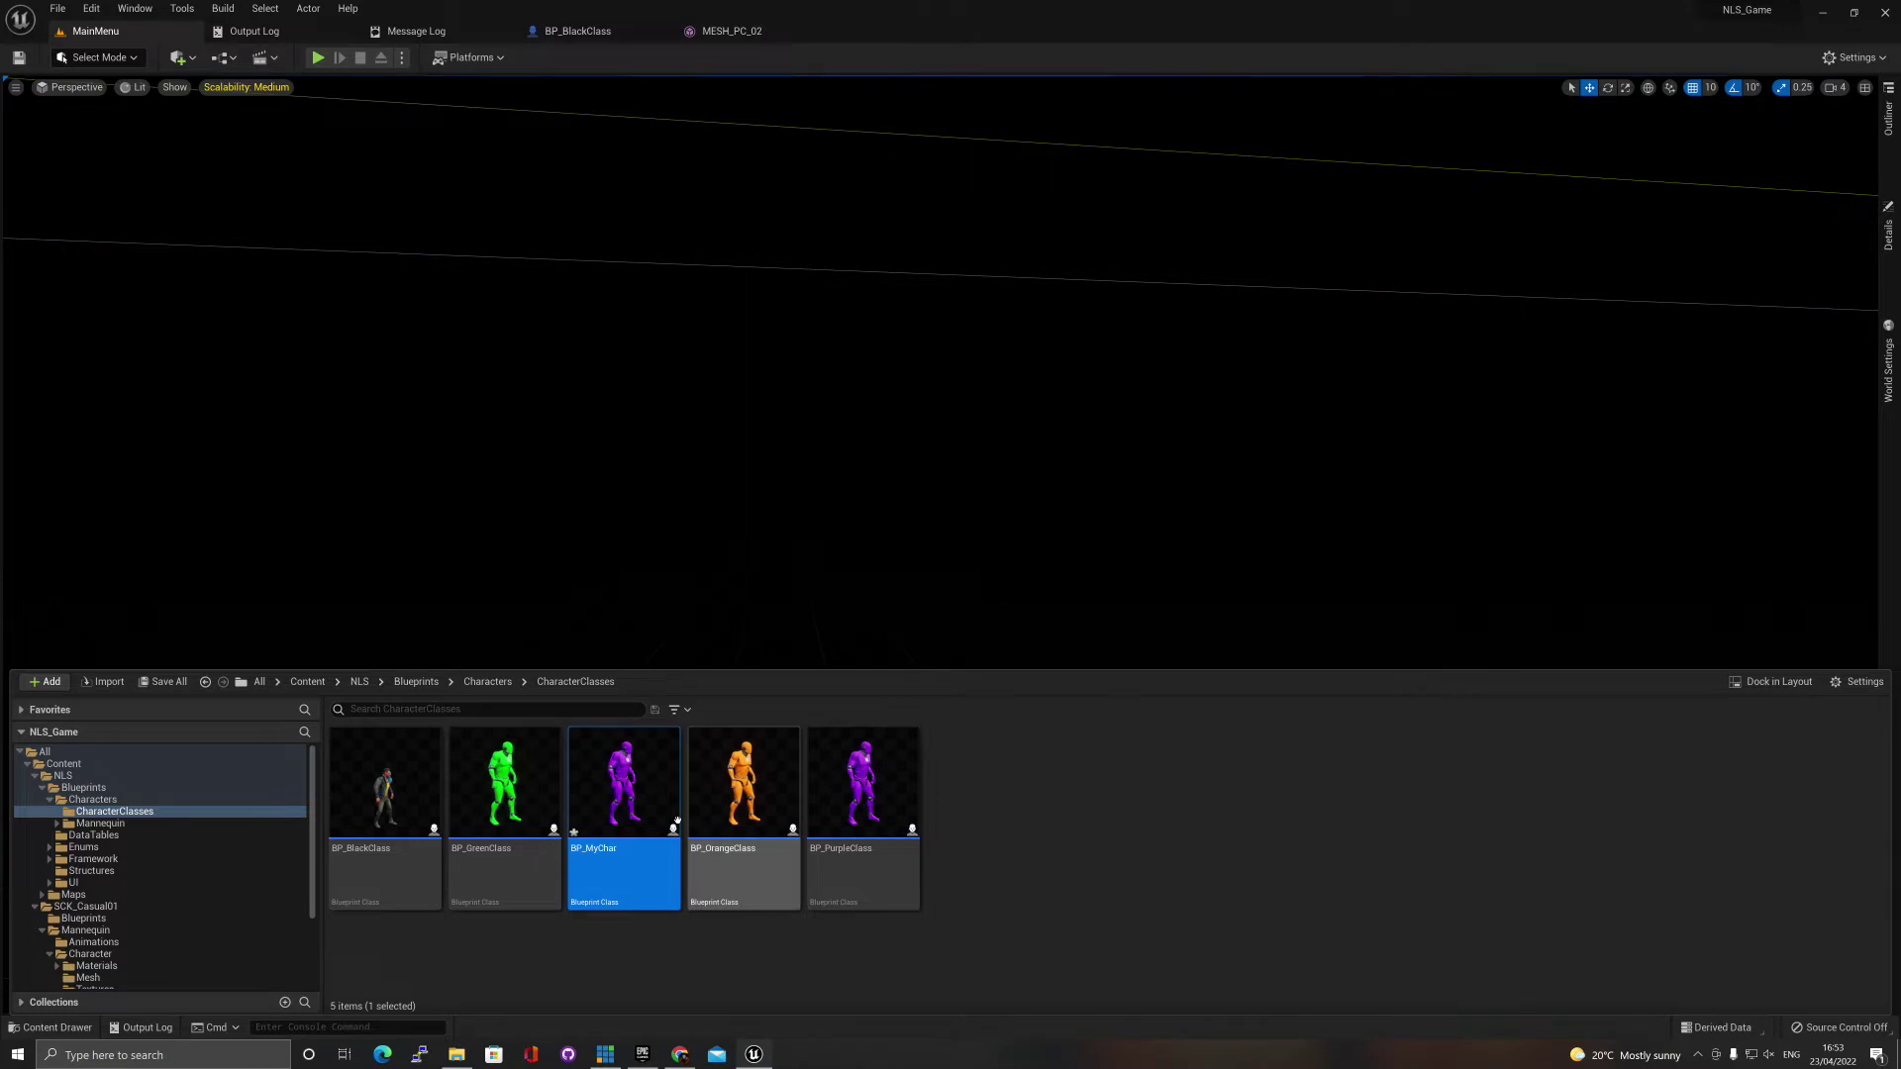
pyautogui.moveTo(634, 805)
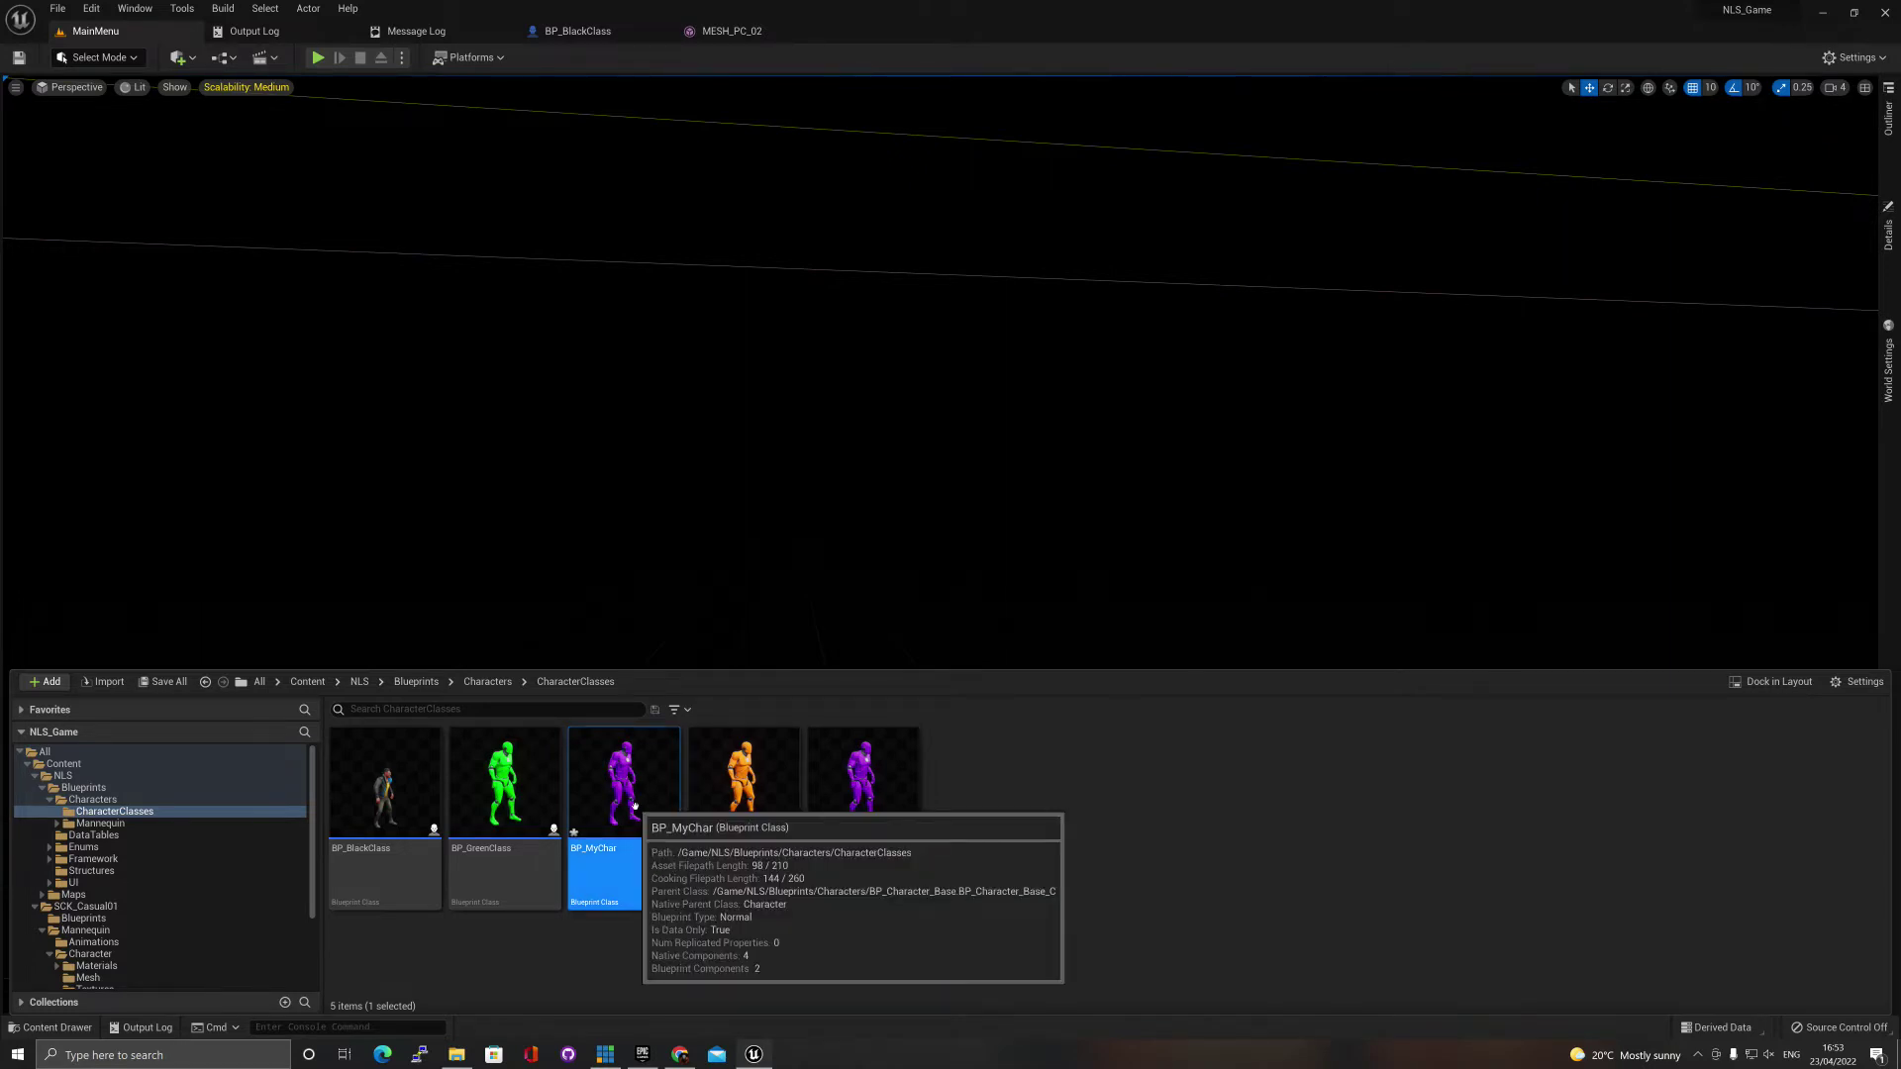
pyautogui.hotkey('ctrl', 'space')
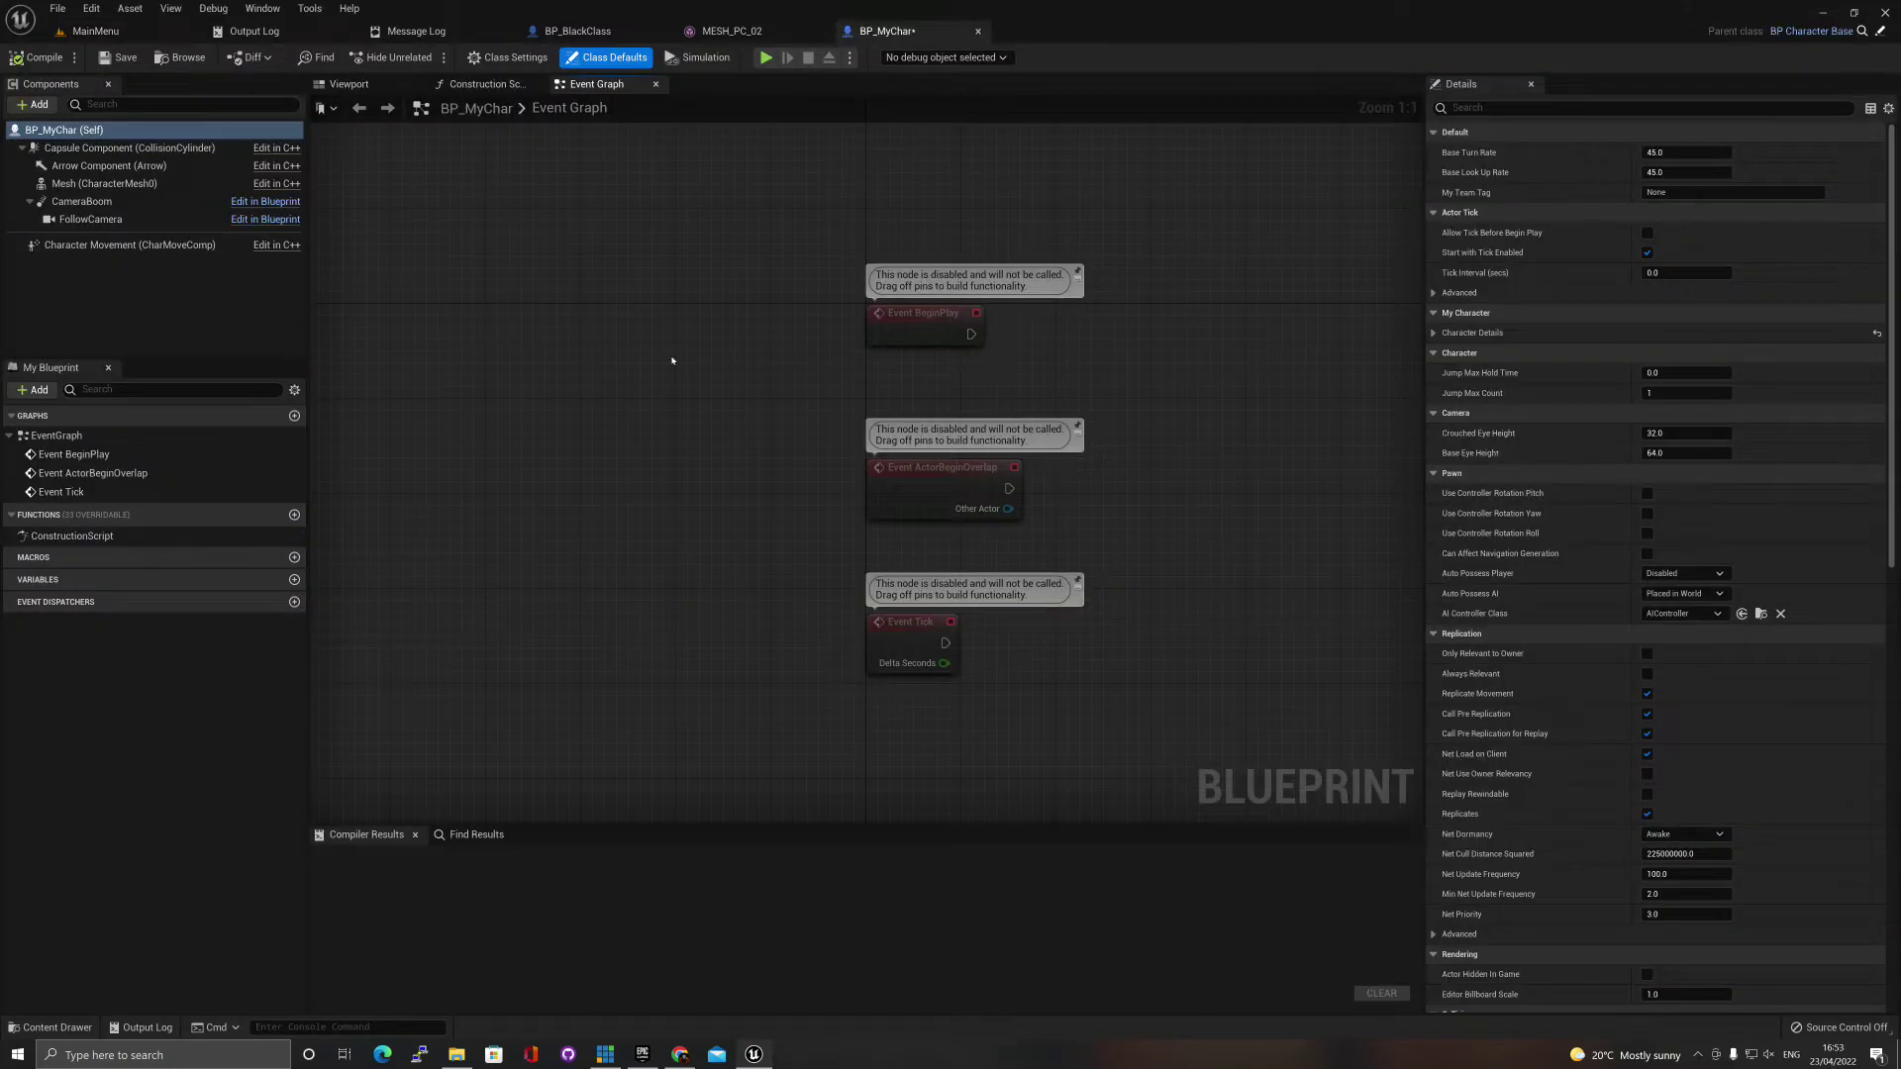
# Set BP_MyChar's character mesh to the MESH_PC_01 skeletal mesh.
pyautogui.click(728, 30)
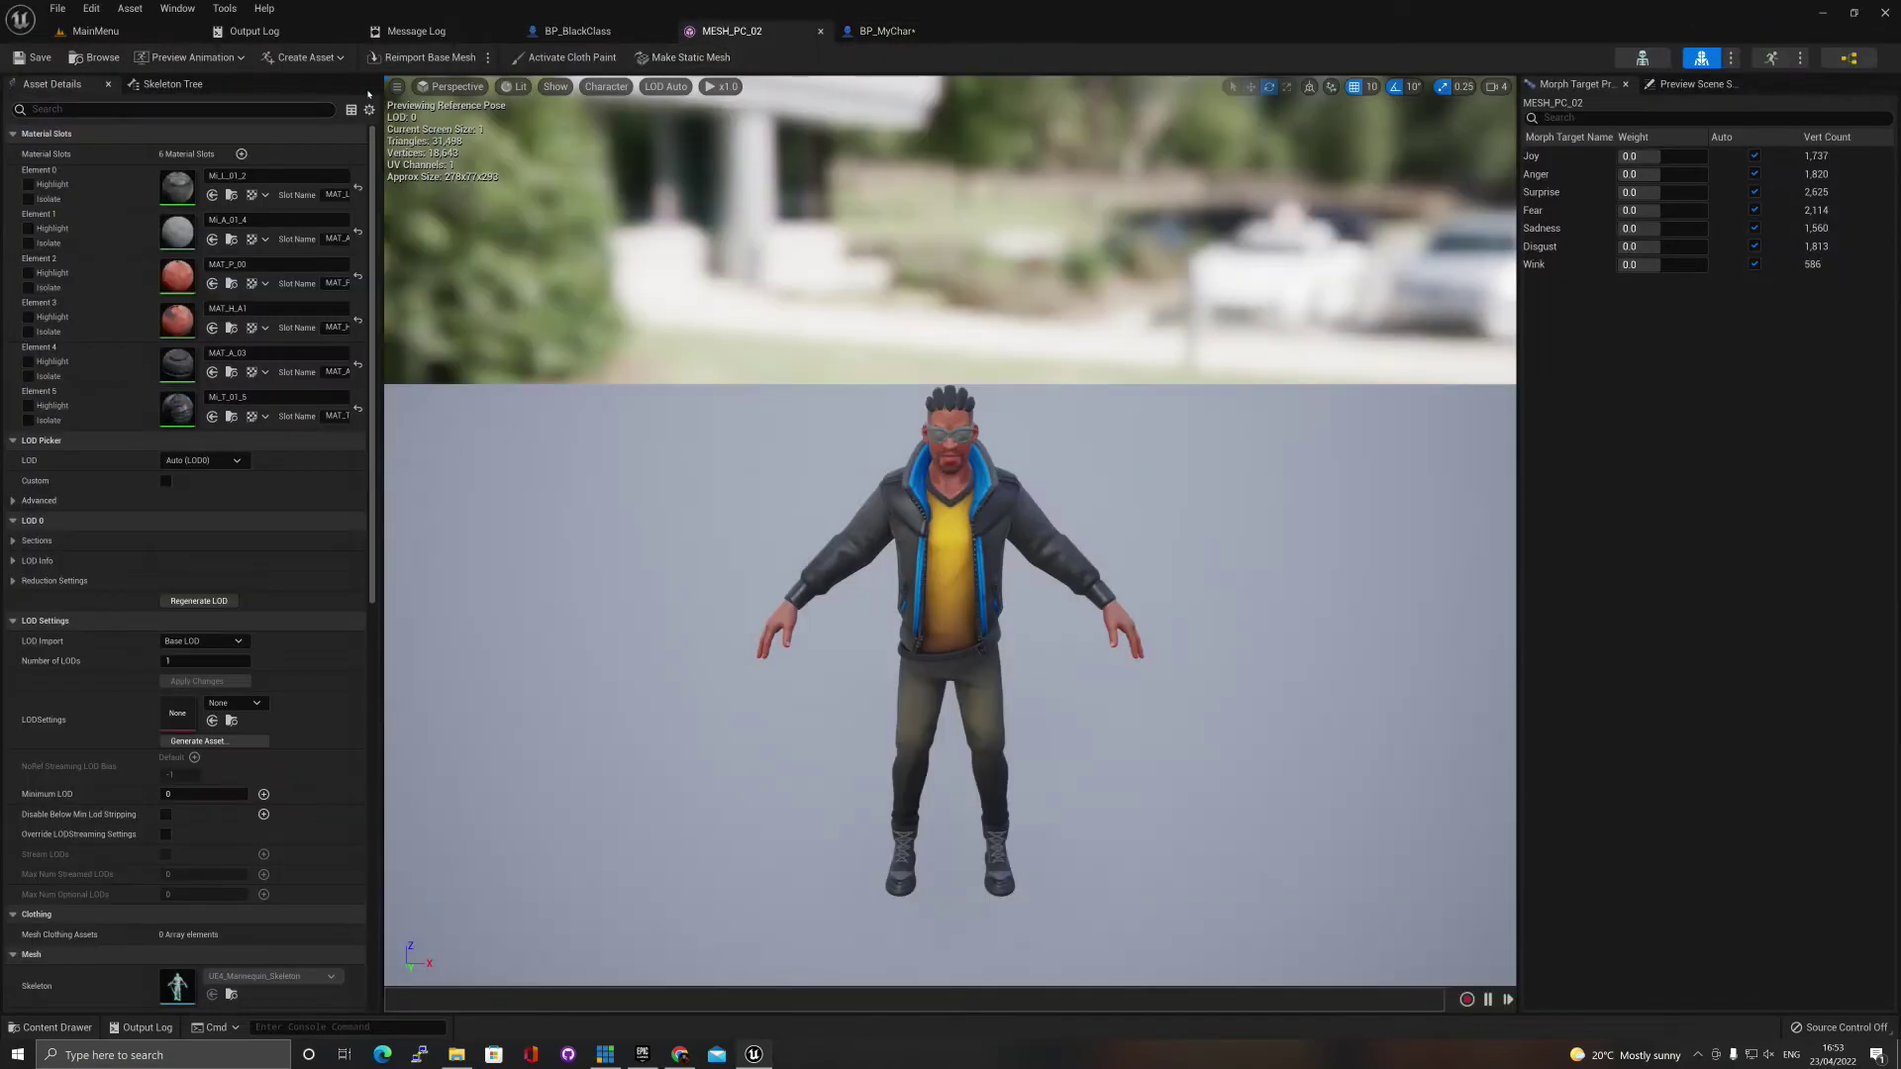
pyautogui.click(99, 58)
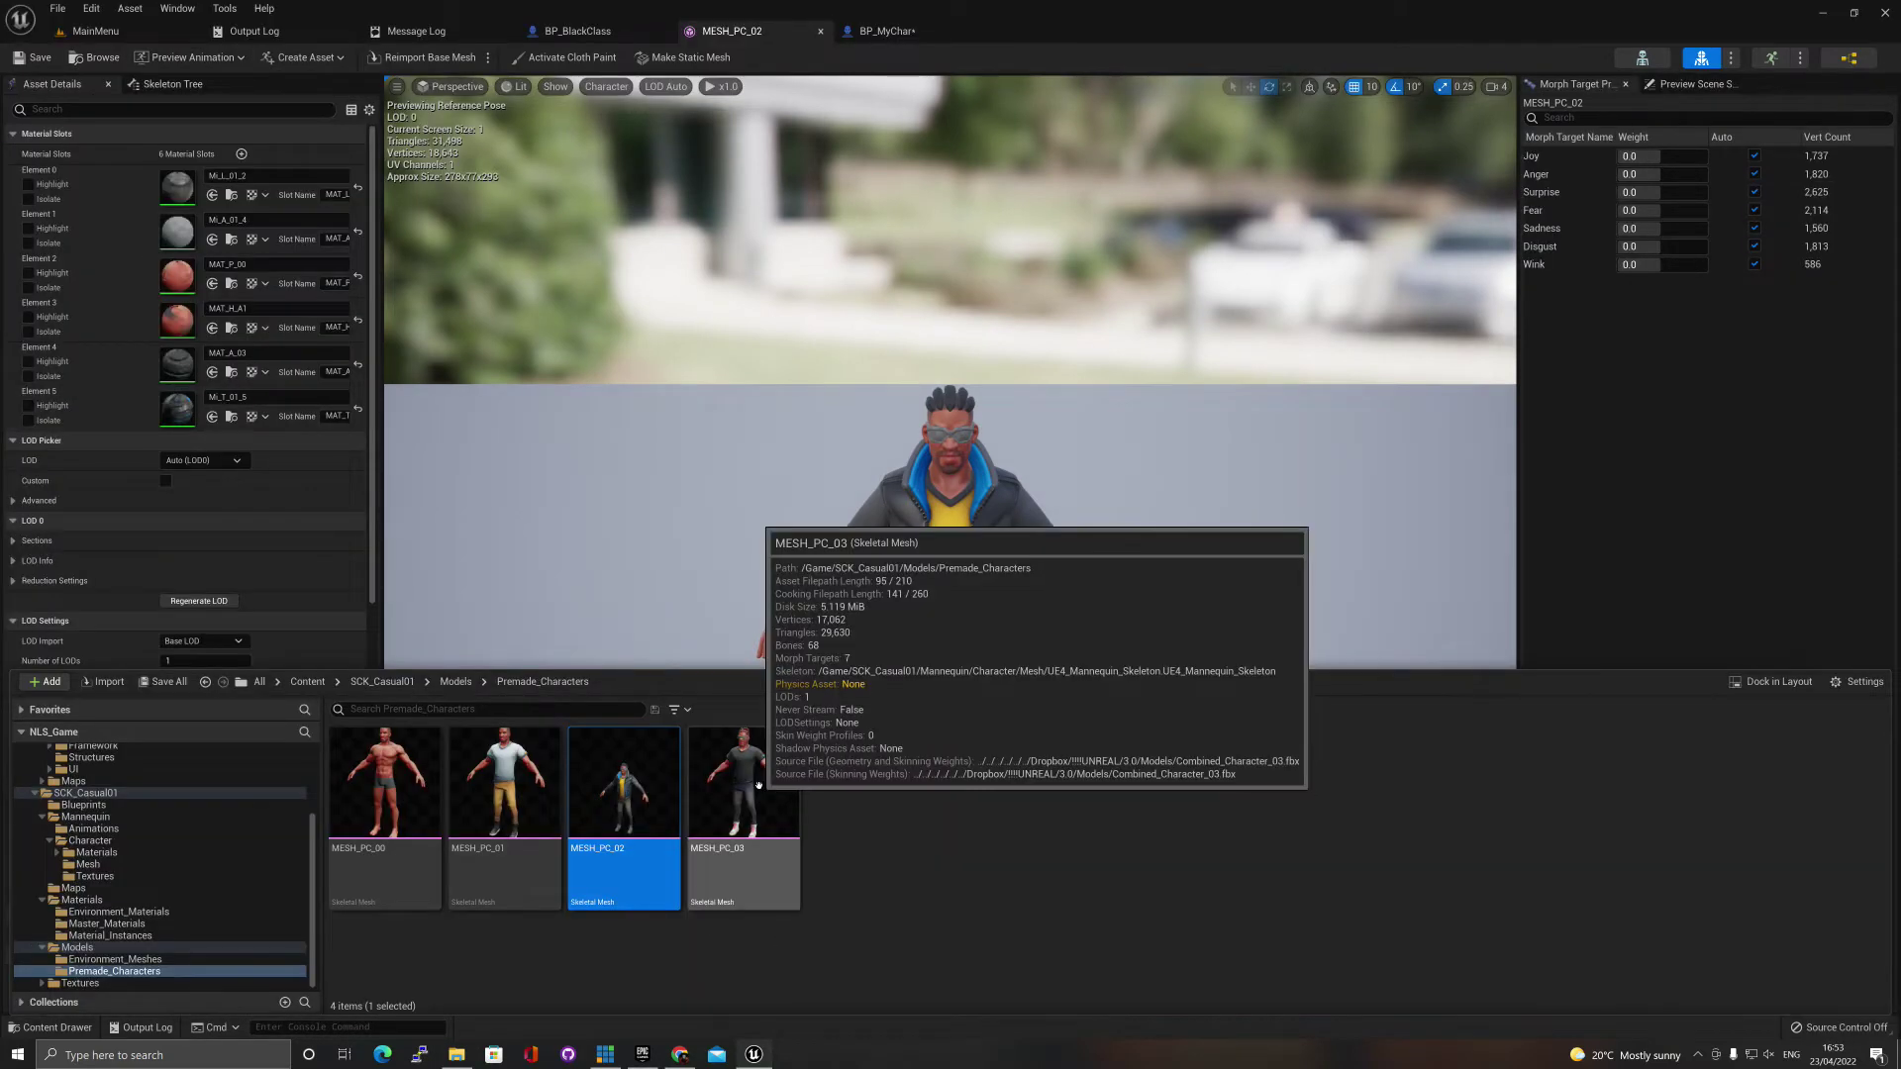
pyautogui.click(505, 782)
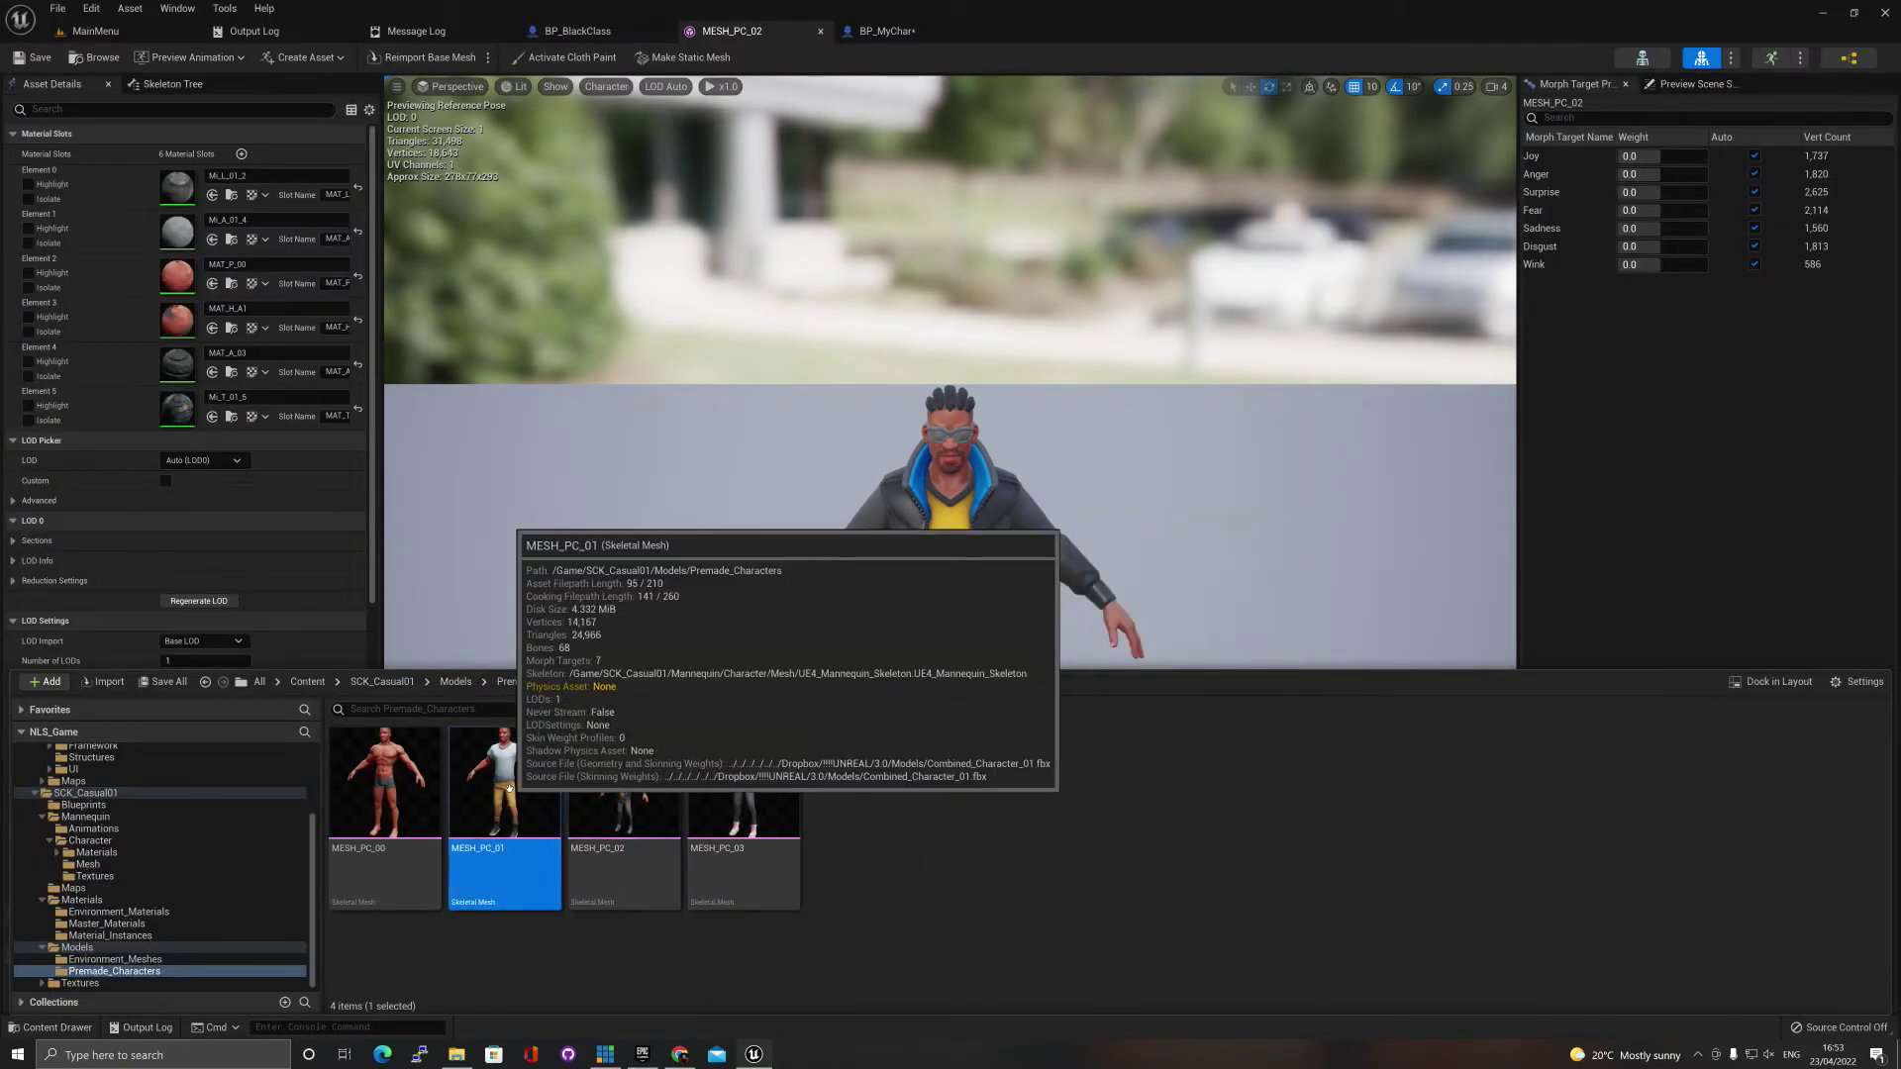
pyautogui.click(887, 31)
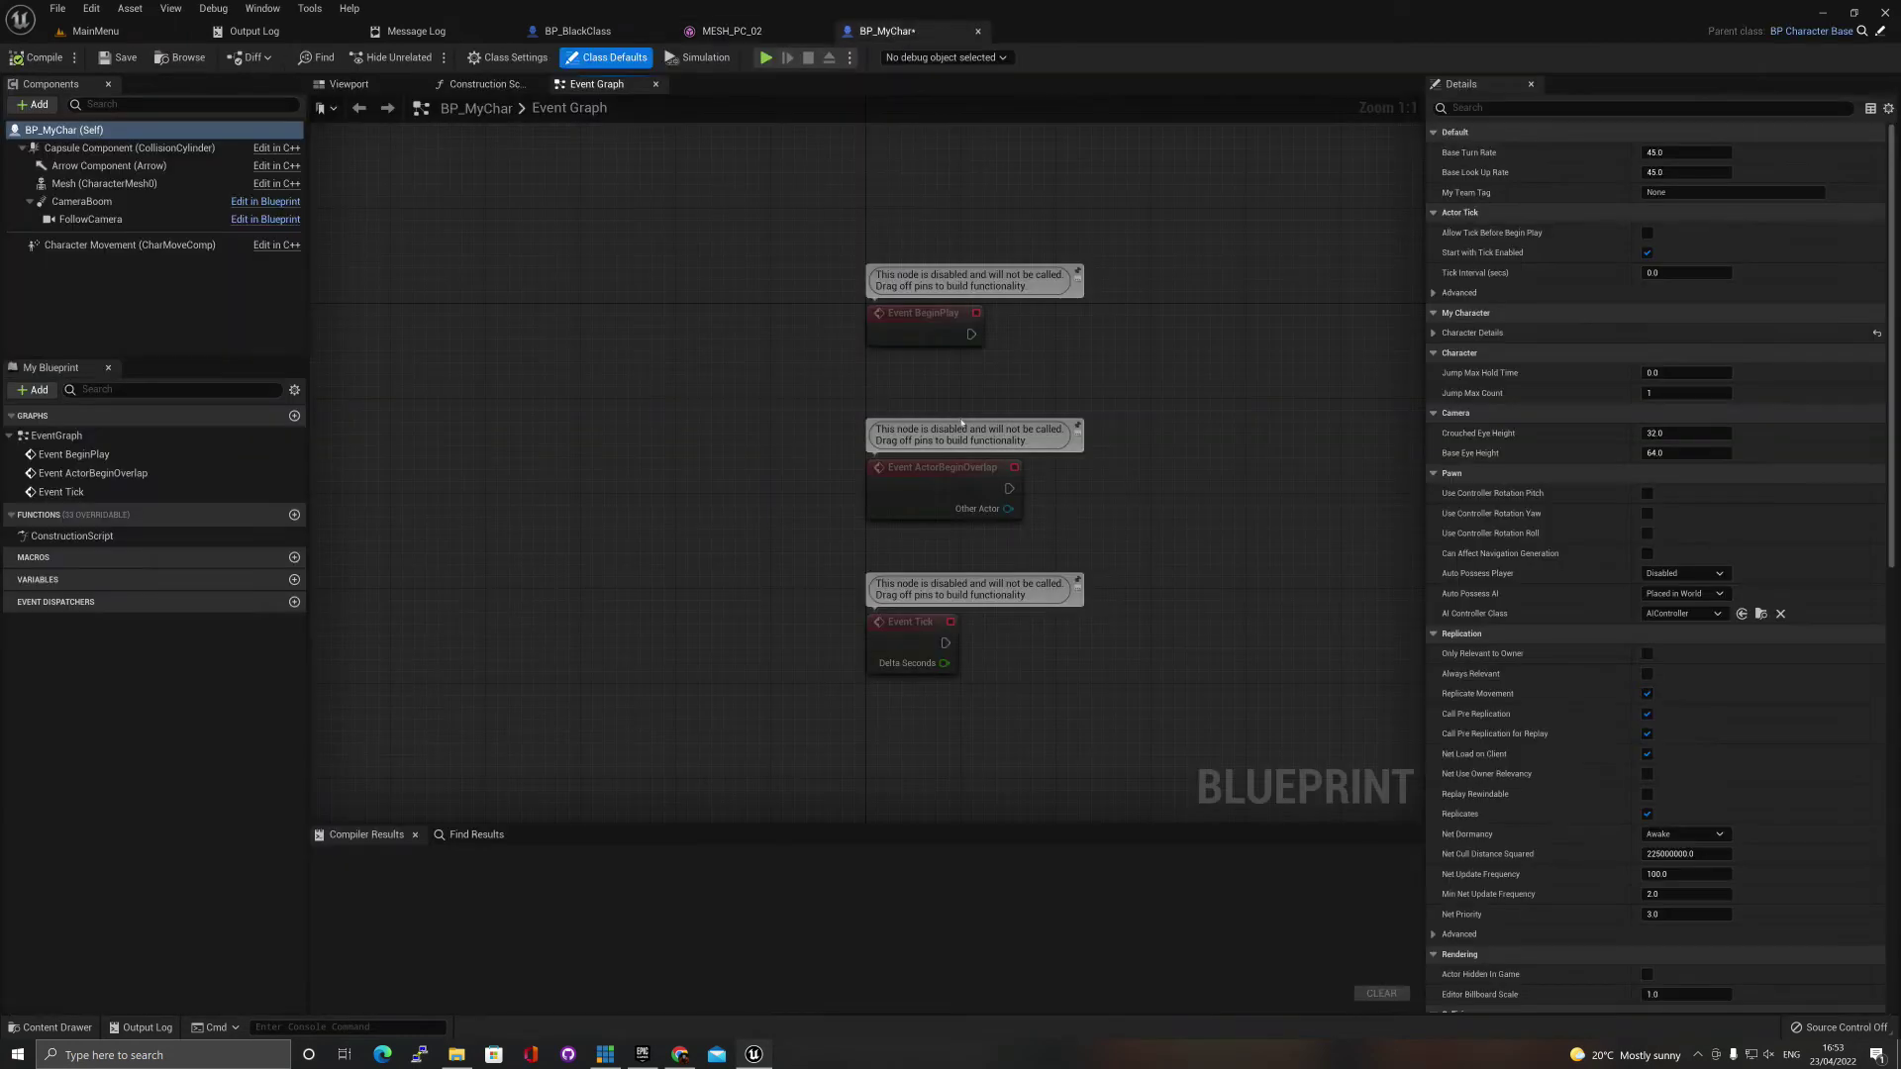
pyautogui.click(104, 183)
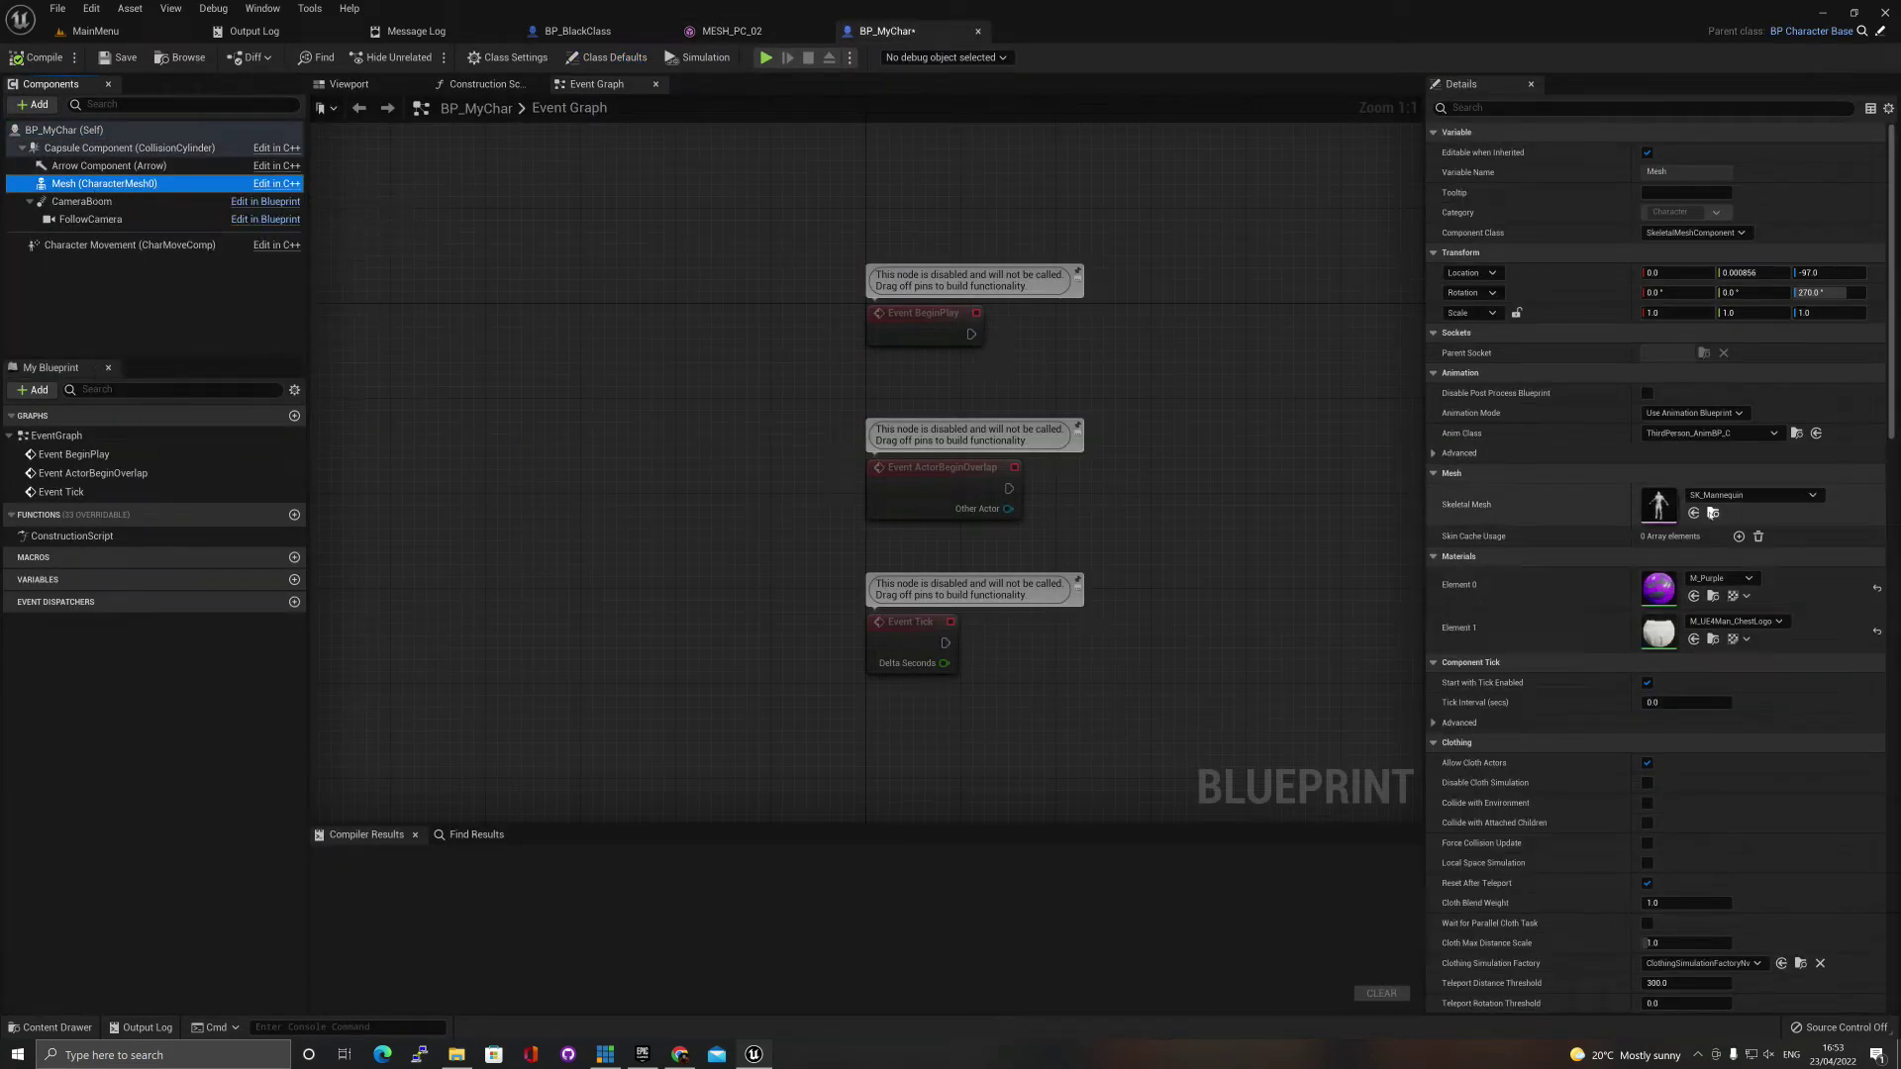
pyautogui.click(1695, 513)
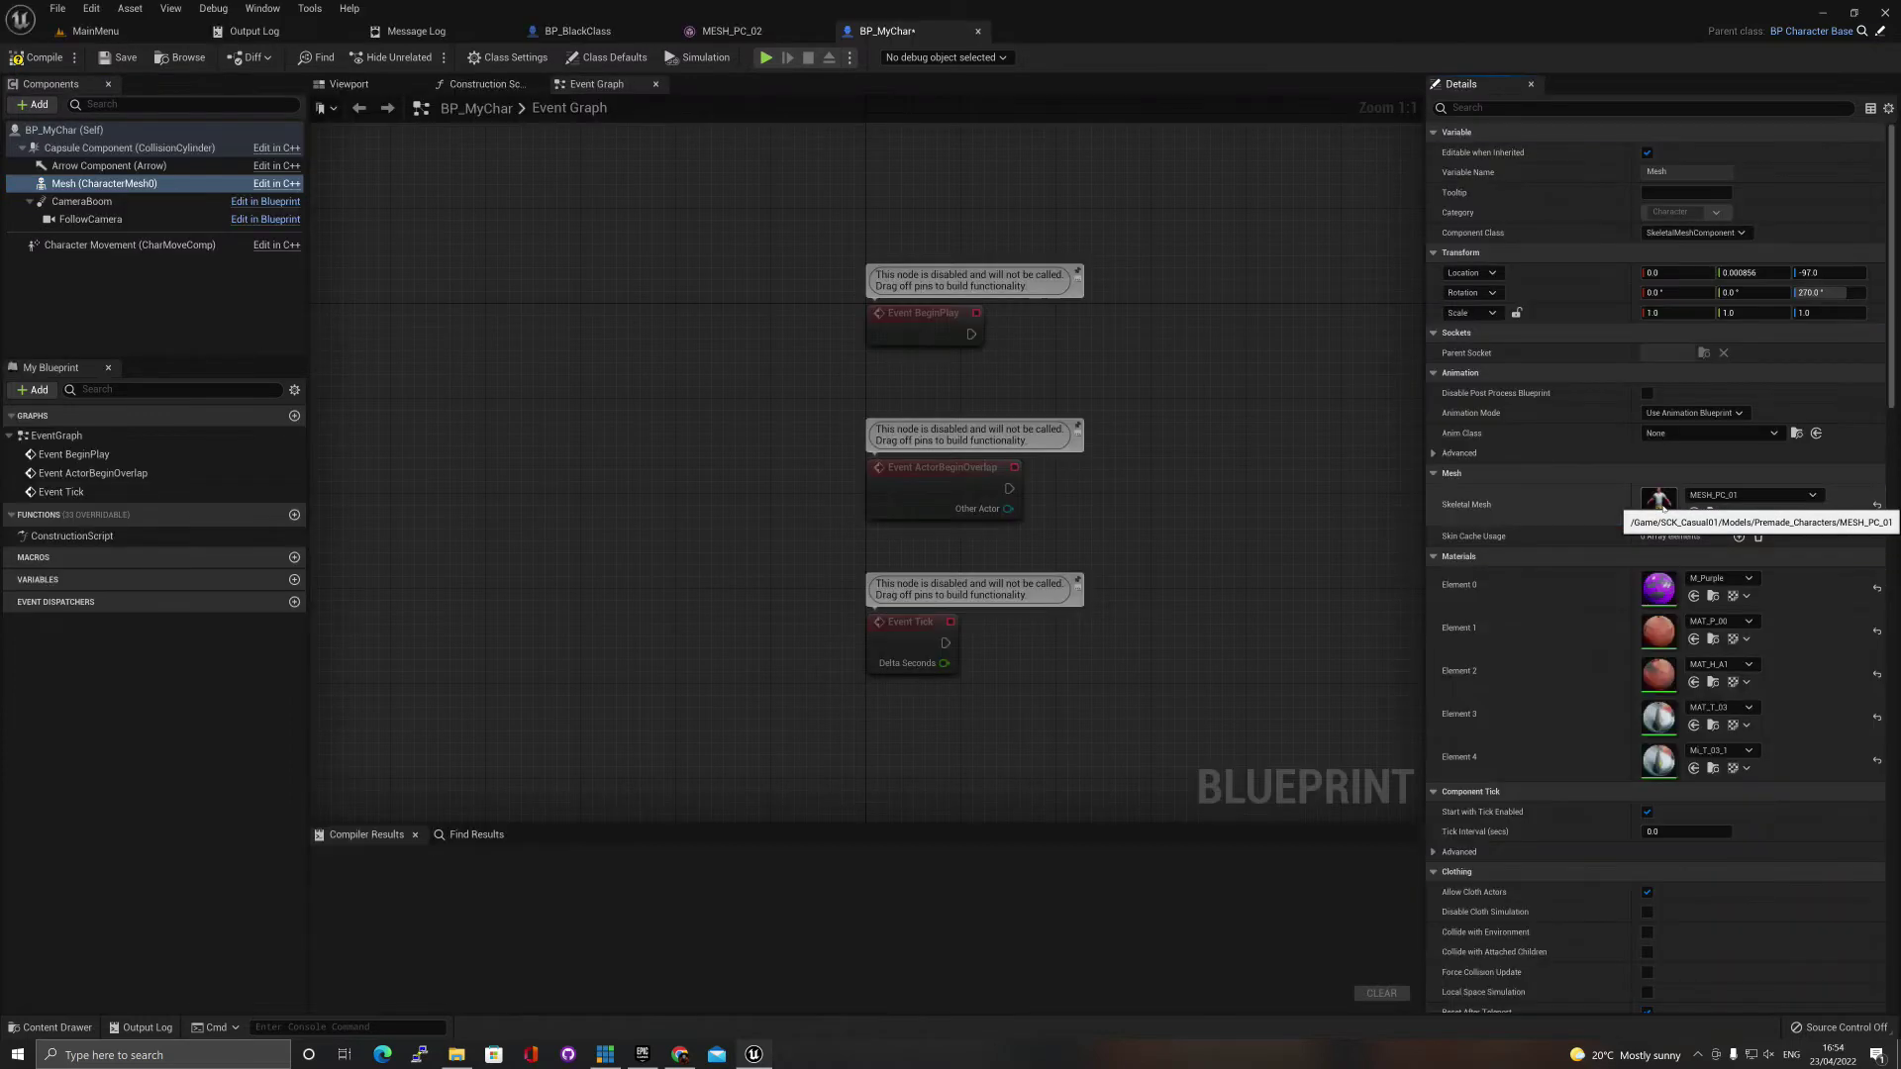
# Replace material Element 0 with Mi_L_01_3 and compile BP_MyChar.
pyautogui.doubleClick(1659, 504)
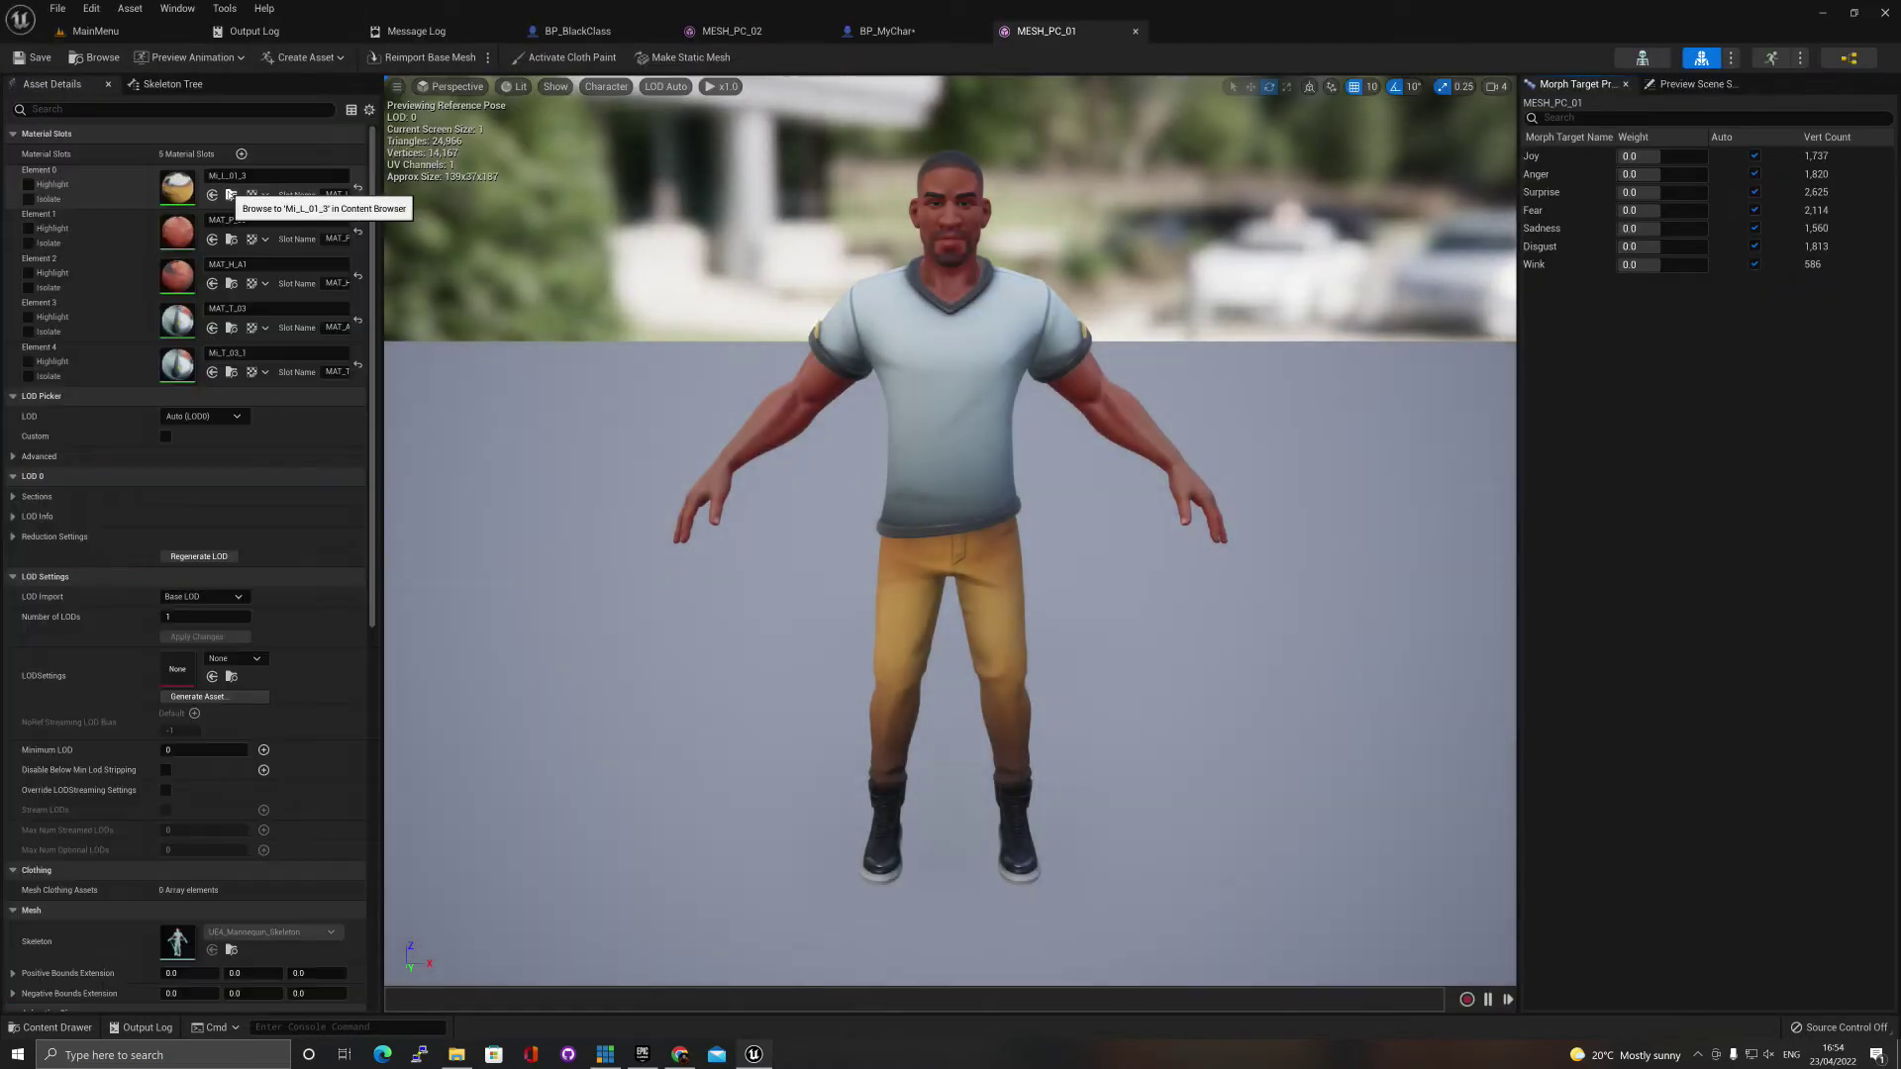
pyautogui.click(231, 195)
pyautogui.click(887, 31)
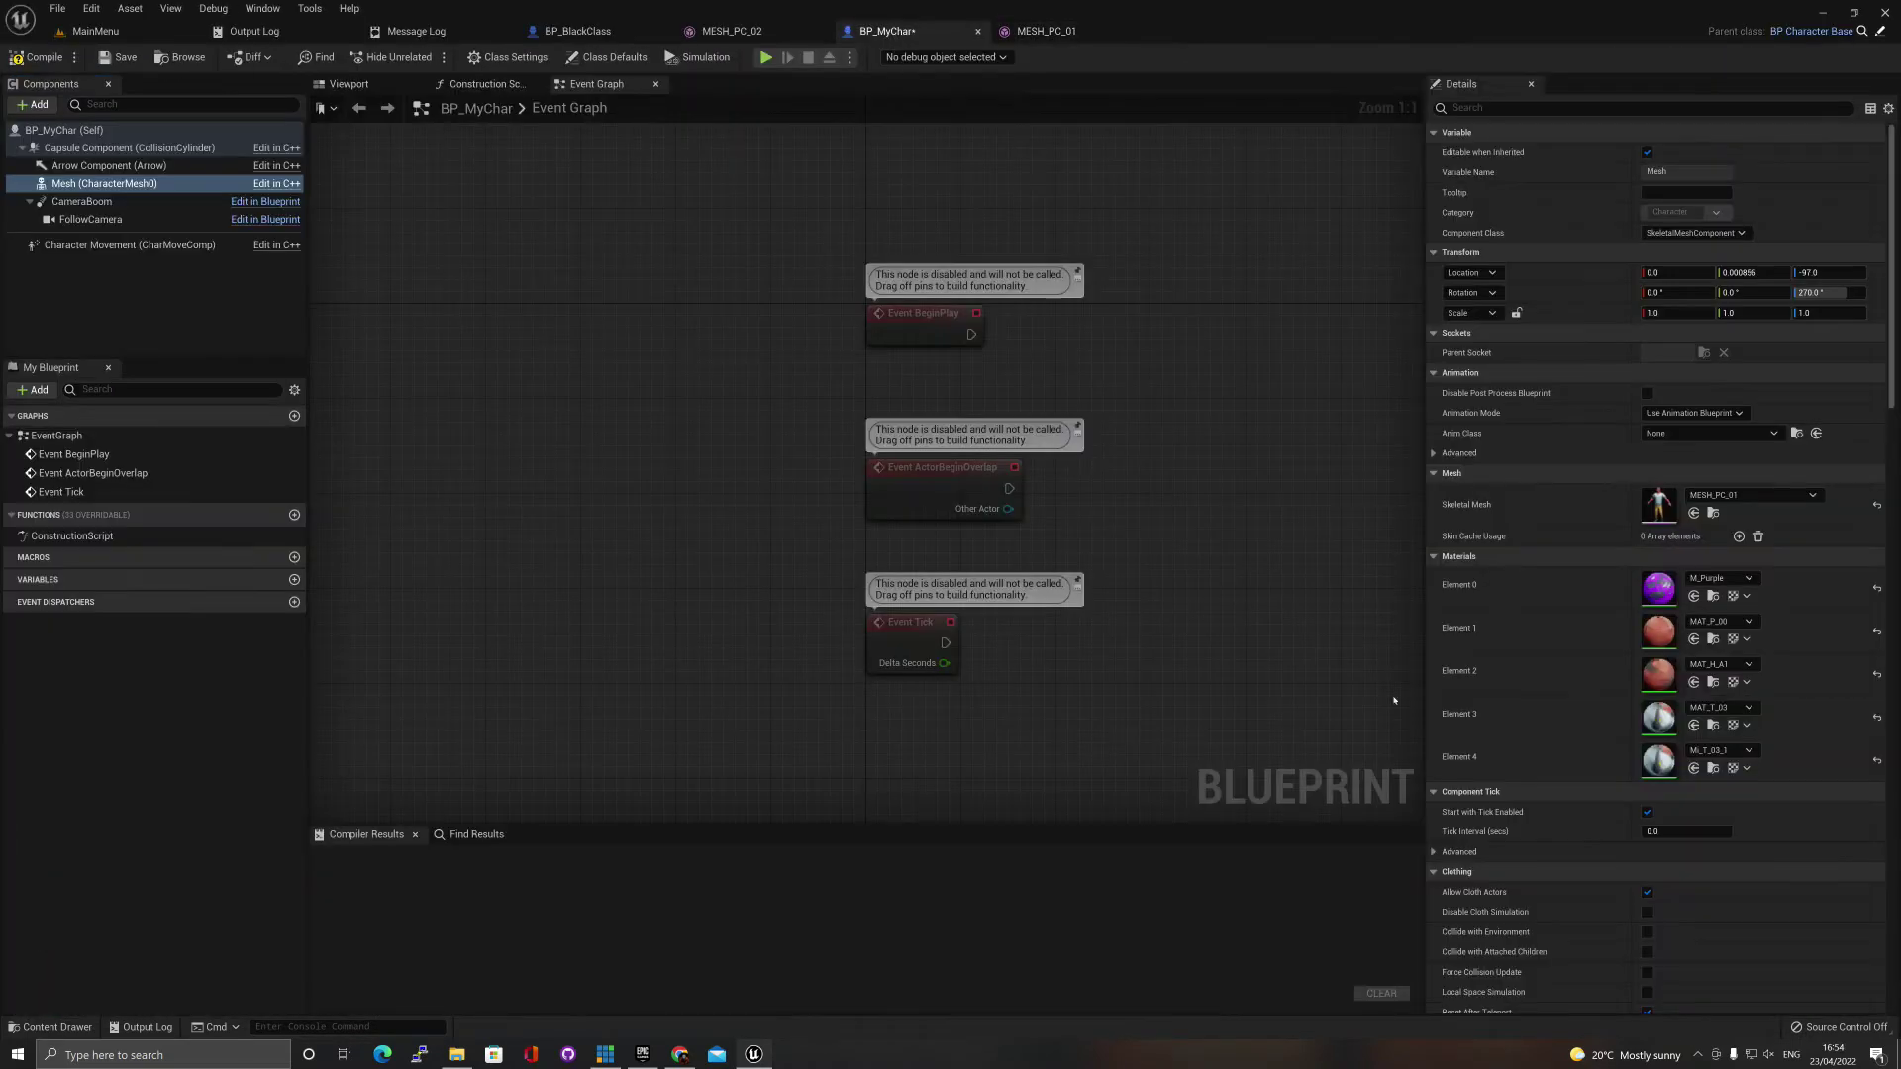
pyautogui.click(1694, 596)
pyautogui.click(44, 62)
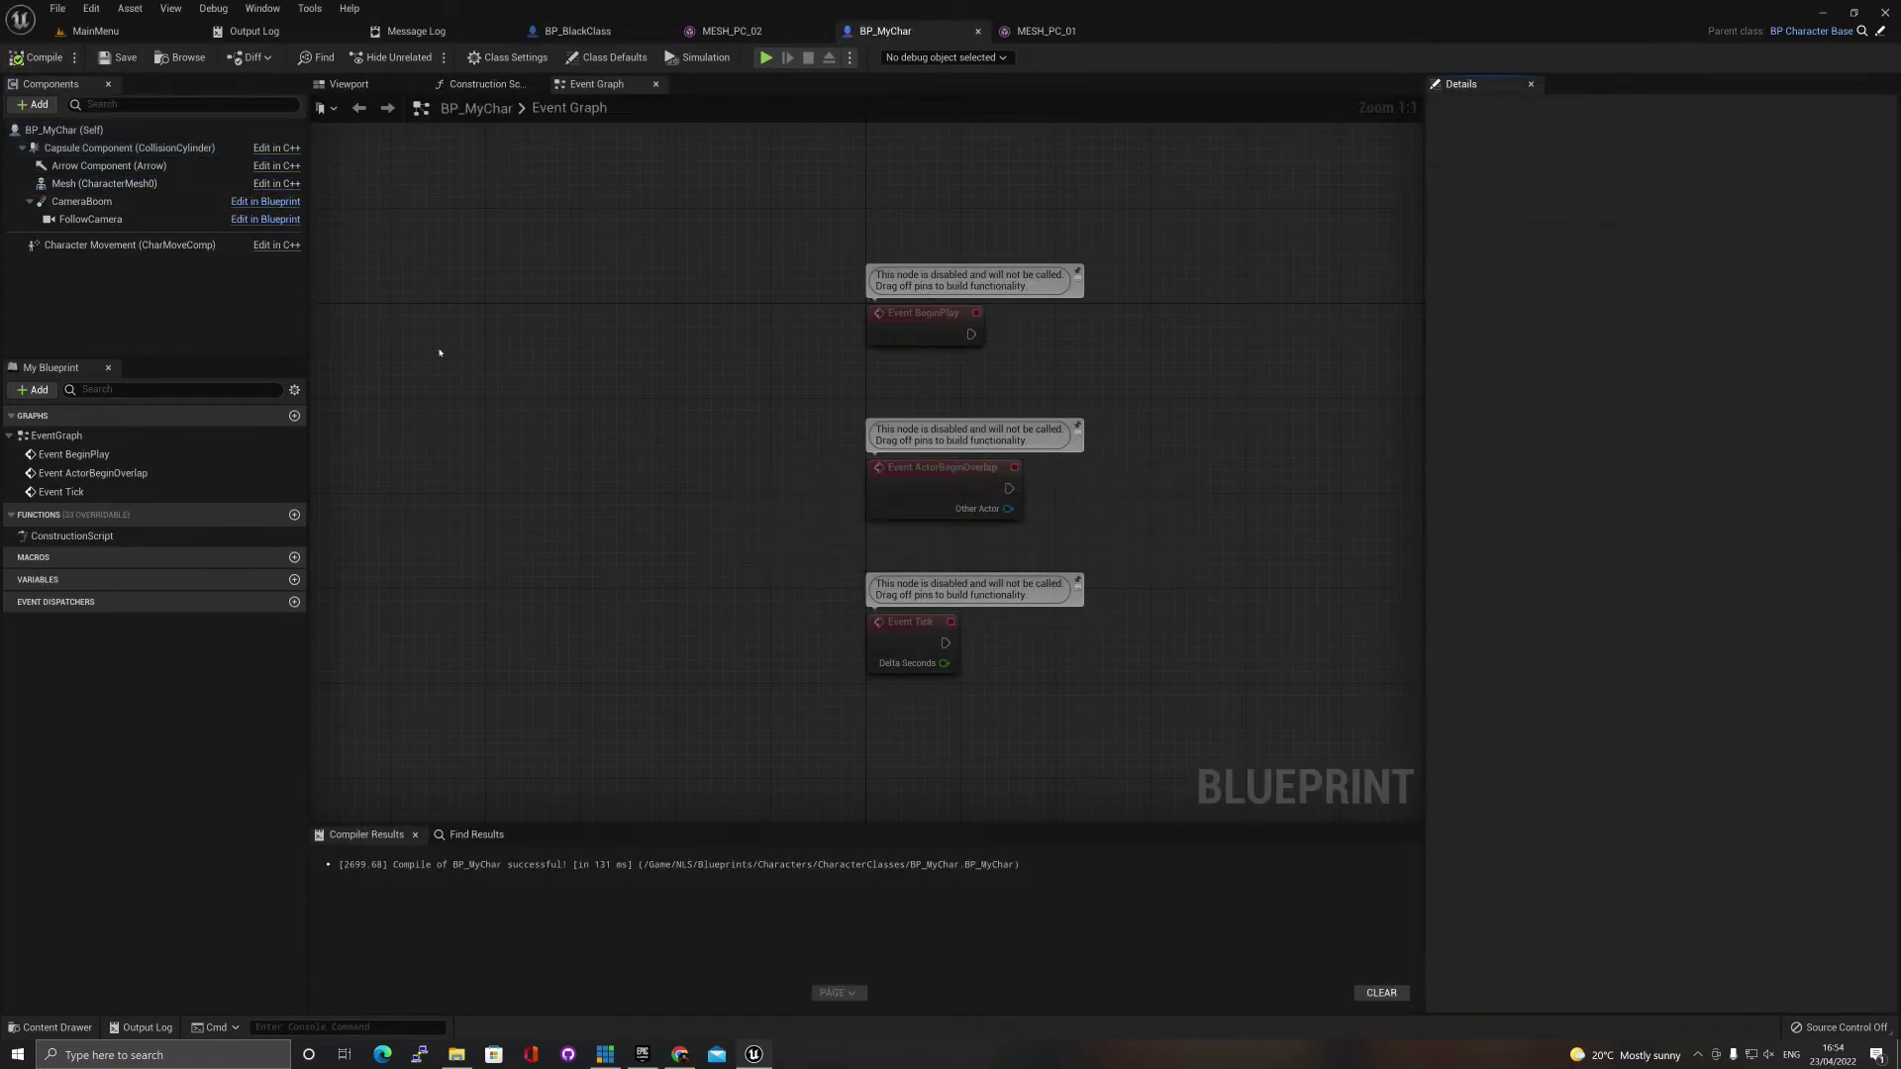
# Open BP_MyChar's Class Defaults and expand Character Details to the Purple Character name field.
pyautogui.click(606, 56)
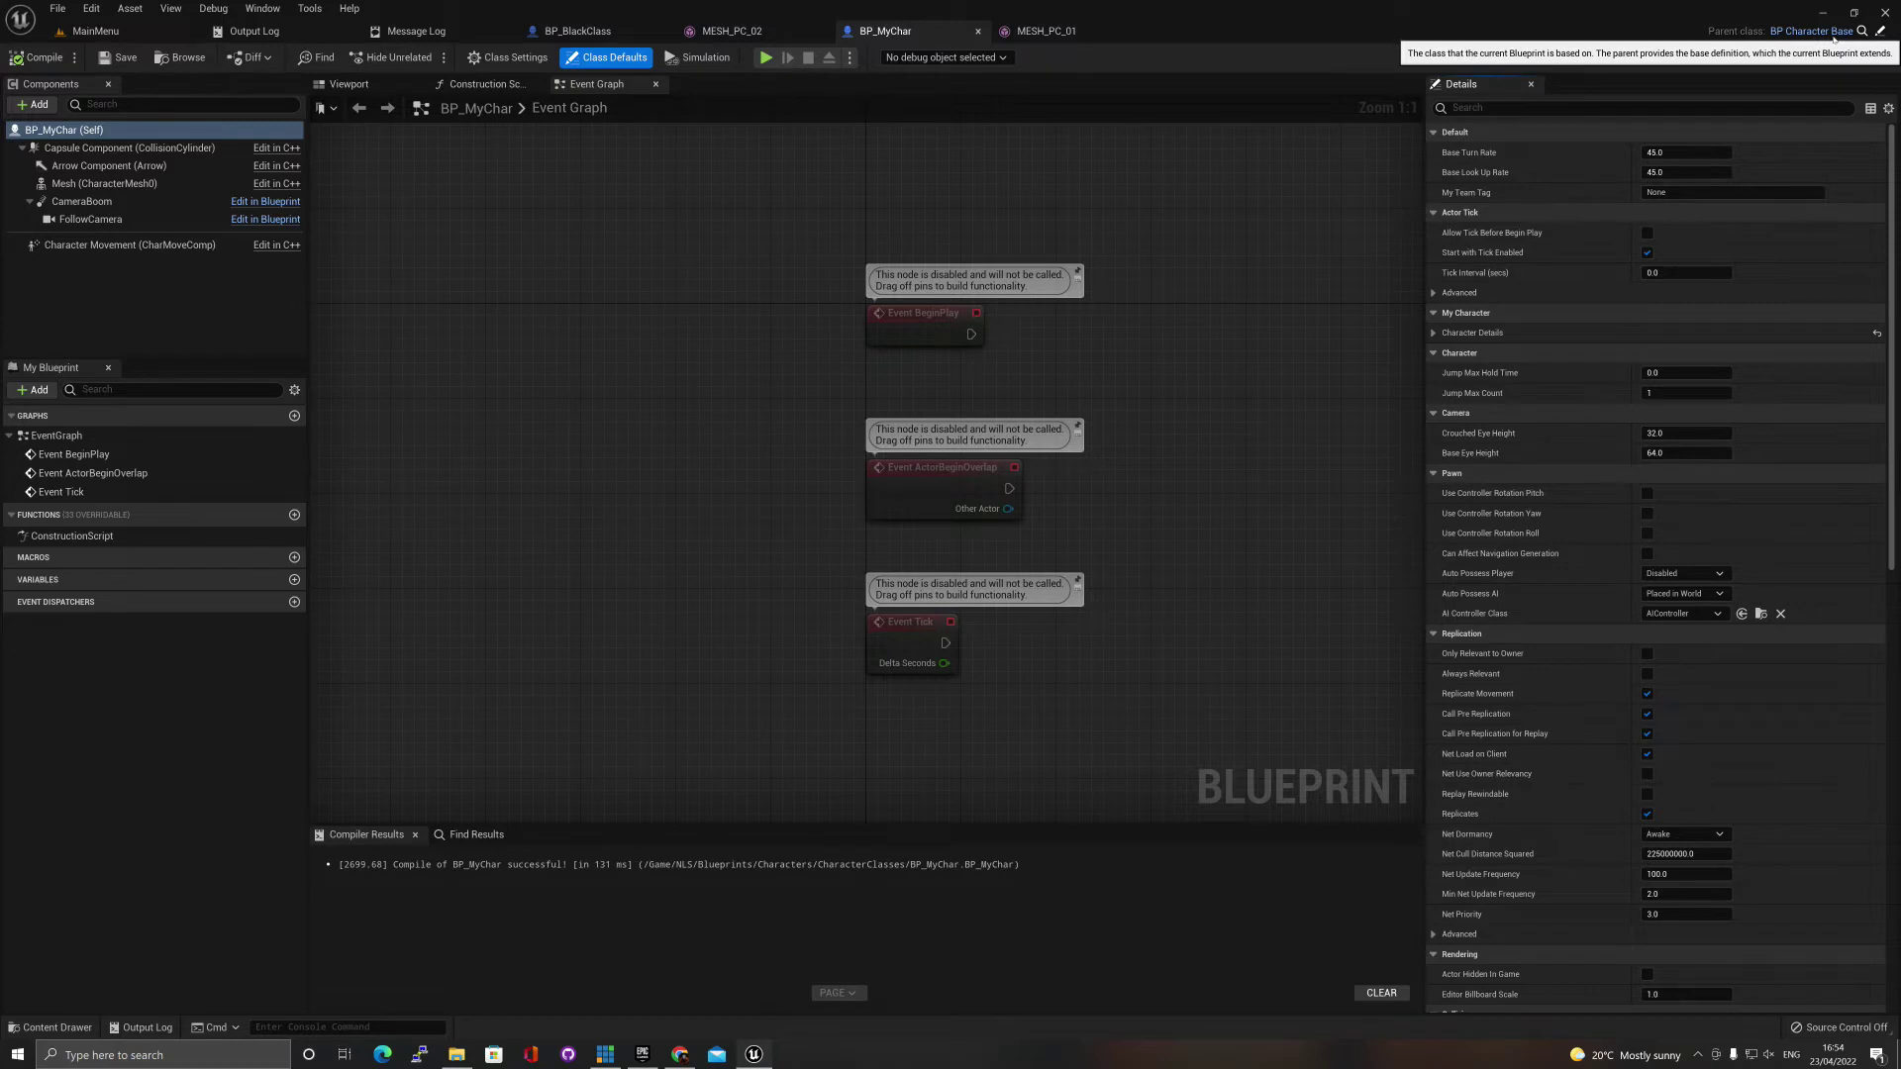
pyautogui.click(1434, 334)
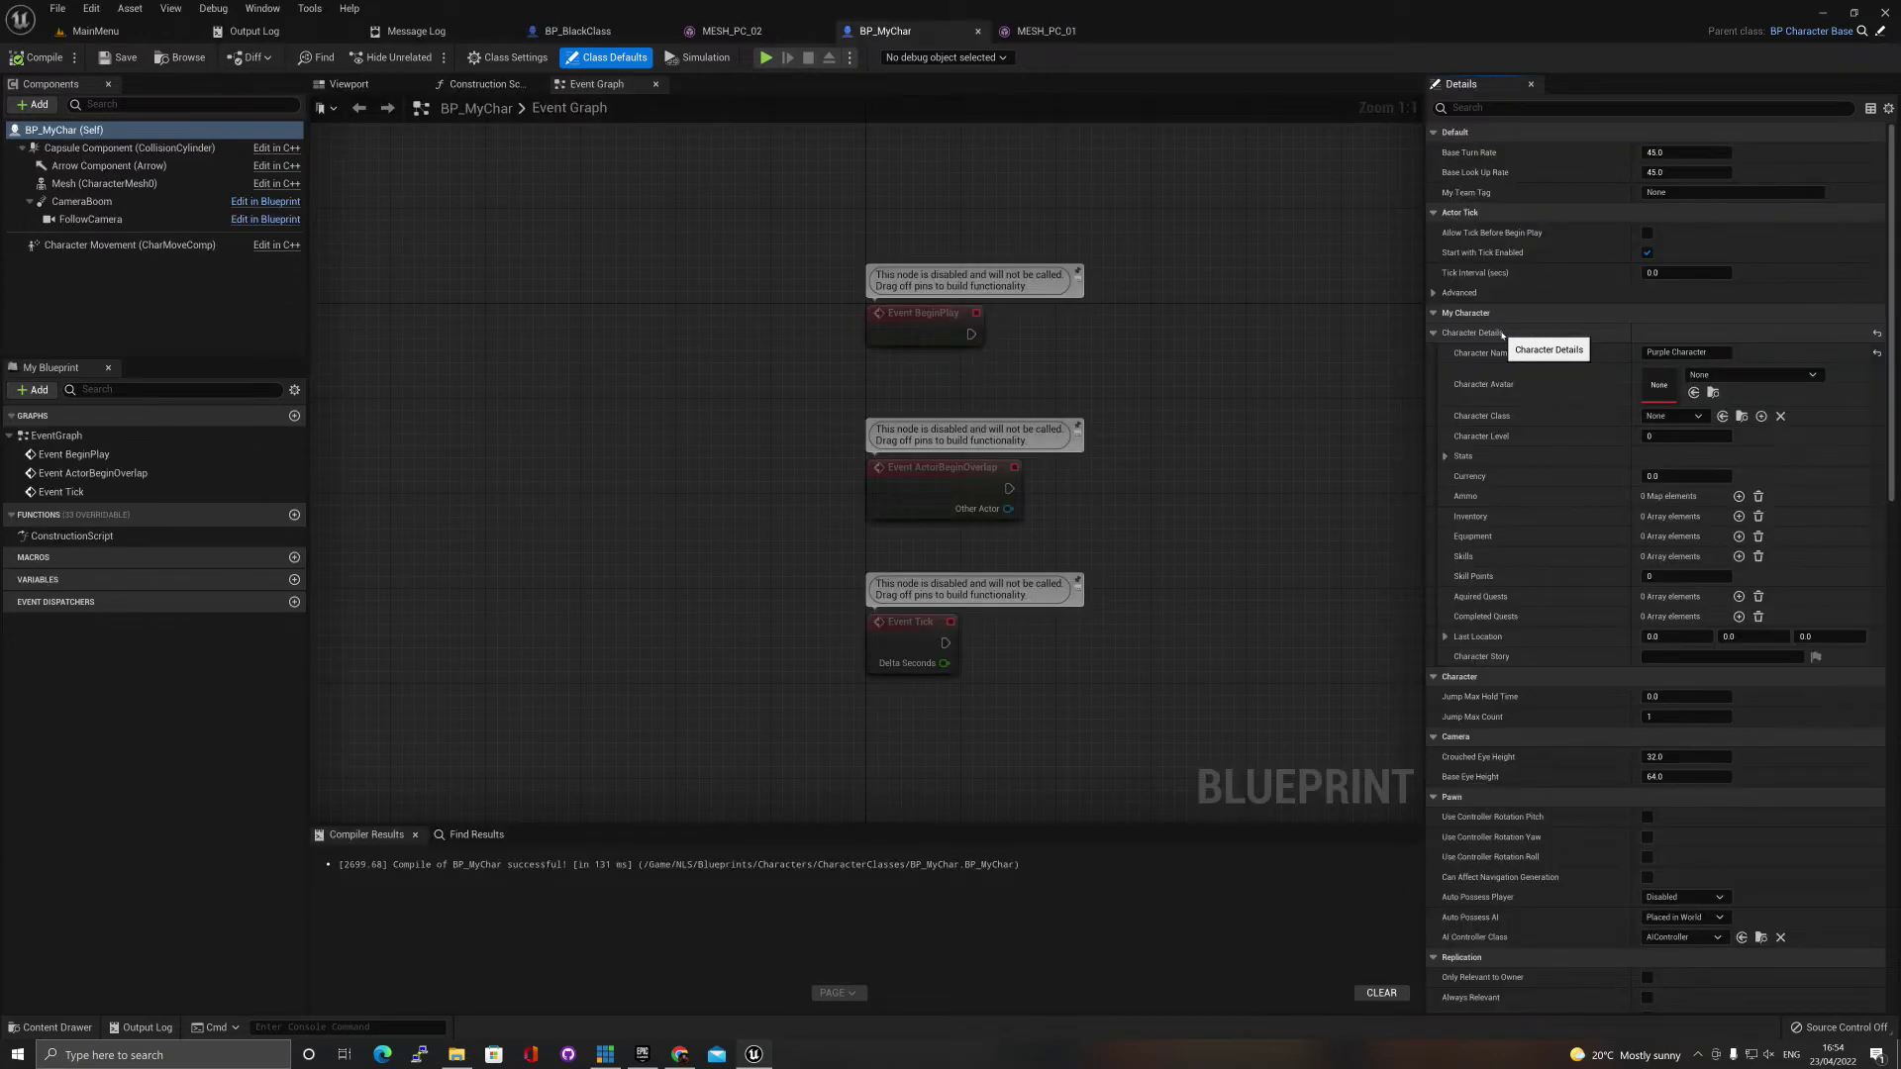
pyautogui.click(1680, 354)
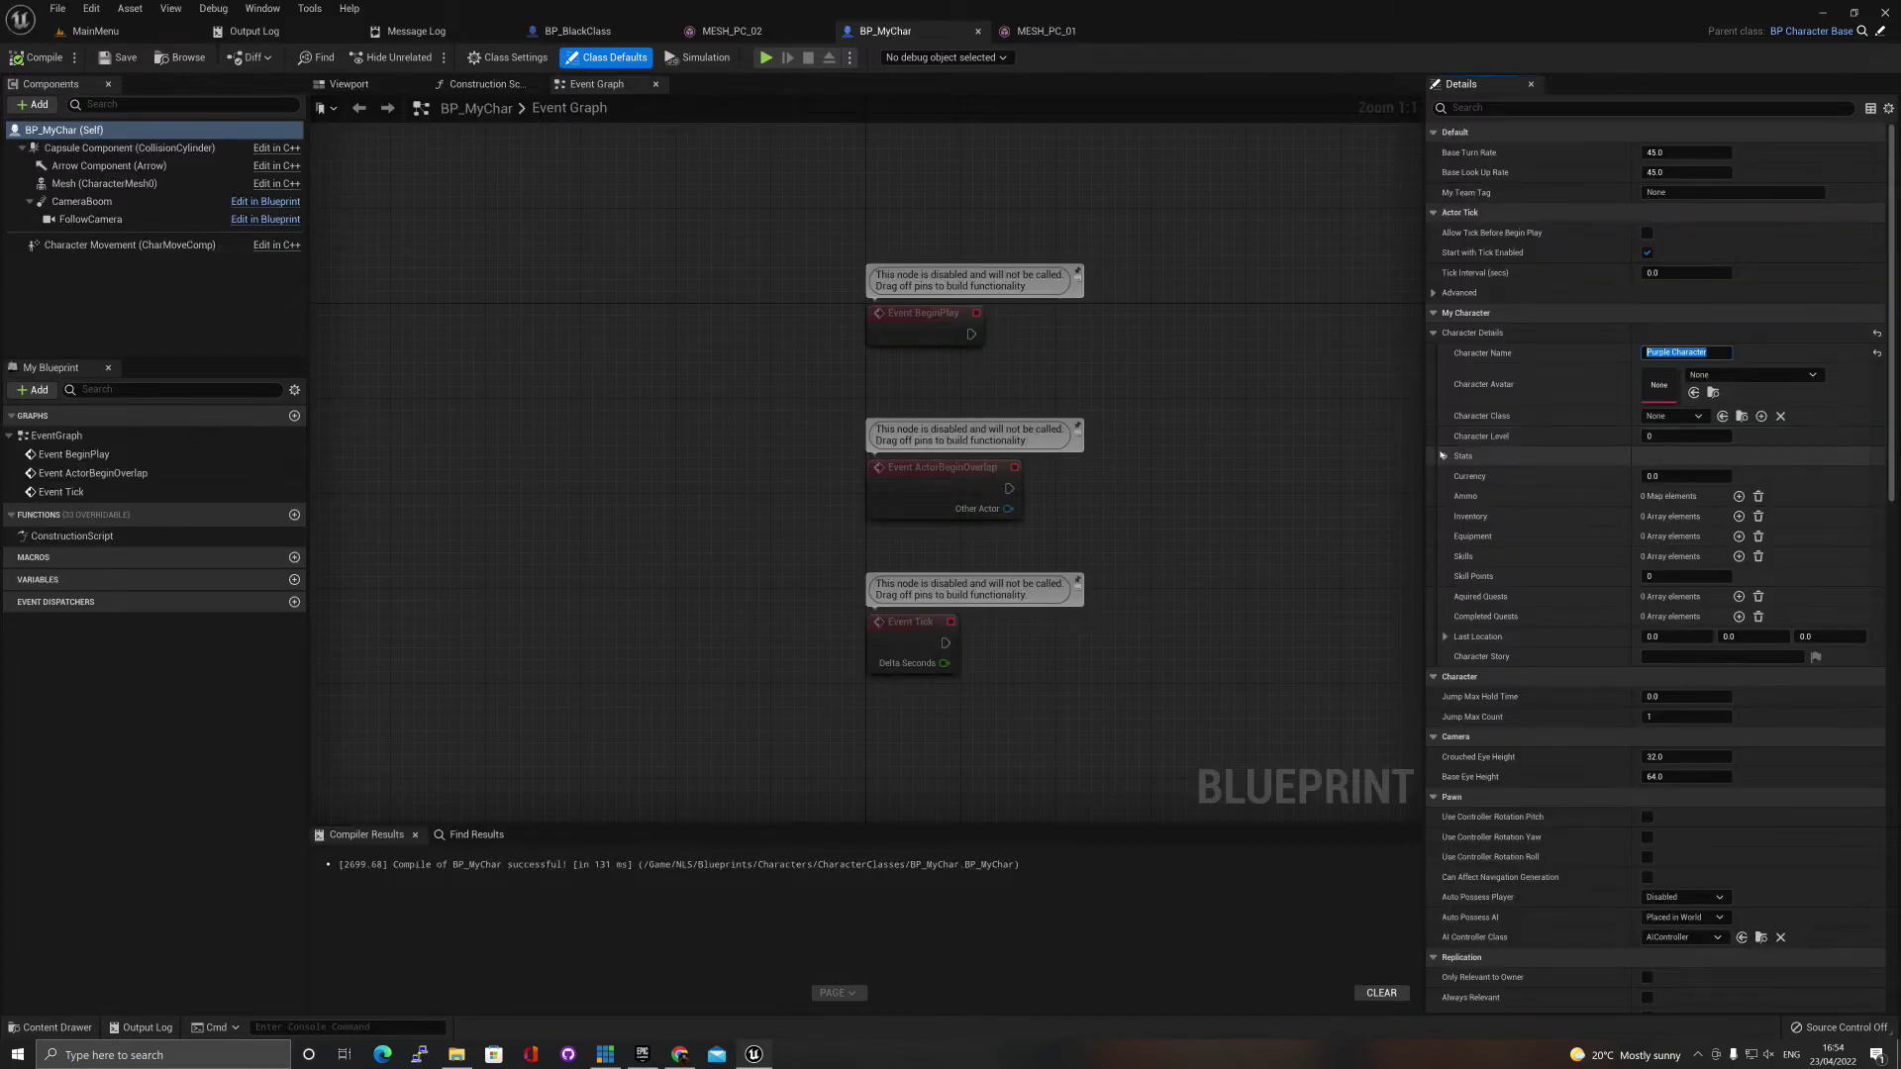
# Open the DT_CharacterClasses data table from NLS/Blueprints/DataTables.
pyautogui.click(95, 31)
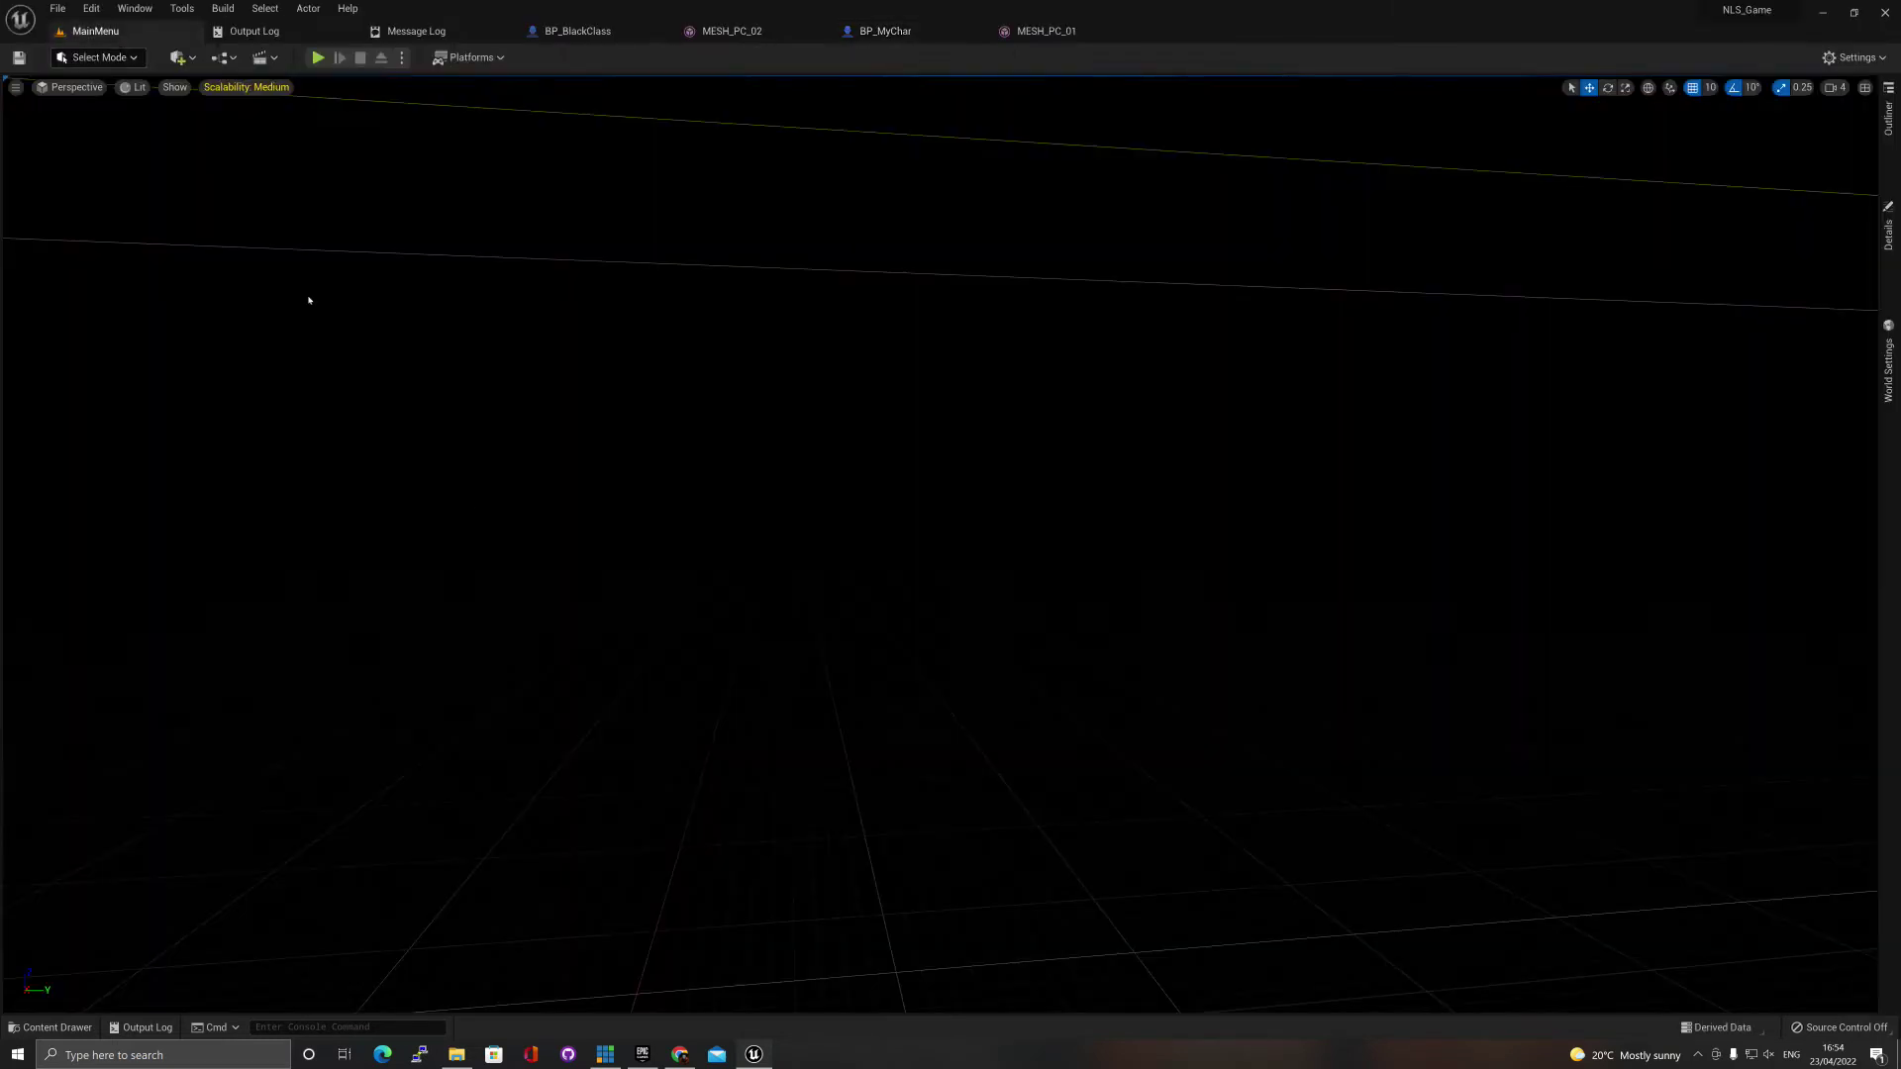
pyautogui.click(84, 1029)
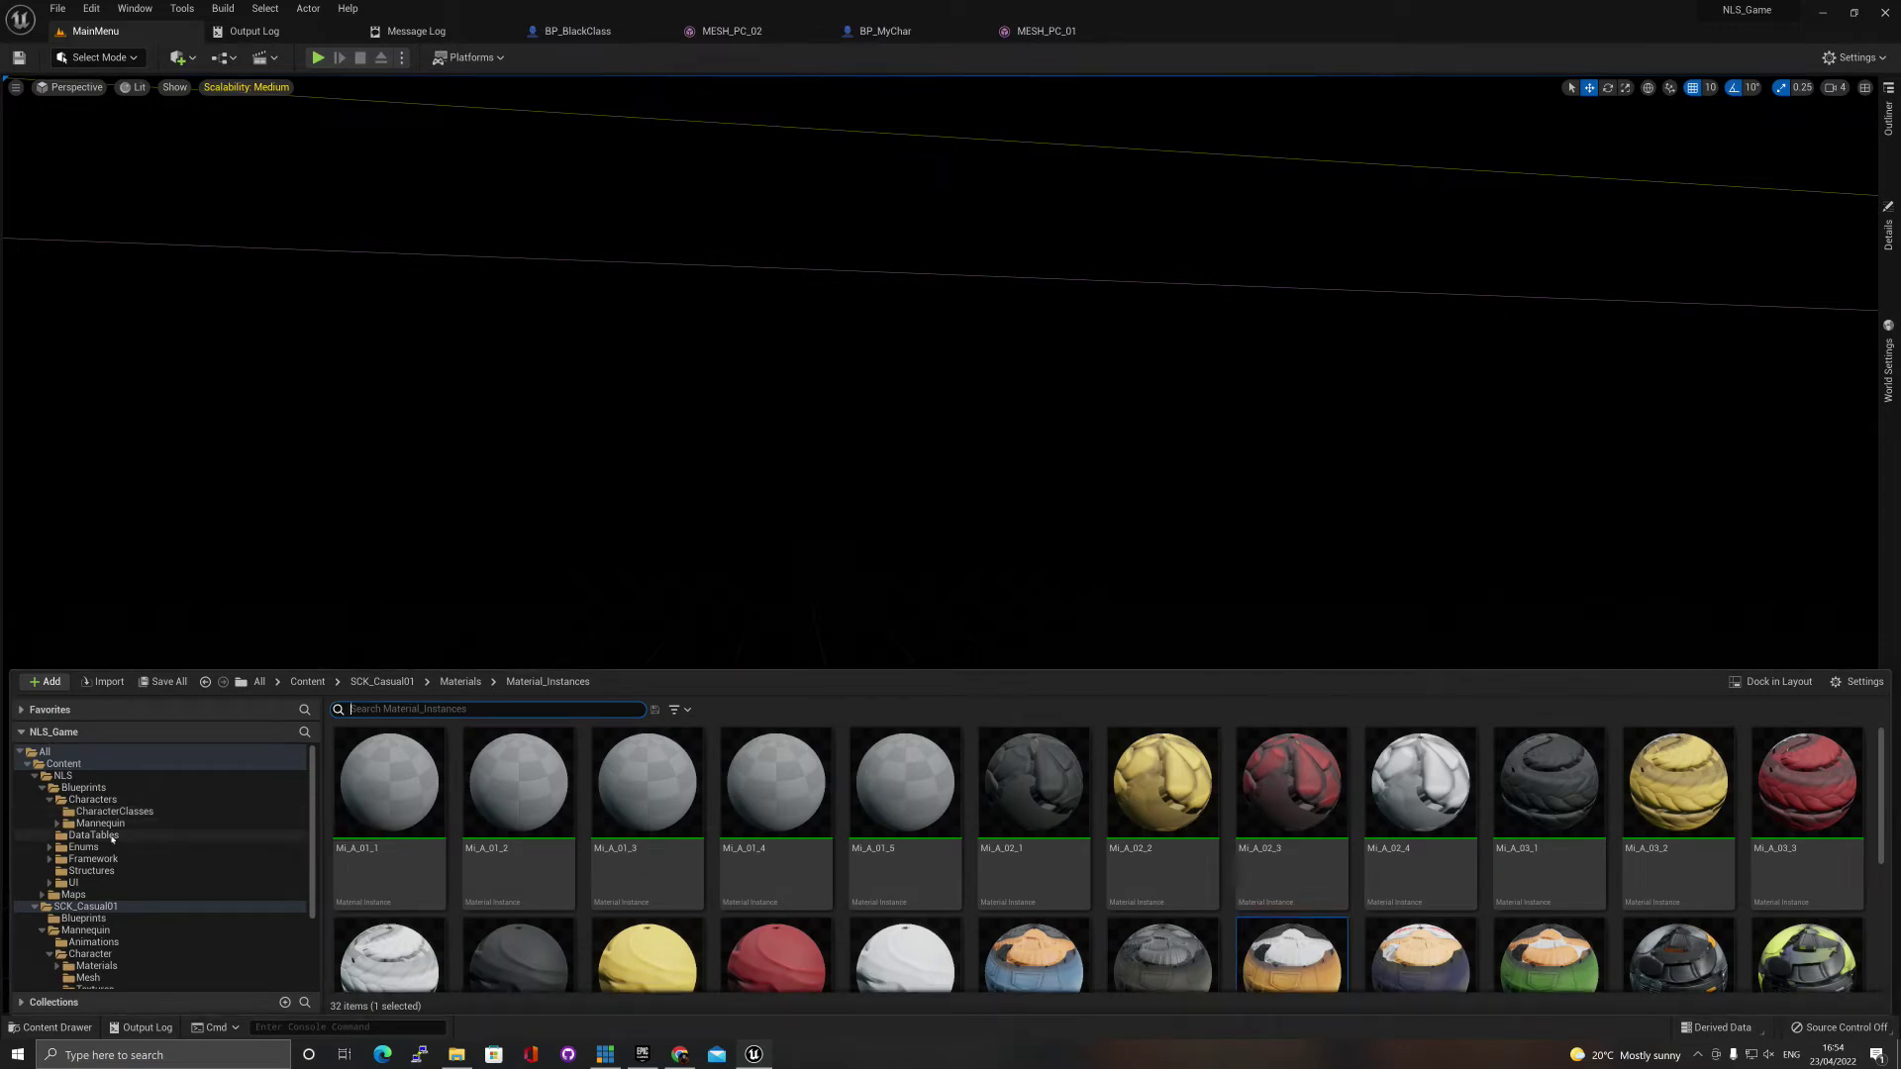
pyautogui.click(111, 837)
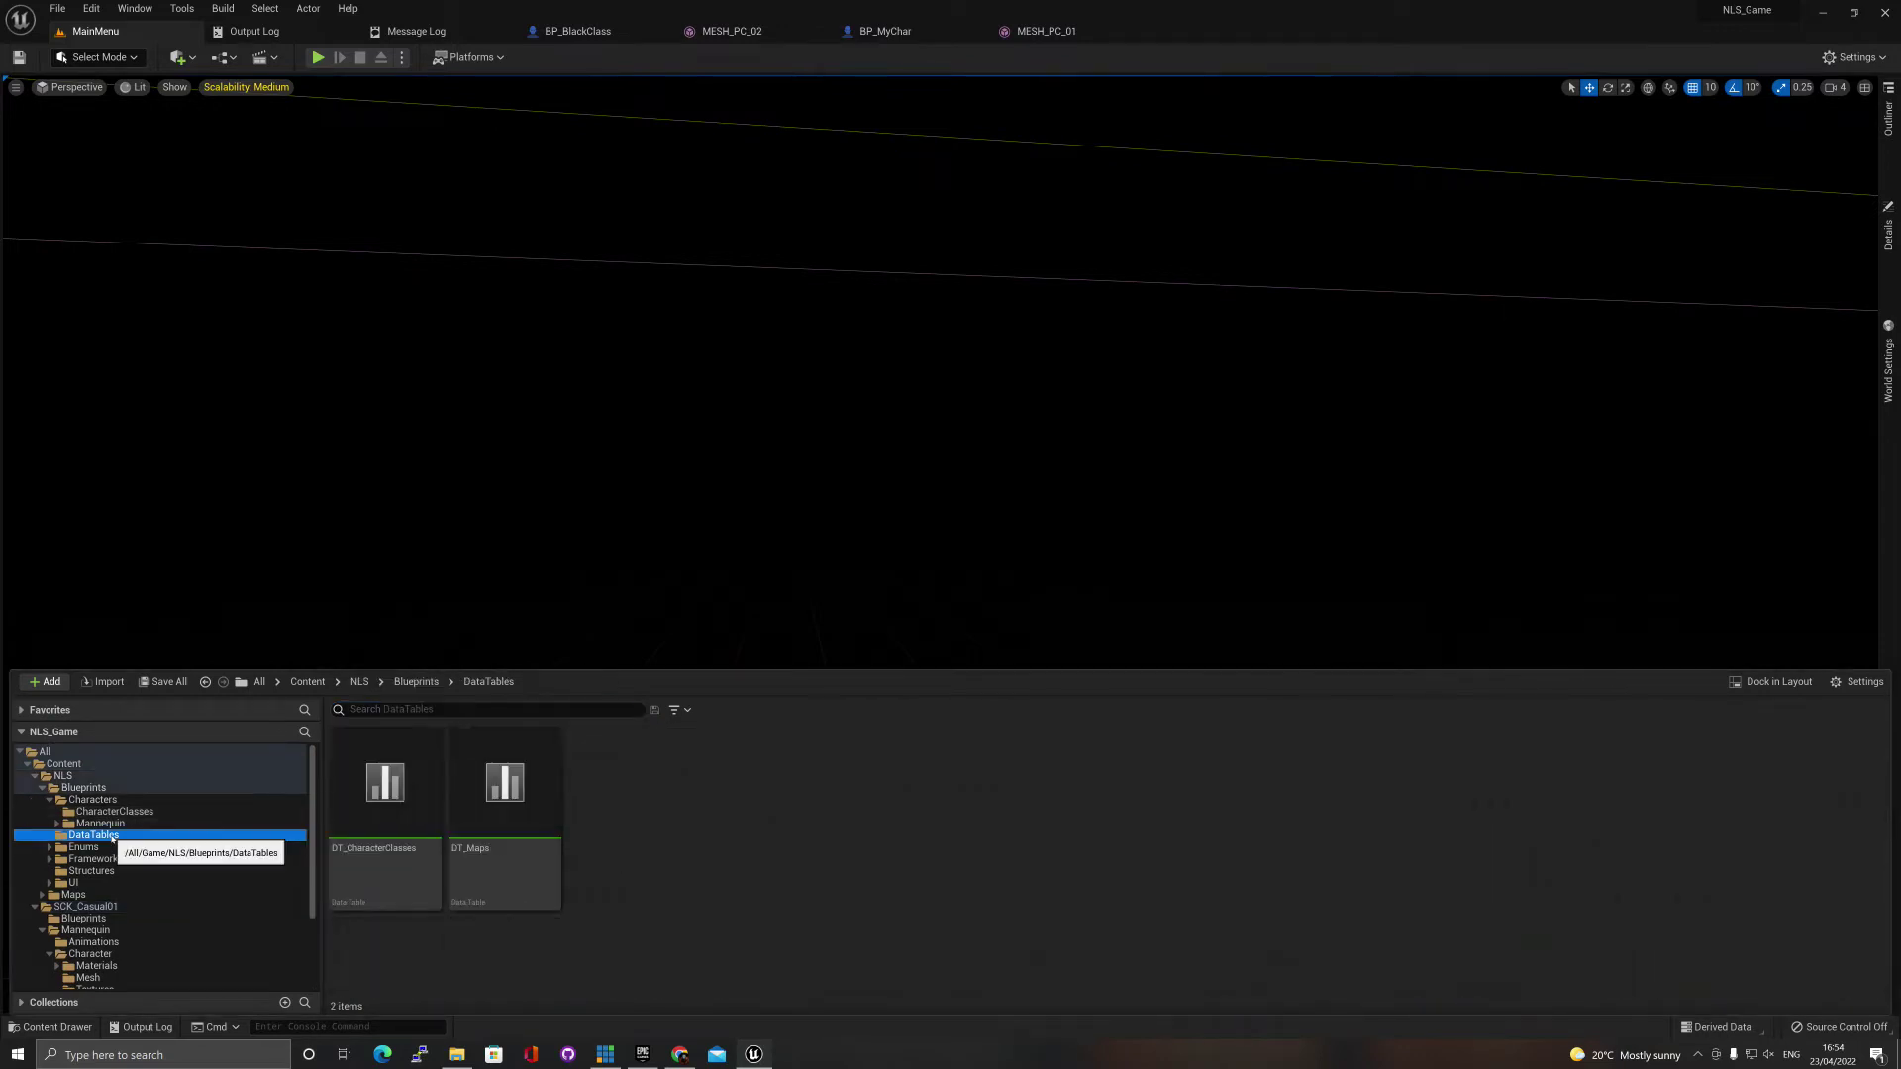
pyautogui.doubleClick(414, 784)
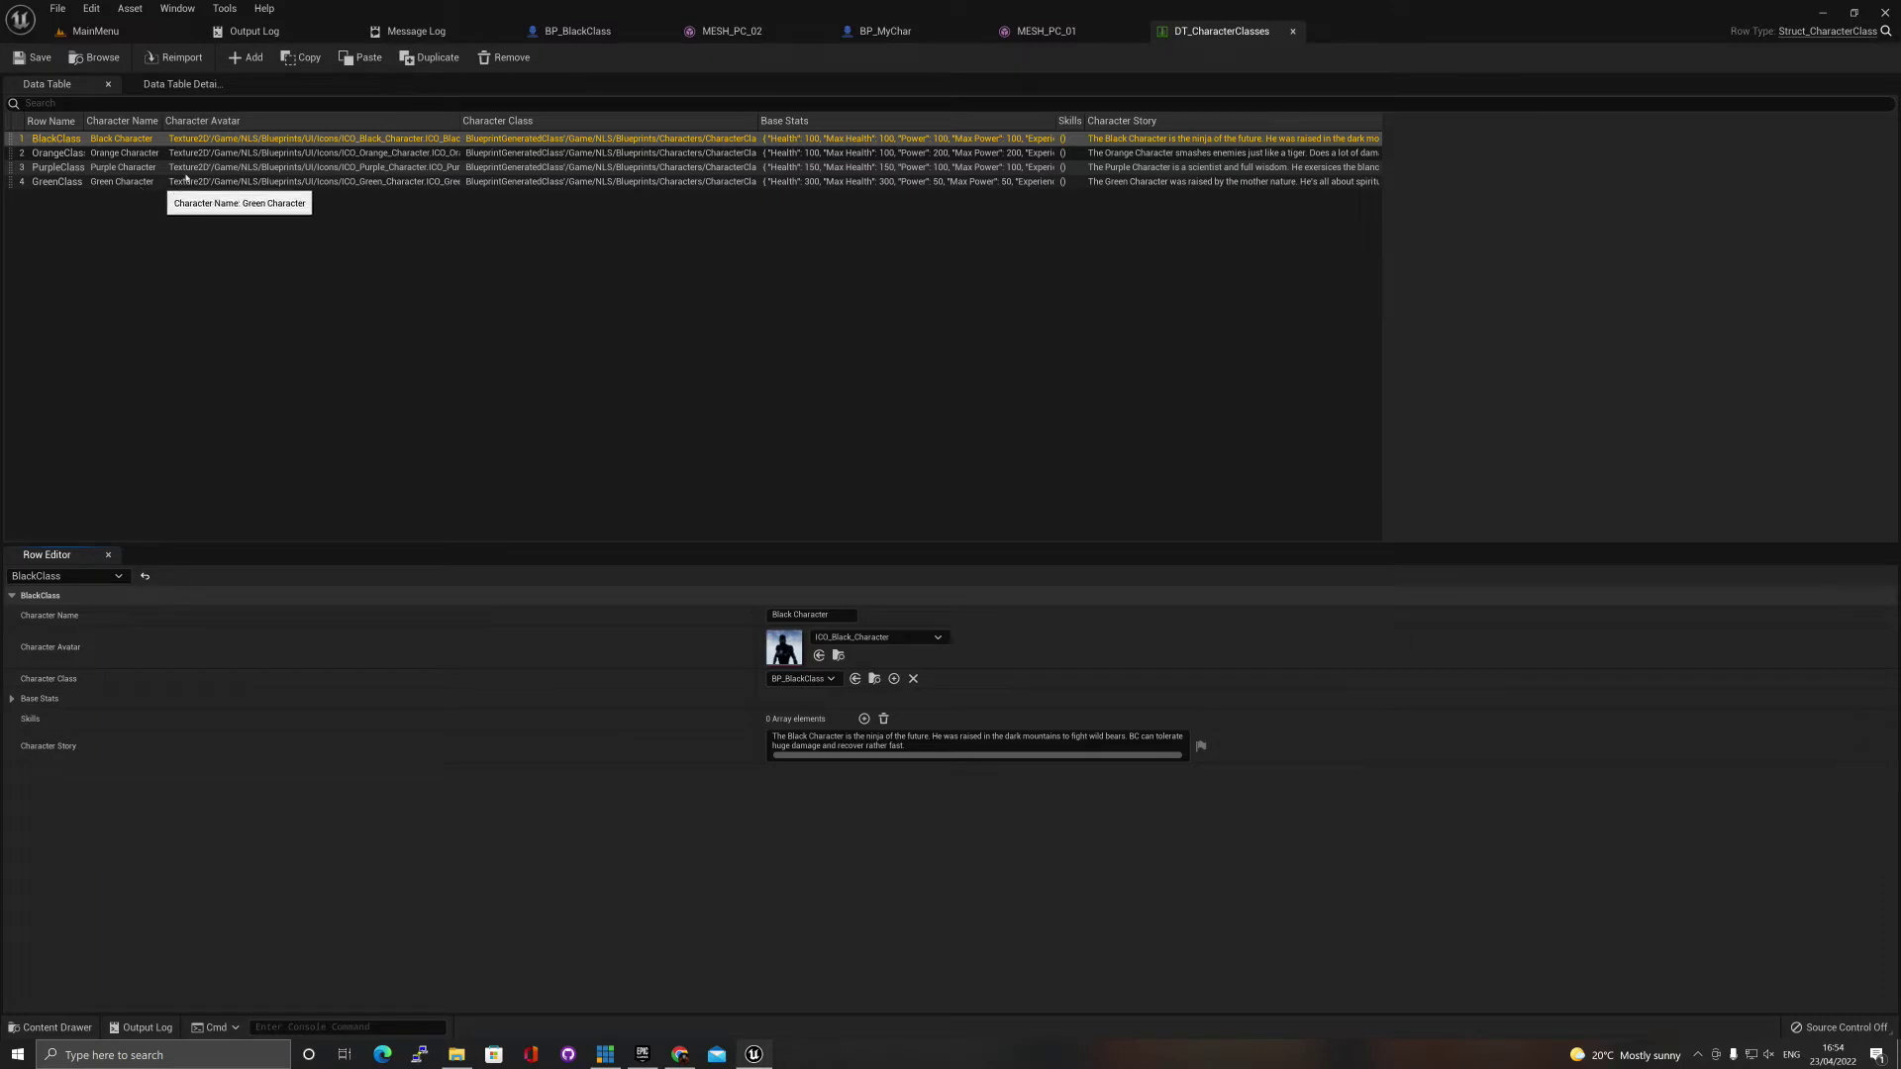
# Add a row named MyChar with Character Name 'New Character'.
pyautogui.click(247, 58)
pyautogui.doubleClick(55, 196)
pyautogui.write('MyChar')
pyautogui.press('Return')
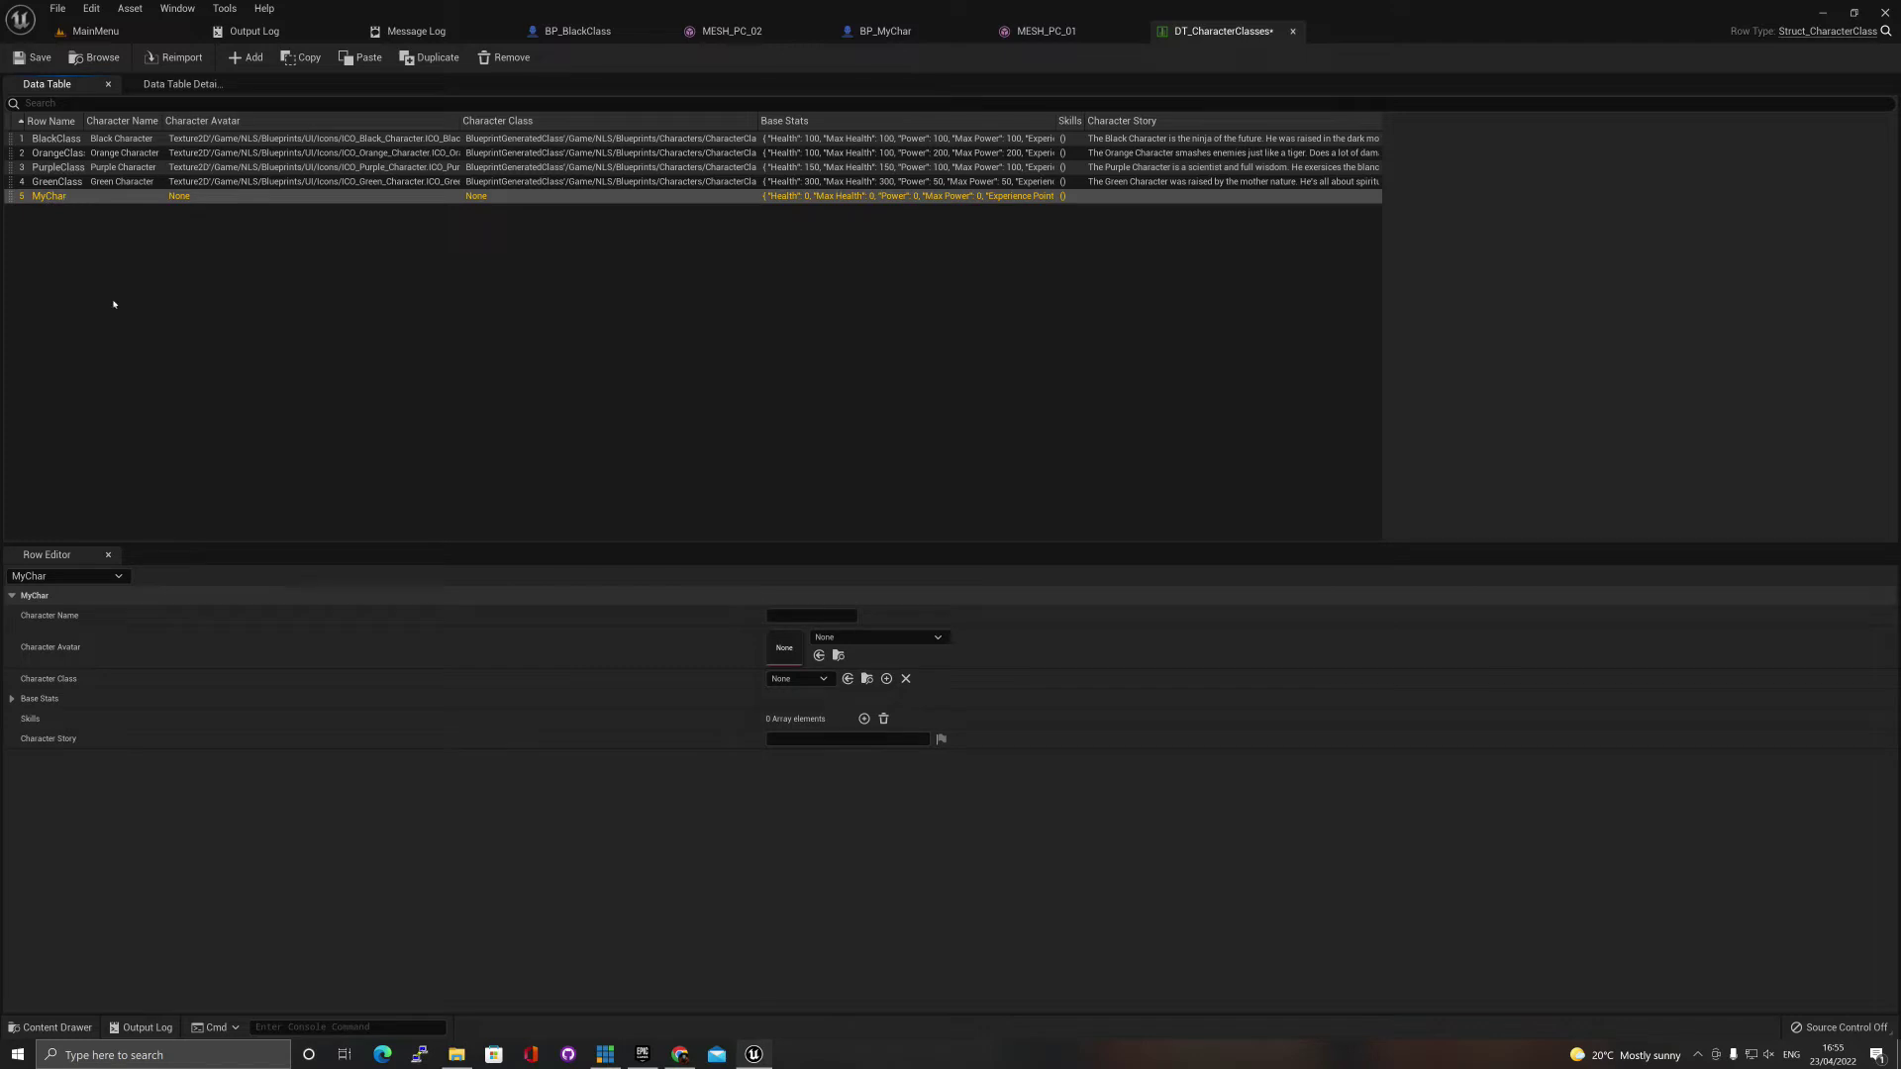
pyautogui.click(843, 615)
pyautogui.write('New Character')
pyautogui.press('Return')
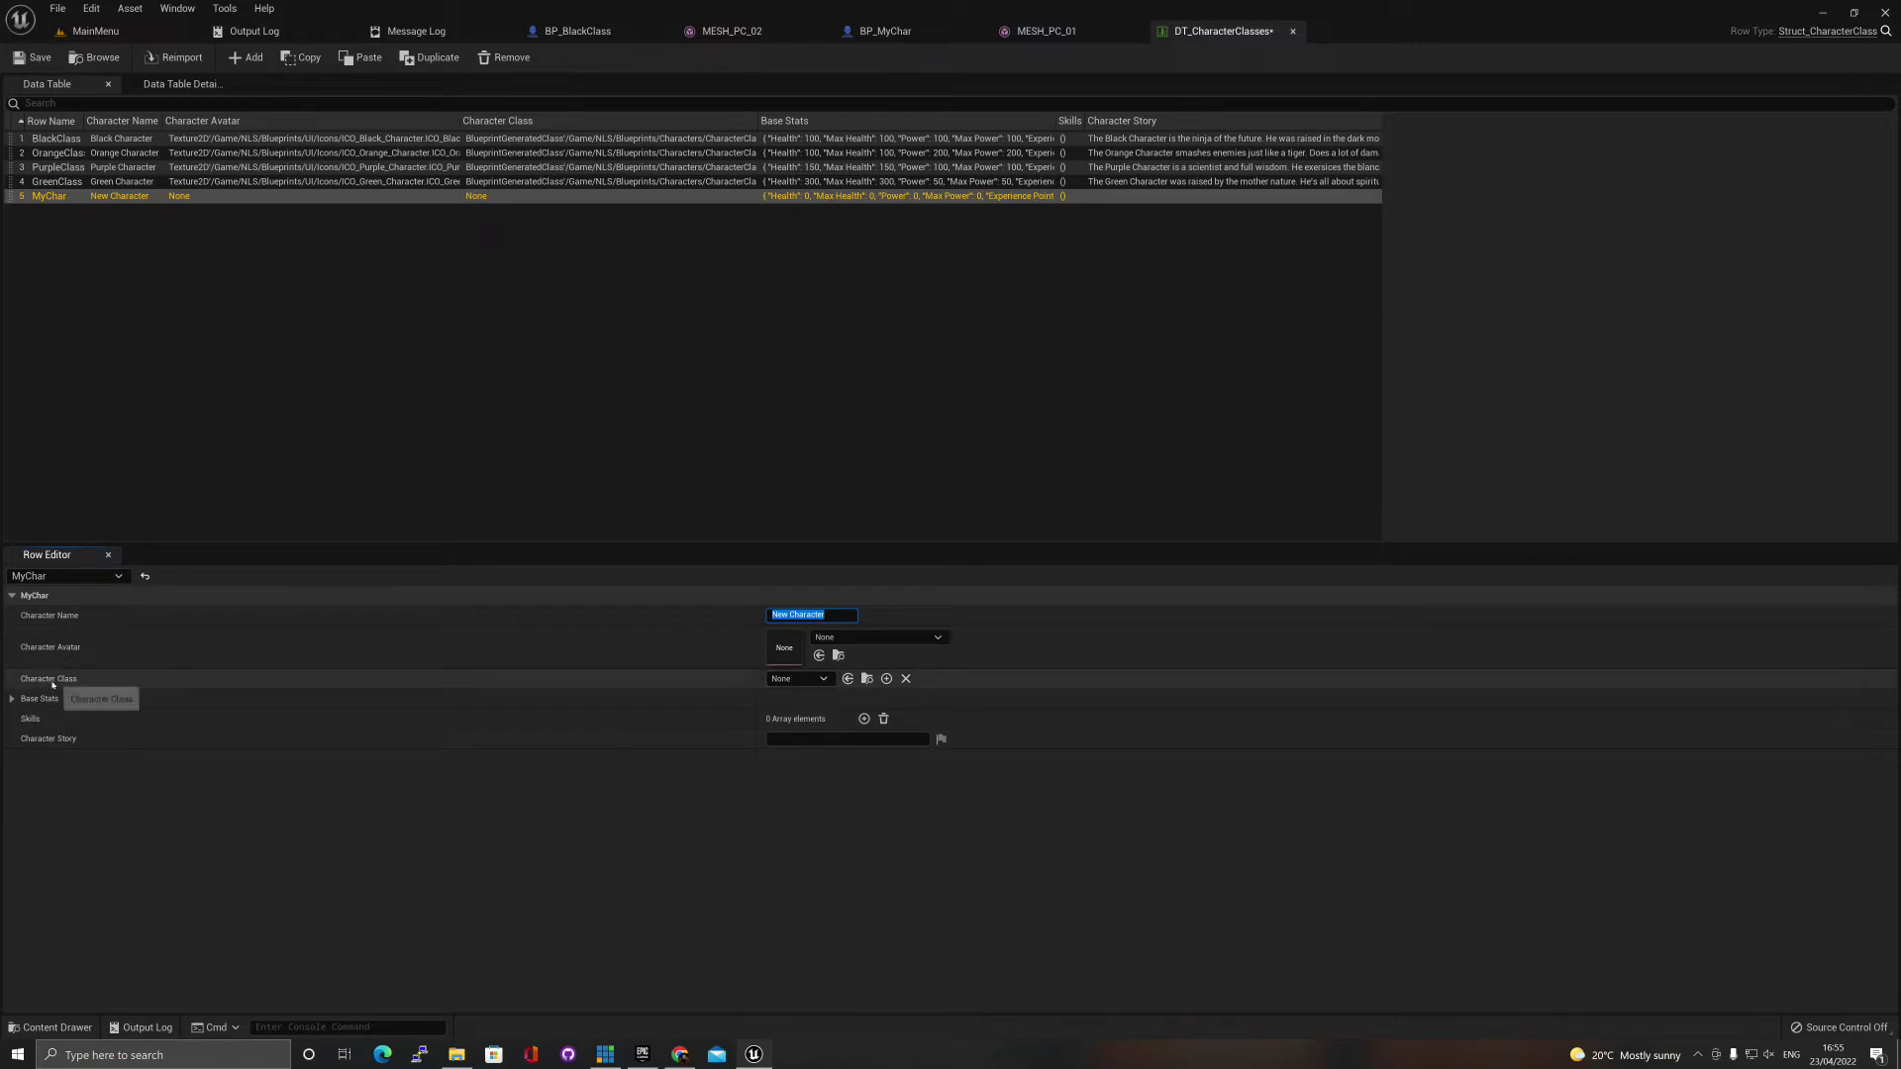
# Set MyChar's class to BP_MyChar and story to 'This is the new character', copying the New Character name.
pyautogui.click(821, 679)
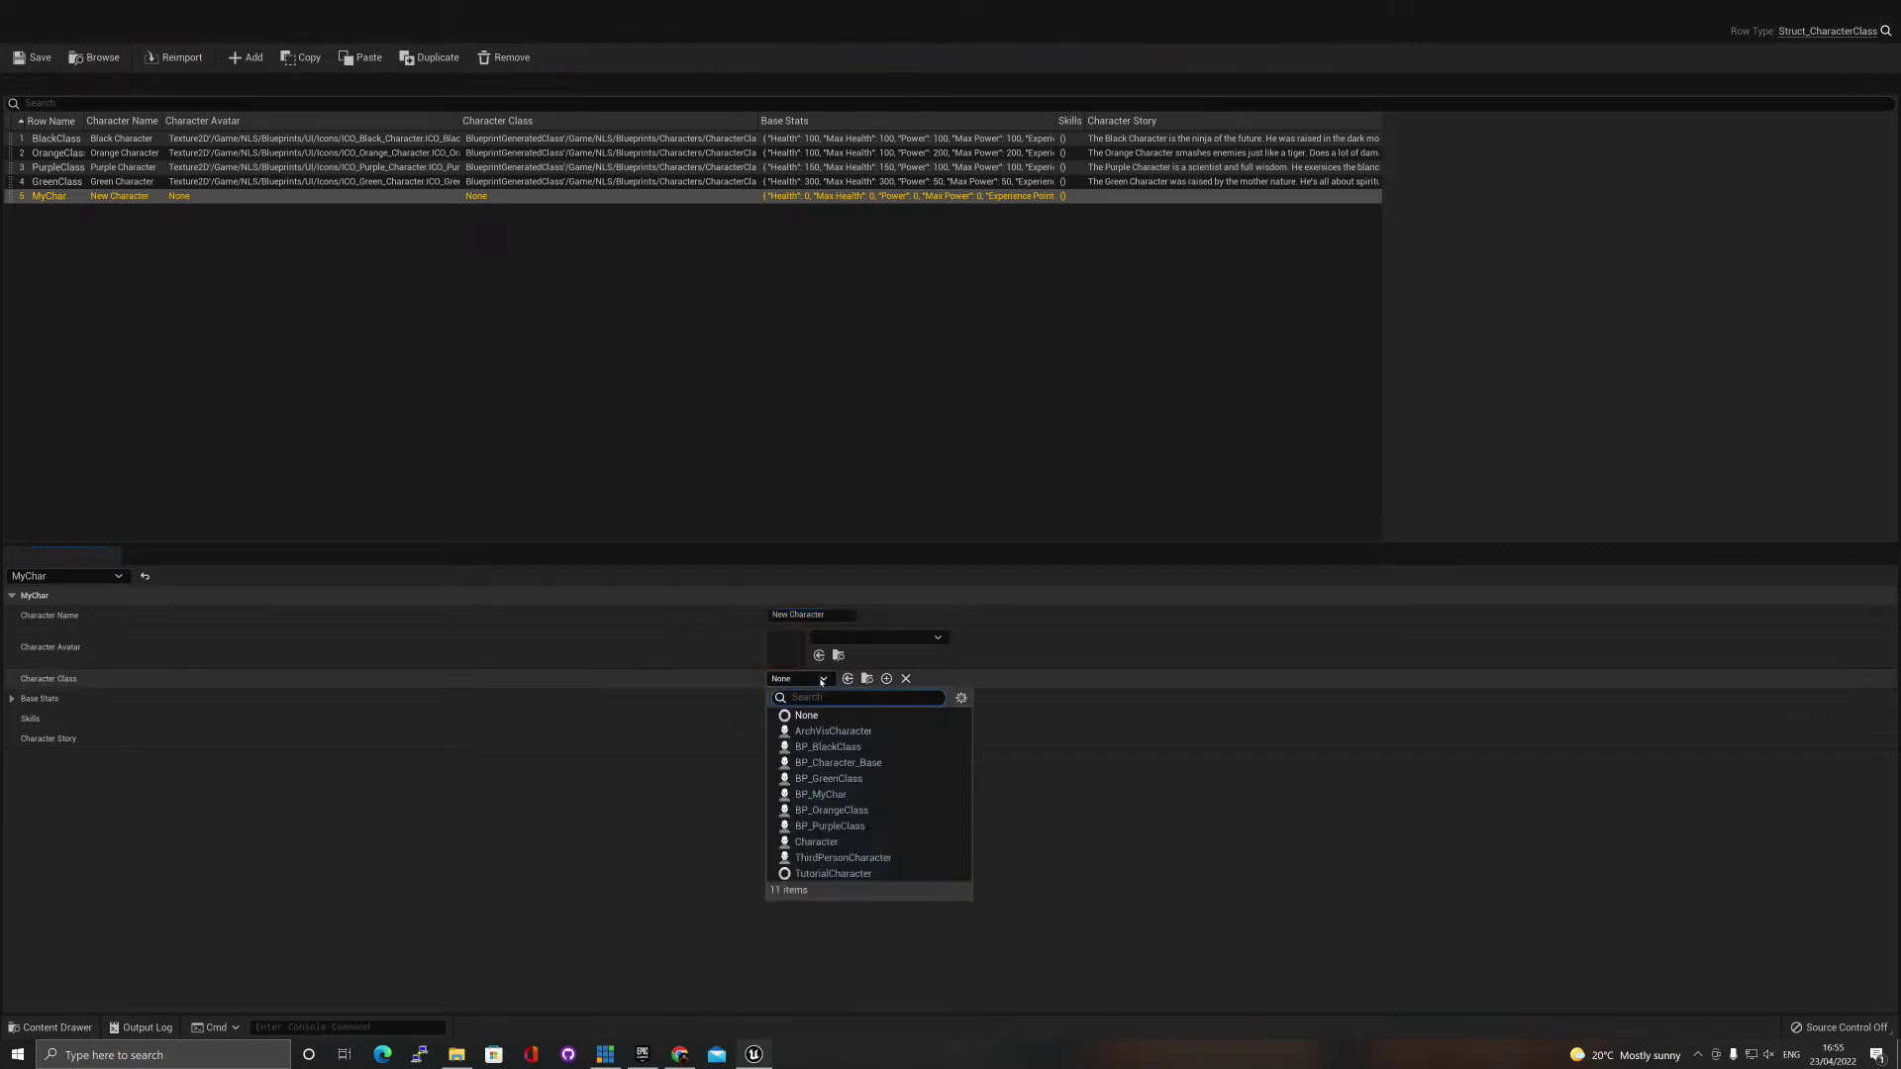
pyautogui.click(851, 795)
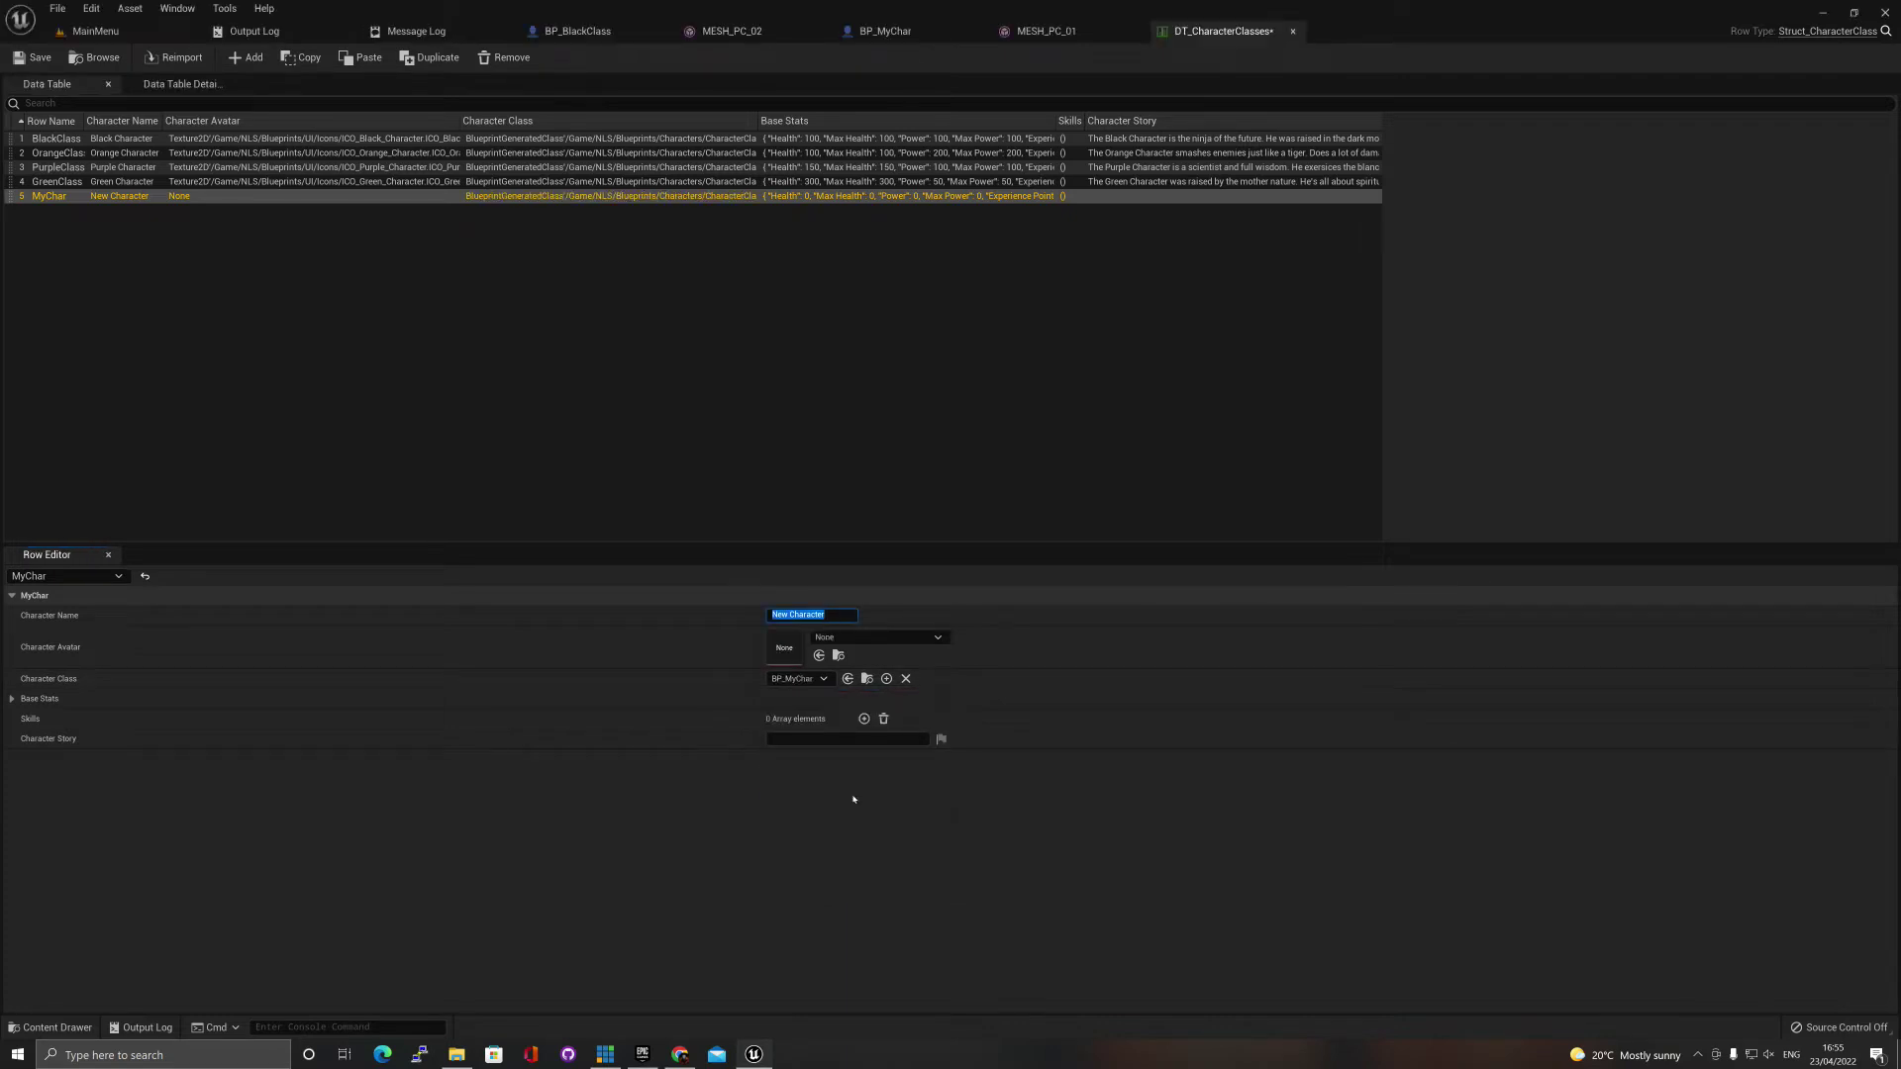
pyautogui.click(819, 742)
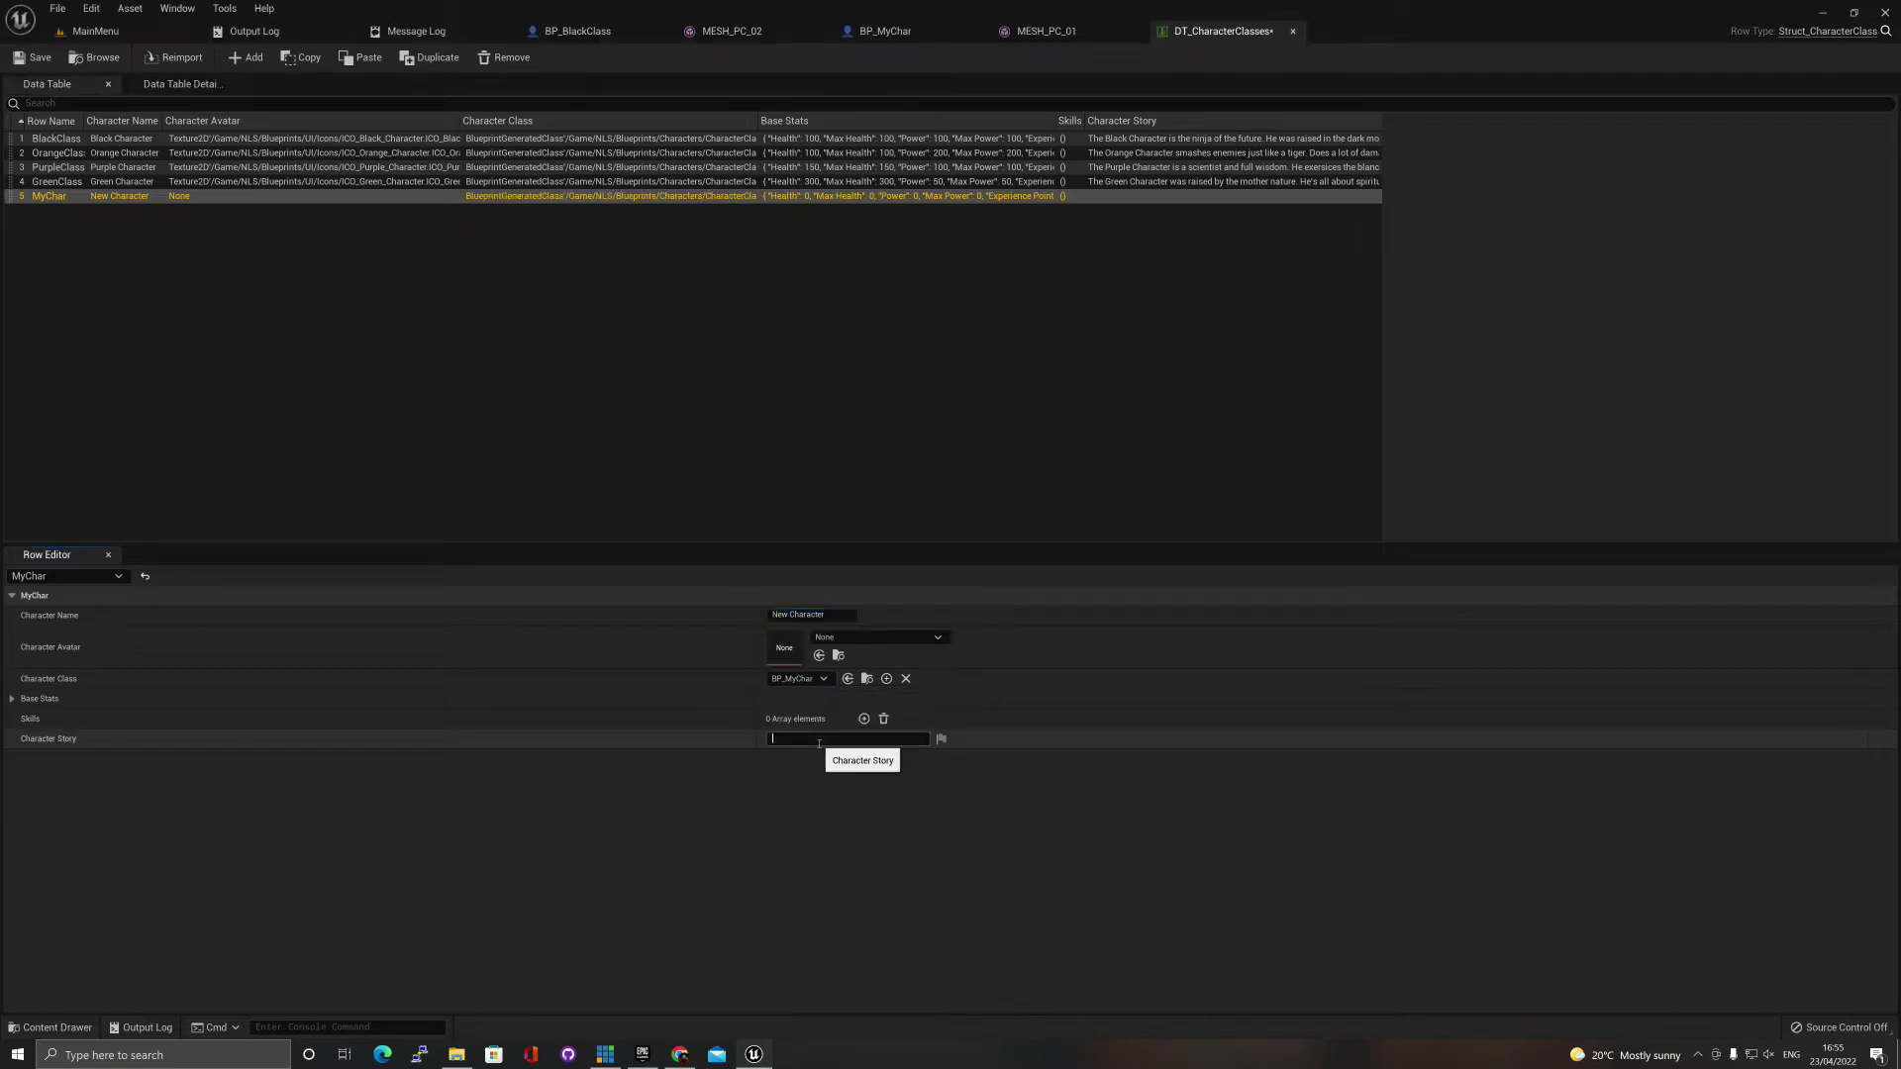
pyautogui.write('This is the new character')
pyautogui.press('Return')
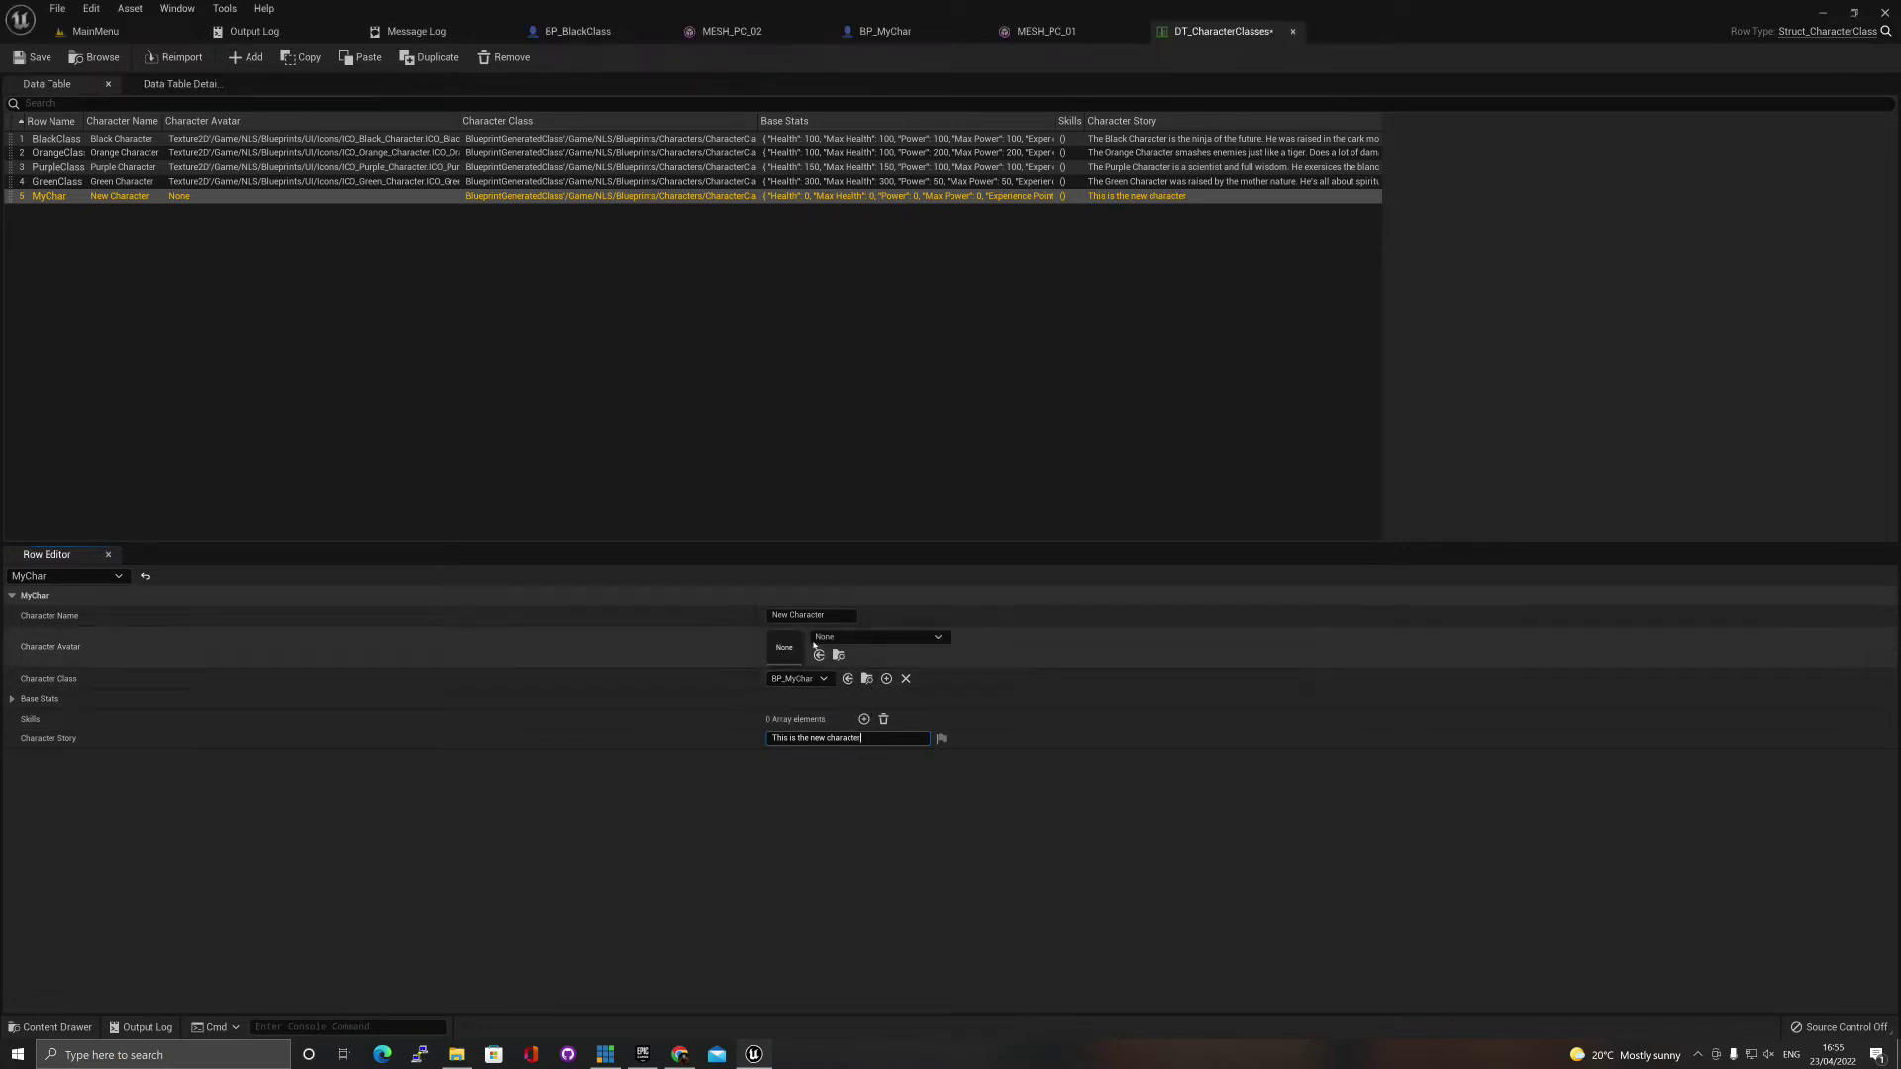
pyautogui.click(830, 614)
pyautogui.hotkey('ctrl', 'c')
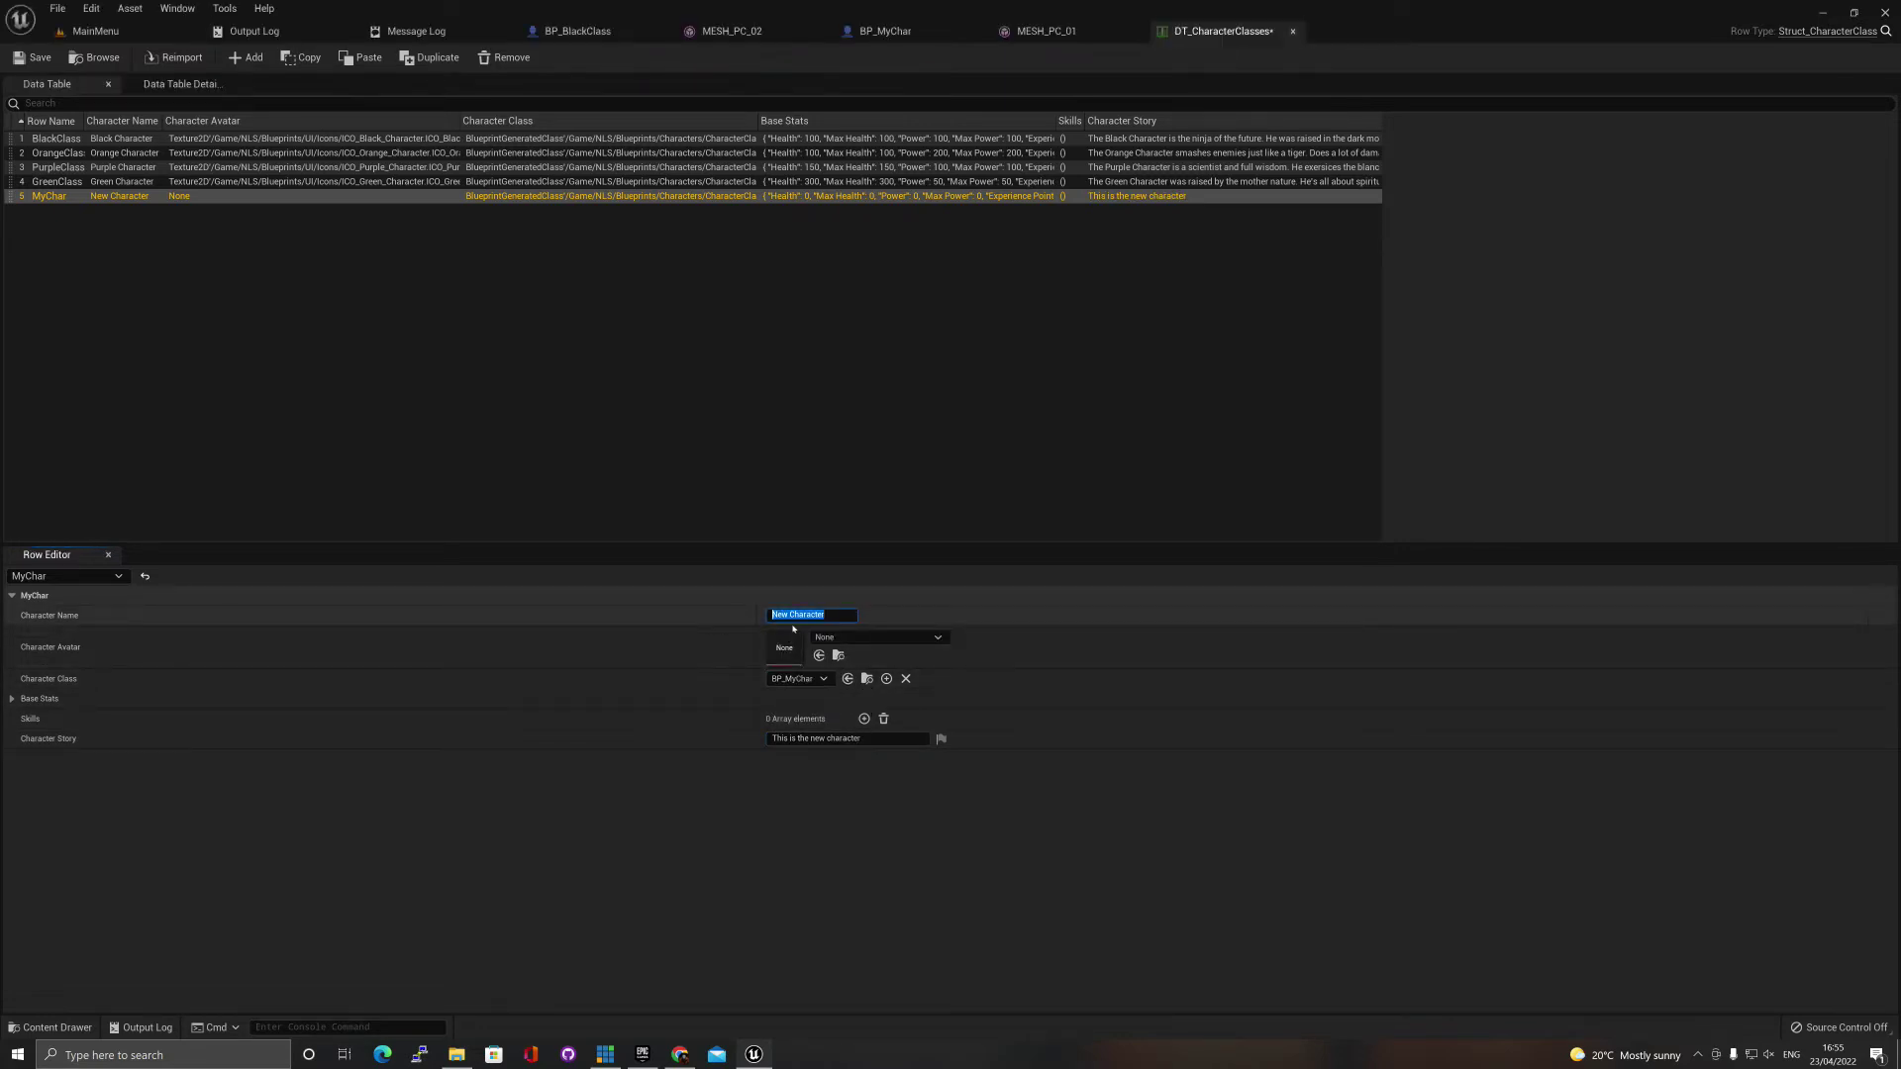
pyautogui.click(885, 30)
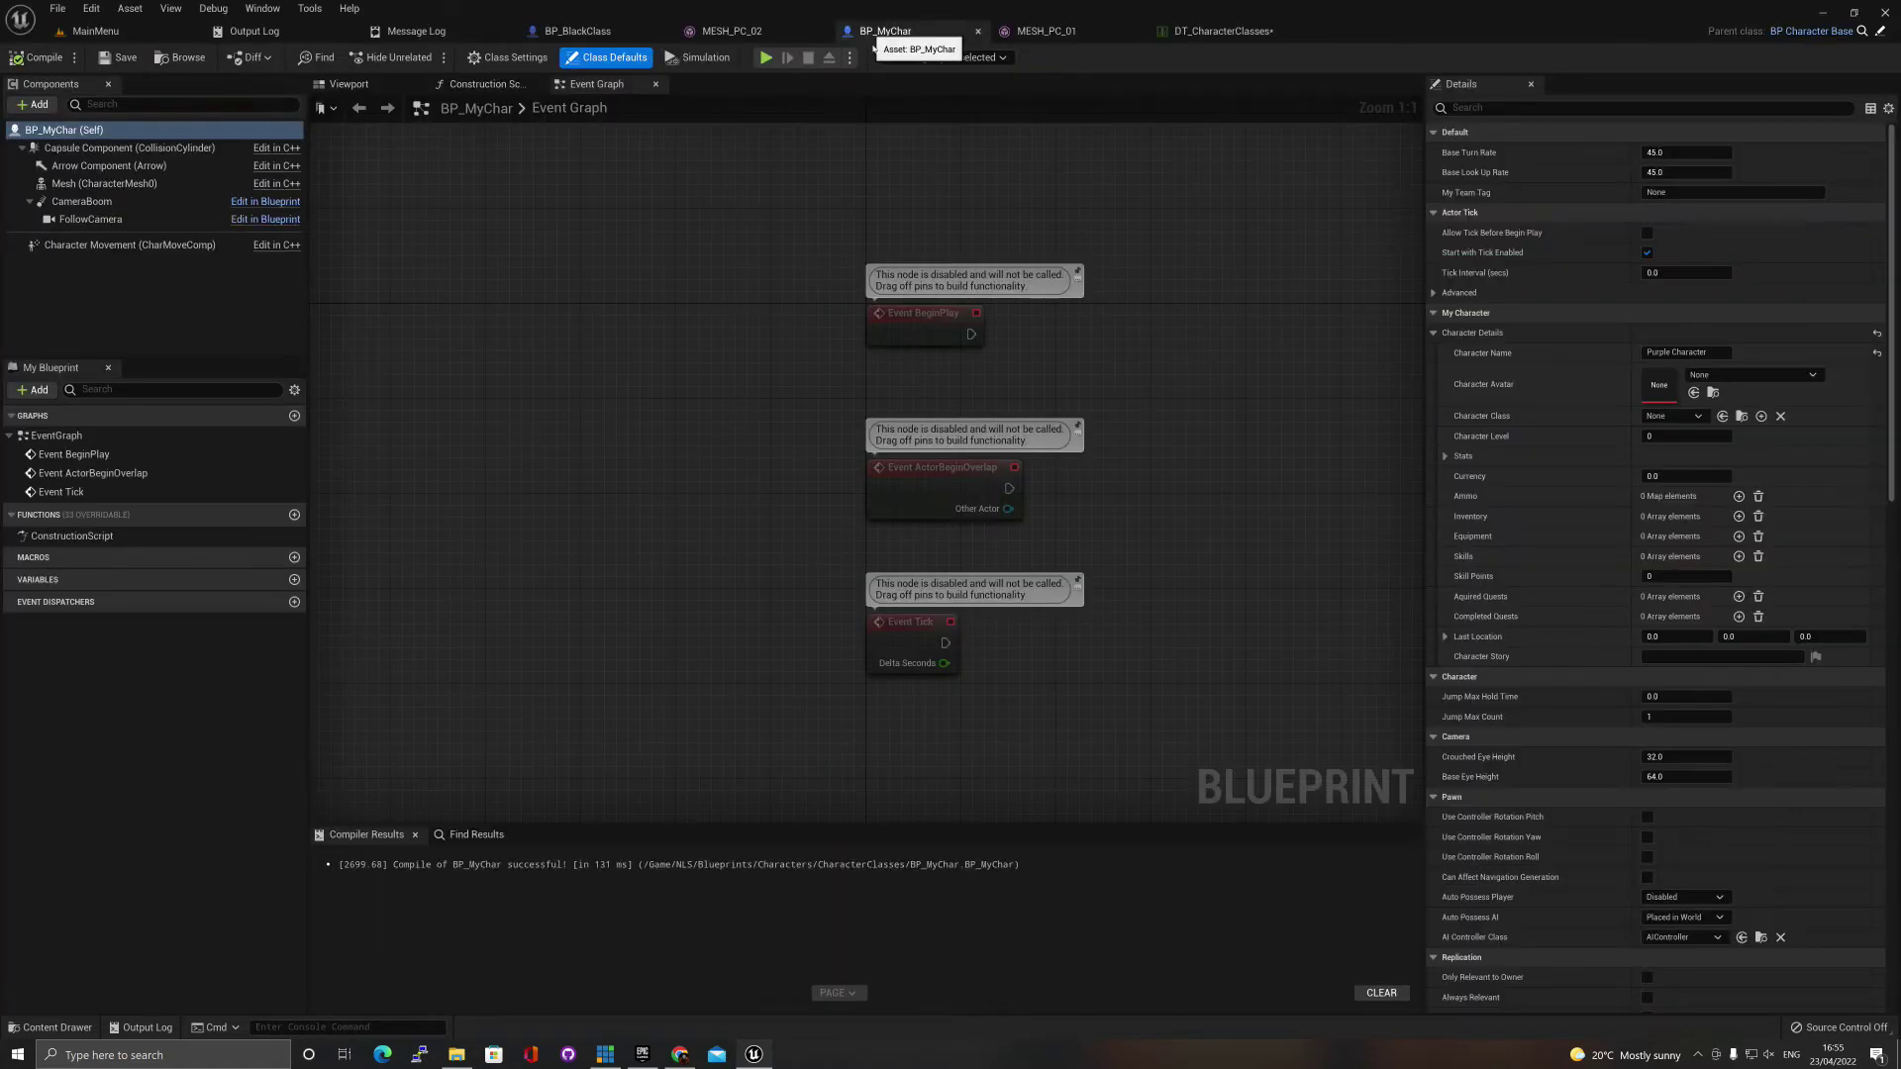
# Paste New Character as BP_MyChar's Character Name, then compile and save the blueprint.
pyautogui.click(1683, 352)
pyautogui.hotkey('ctrl', 'v')
pyautogui.click(37, 58)
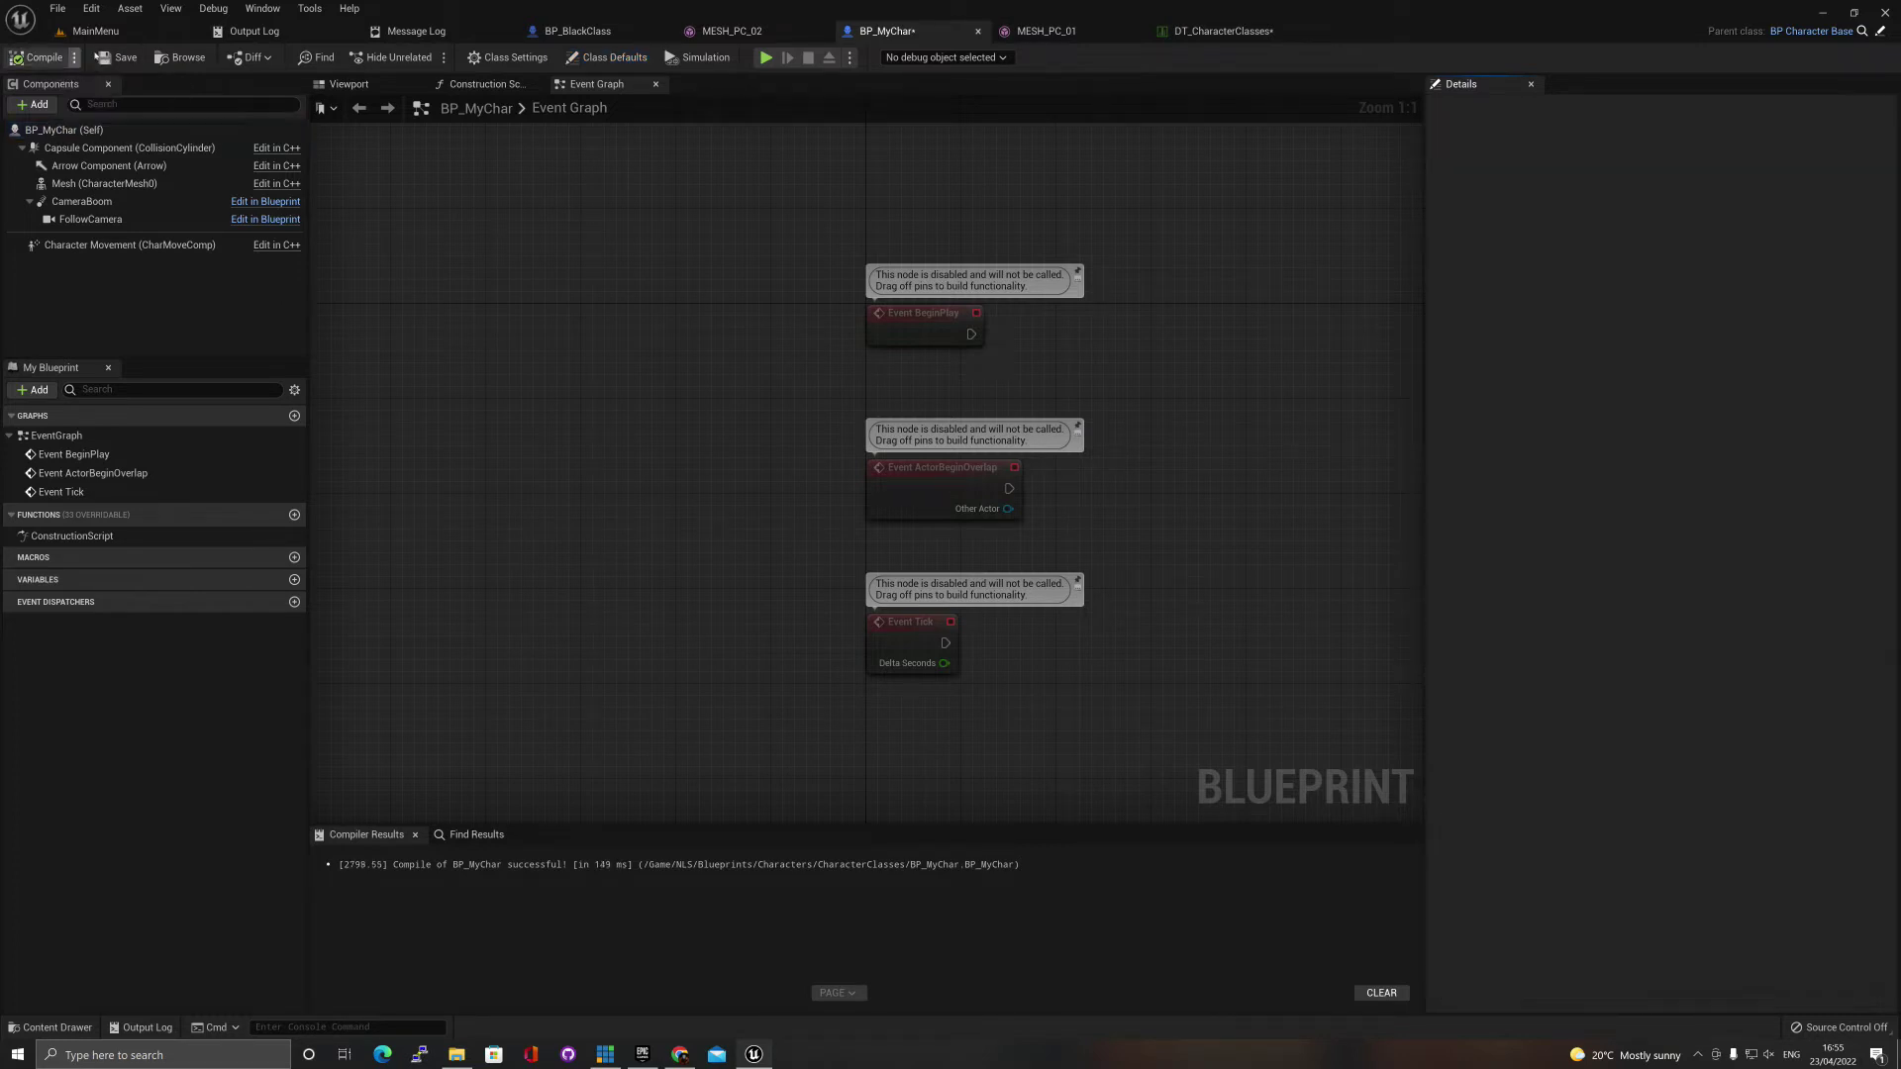
pyautogui.click(119, 58)
# Play the MainMenu level, cycle the character selector to New Character, then stop playing.
pyautogui.click(95, 31)
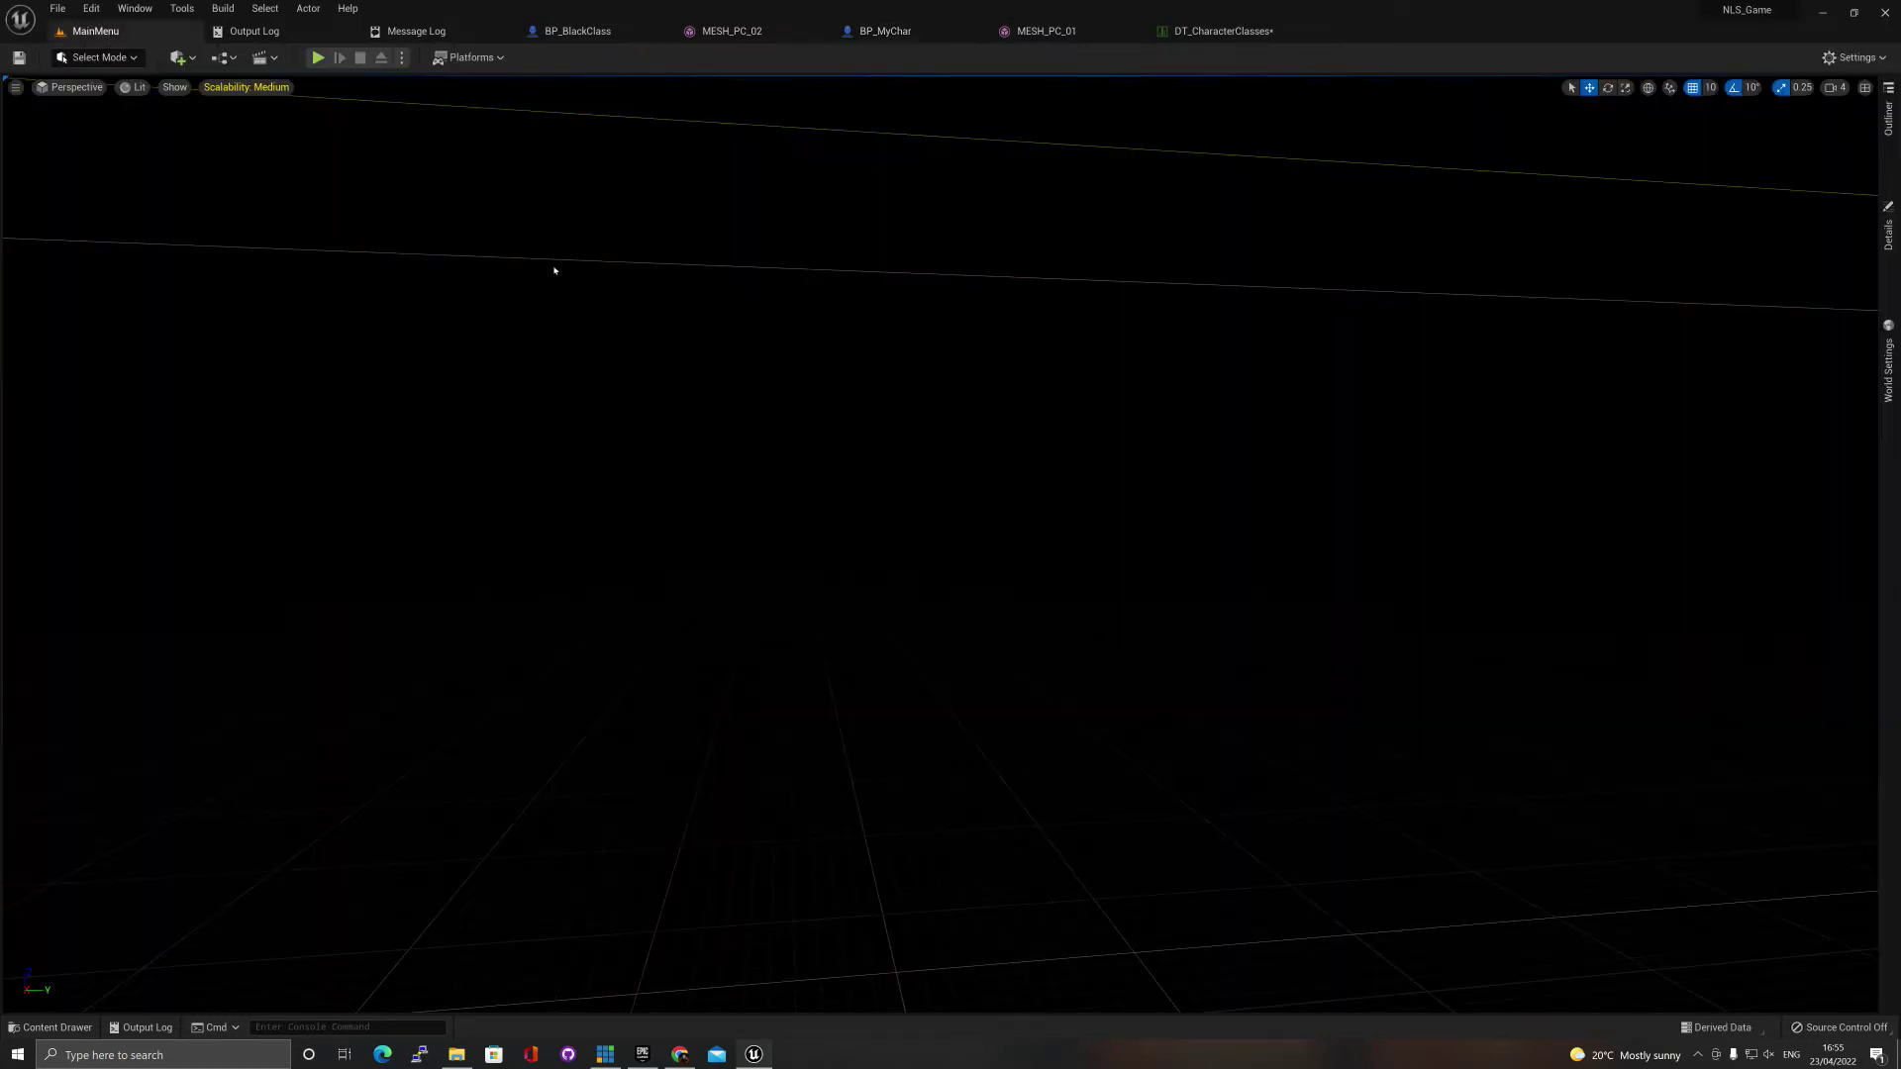
pyautogui.click(318, 58)
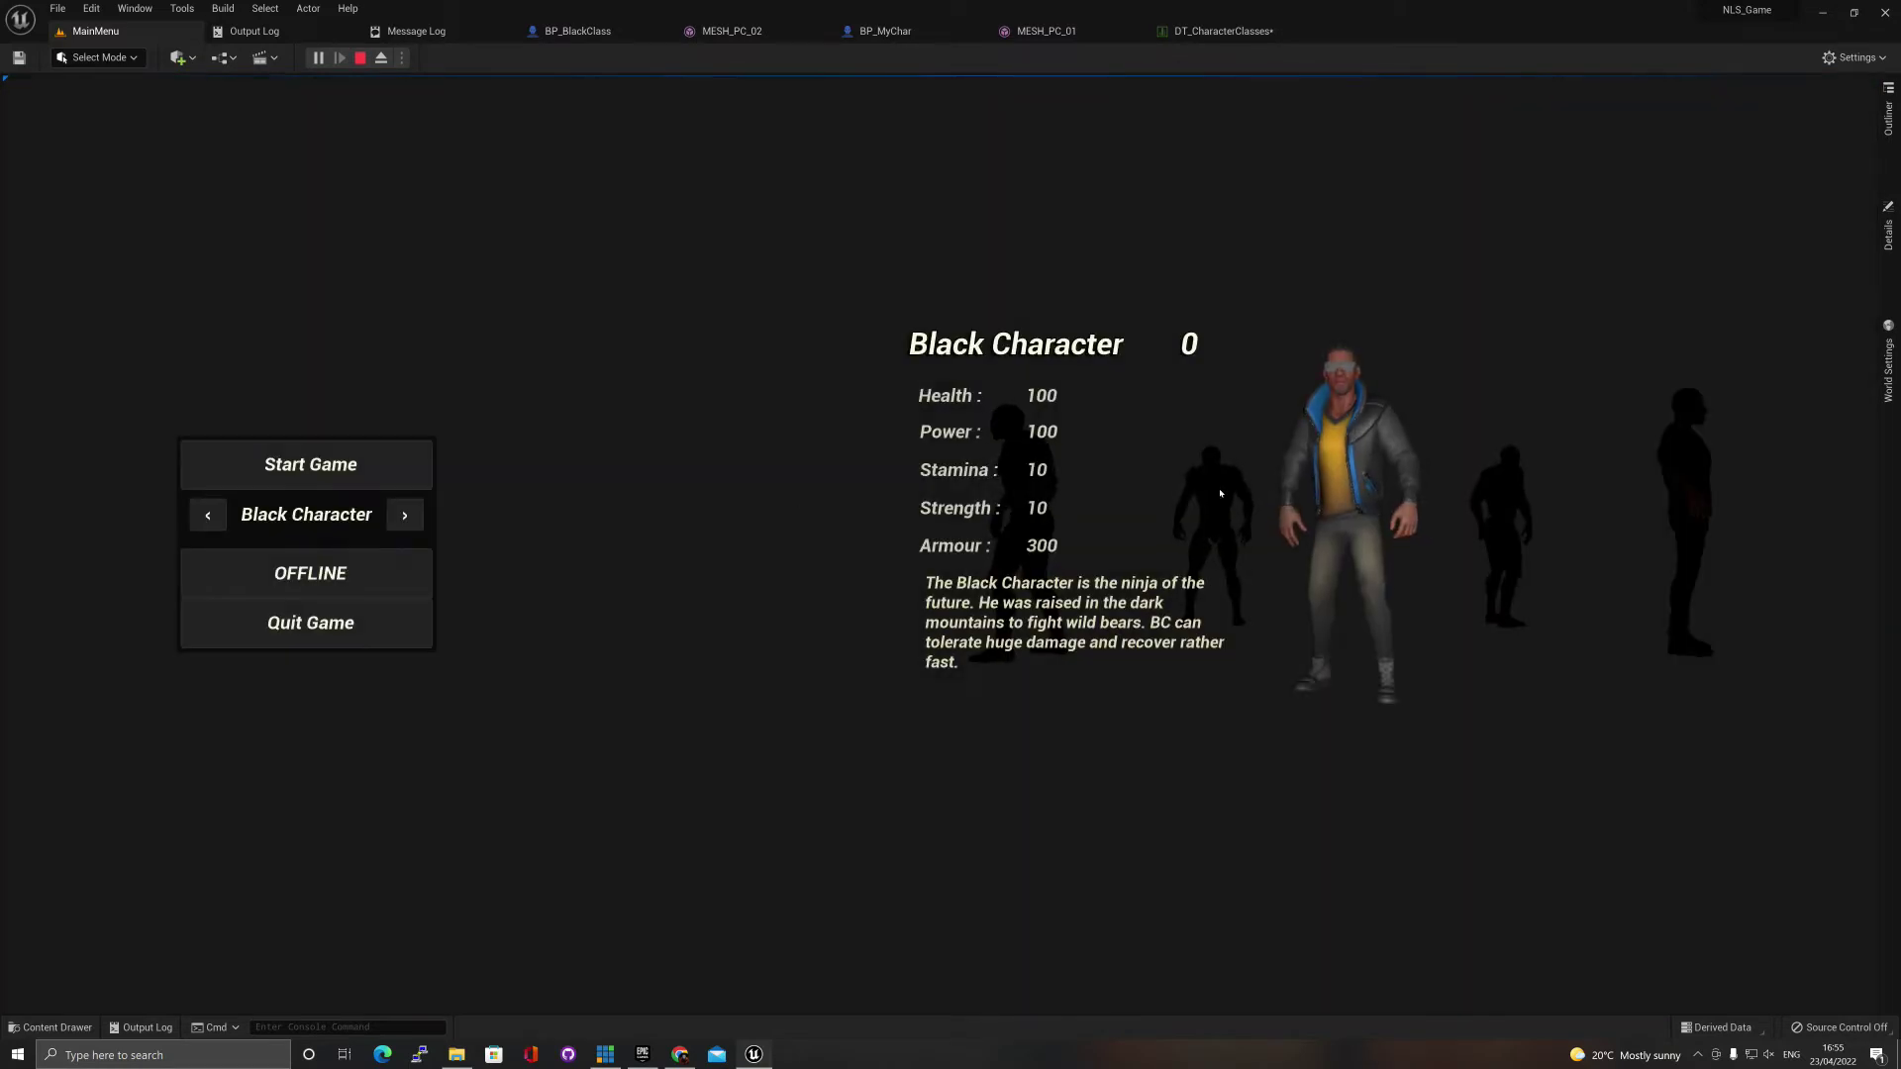
pyautogui.click(405, 516)
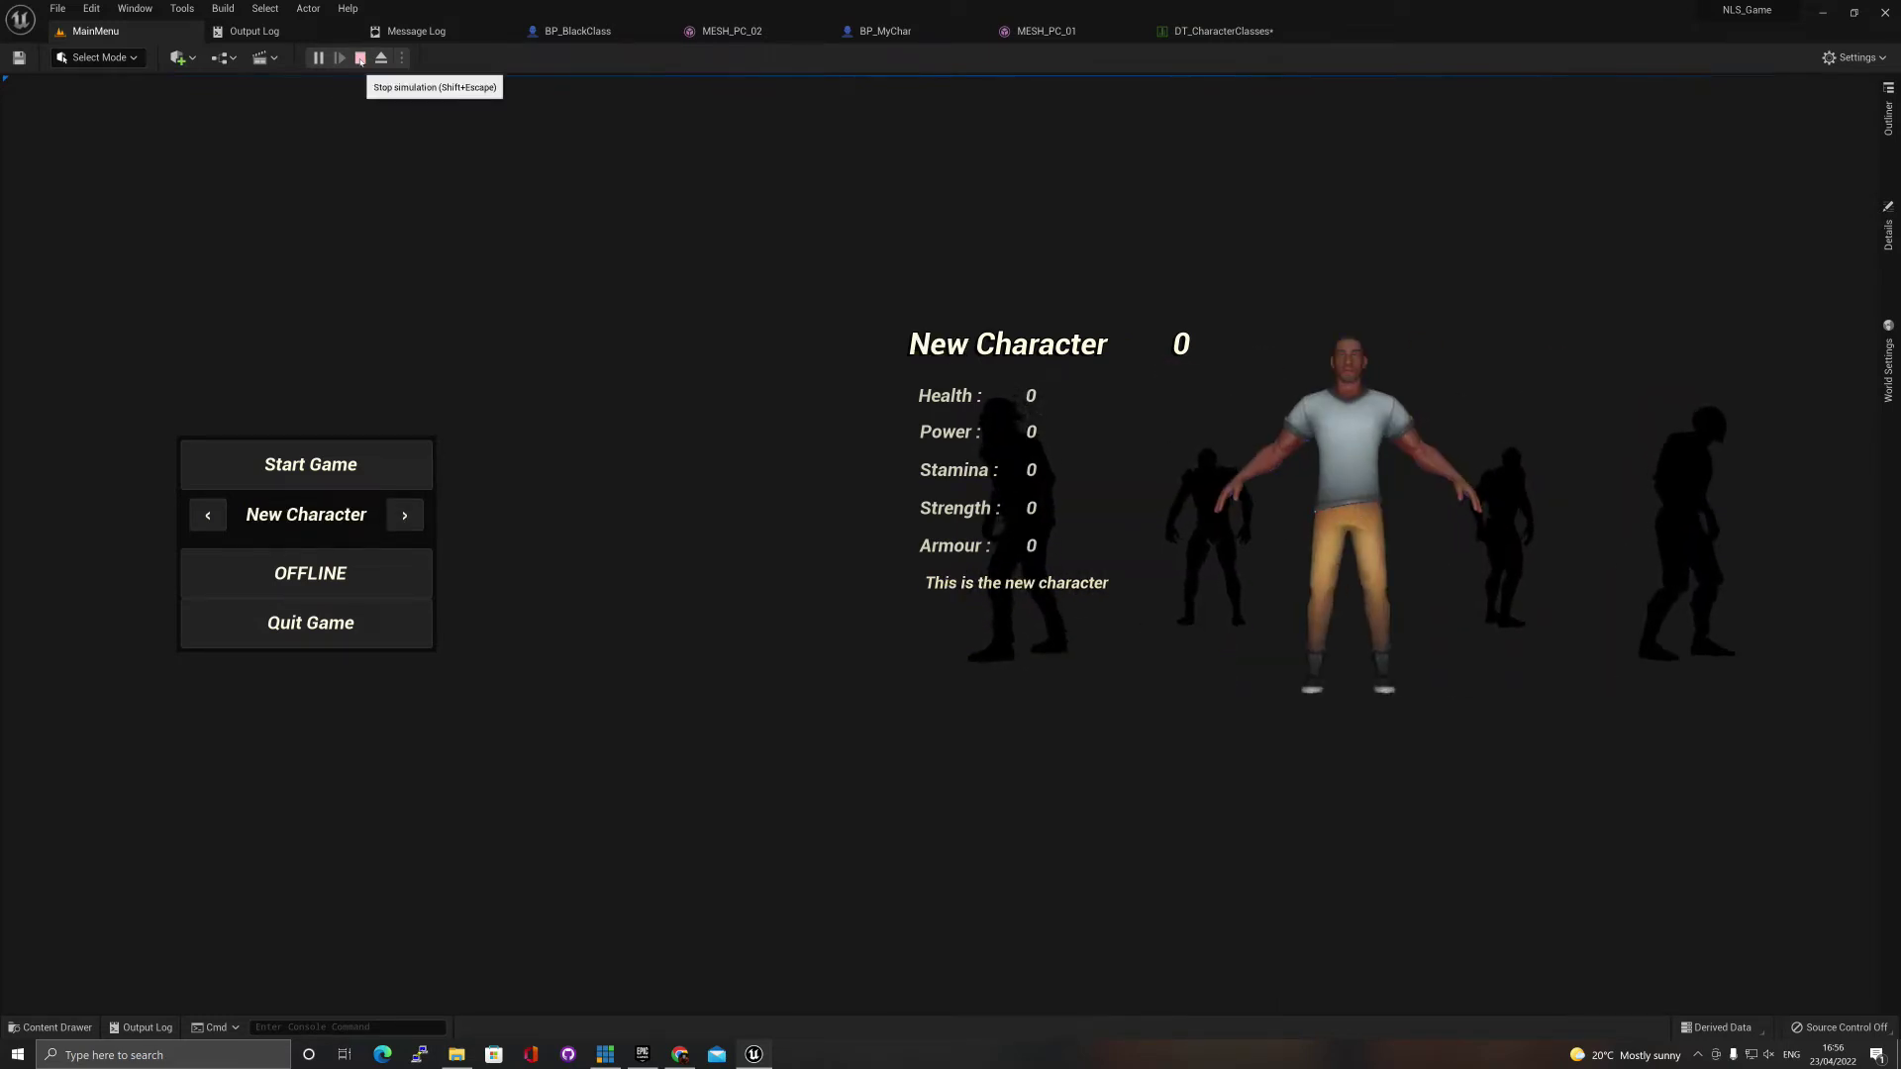
pyautogui.click(360, 59)
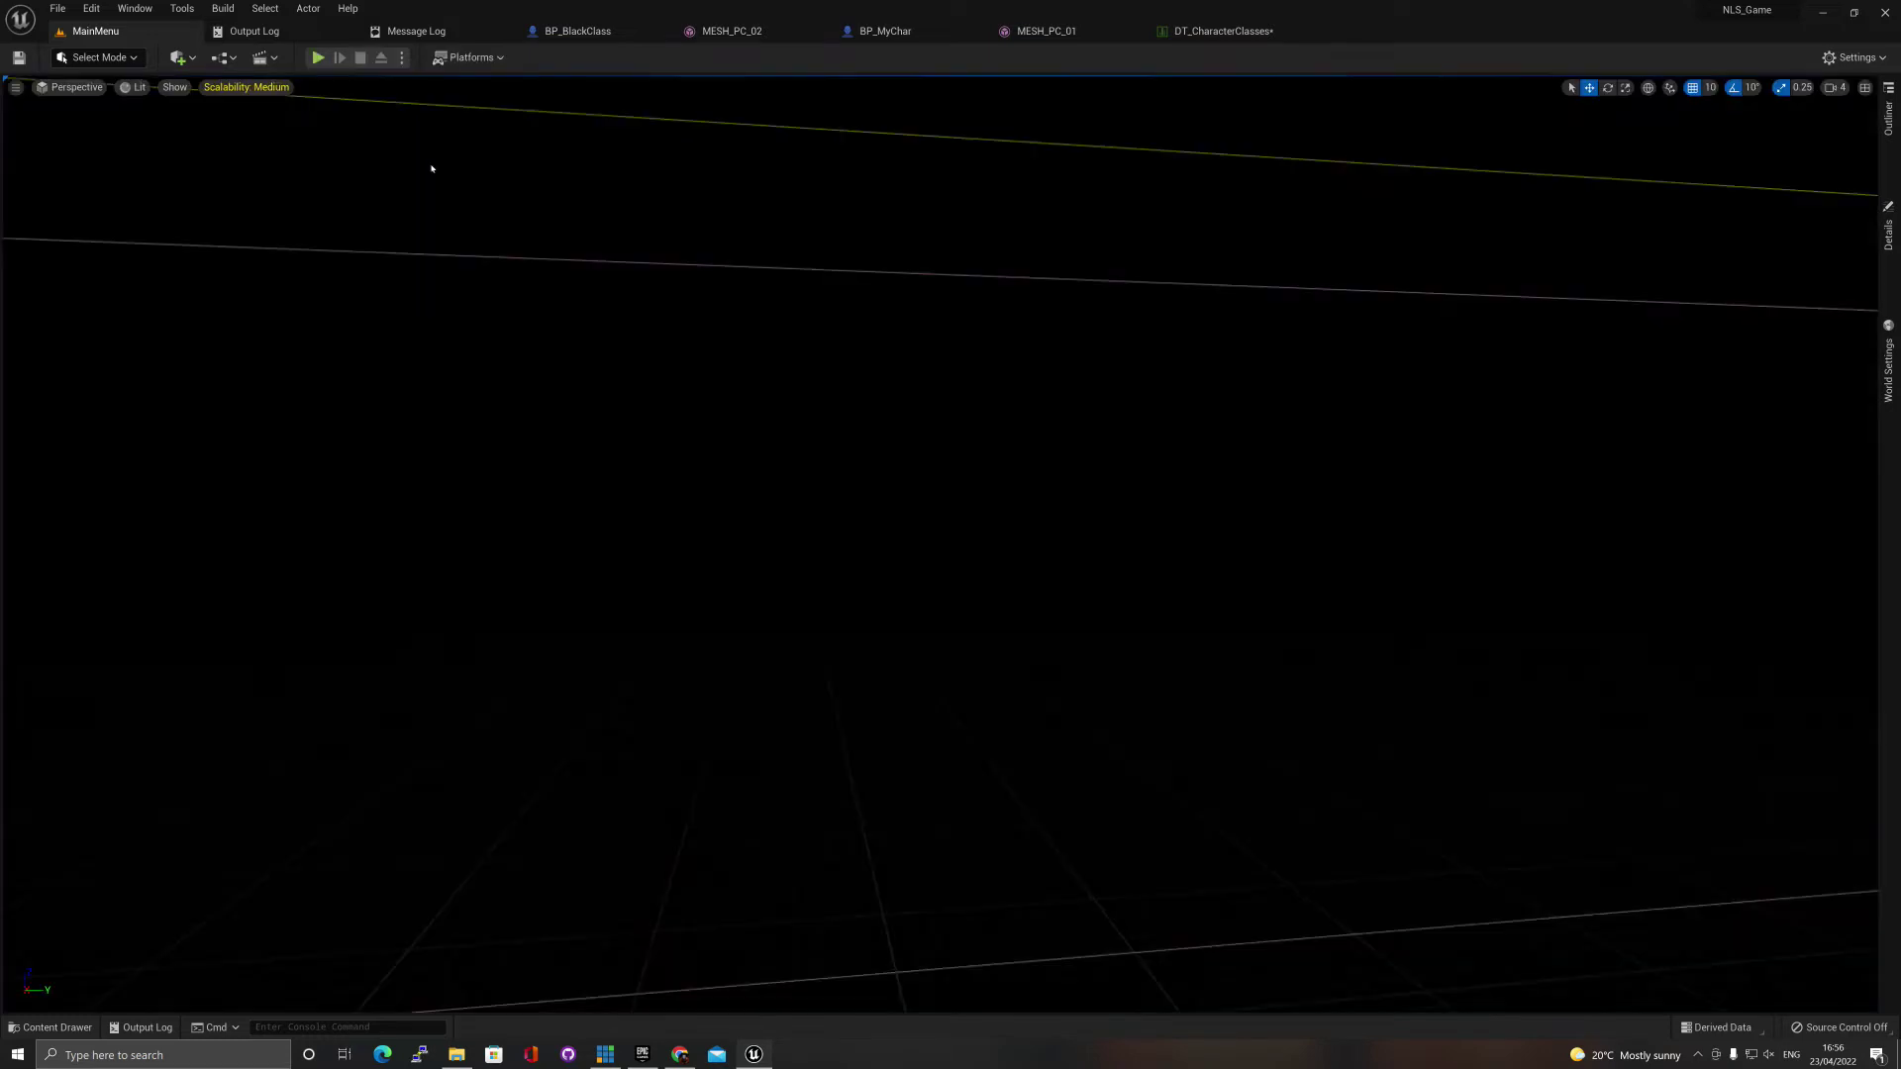
# Give BP_MyChar's mesh the ThirdPerson_AnimBP_C anim class copied from BP_BlackClass's mesh.
pyautogui.click(884, 30)
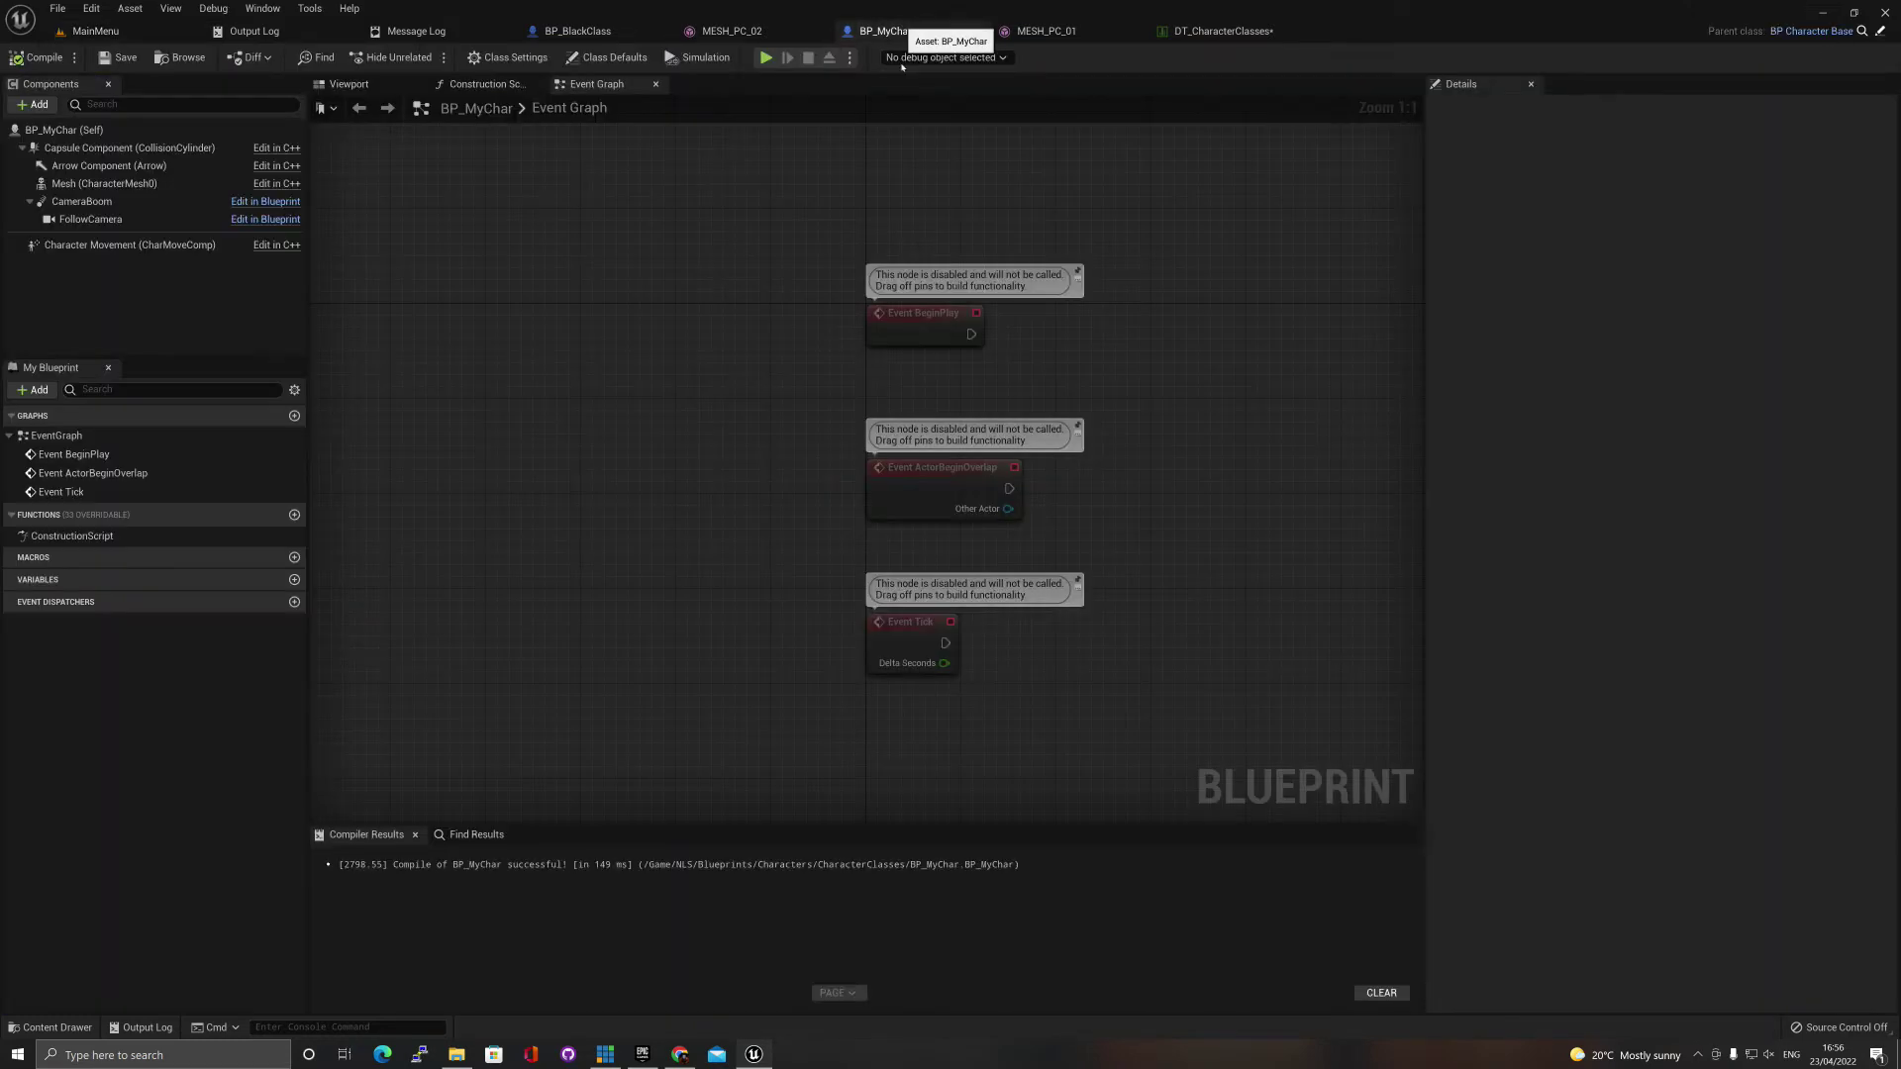
pyautogui.click(573, 32)
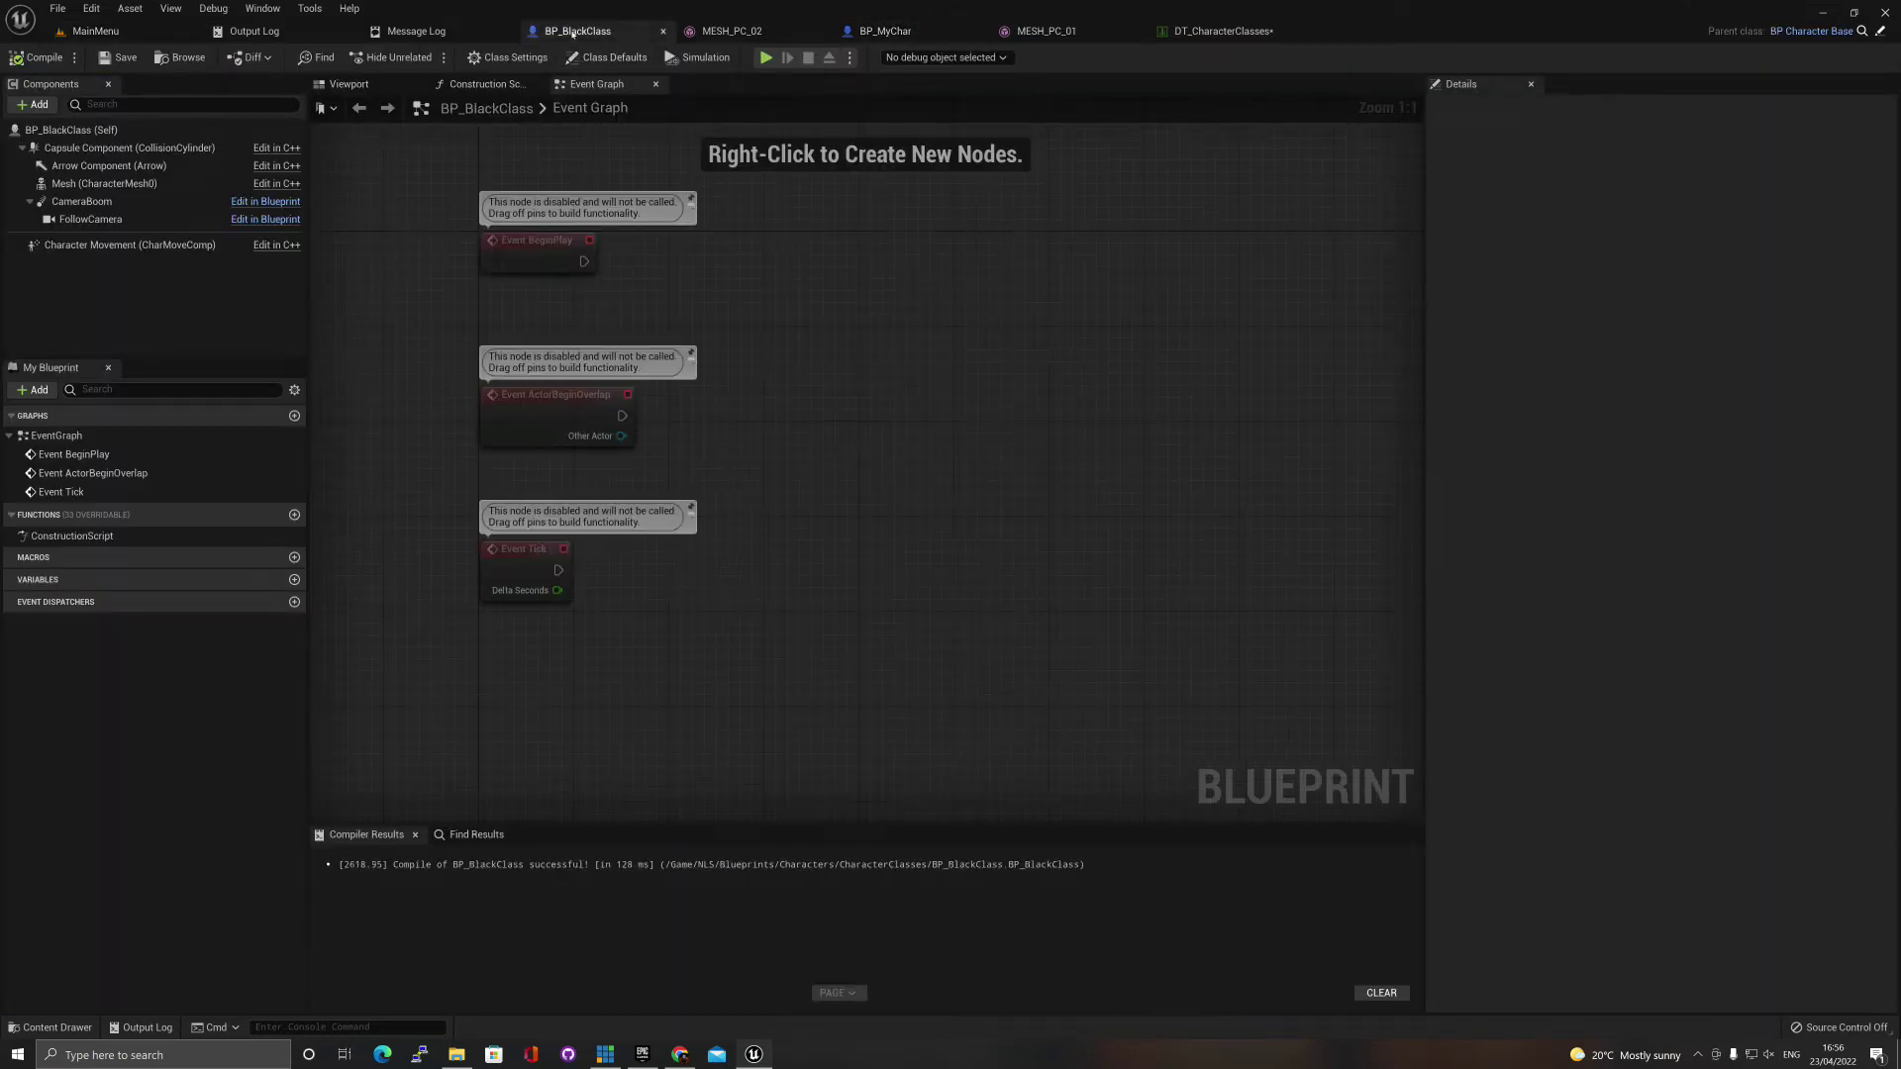
pyautogui.click(104, 183)
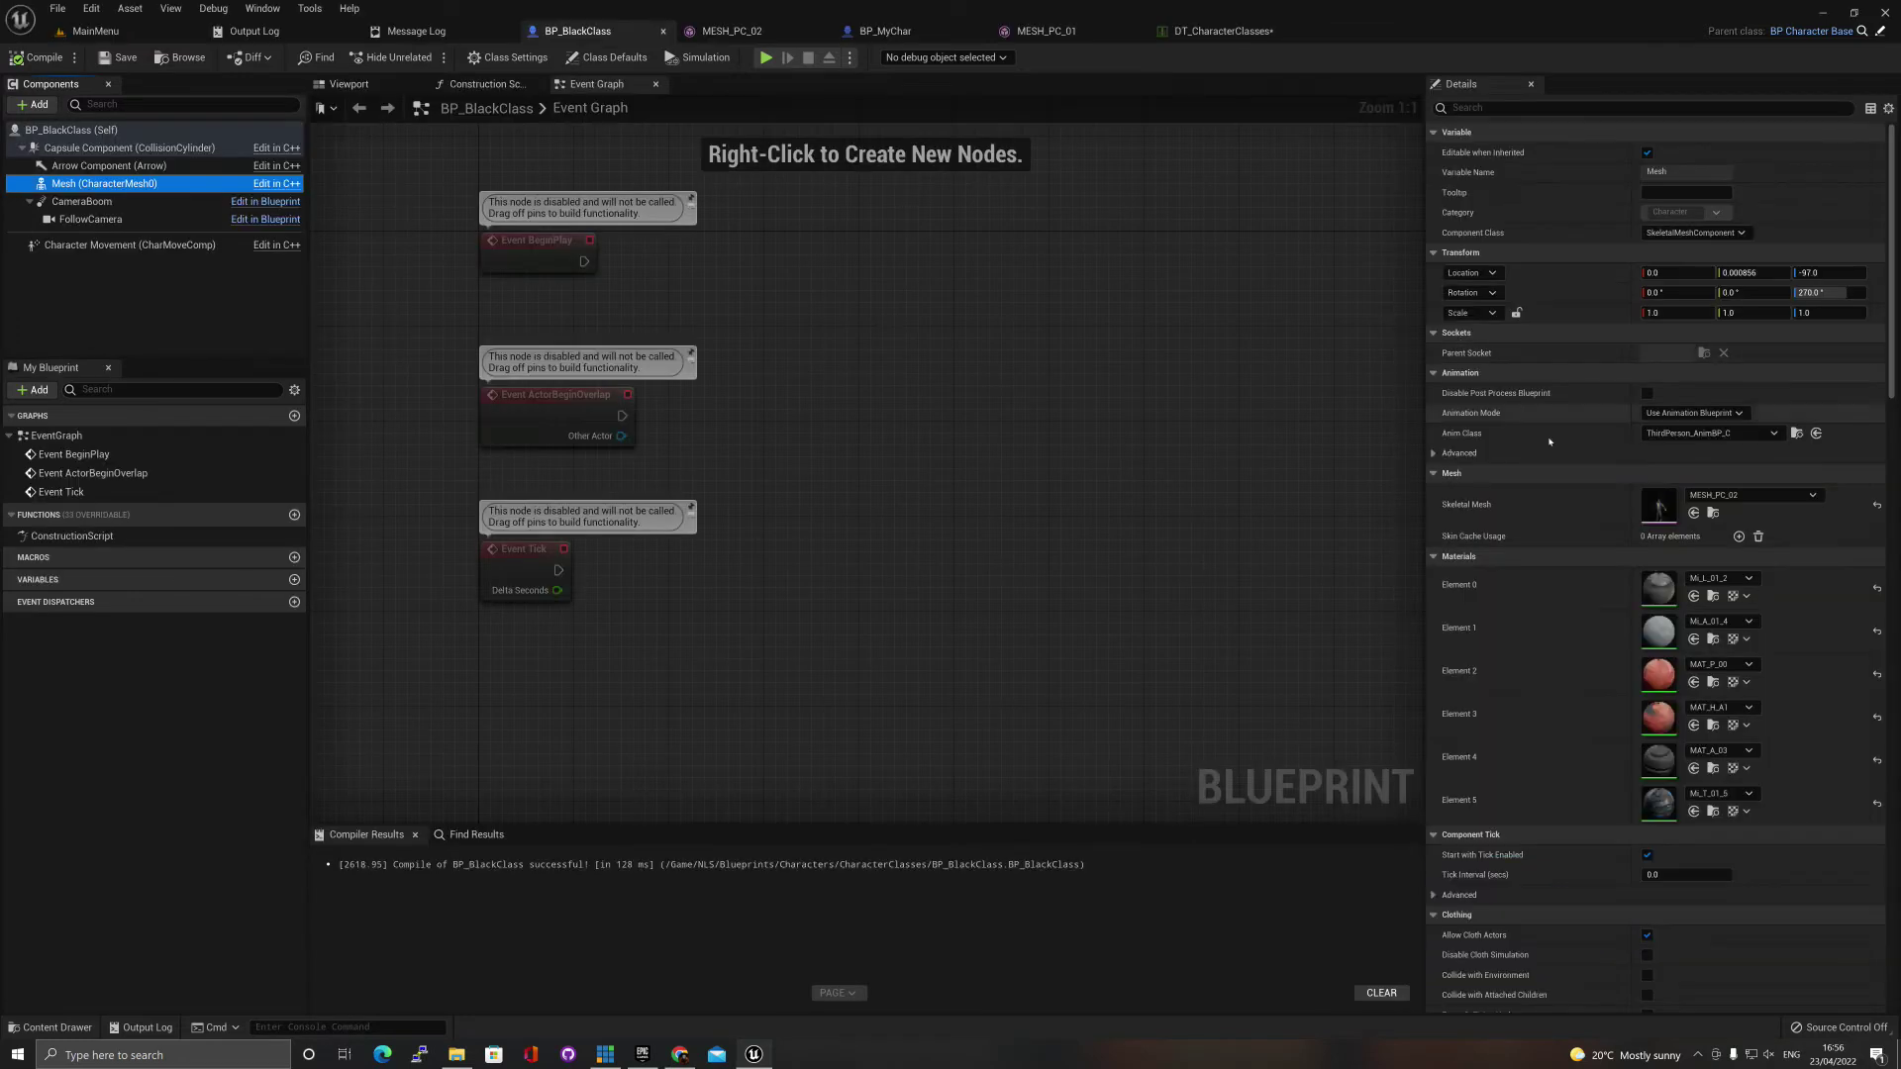
pyautogui.rightClick(1469, 438)
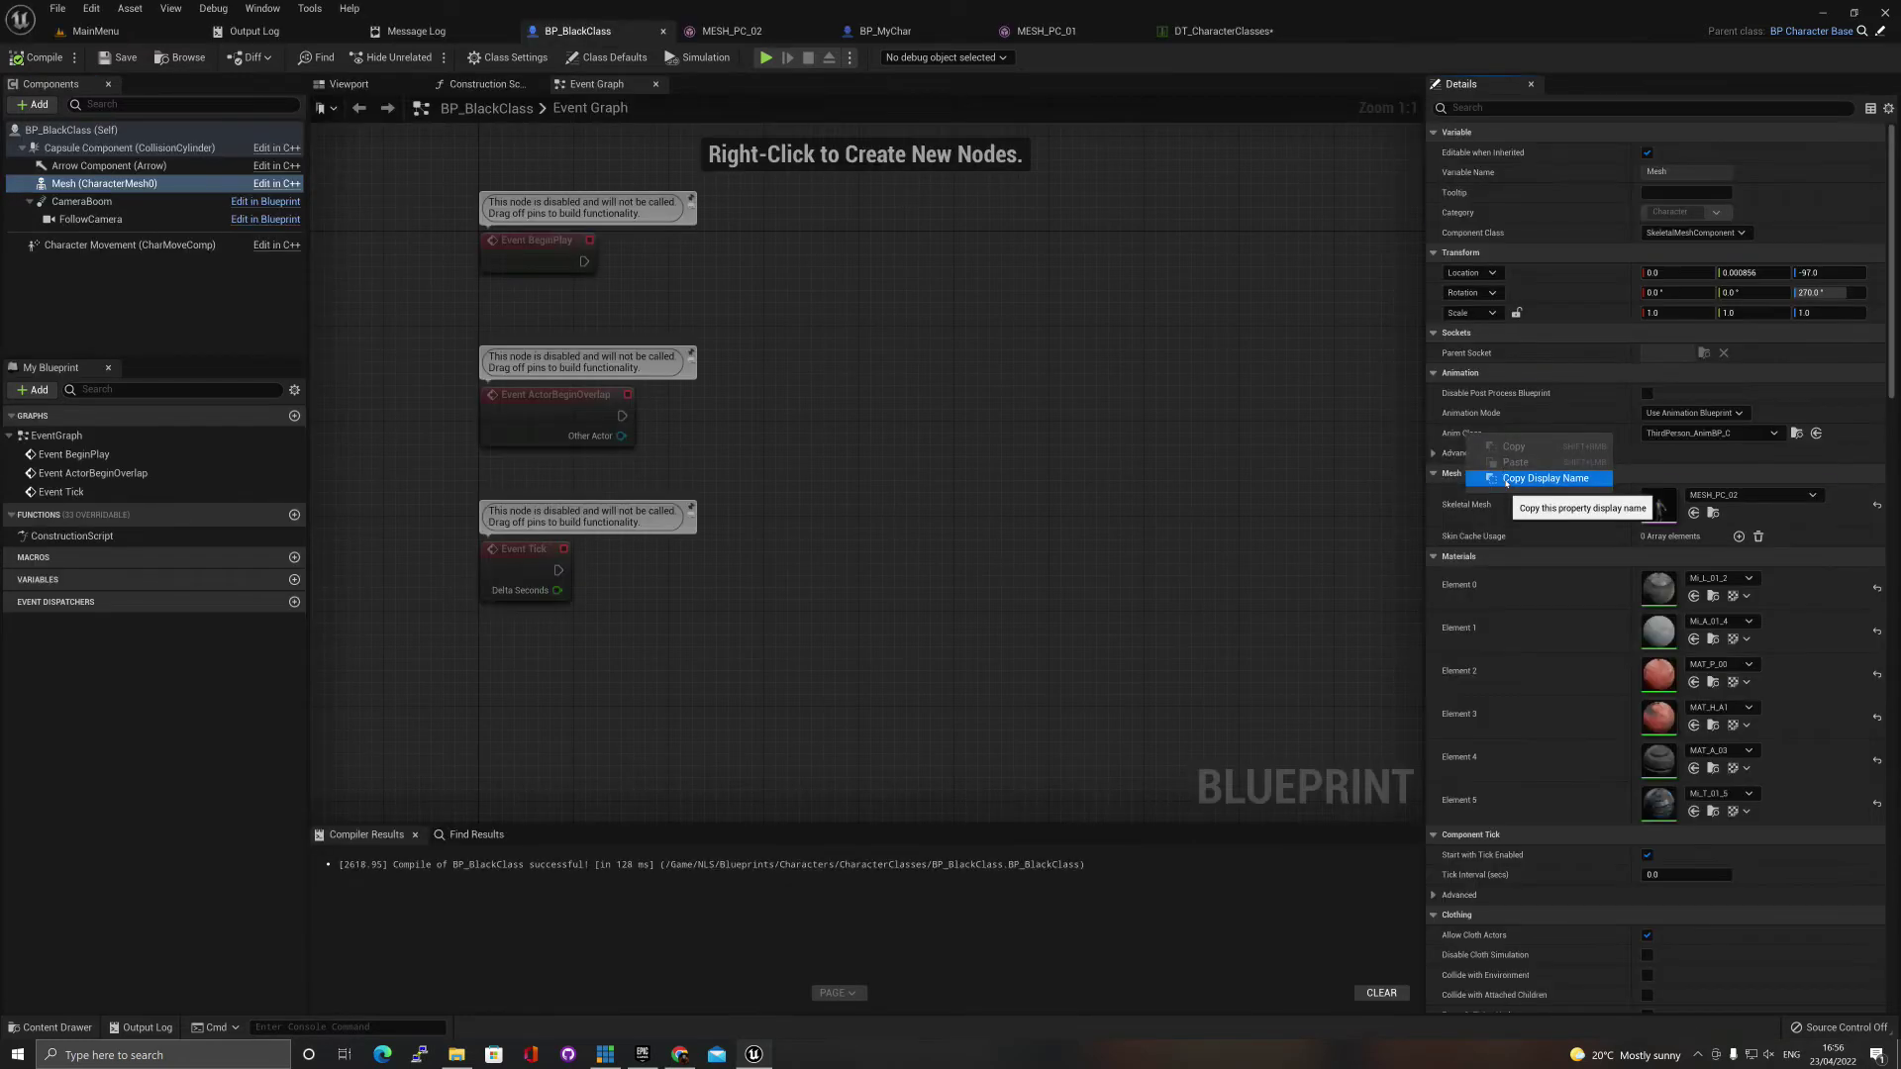
pyautogui.click(1797, 432)
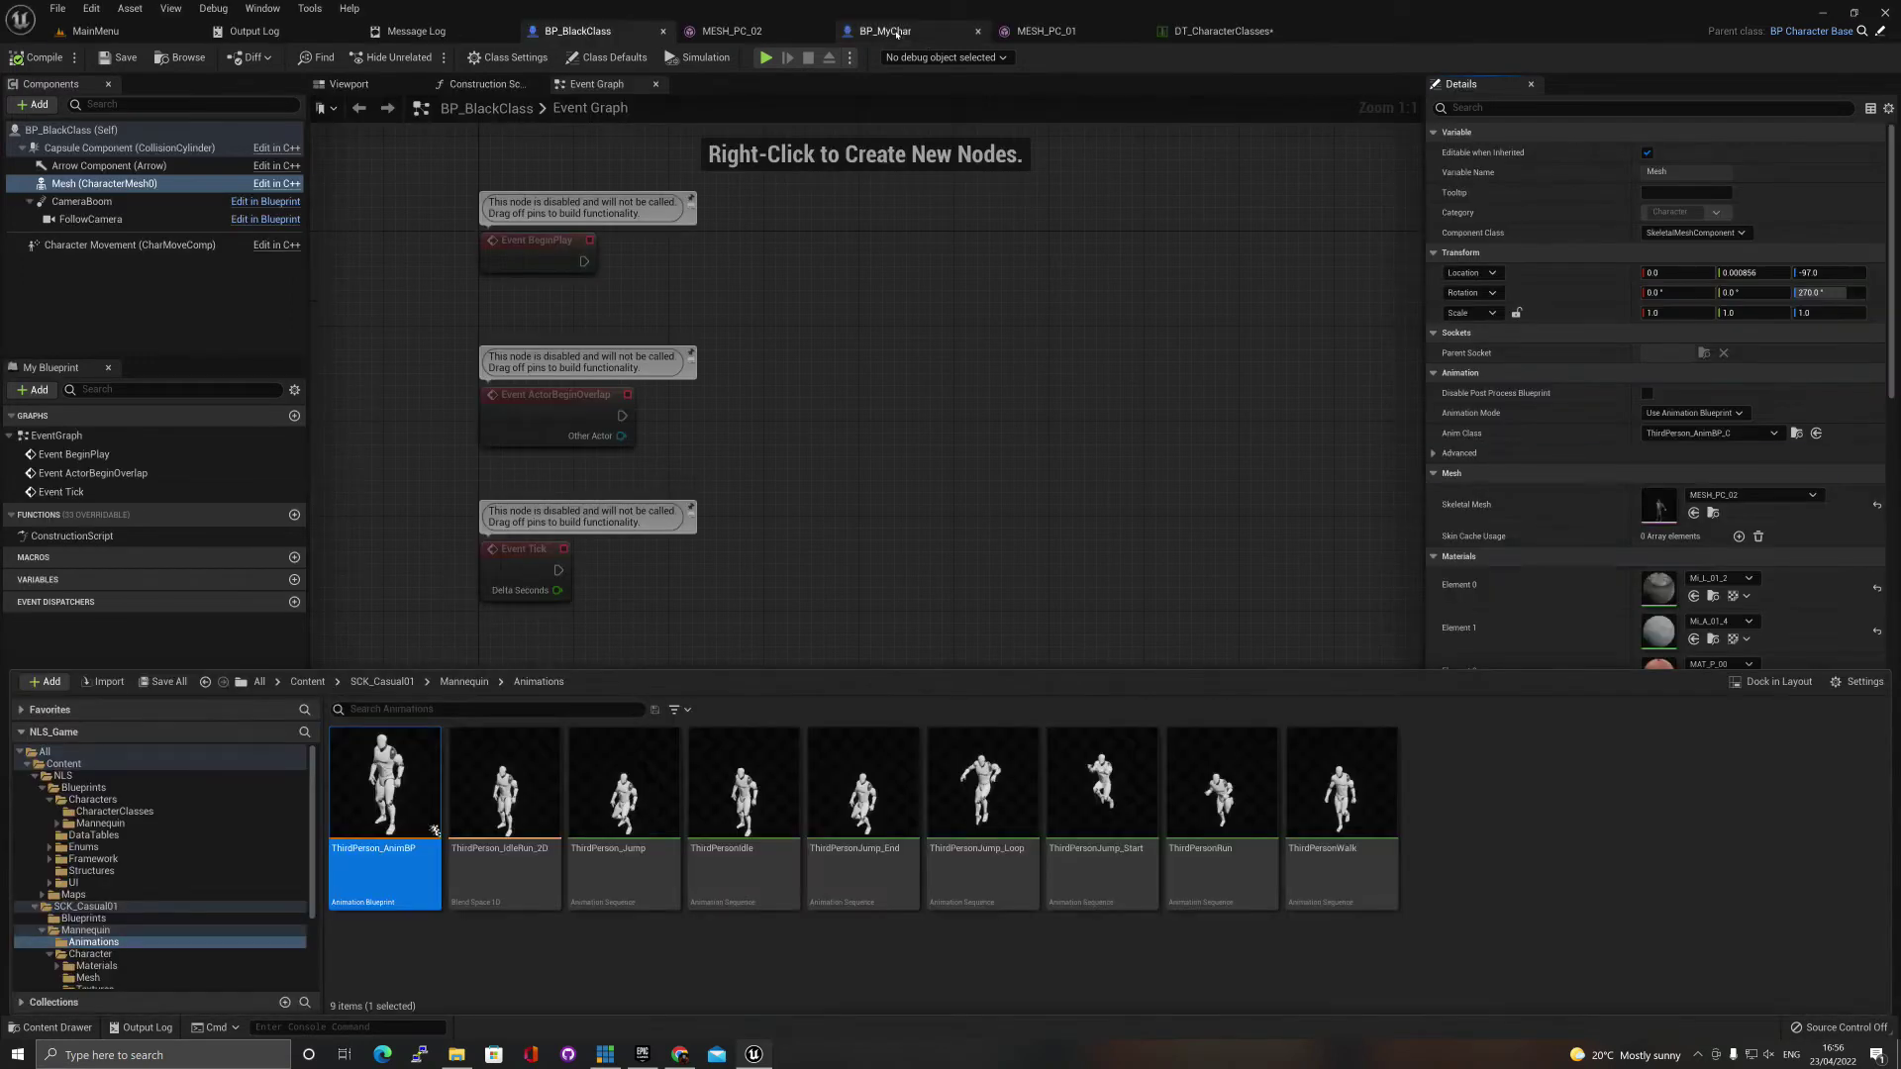
pyautogui.click(1558, 458)
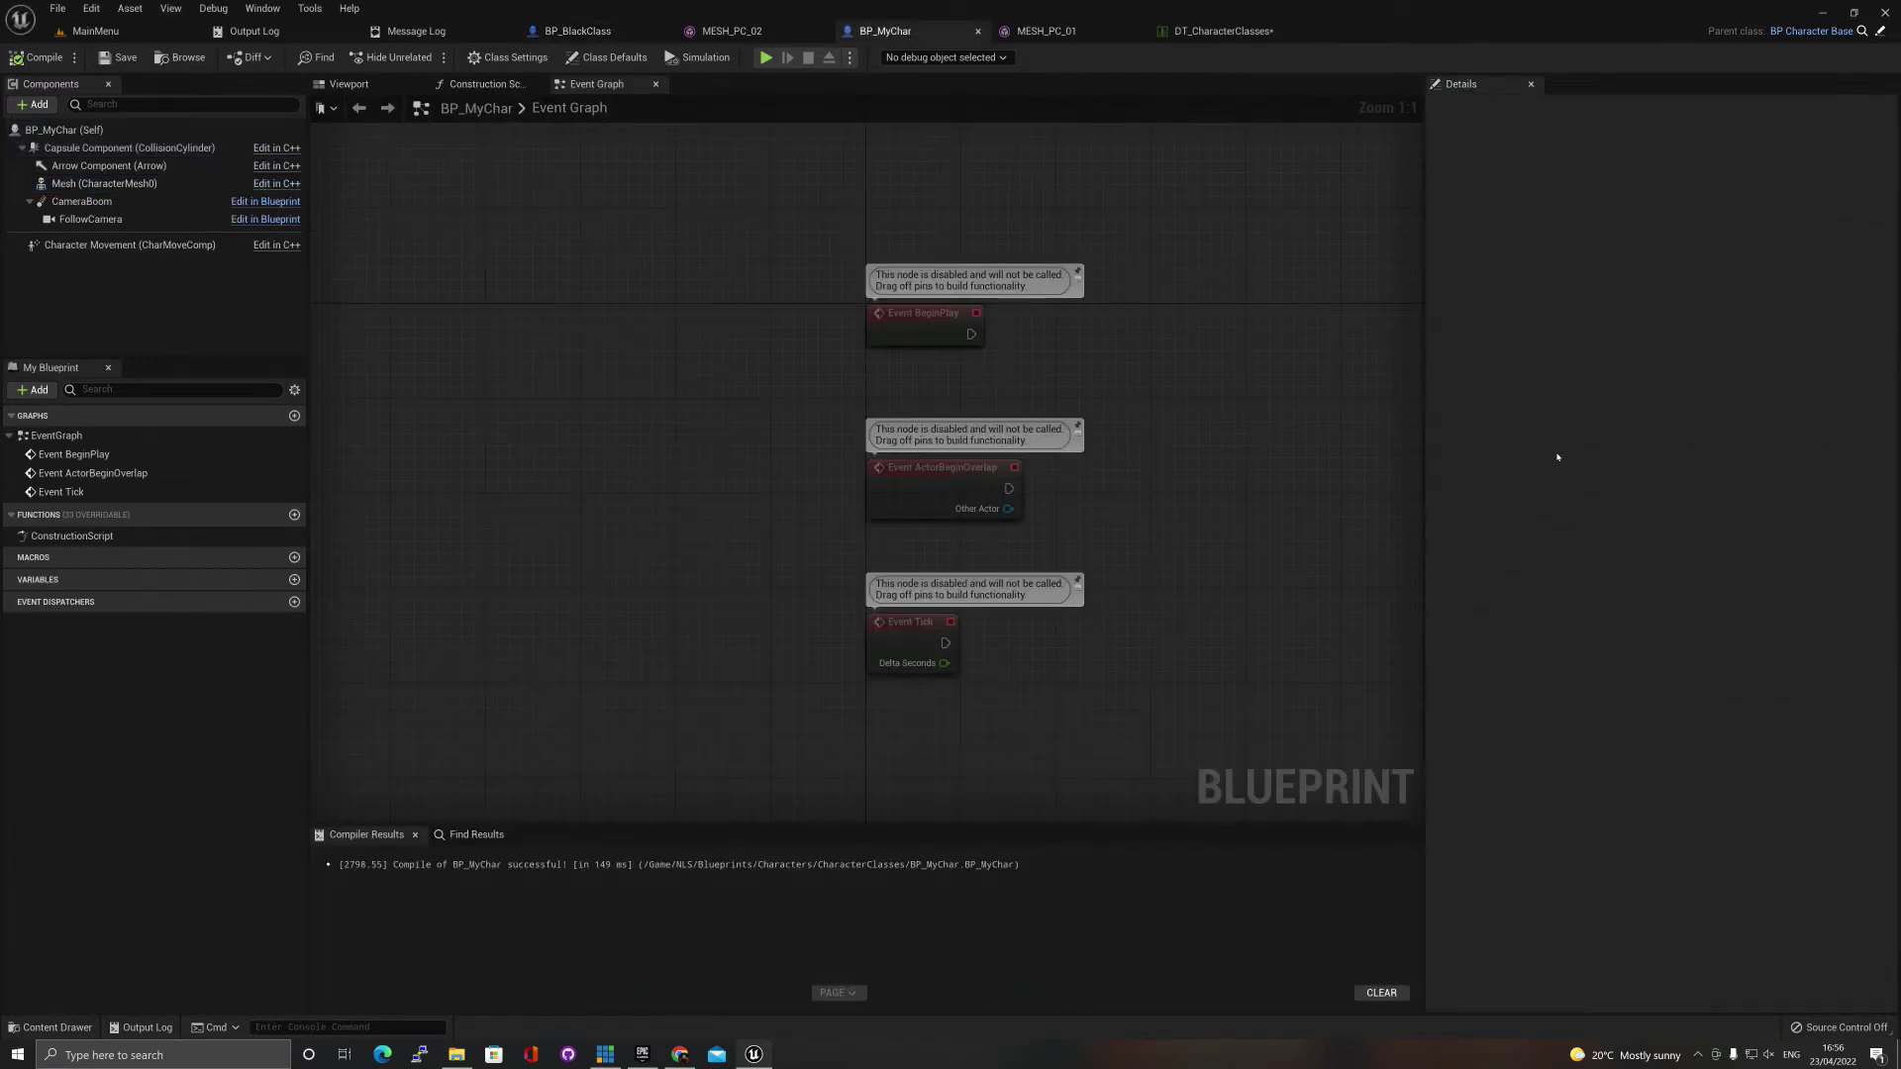
pyautogui.click(104, 184)
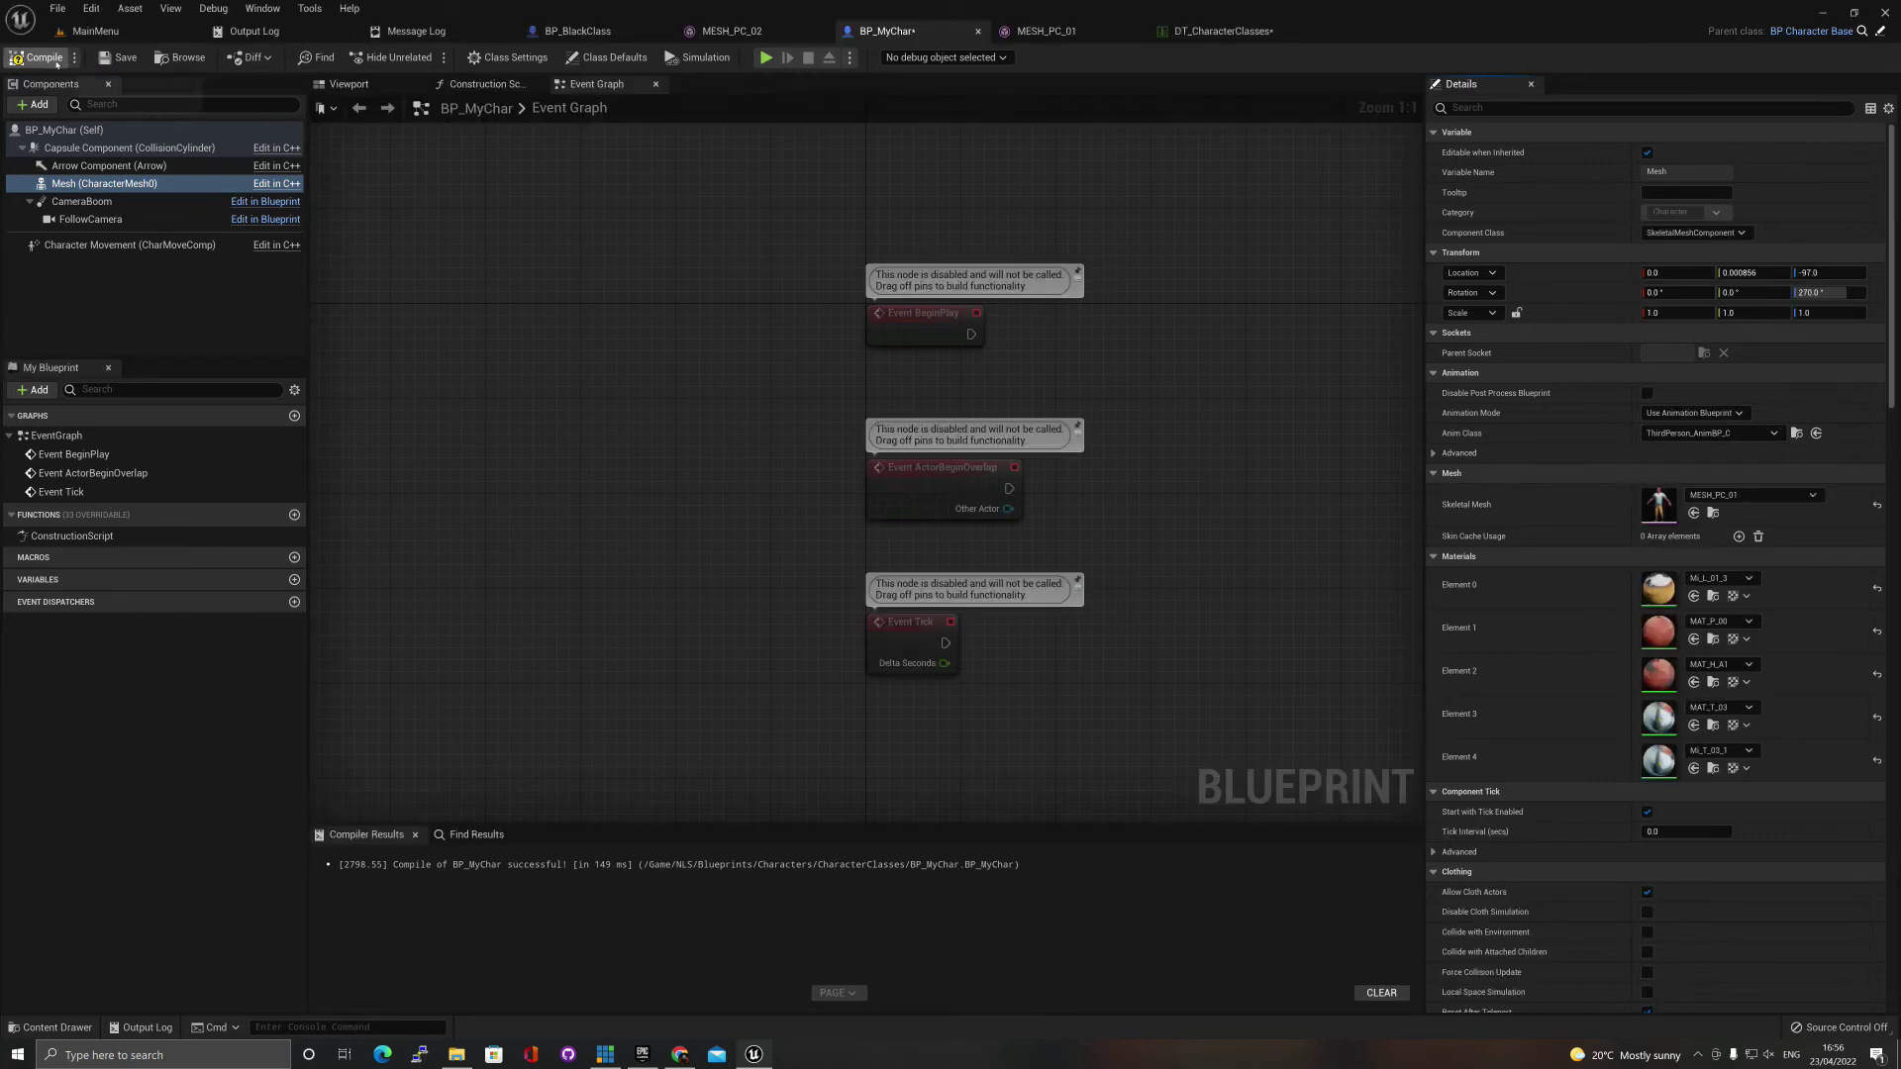
# Recompile BP_MyChar successfully and return to the DT_CharacterClasses data table.
pyautogui.click(38, 57)
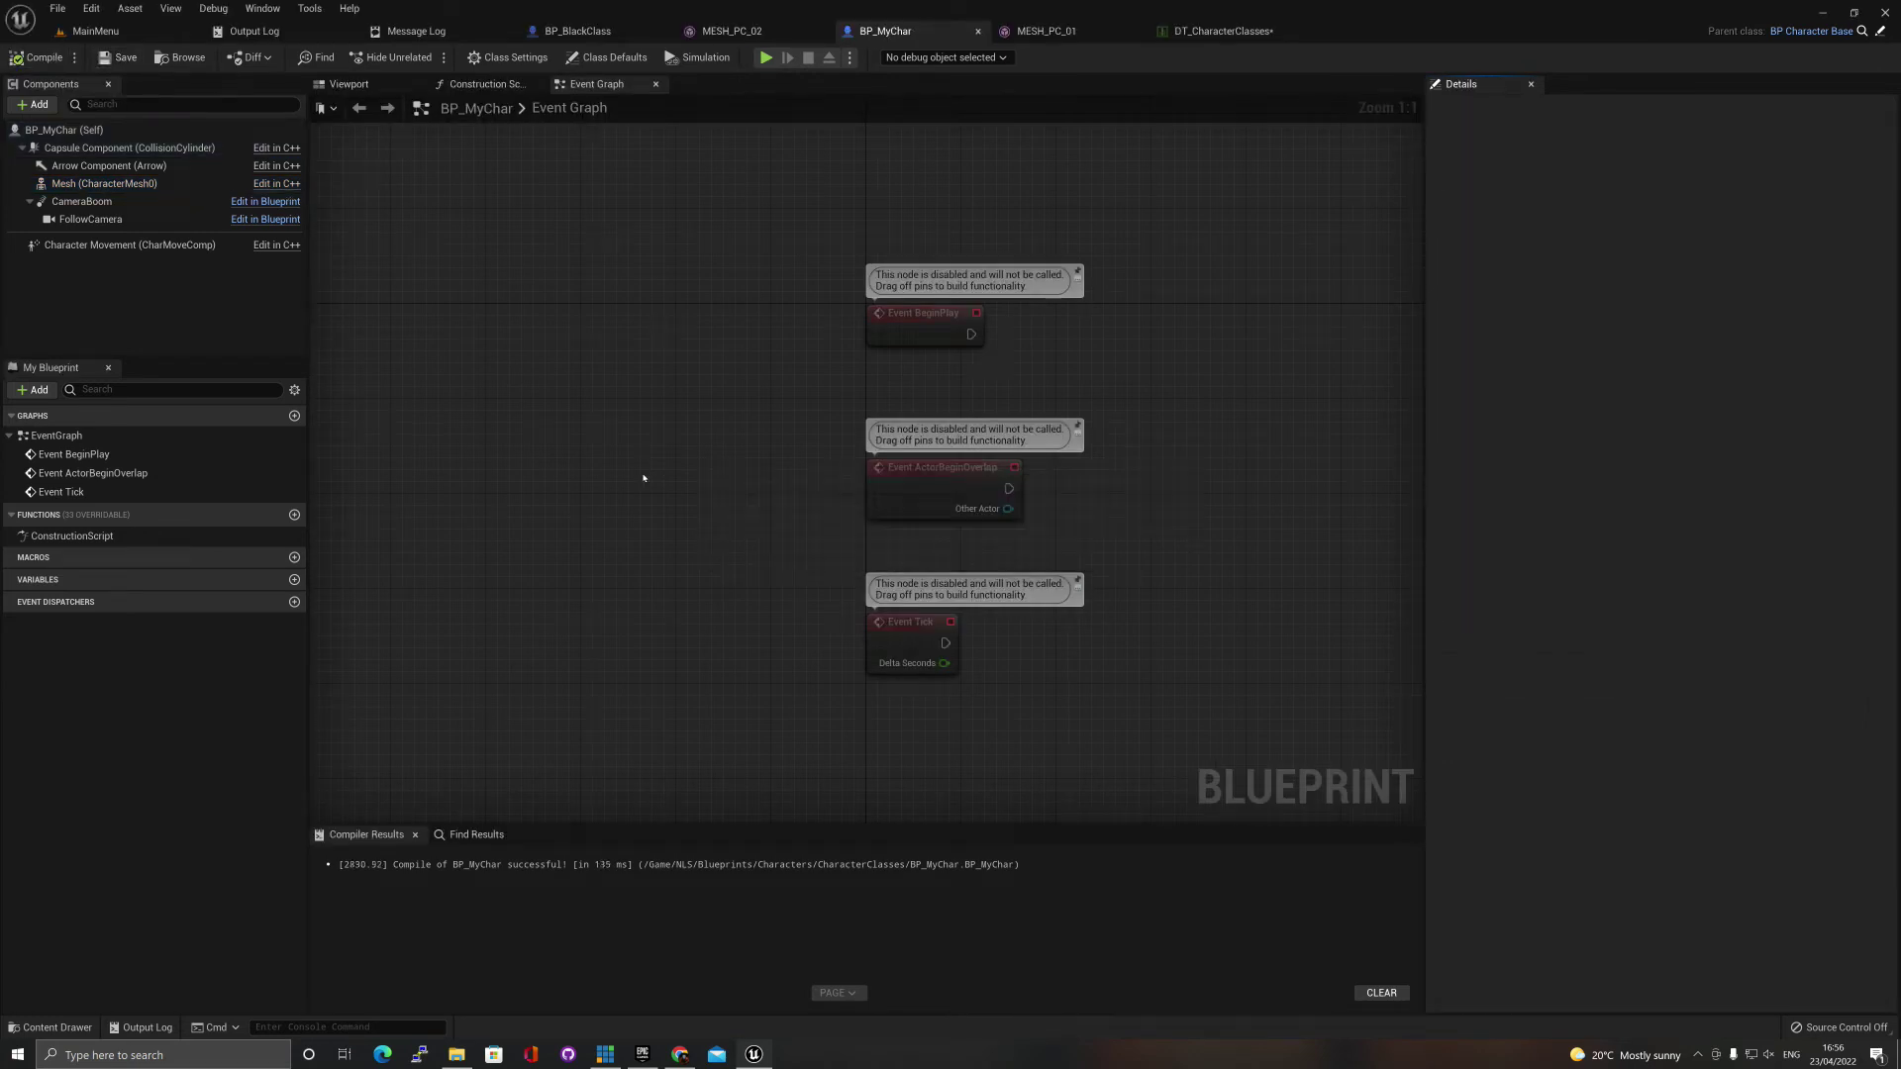
pyautogui.moveTo(768, 472); pyautogui.dragTo(430, 414, button='right')
pyautogui.click(1221, 30)
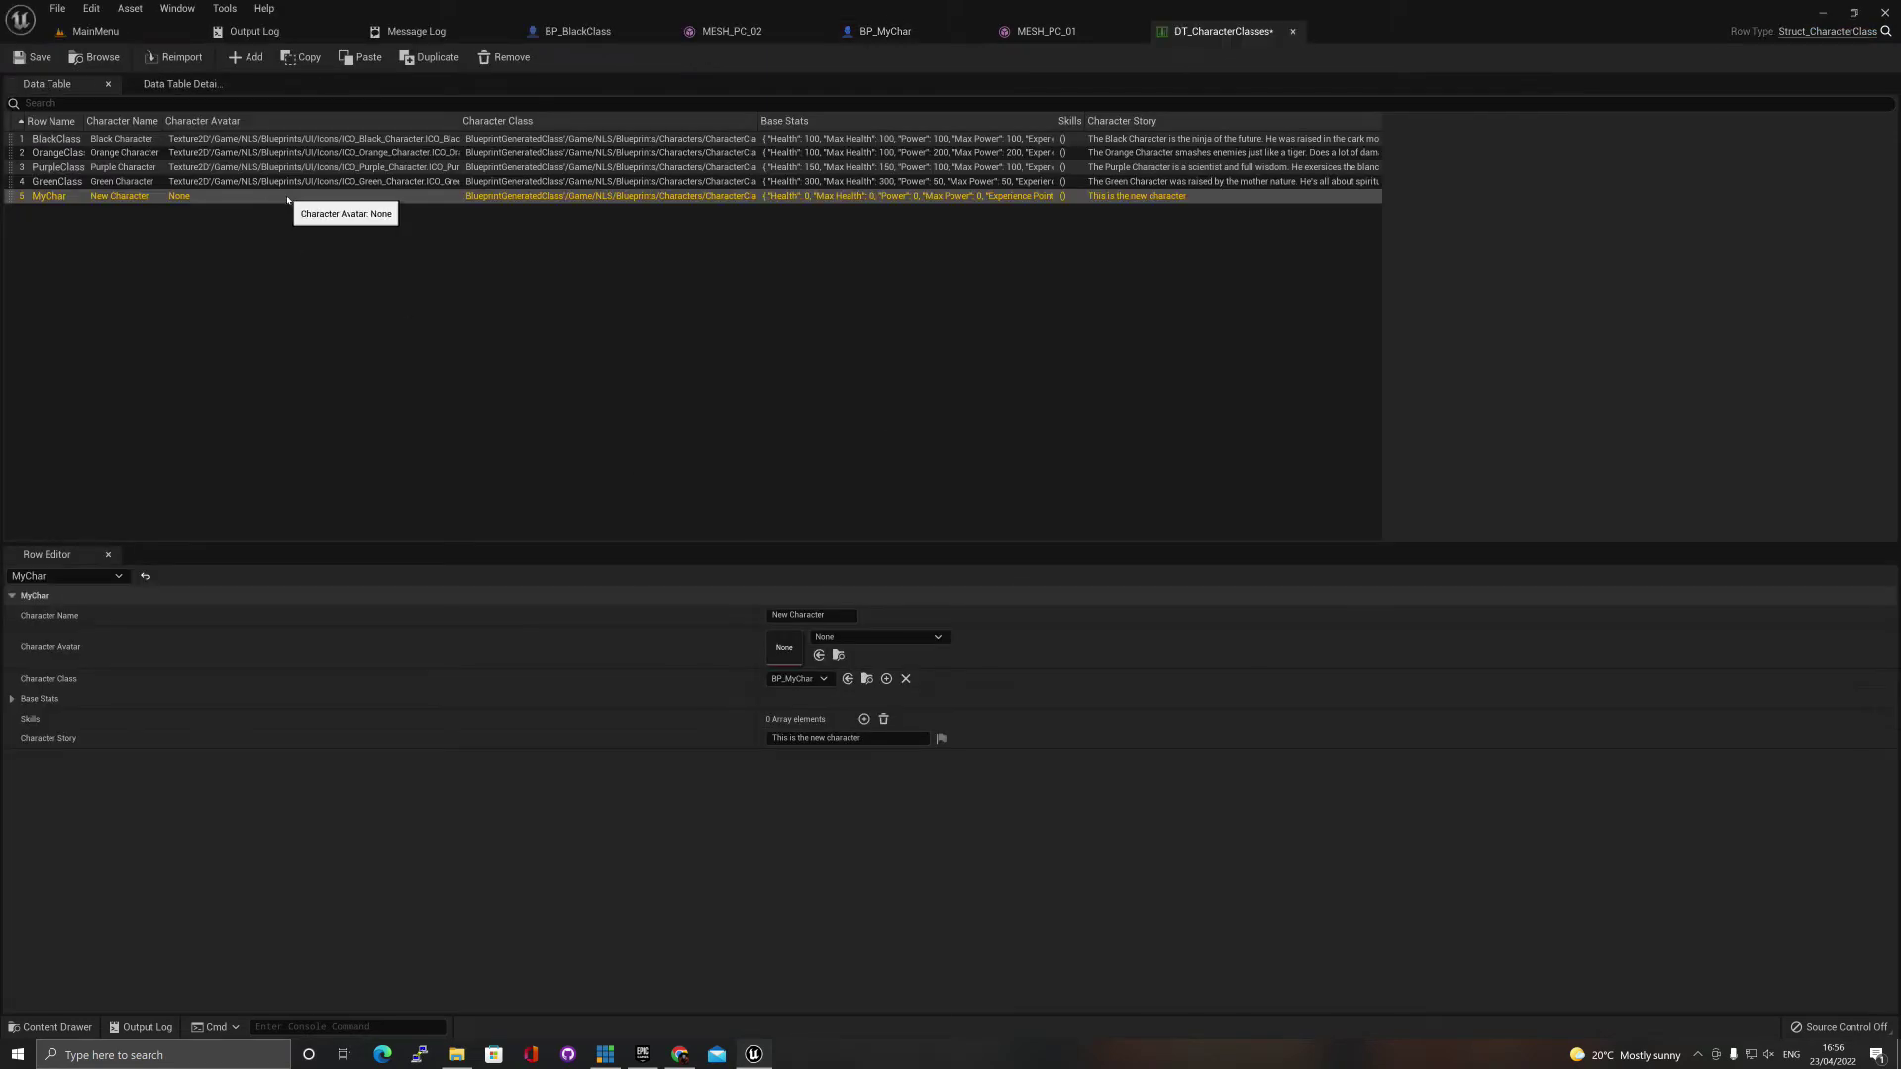
# Expand MyChar's Base Stats and set Health and Max Health to 500 and Power to 250.
pyautogui.click(12, 699)
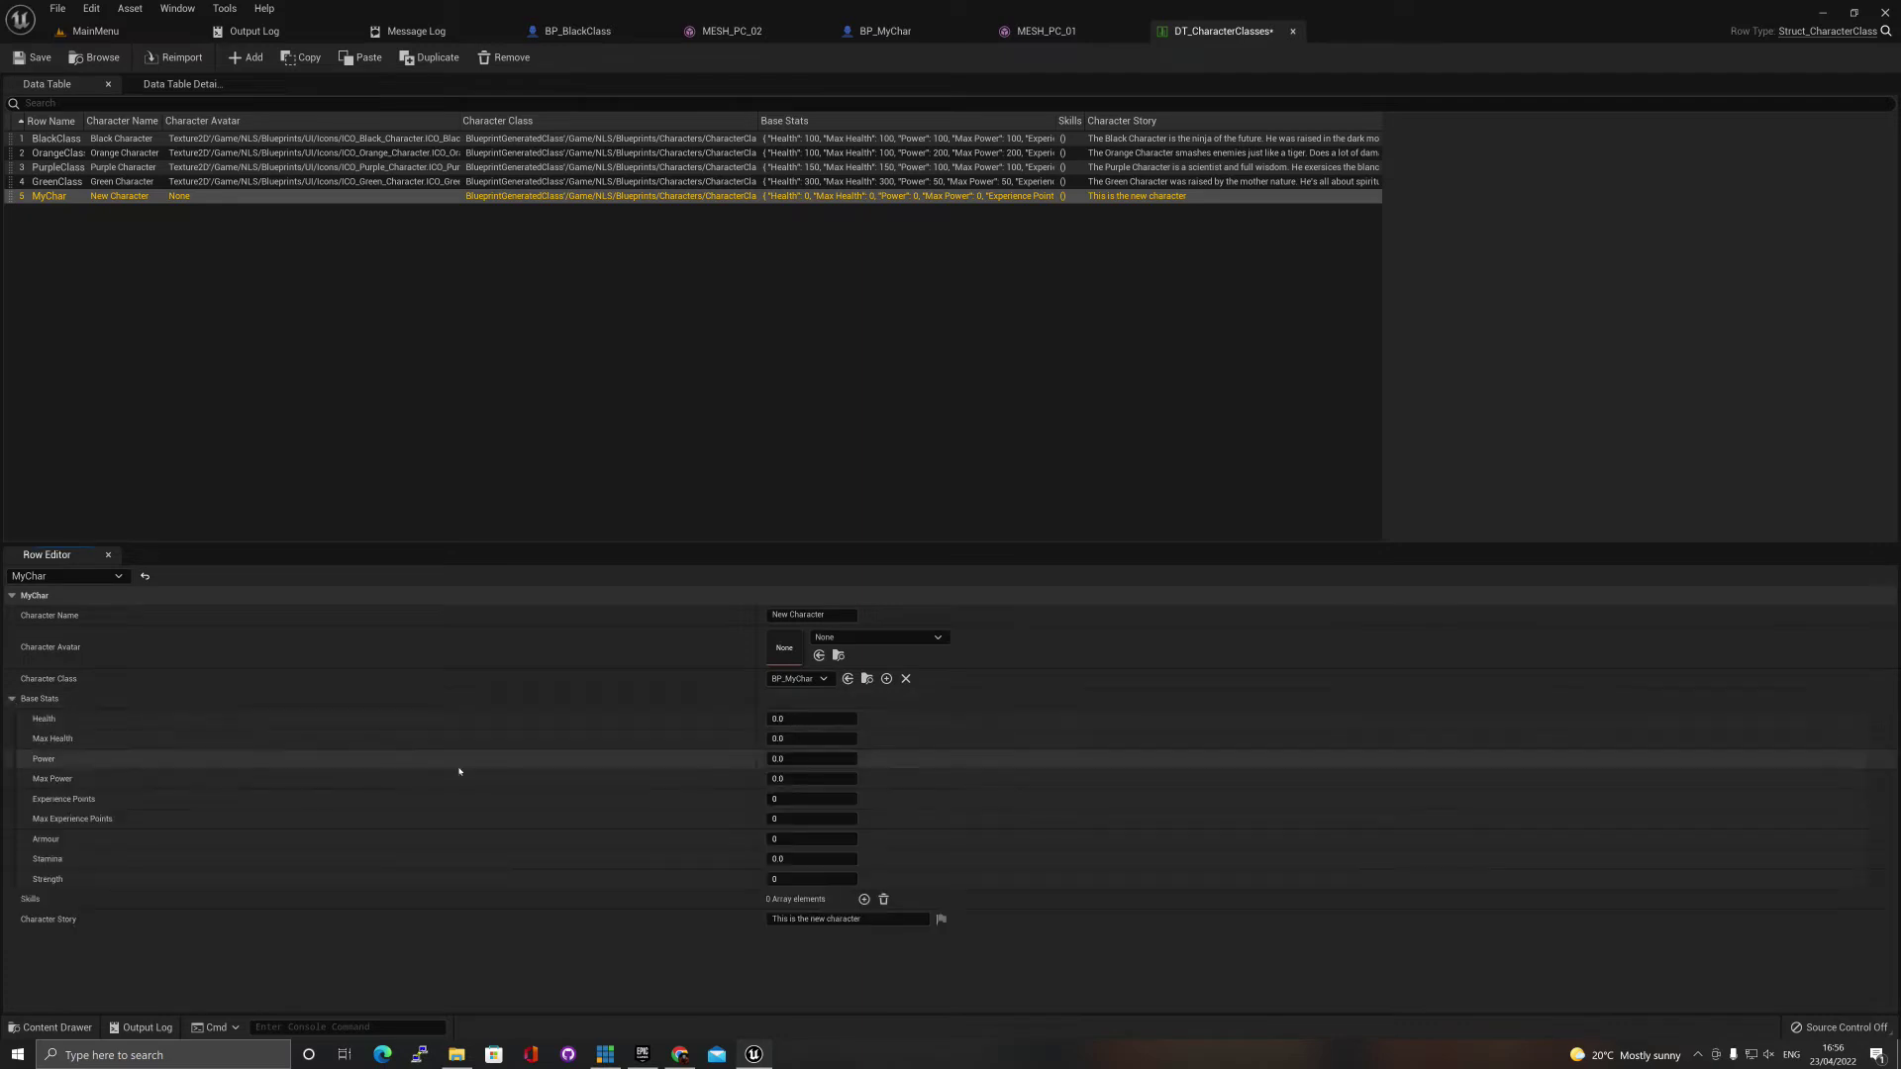
pyautogui.click(827, 723)
pyautogui.write('500')
pyautogui.press('Tab')
pyautogui.write('5')
pyautogui.press('Tab')
pyautogui.write('250')
pyautogui.press('Tab')
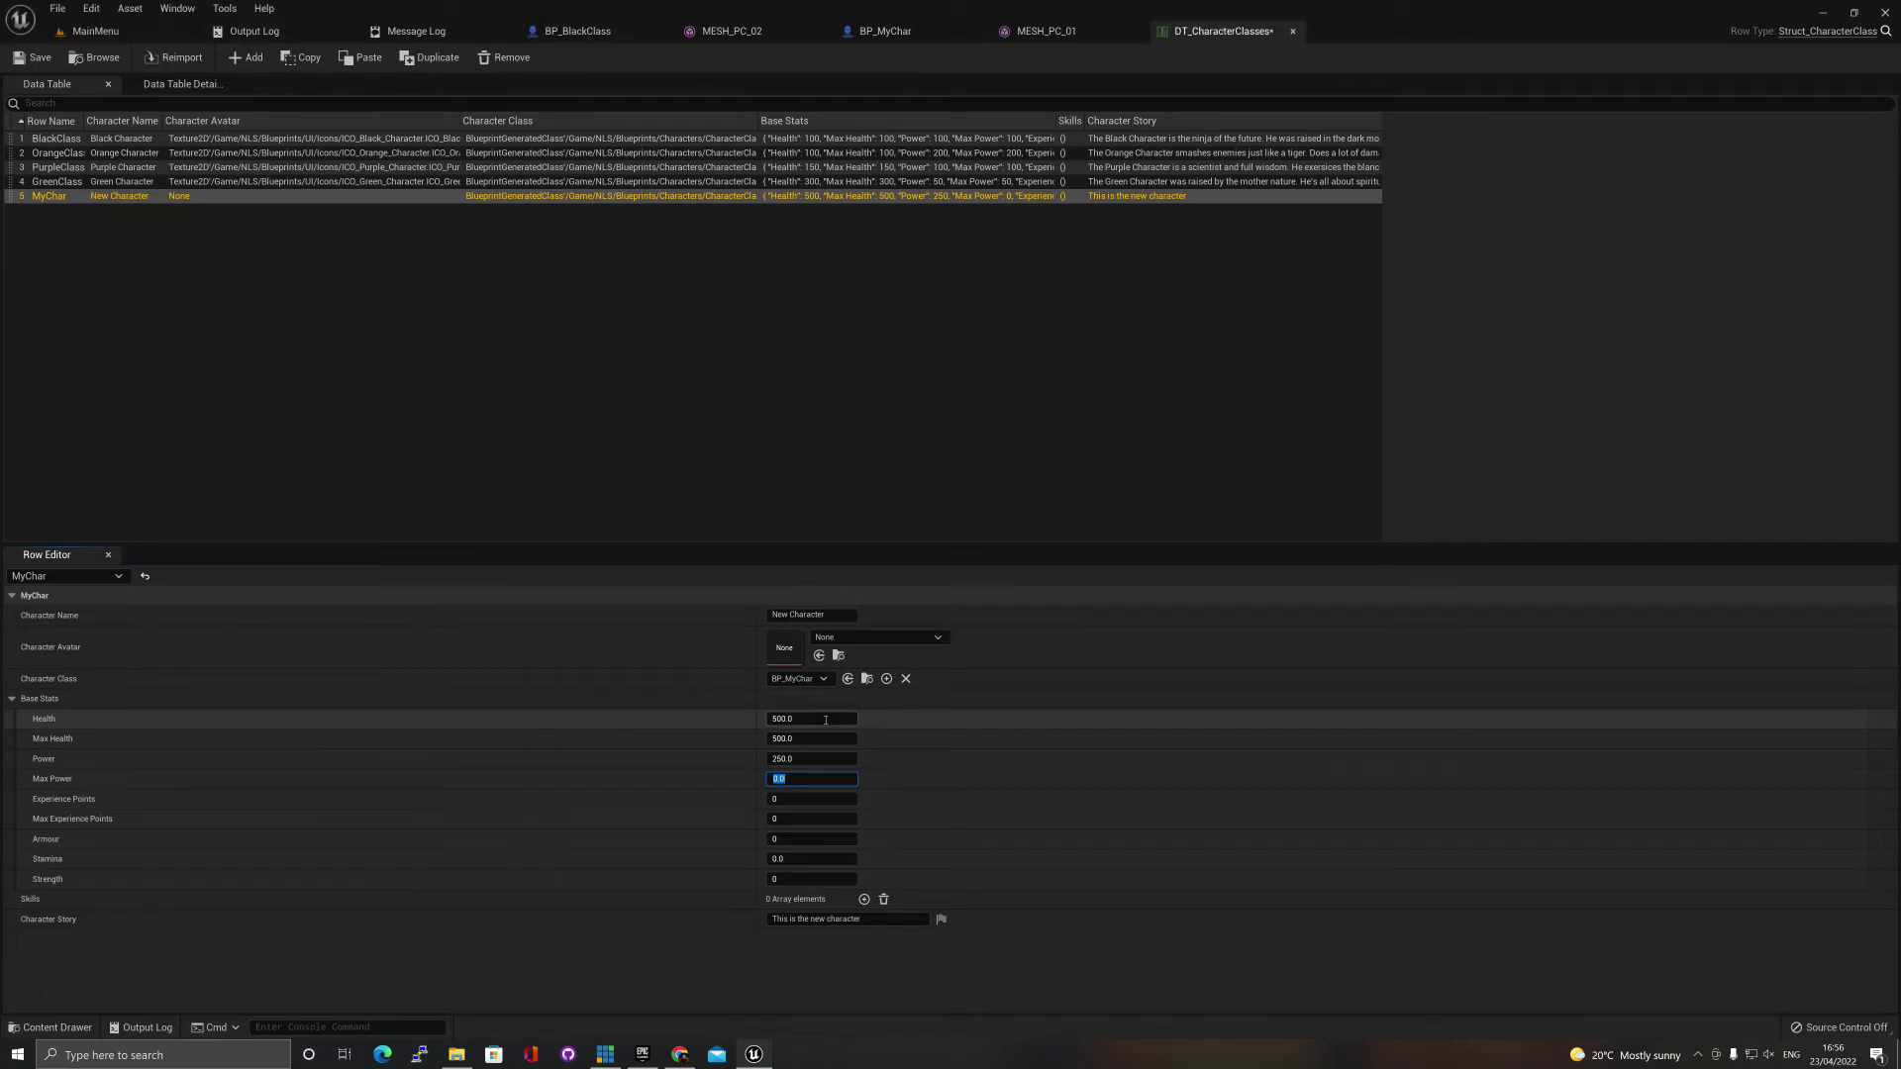
# Set Max Power 250, Max Experience 1000, Armour 600, Stamina 150 and Strength 400.
pyautogui.write('250')
pyautogui.press('Tab')
pyautogui.press('Tab')
pyautogui.write('1000')
pyautogui.press('Tab')
pyautogui.press('Tab')
pyautogui.write('150')
pyautogui.press('Tab')
pyautogui.write('400')
pyautogui.press('Return')
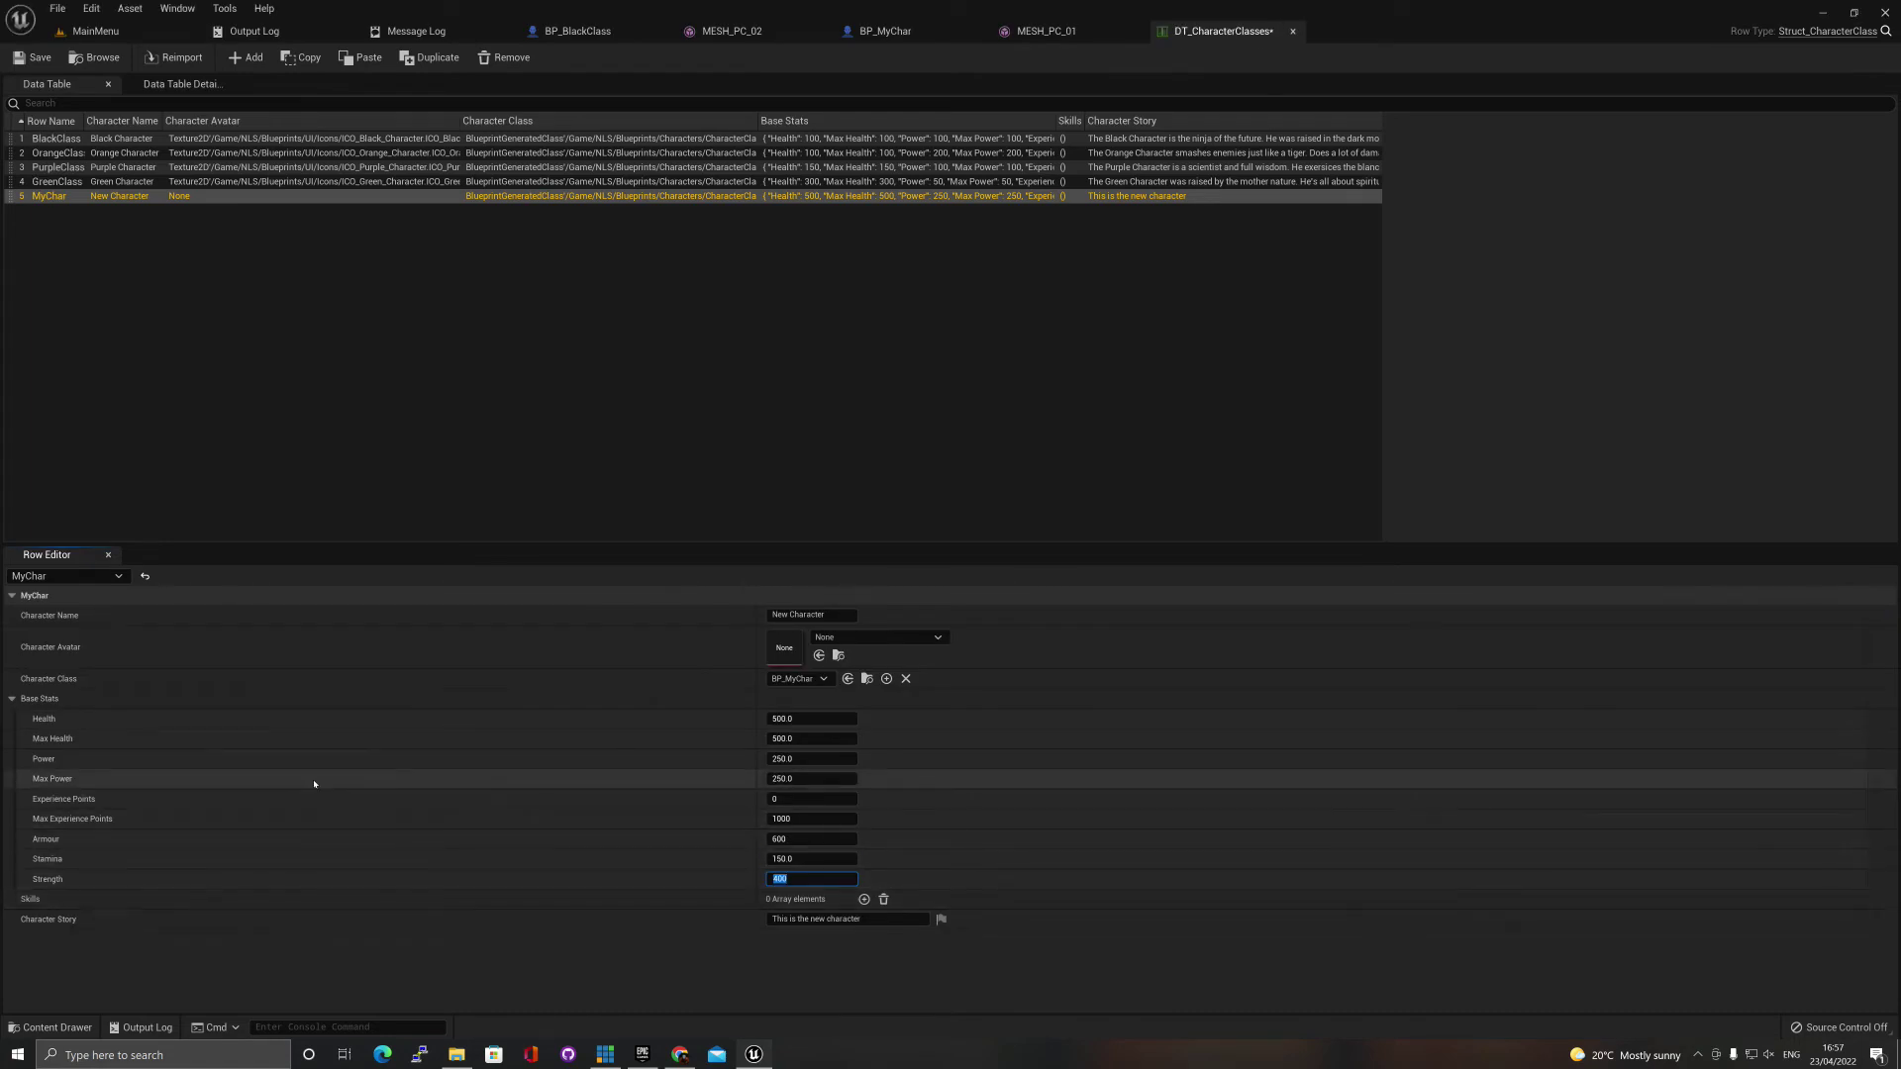
# In BP_MyChar's Viewport, turn off the Capsule Component's Rendering > Visible setting.
pyautogui.click(884, 31)
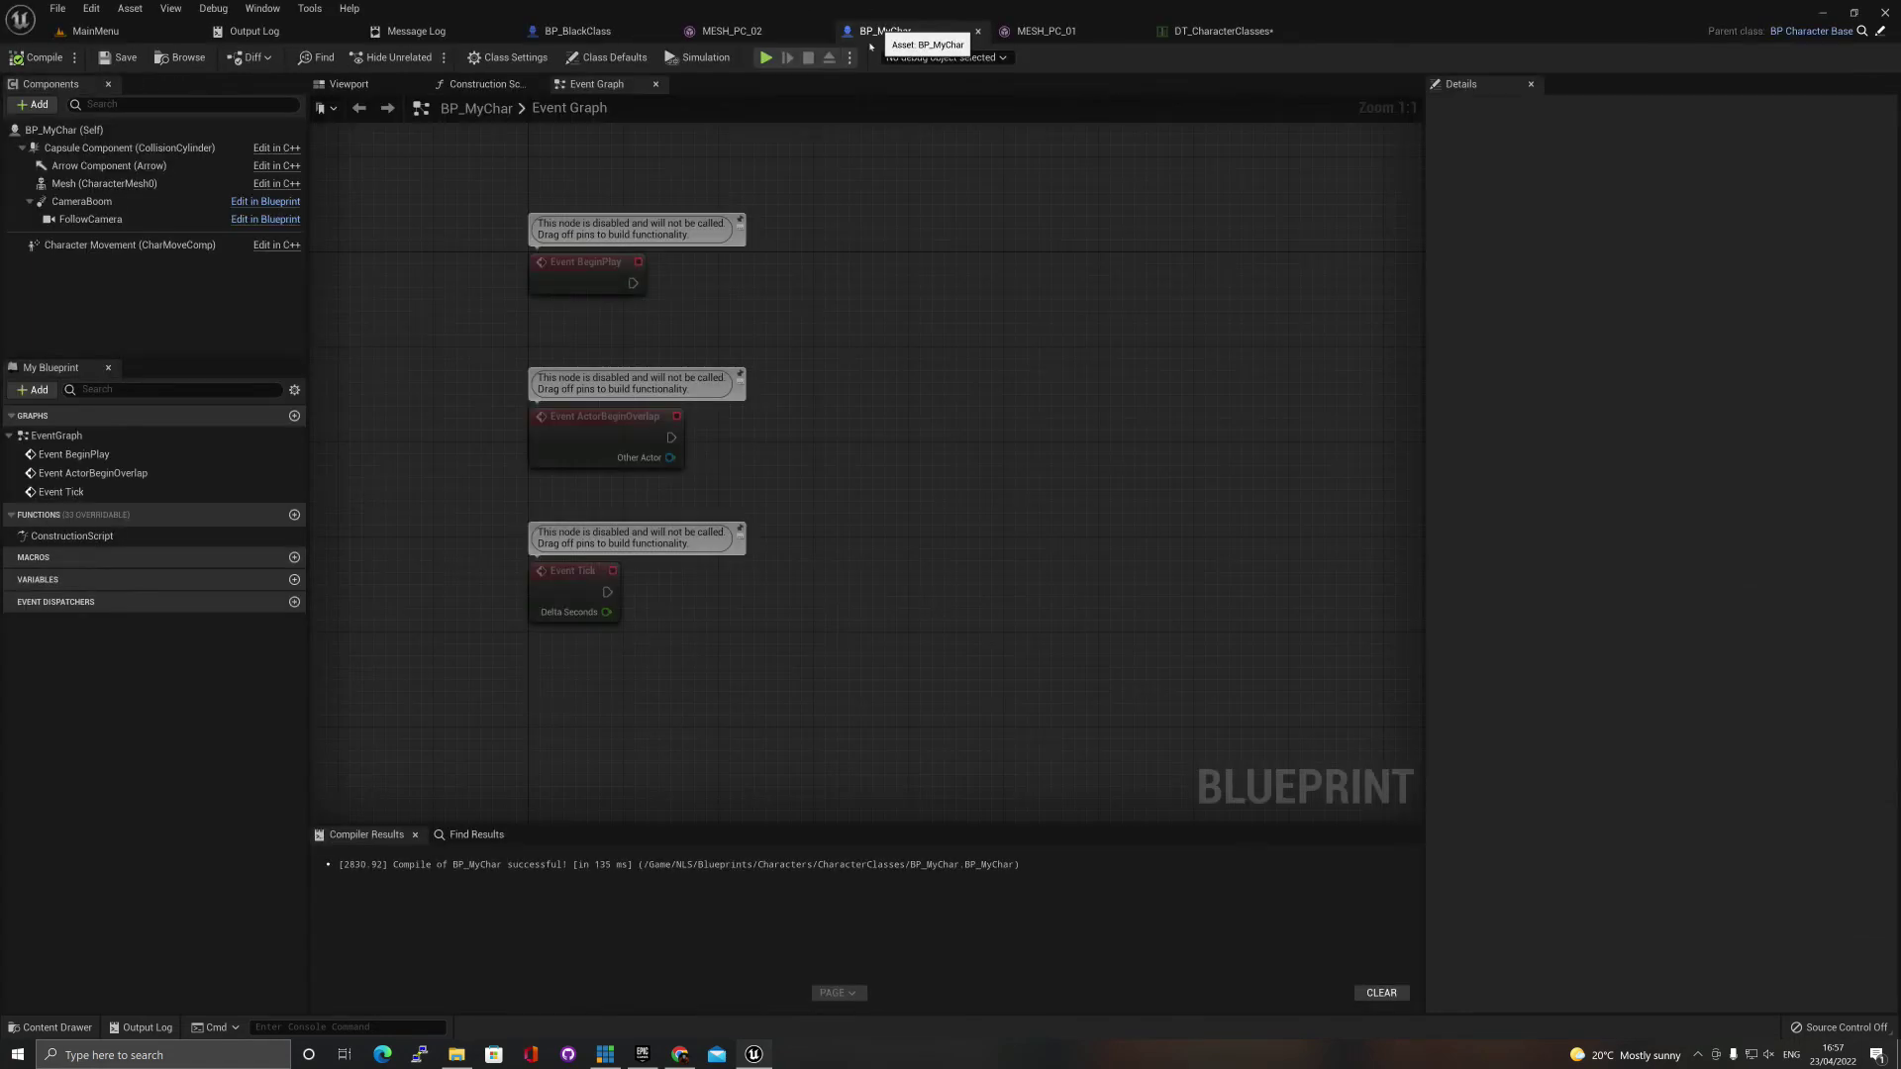
pyautogui.click(366, 84)
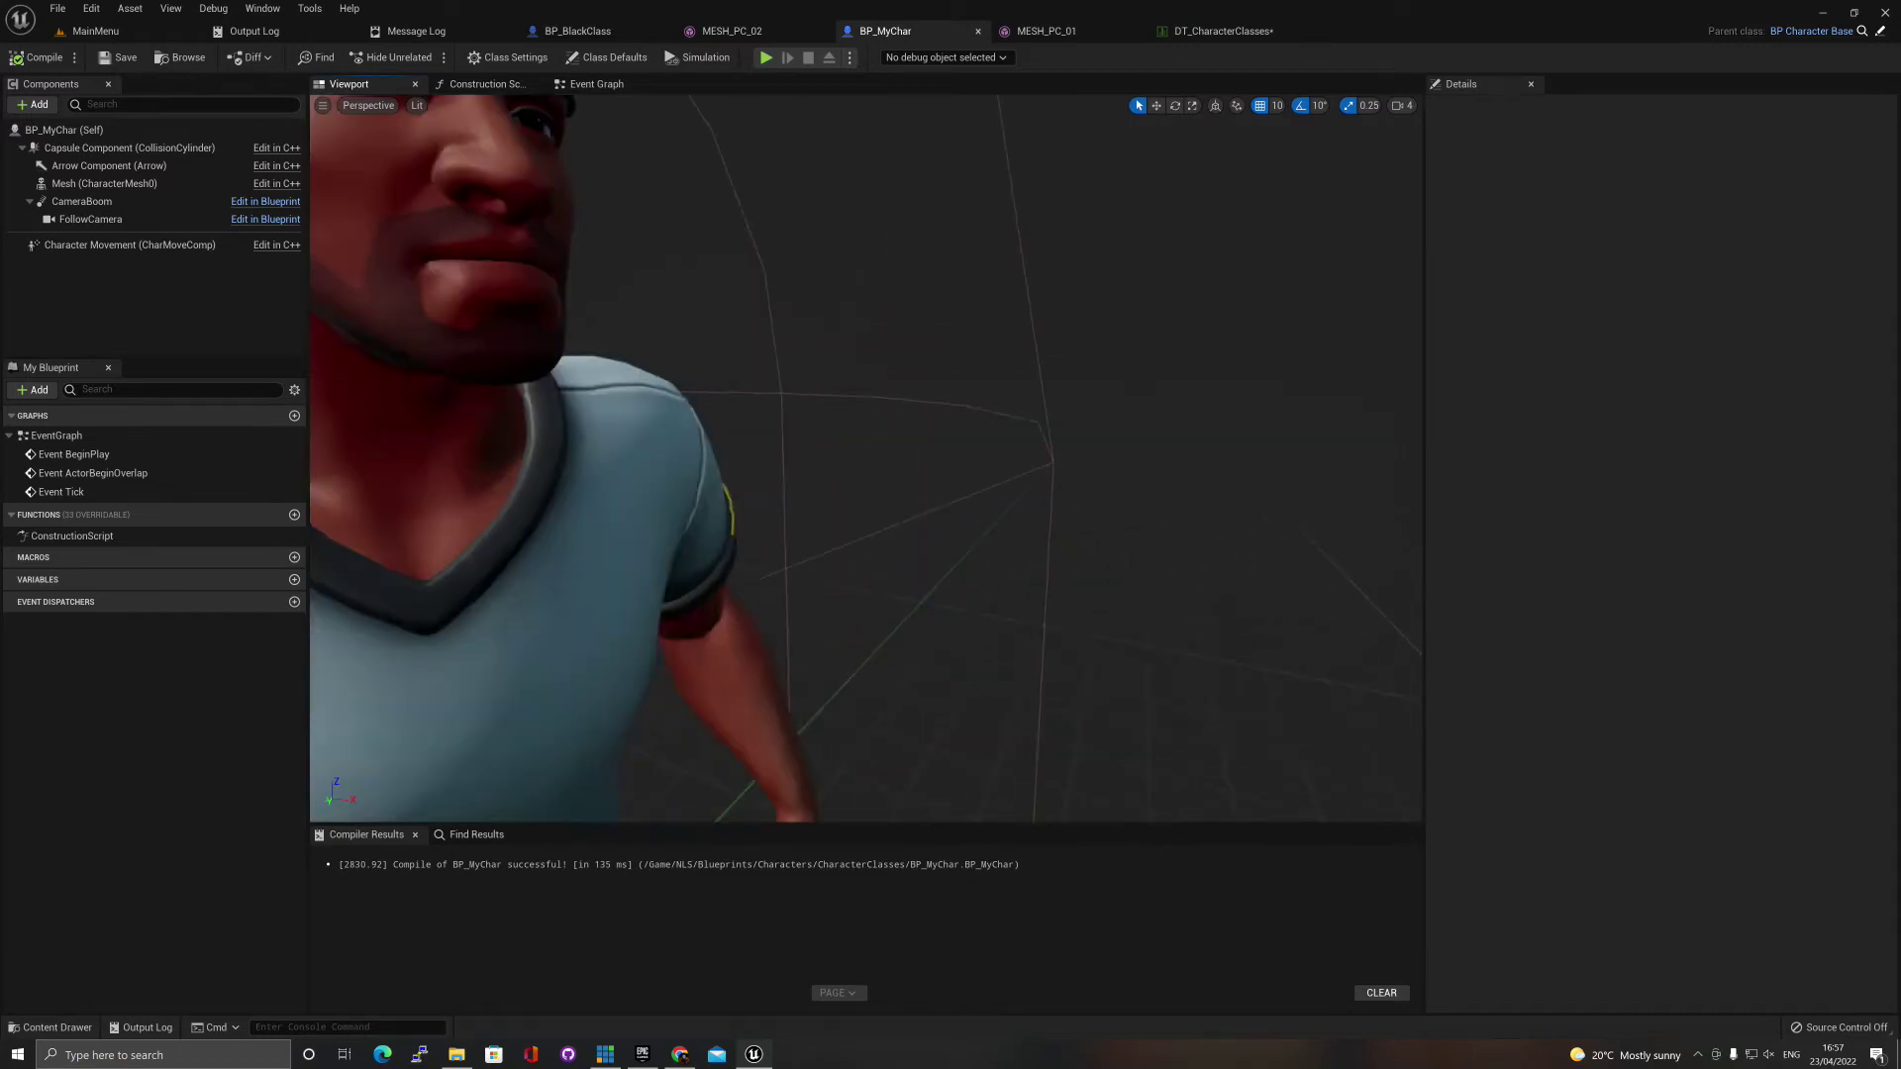
pyautogui.moveTo(869, 212); pyautogui.dragTo(812, 212, button='right')
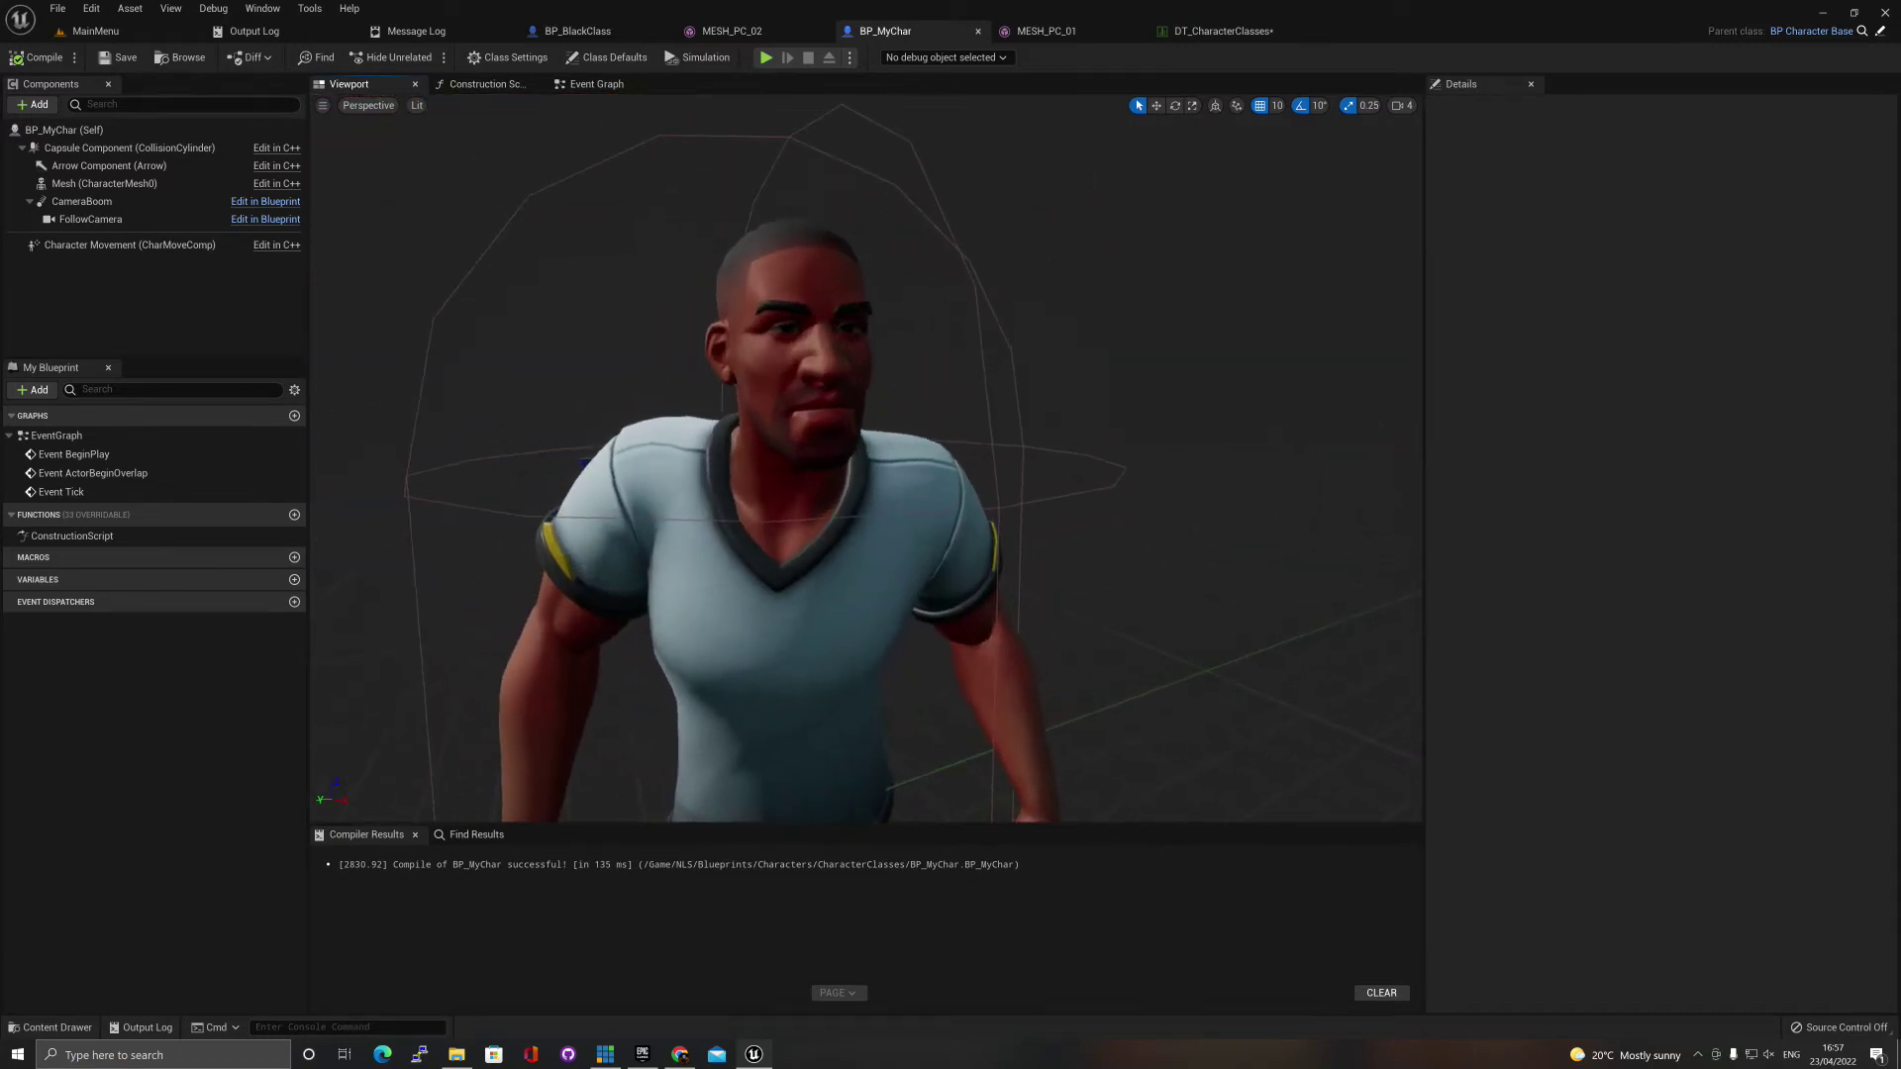
pyautogui.click(840, 161)
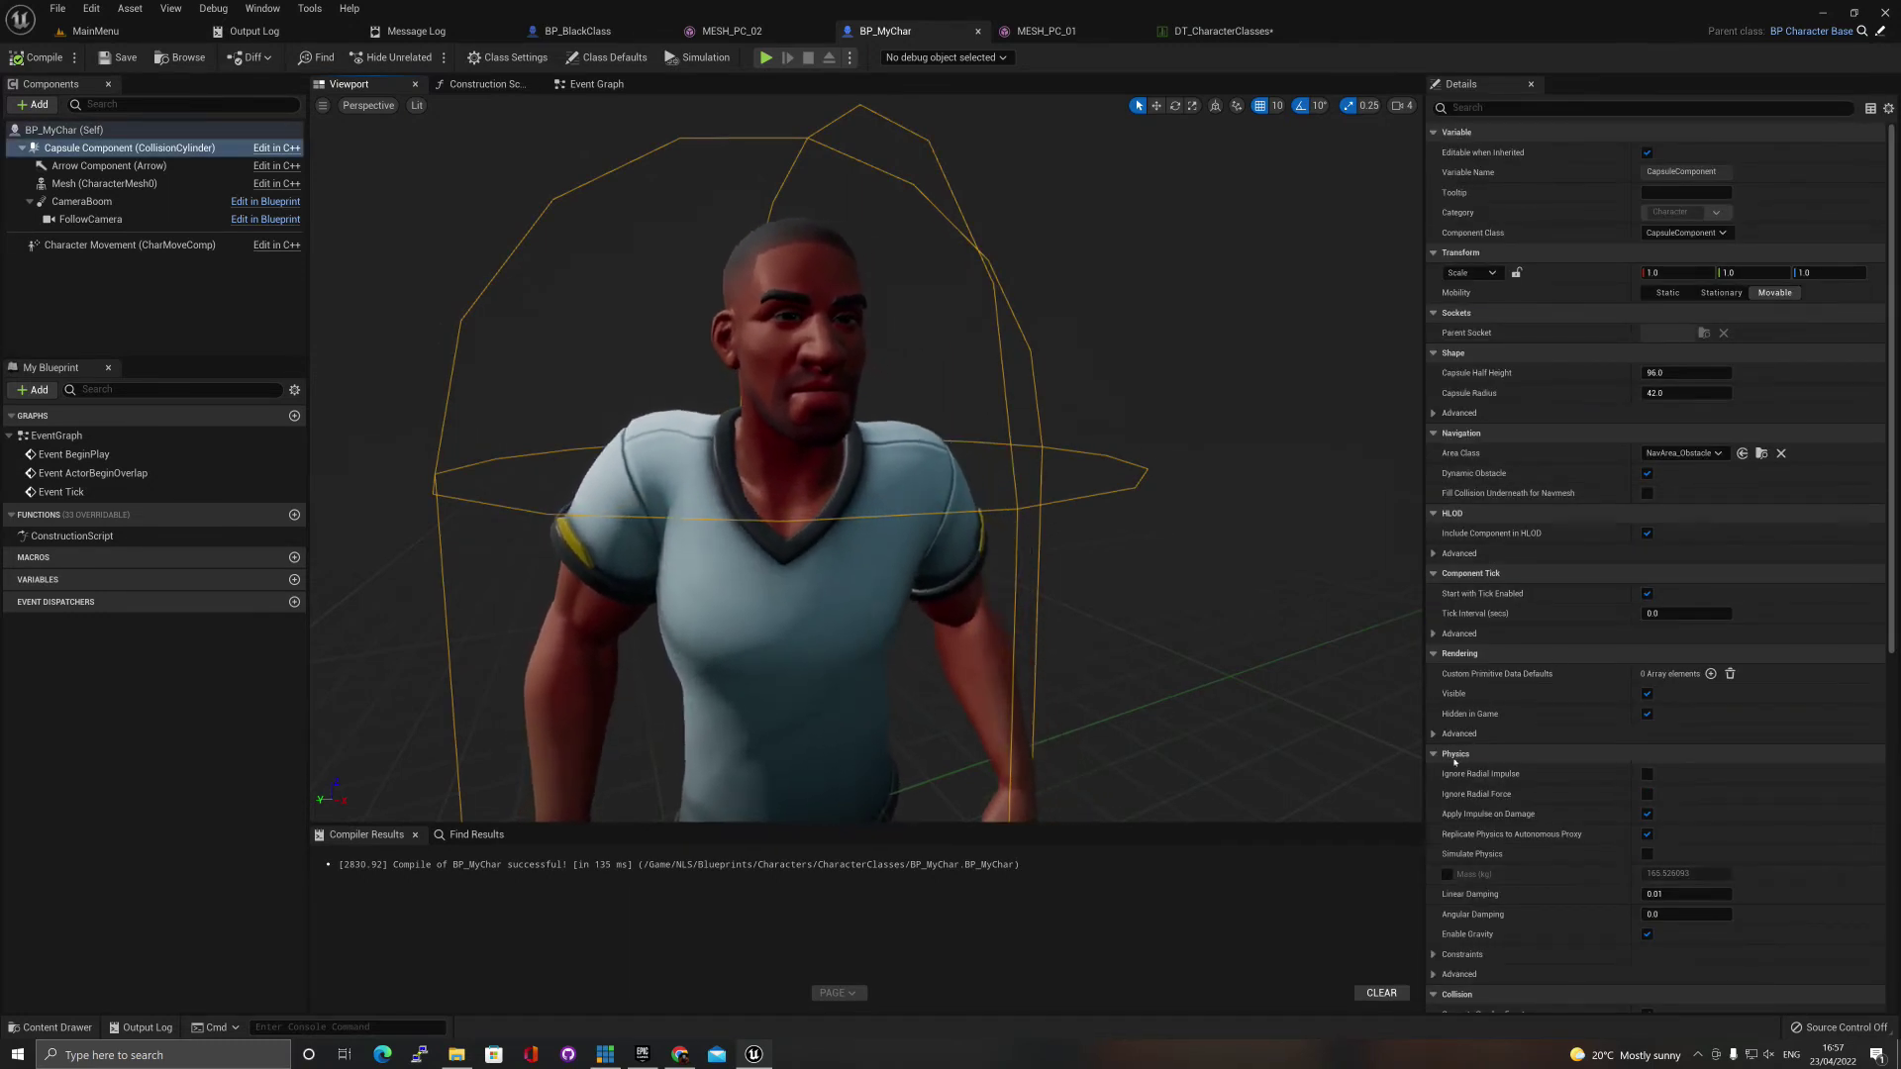
pyautogui.click(1589, 755)
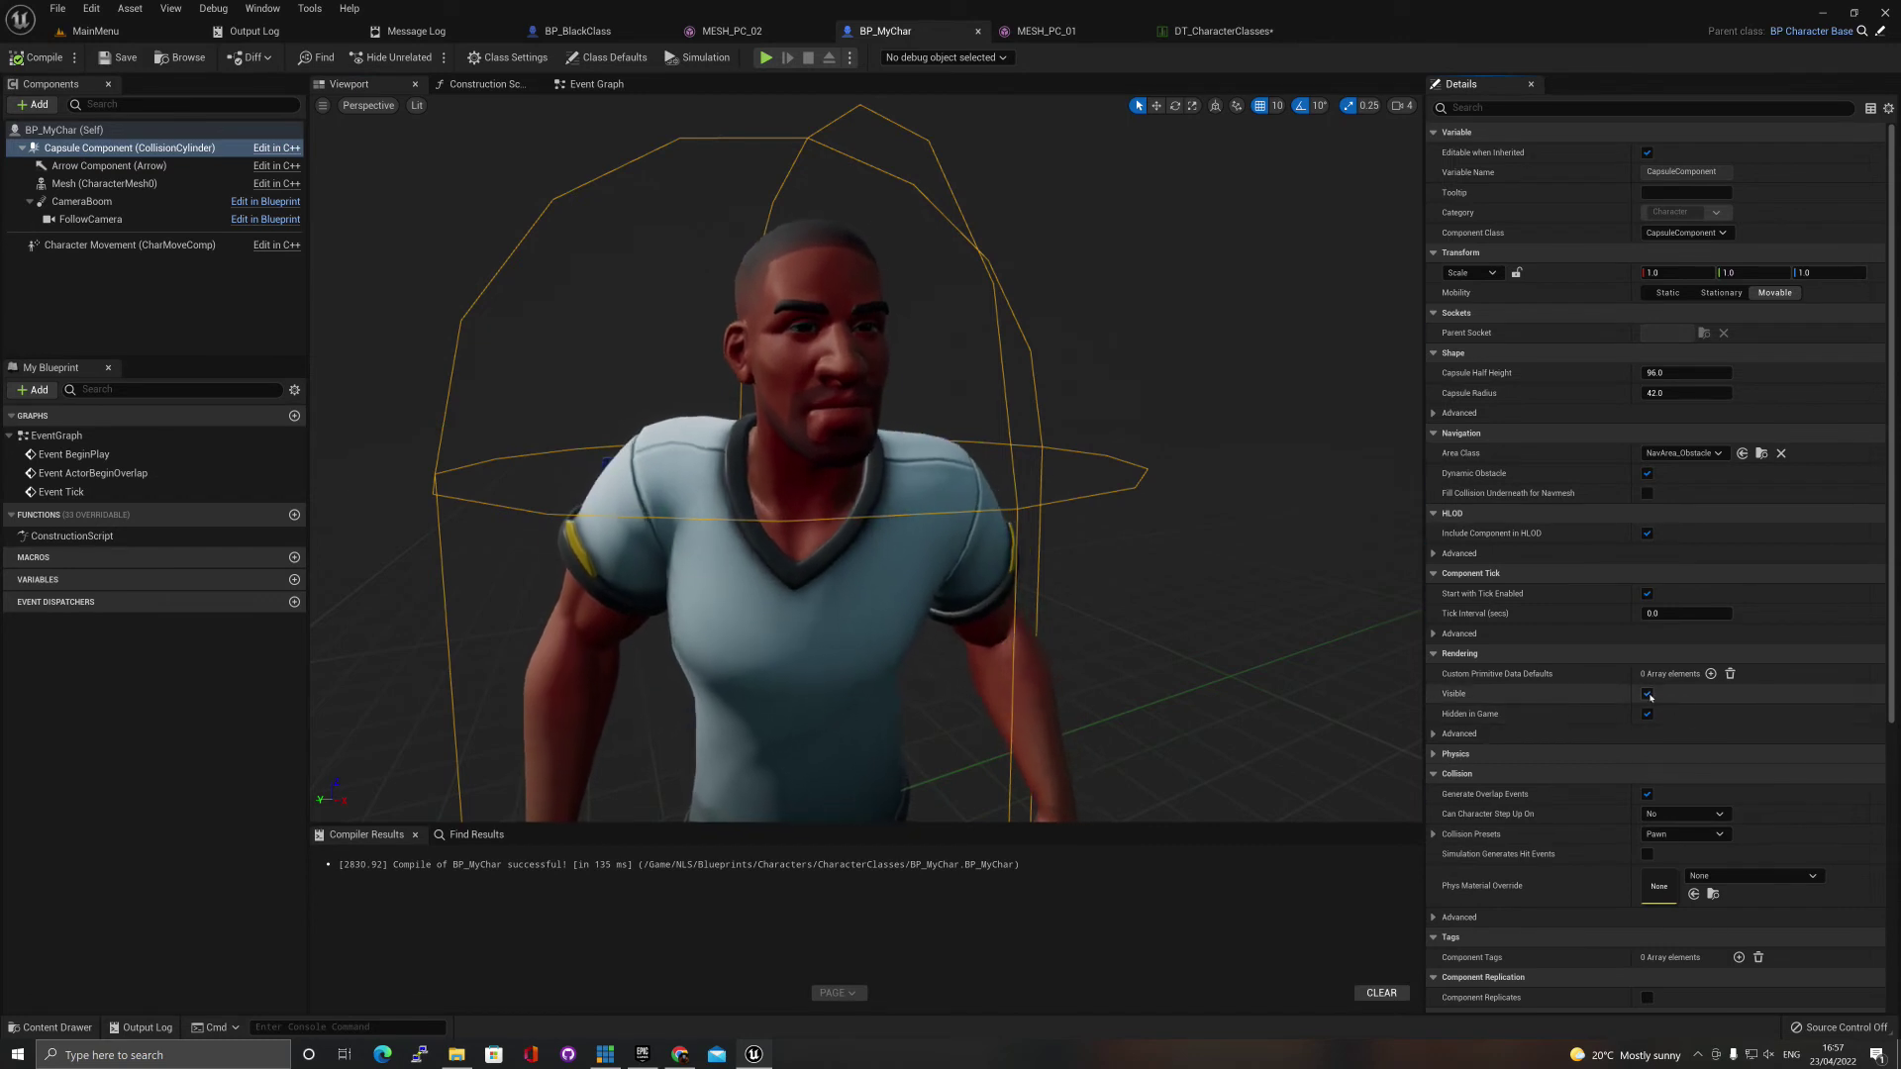
pyautogui.click(1646, 694)
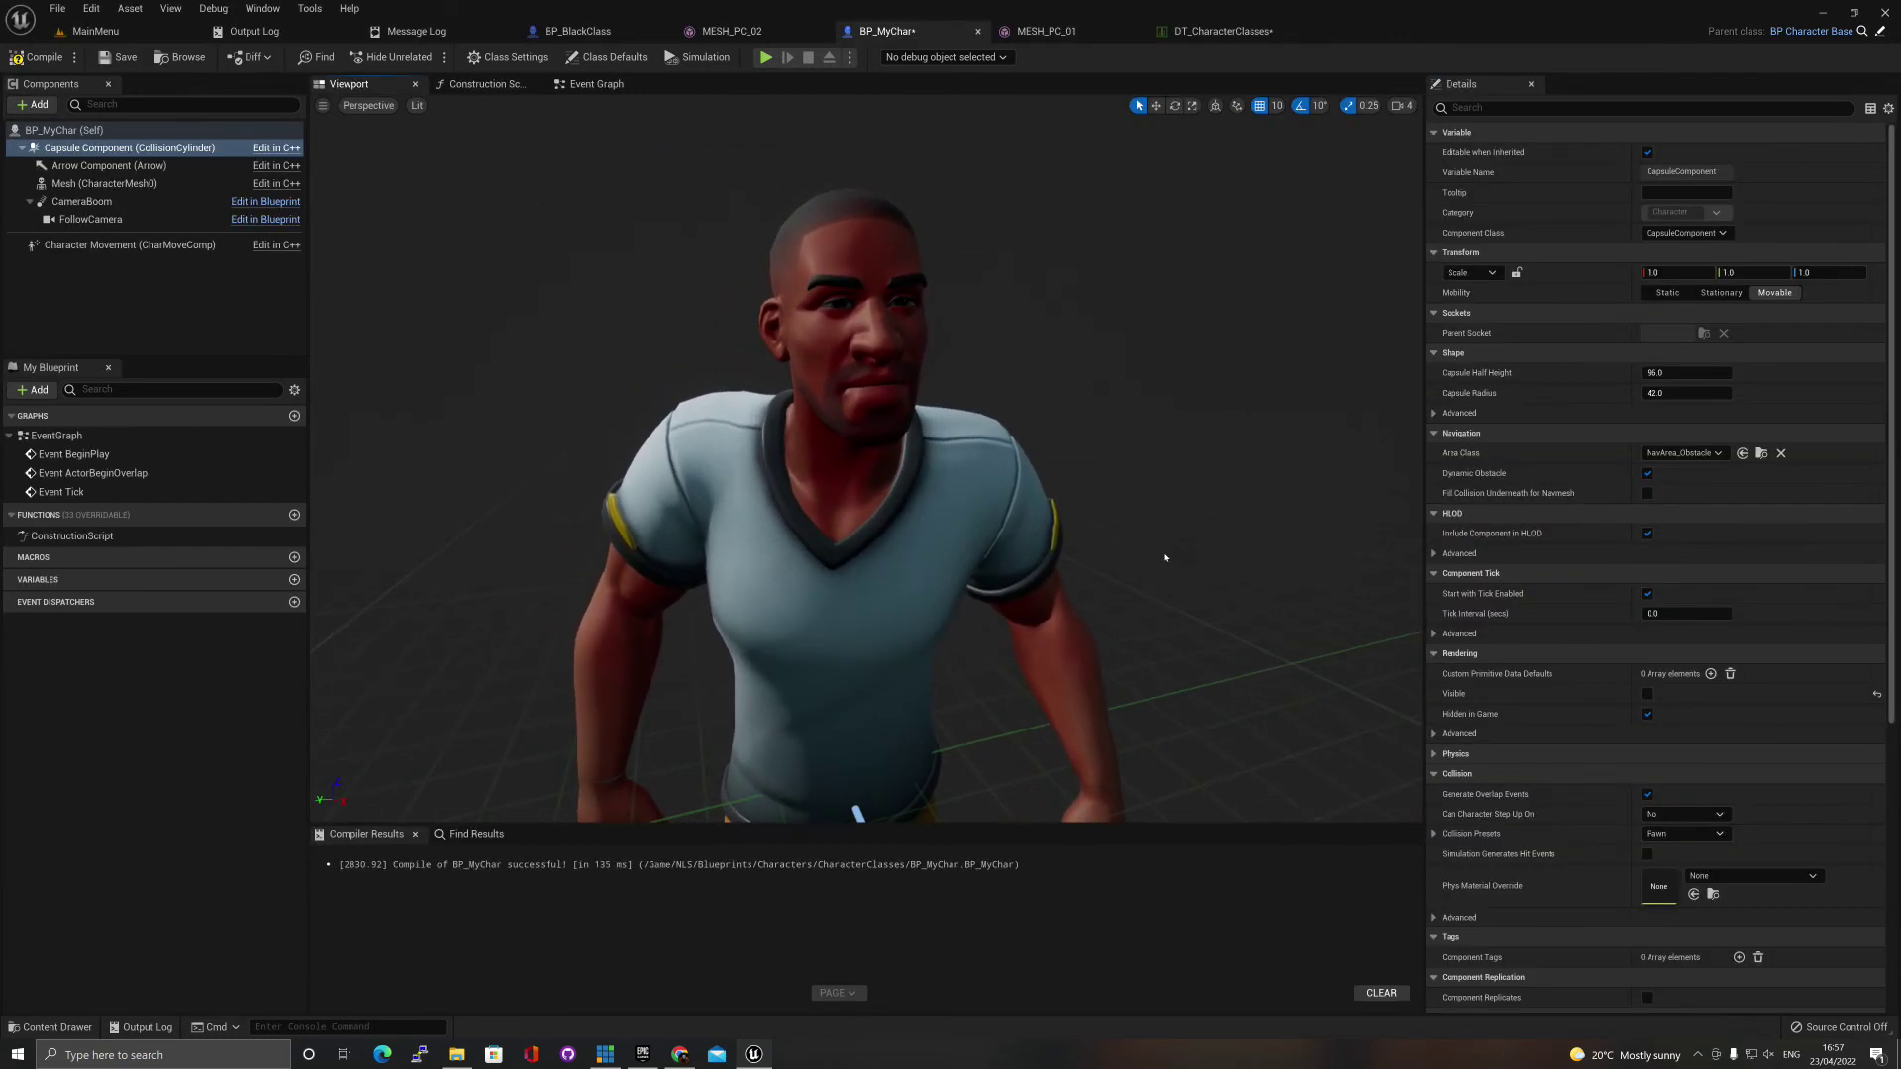
# Take a rectangular screen snip of the character's head and shoulders.
pyautogui.press('super+shift+s')
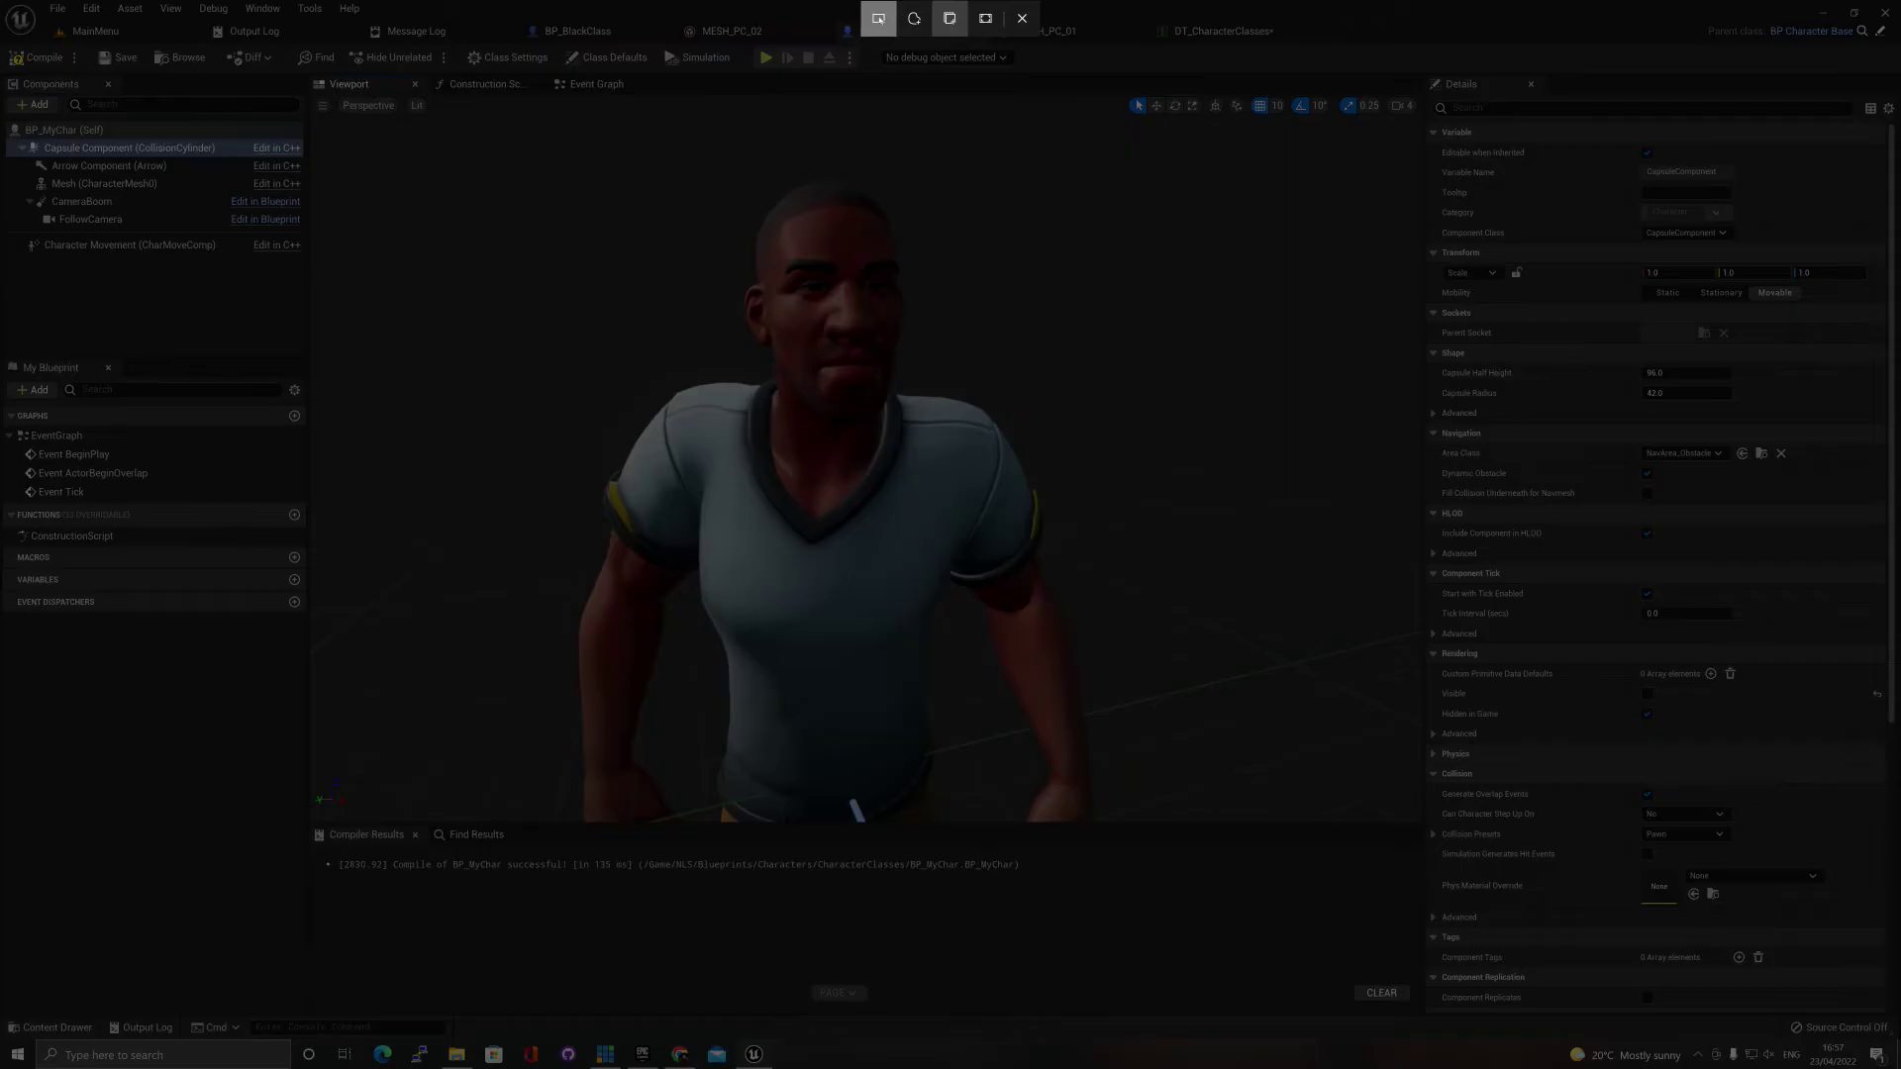
pyautogui.click(878, 18)
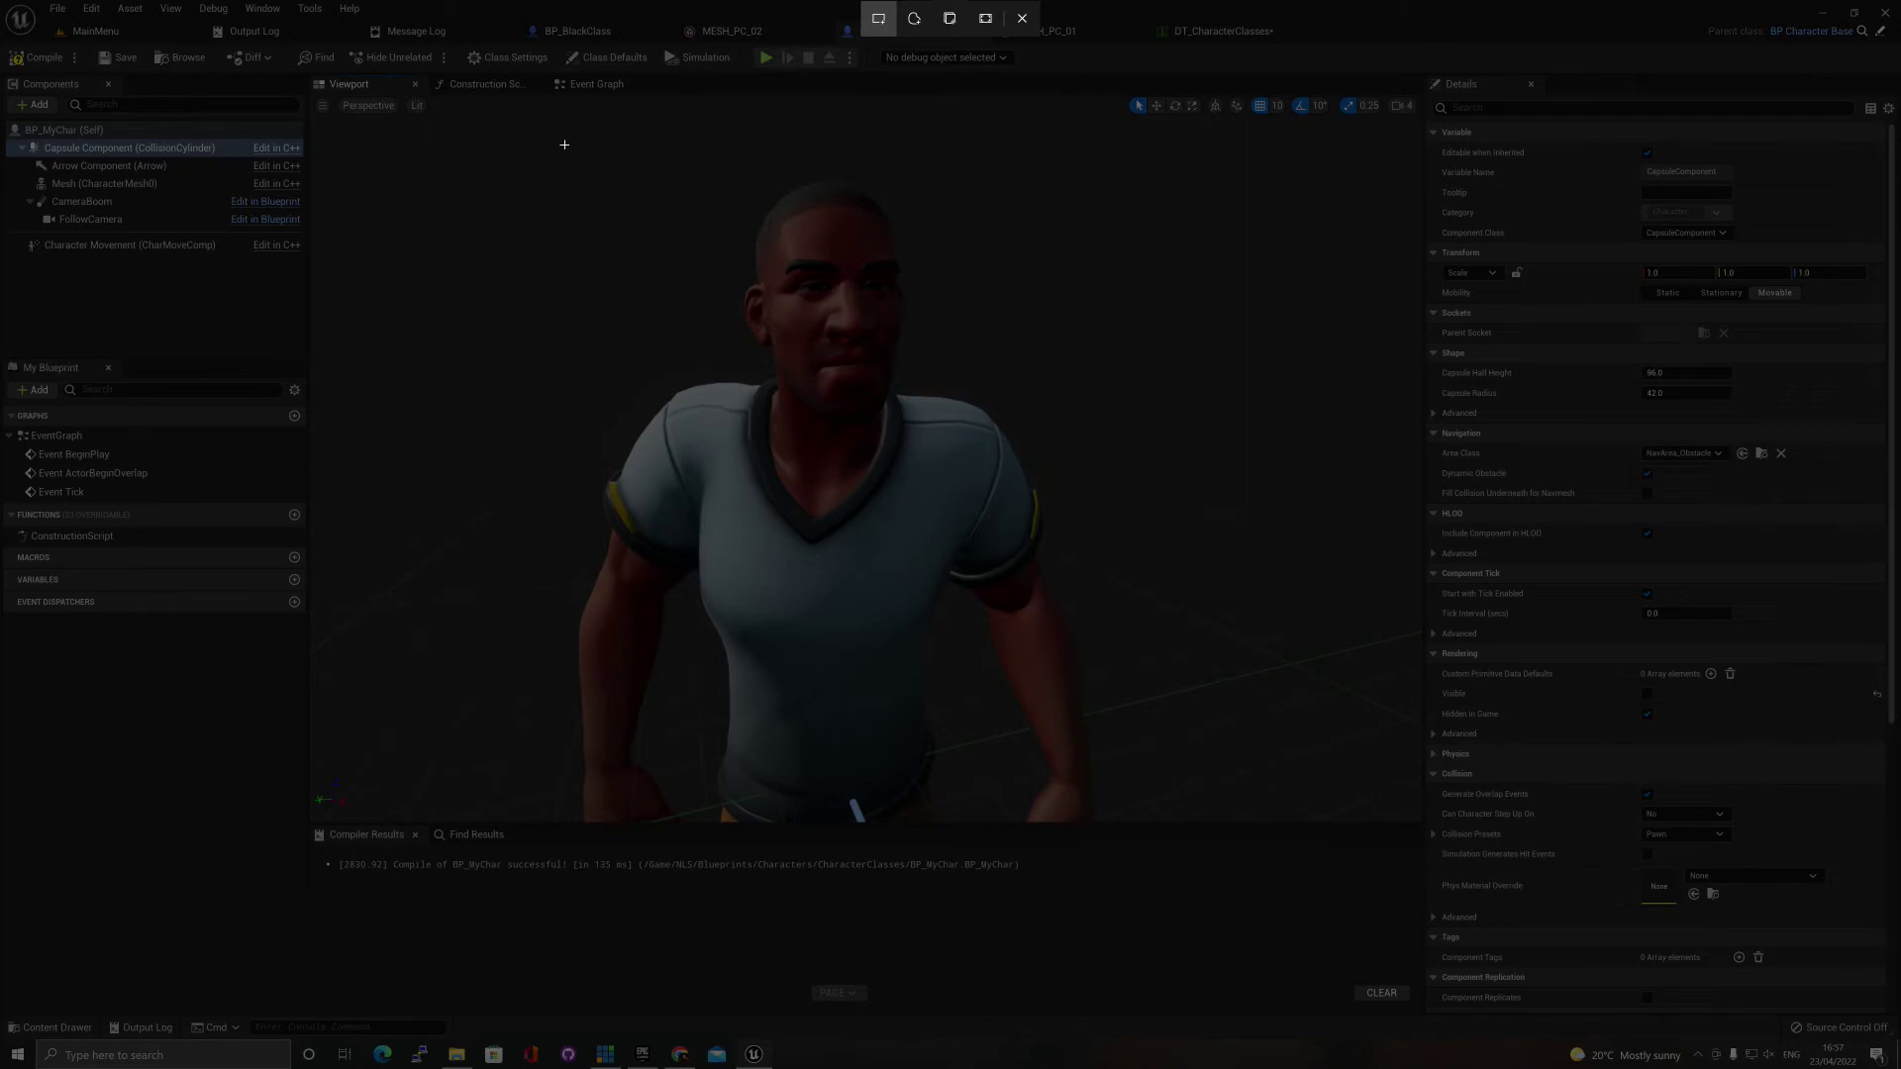
pyautogui.moveTo(564, 145); pyautogui.dragTo(1065, 660)
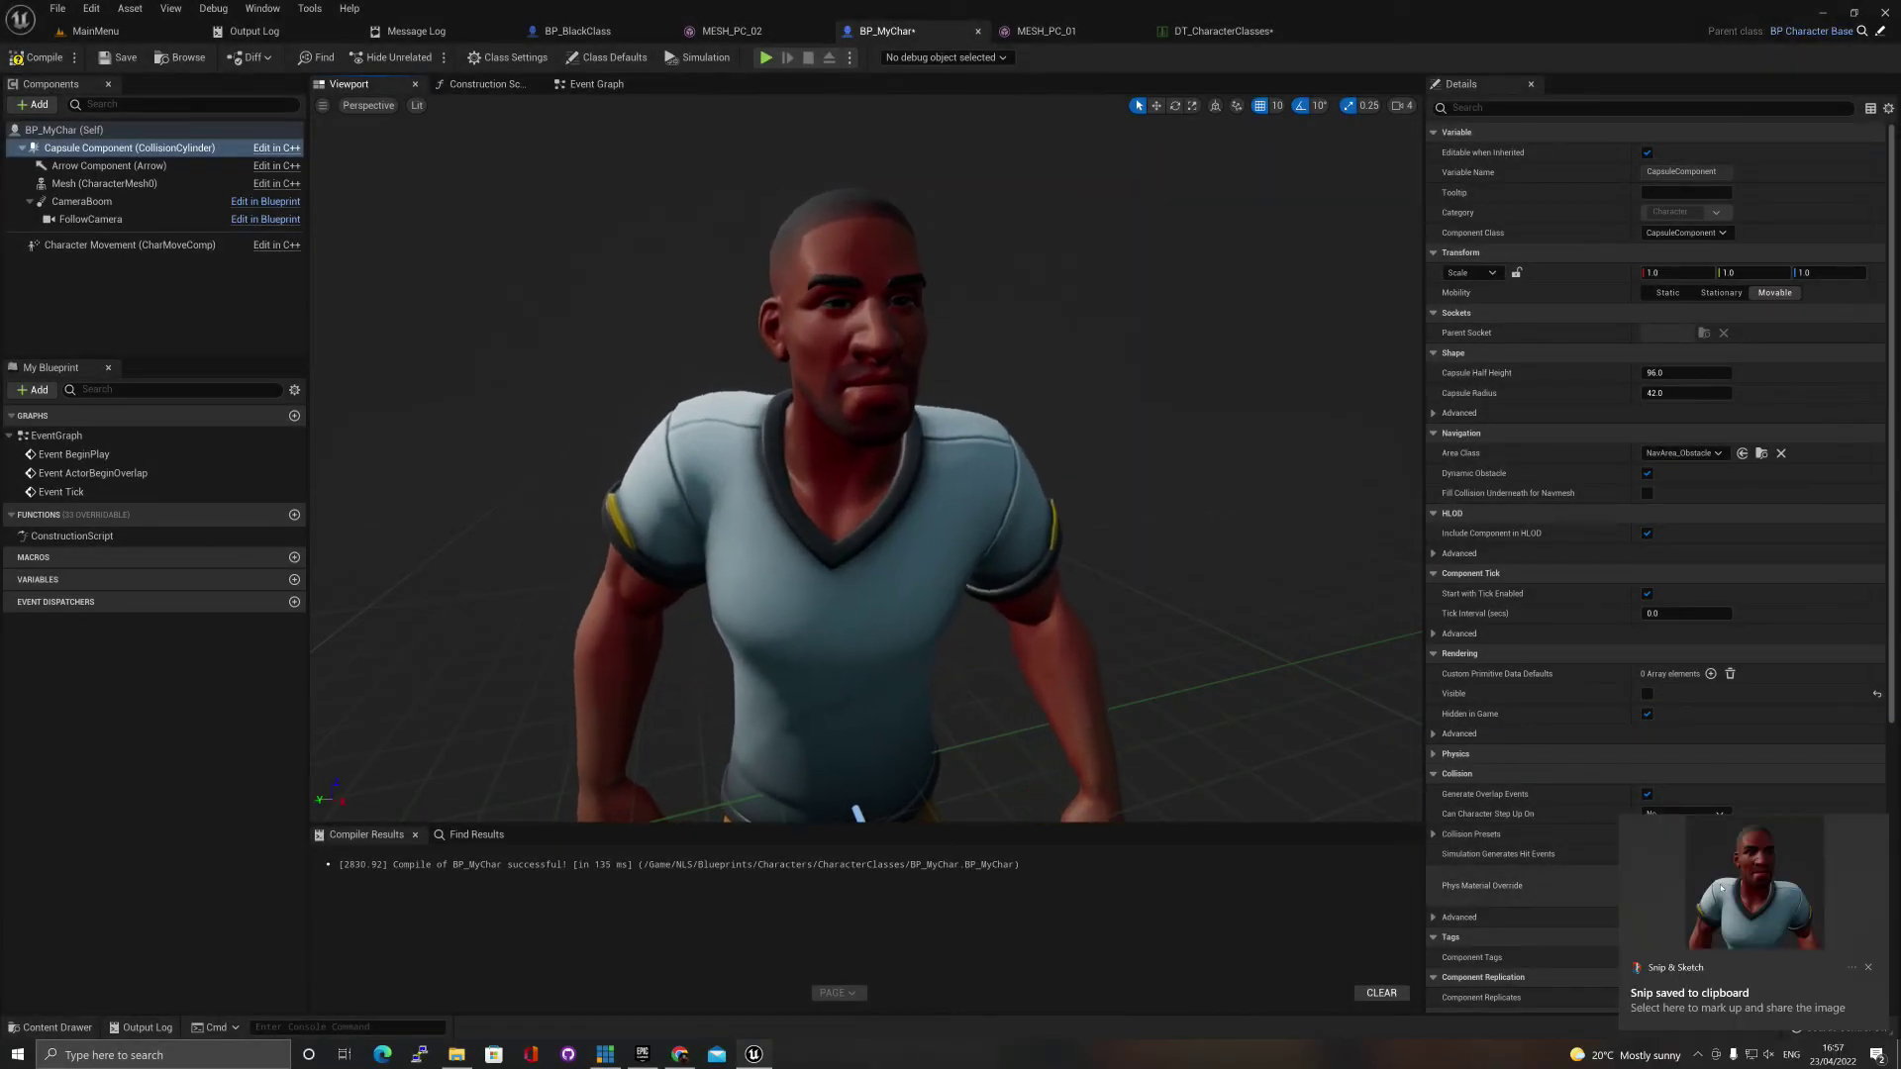
# Open the snip in Snip & Sketch and bring up the Open with app chooser.
pyautogui.click(1757, 926)
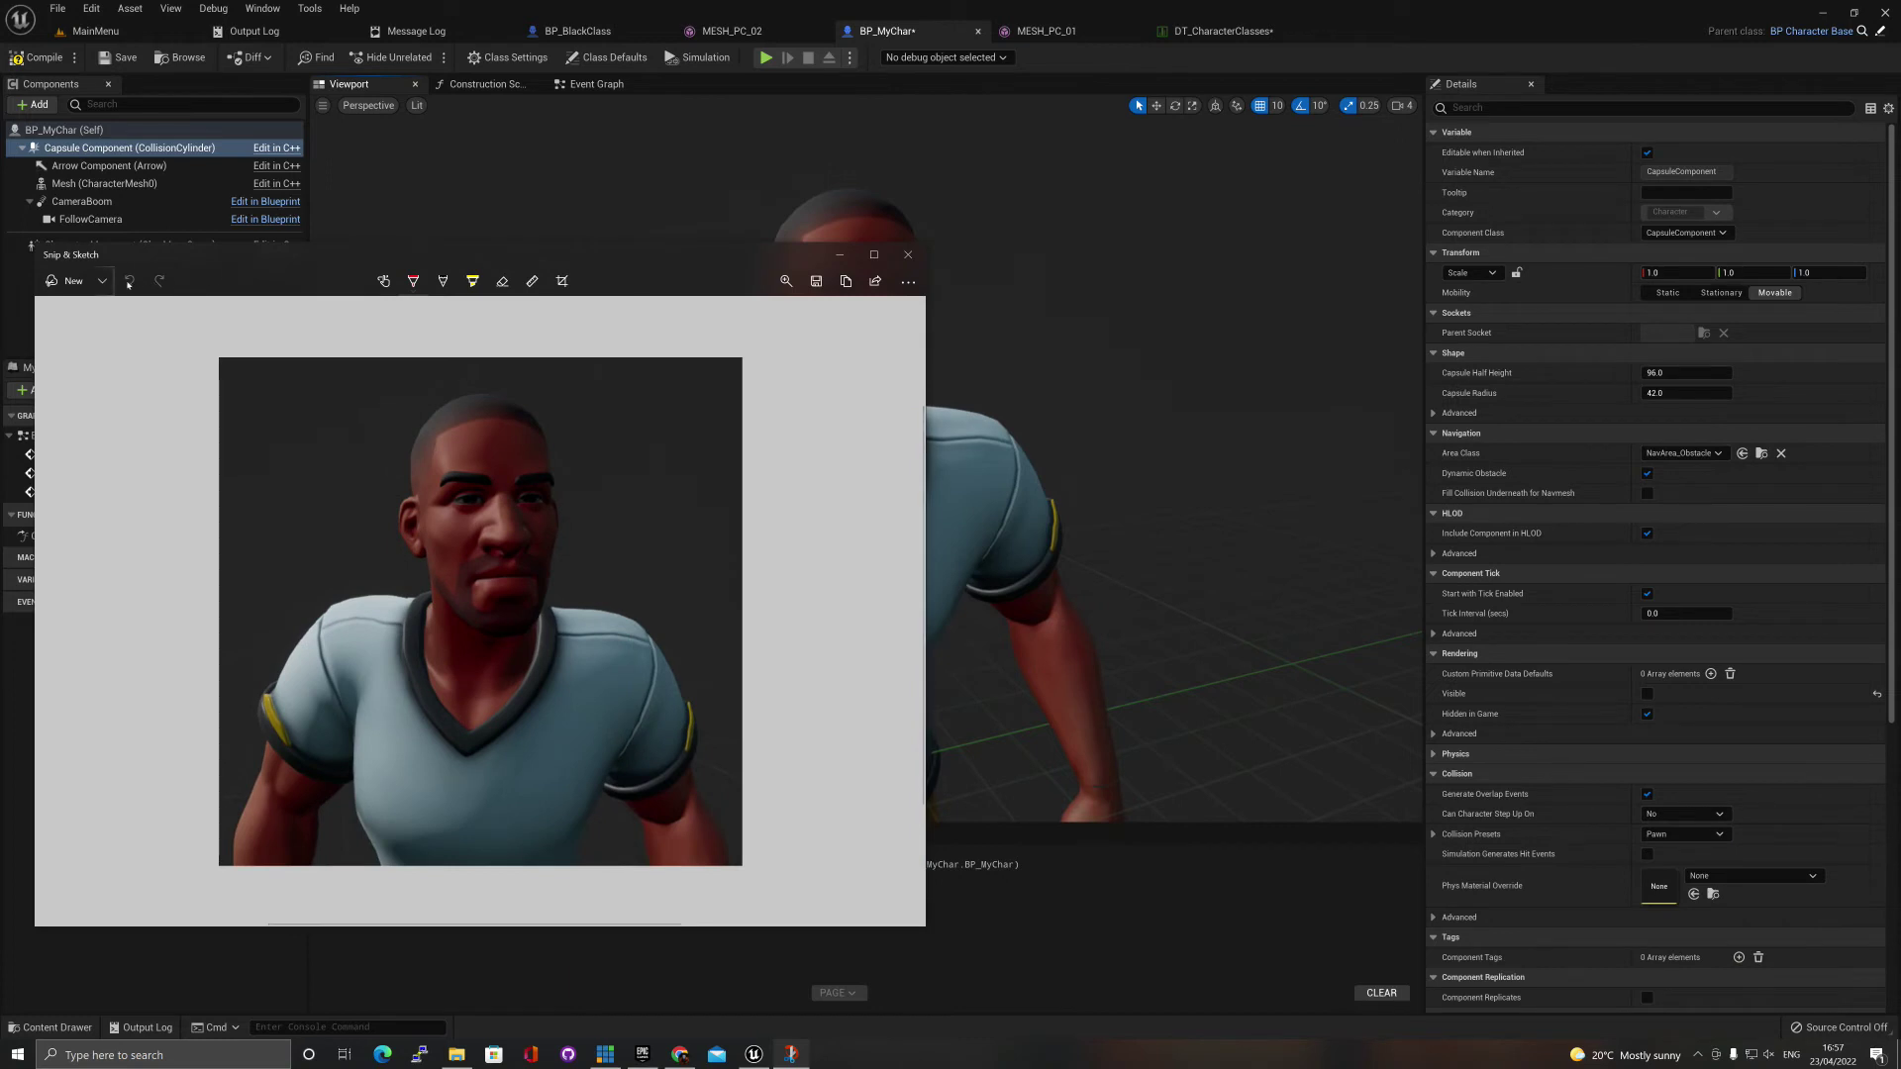
pyautogui.click(908, 281)
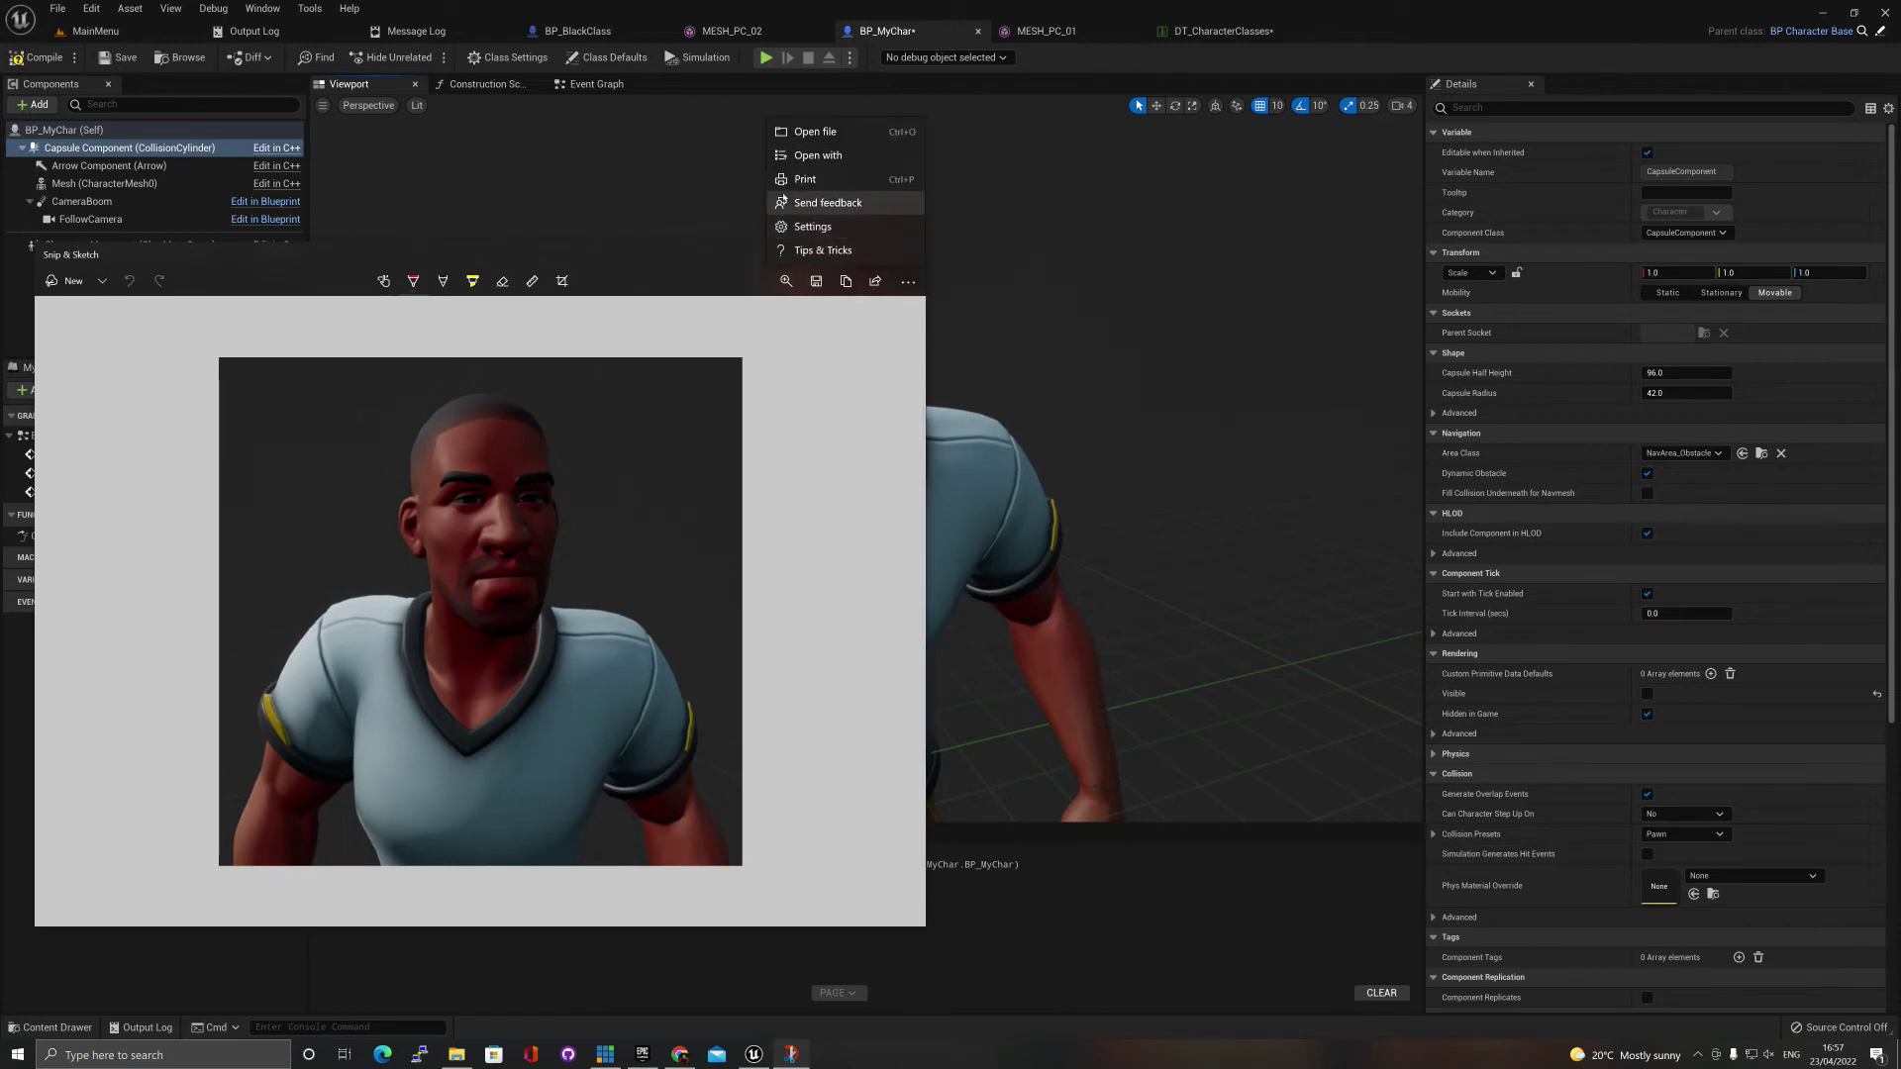
pyautogui.click(772, 493)
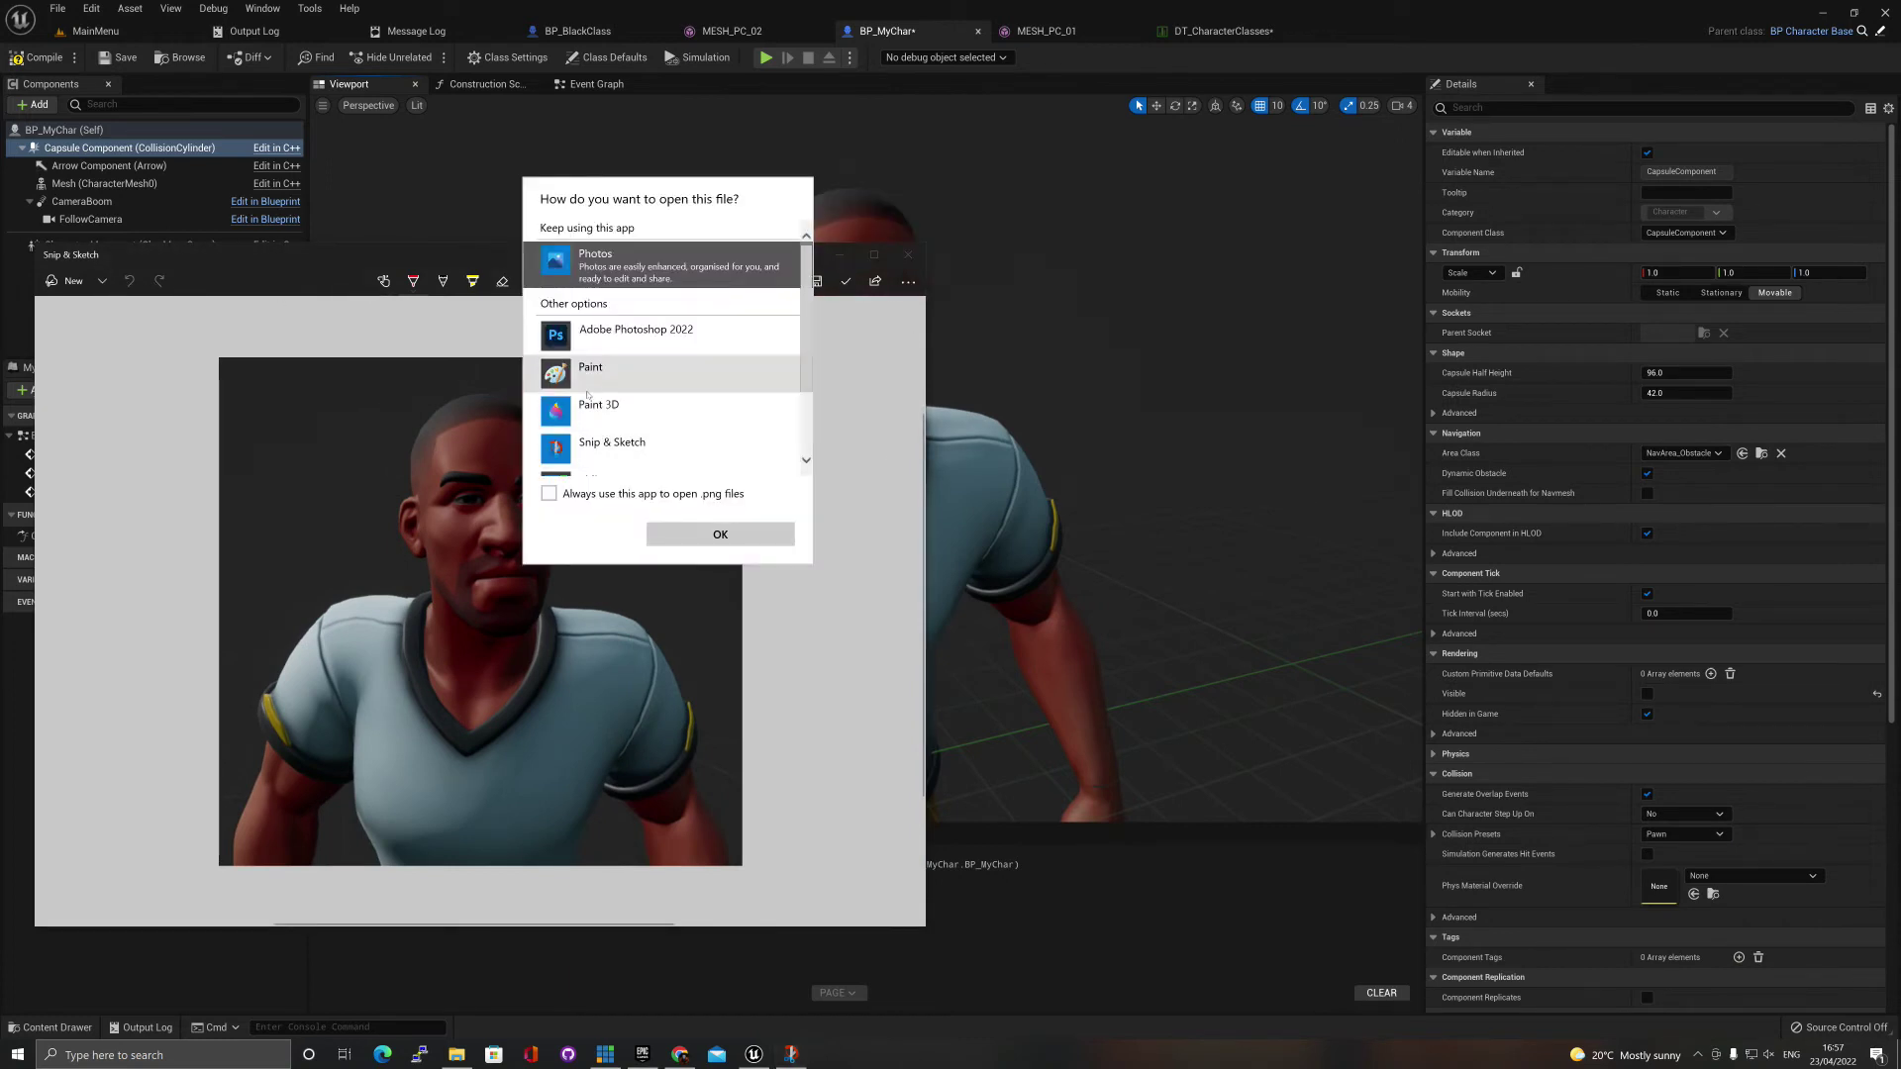
# Open the snip in Paint and resize it to 512 × 512 pixels with aspect ratio unlocked.
pyautogui.click(633, 372)
pyautogui.click(698, 535)
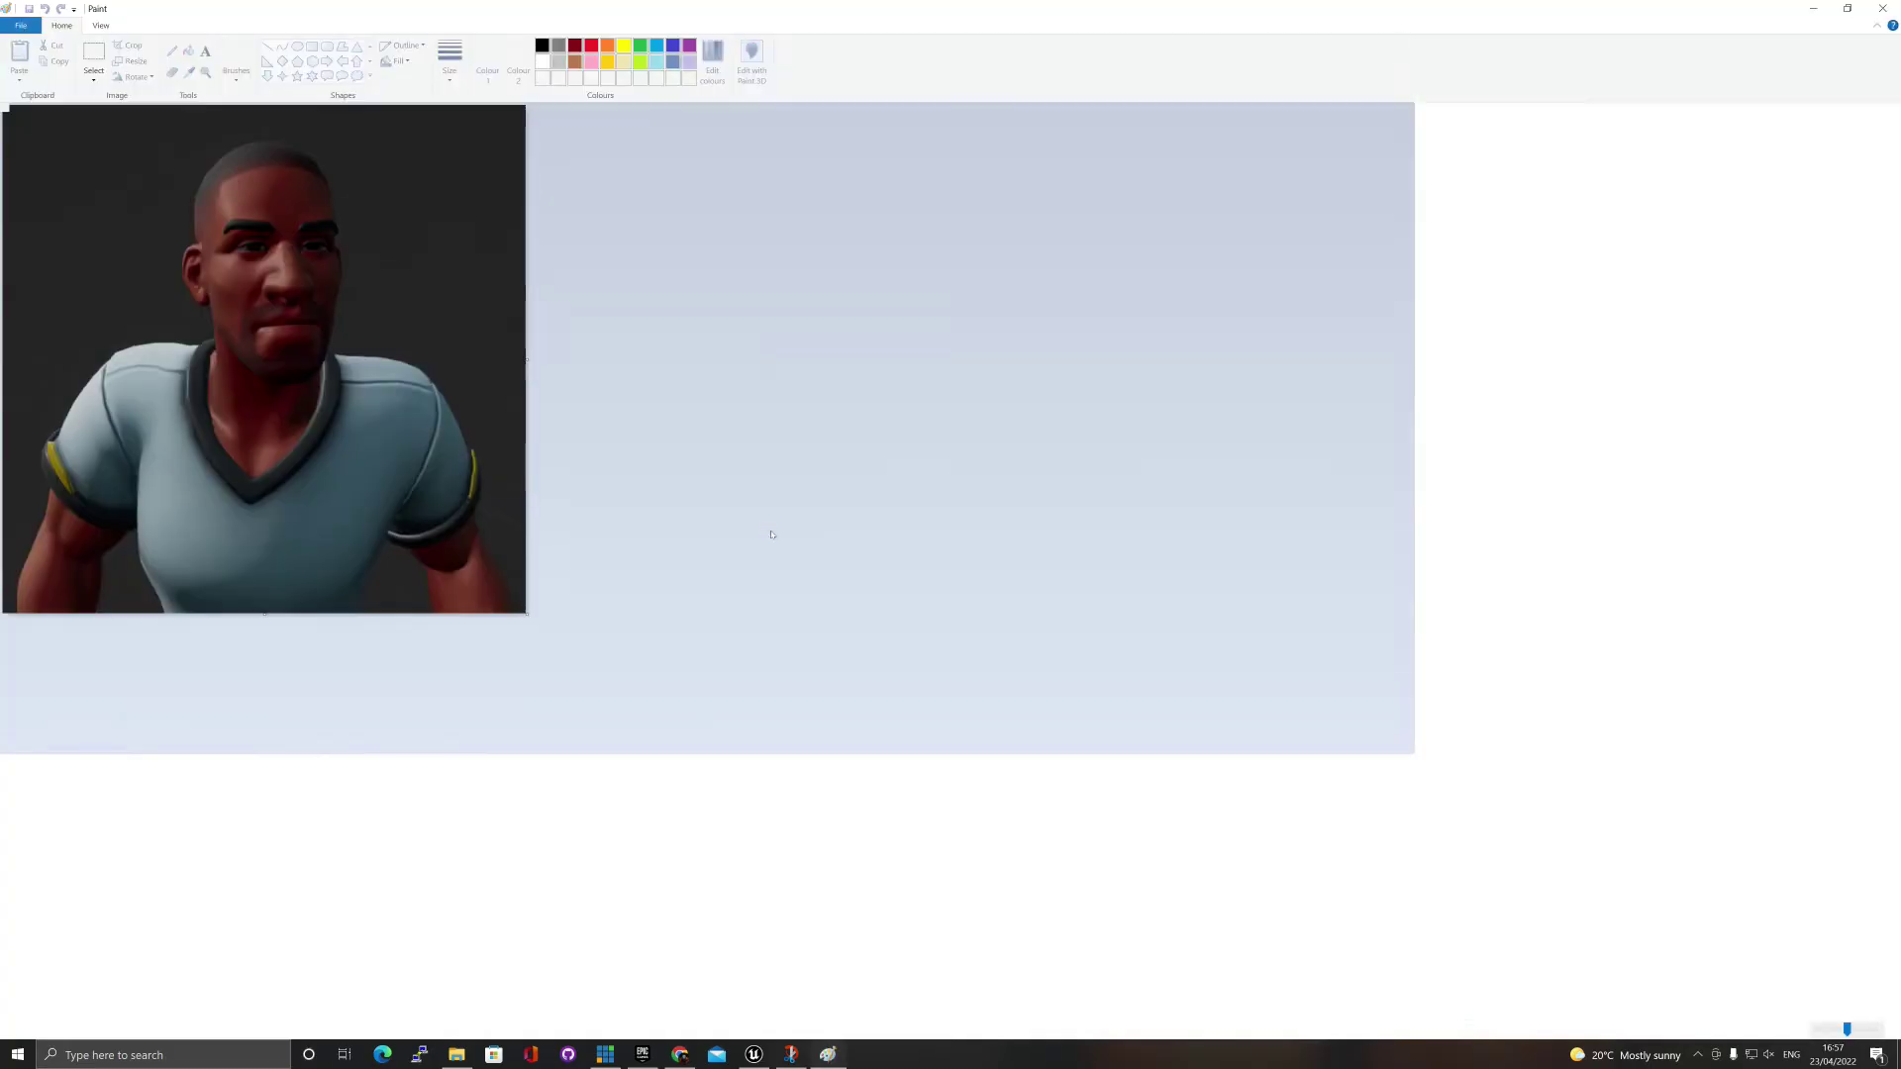
pyautogui.click(142, 62)
pyautogui.click(156, 127)
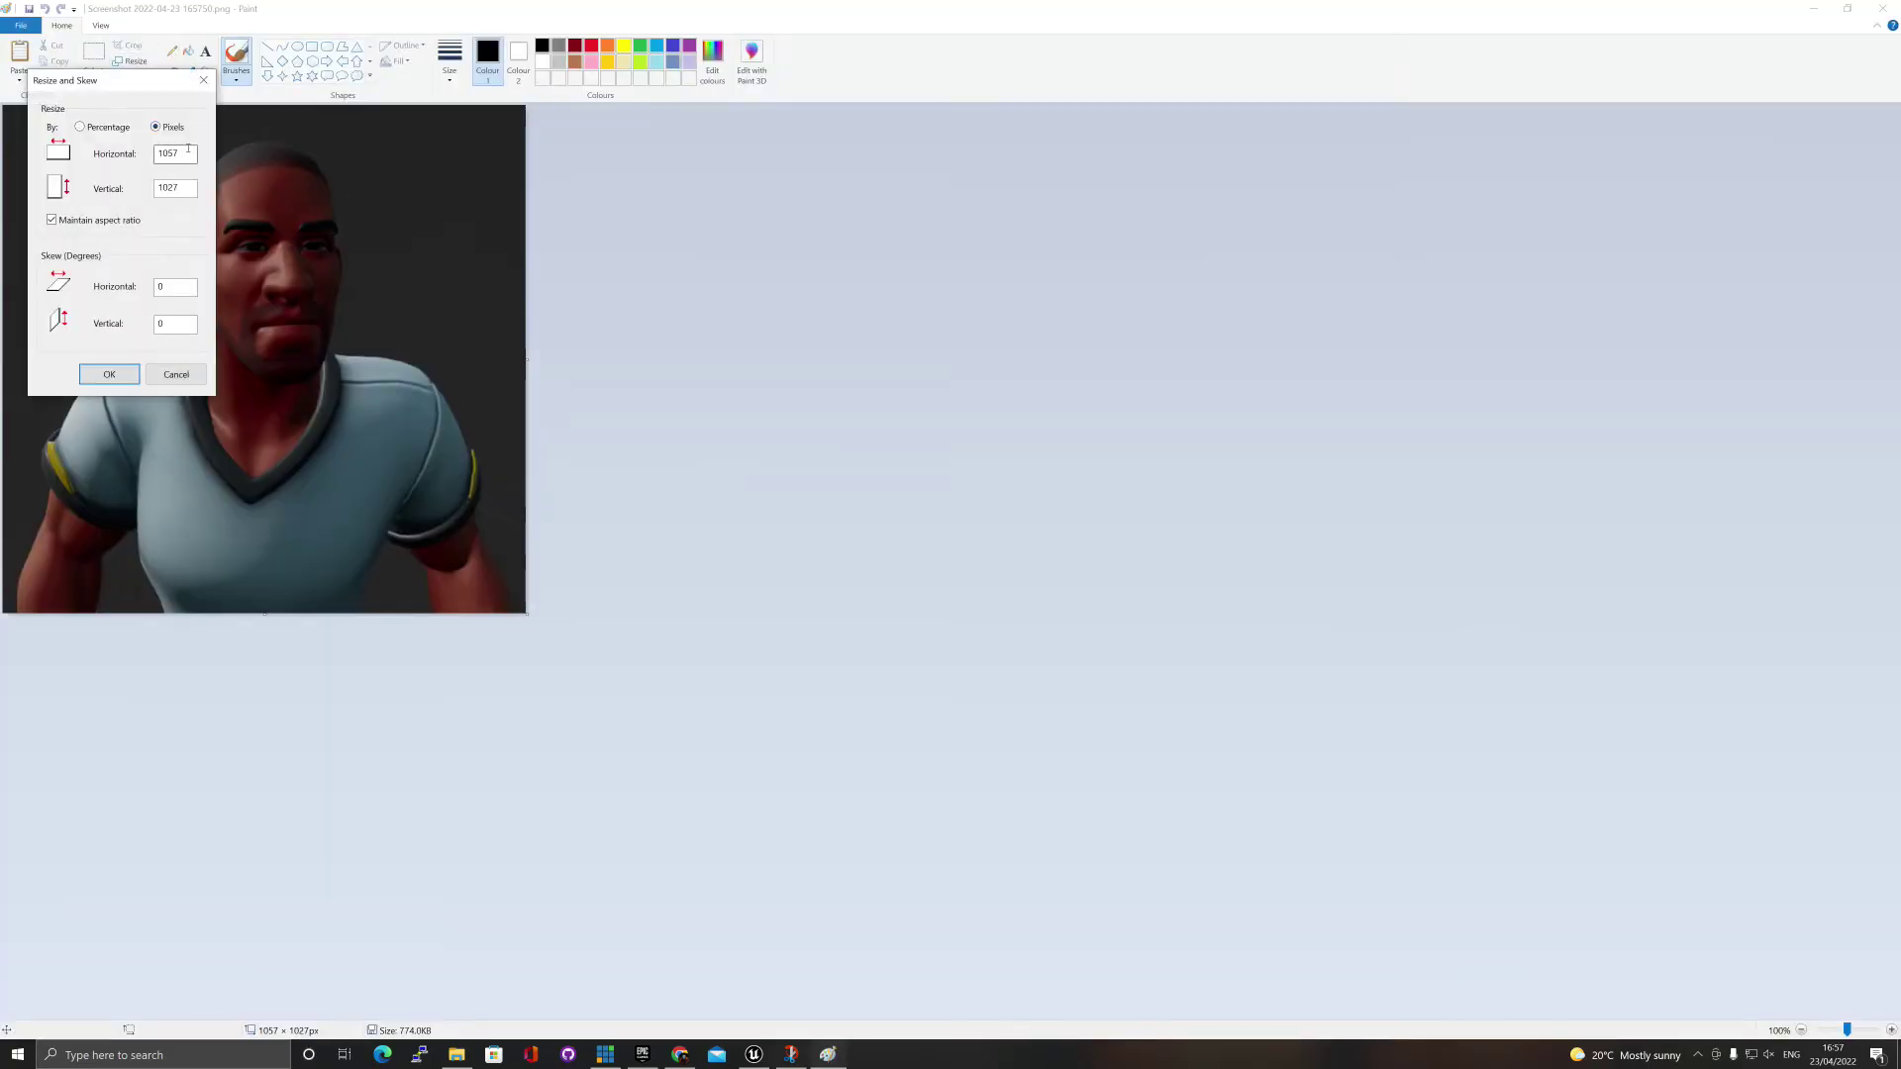
pyautogui.doubleClick(188, 148)
pyautogui.write('512')
pyautogui.click(51, 221)
pyautogui.doubleClick(184, 188)
pyautogui.write('51')
pyautogui.click(109, 374)
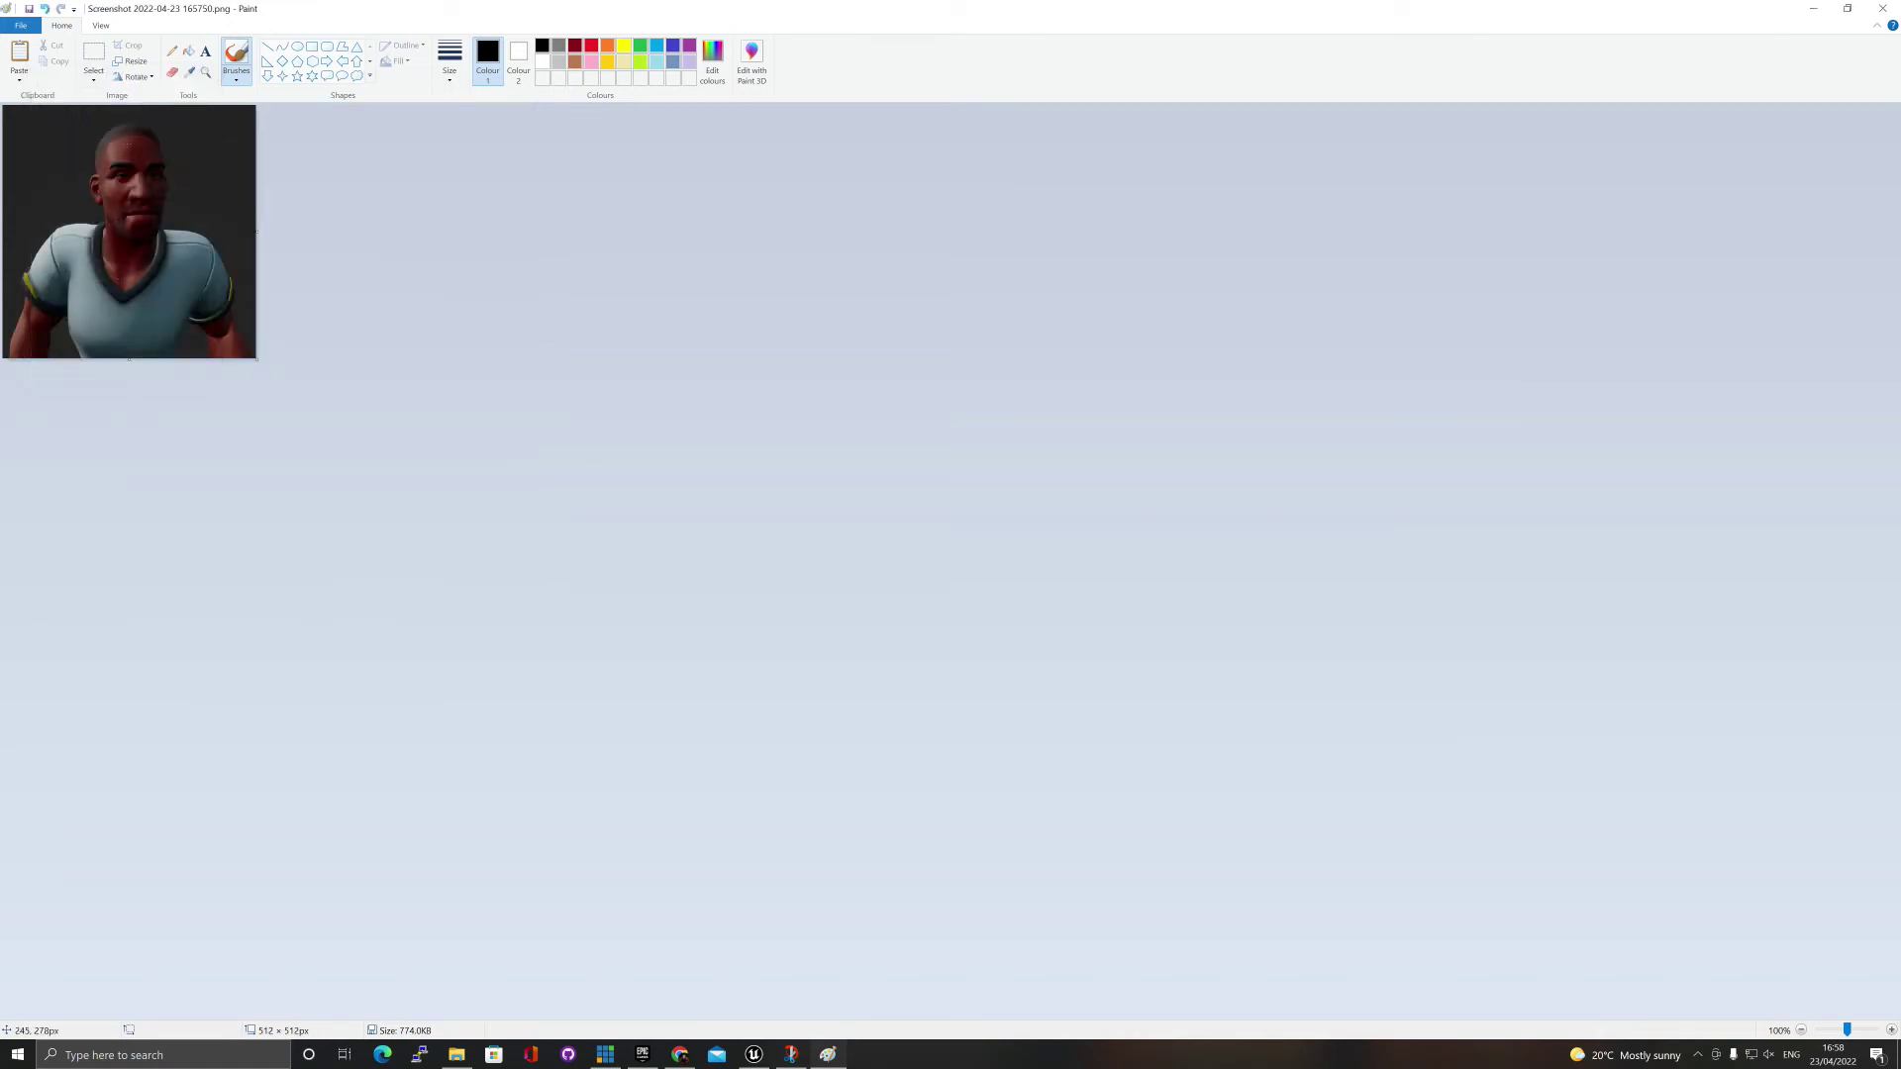
# Save as JPEG into Documents/Unreal Projects/NLS_Game, creating and entering a new Assests folder.
pyautogui.click(24, 25)
pyautogui.moveTo(77, 151)
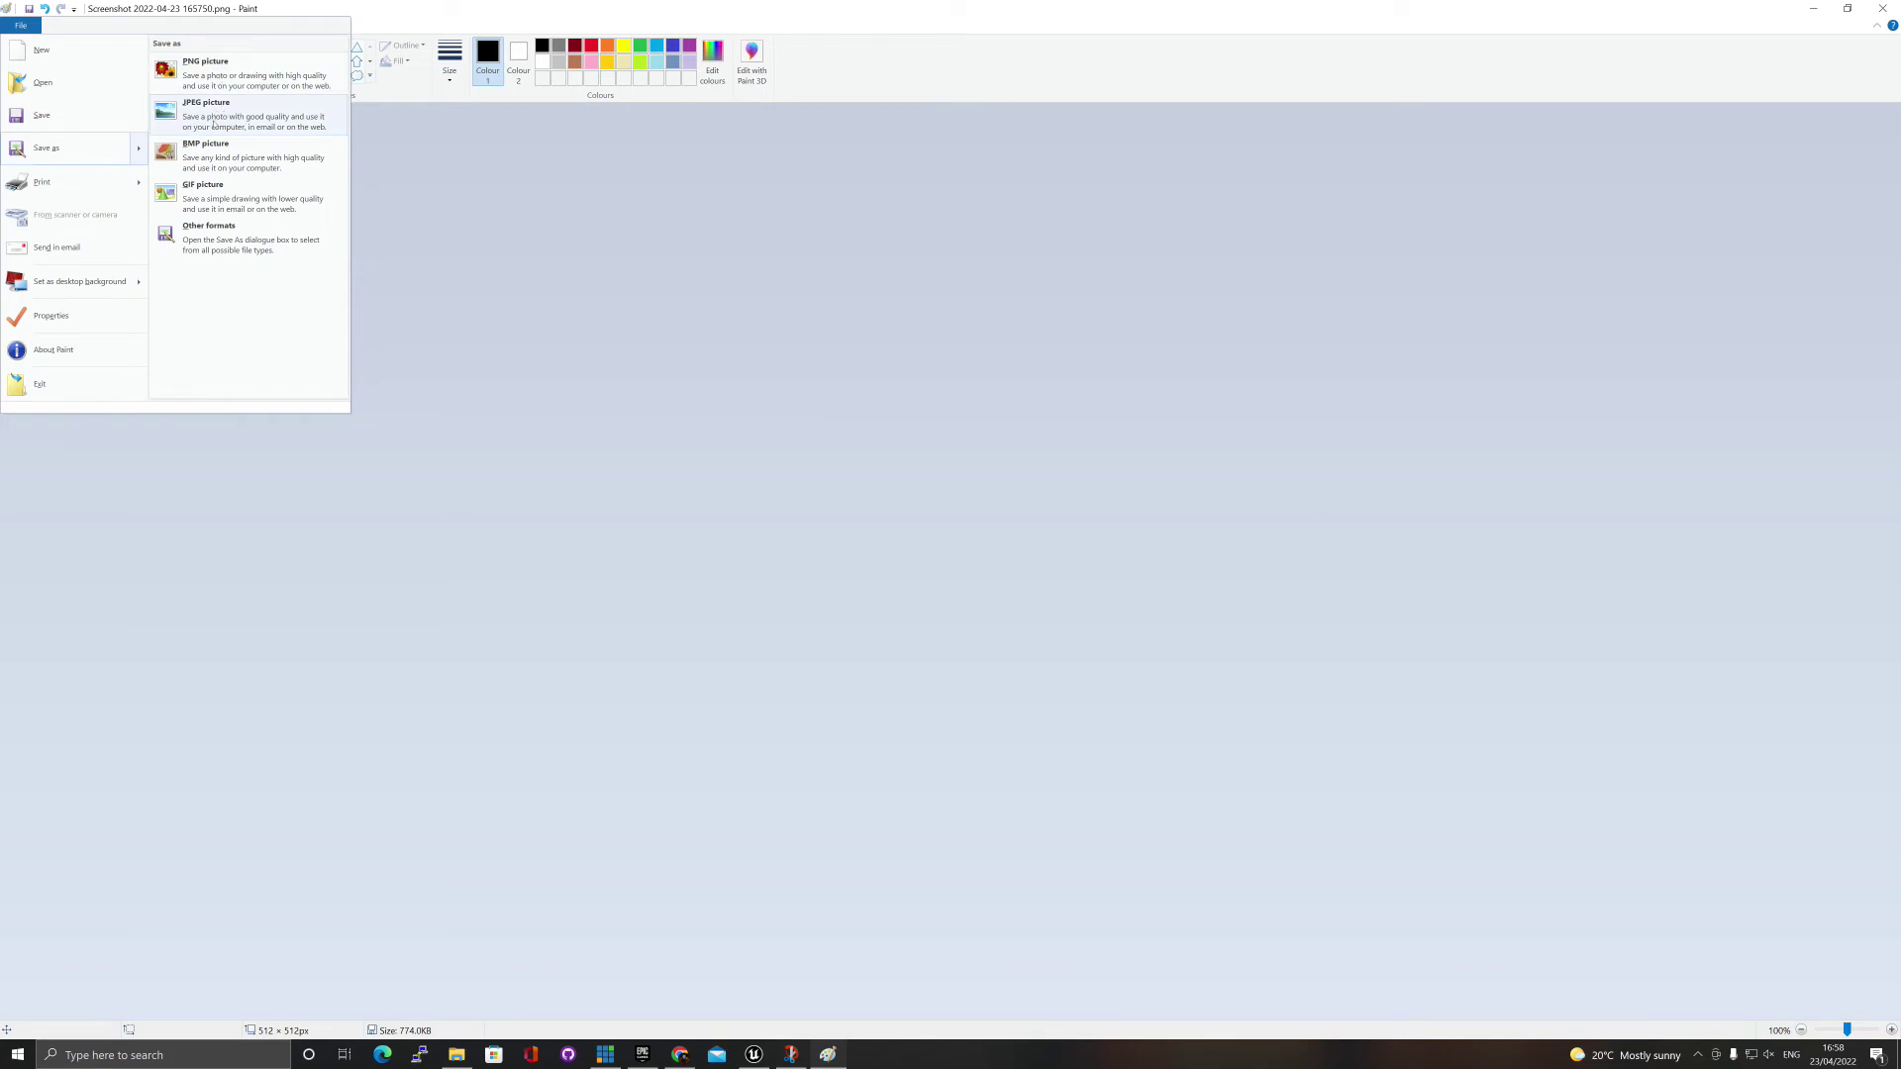
pyautogui.click(217, 116)
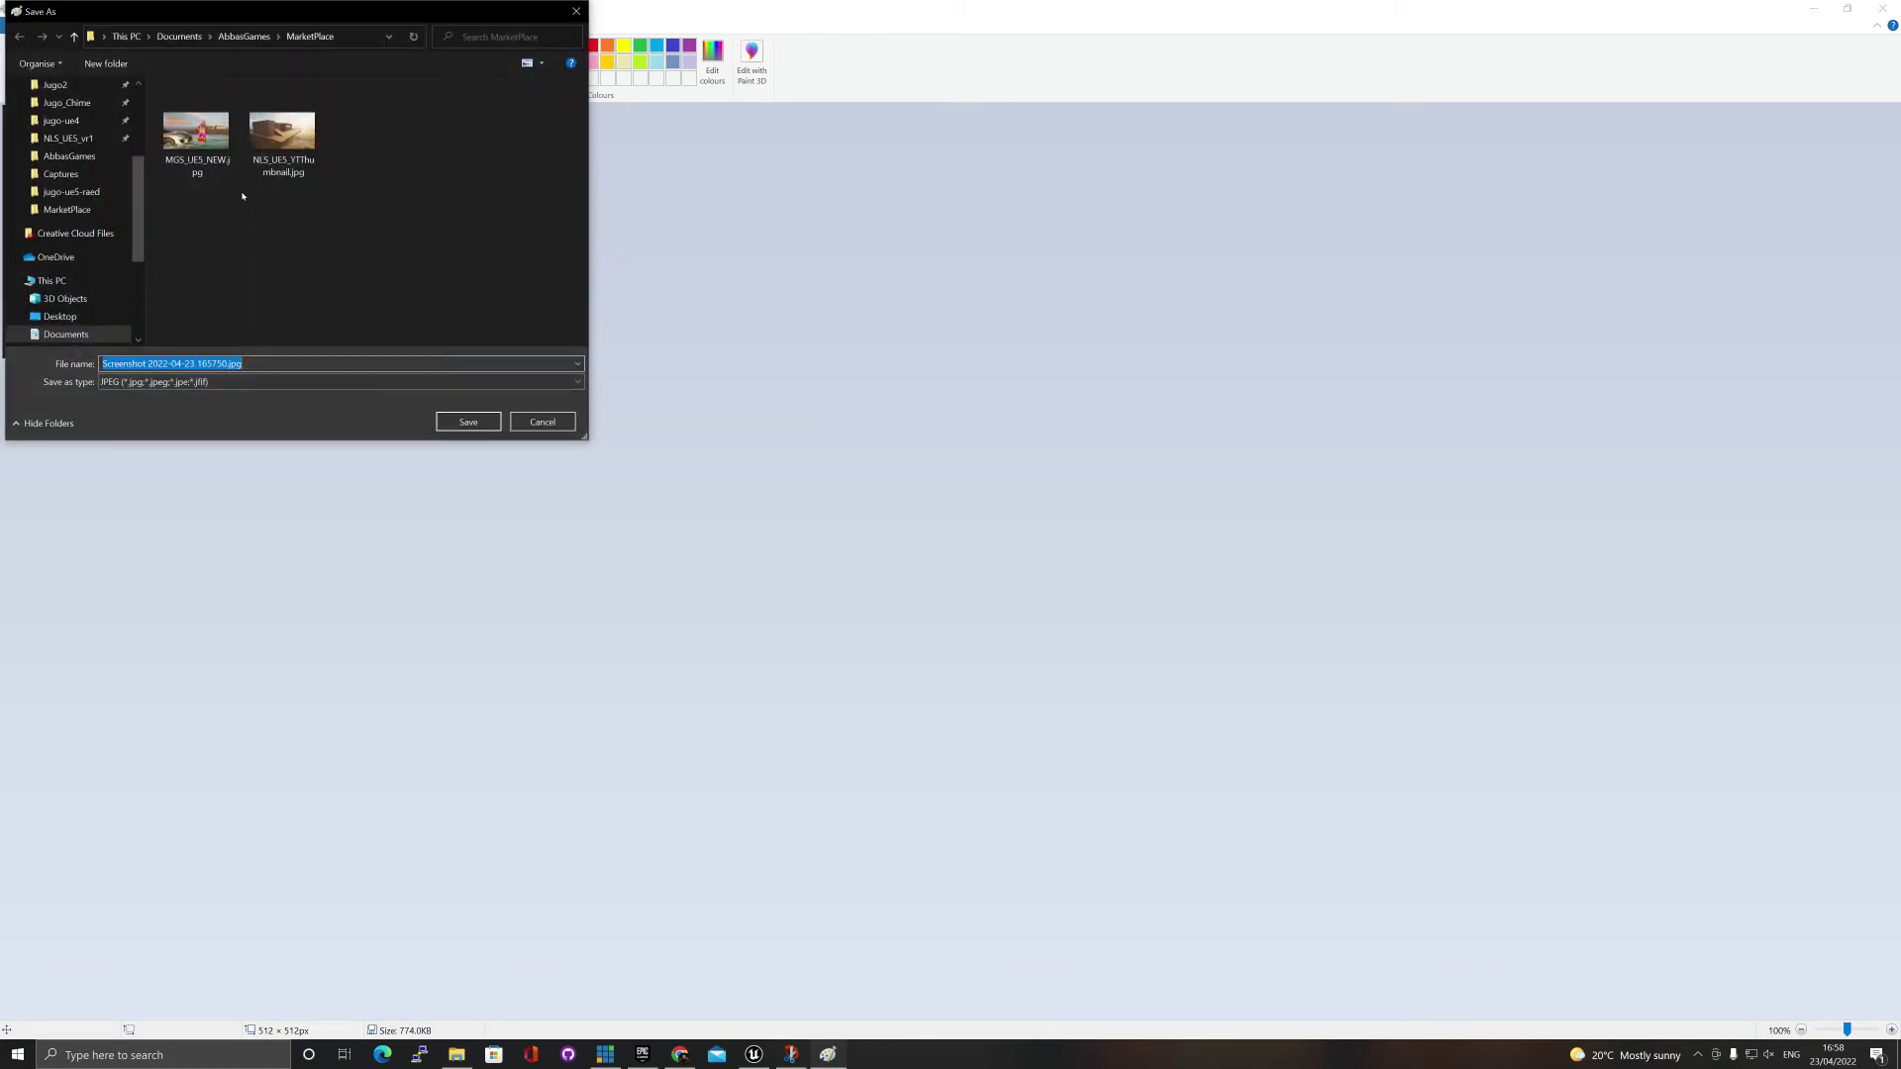
pyautogui.click(179, 35)
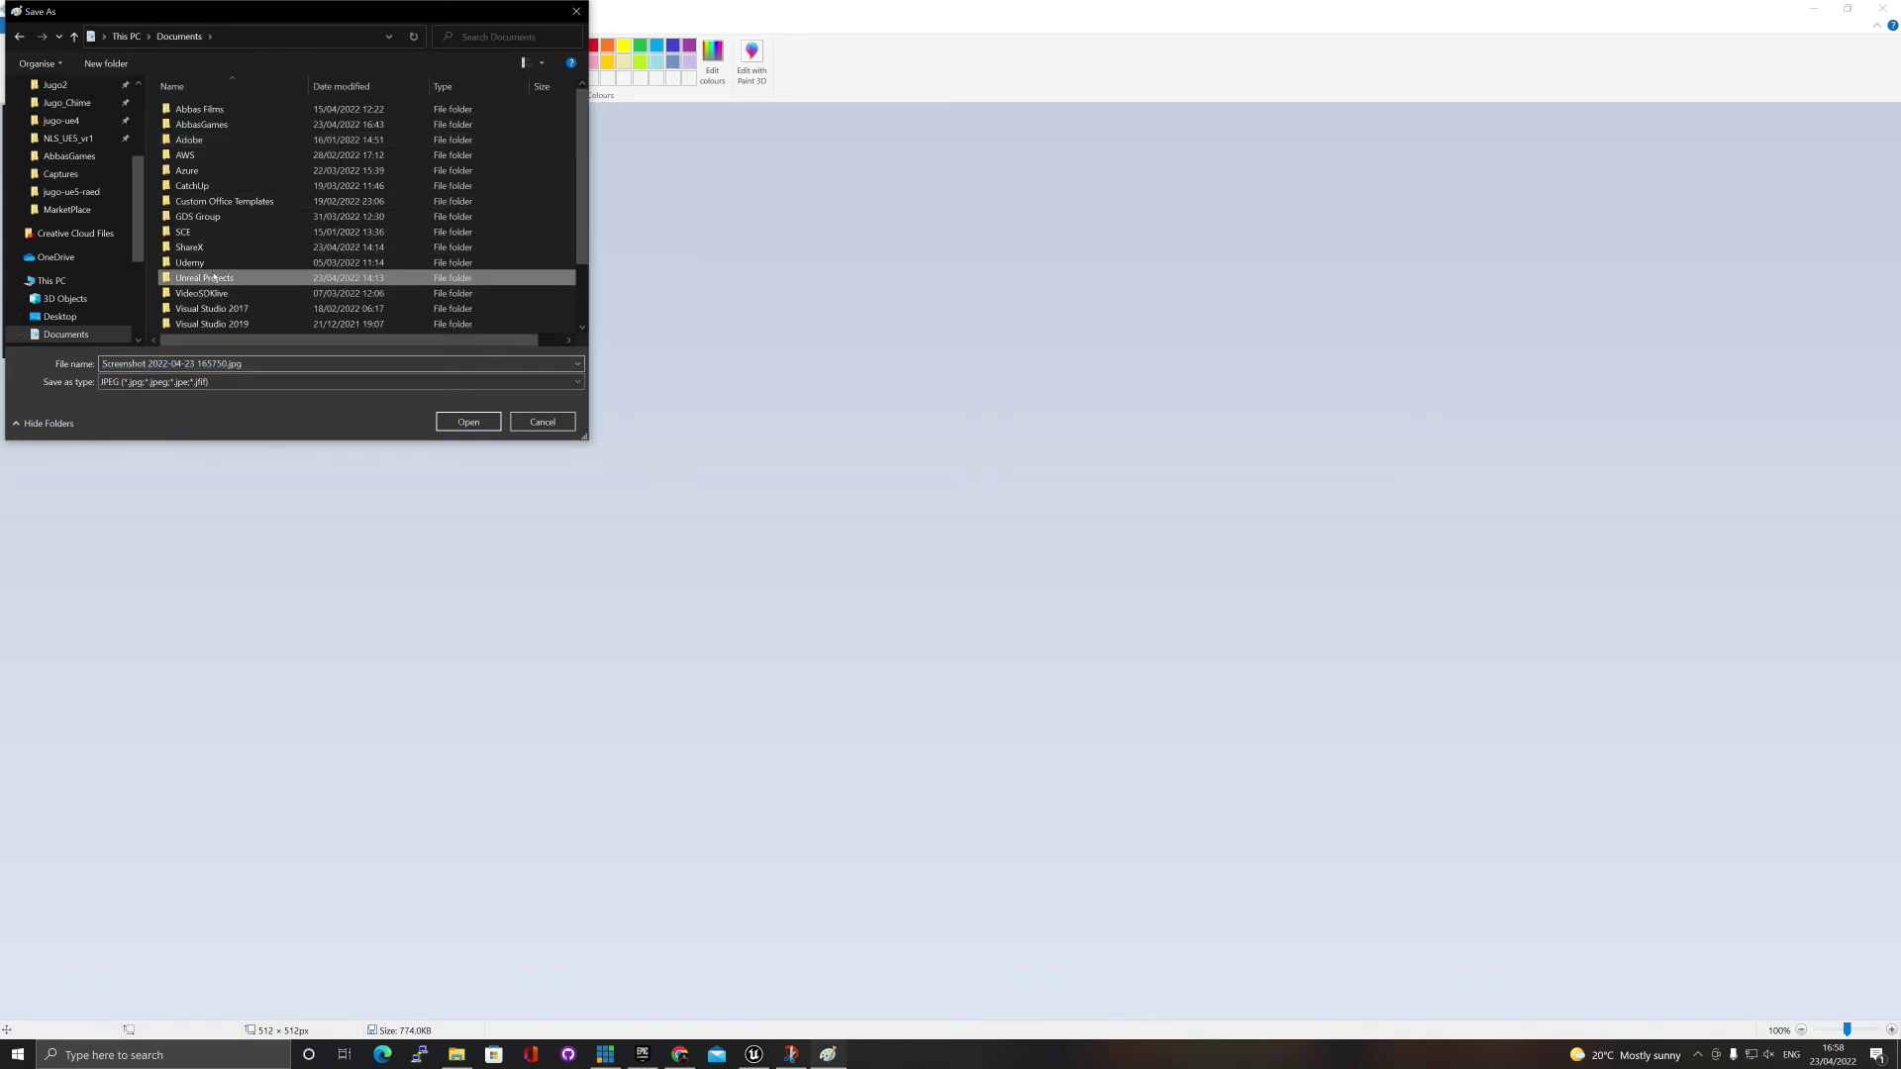
pyautogui.doubleClick(204, 278)
pyautogui.doubleClick(297, 109)
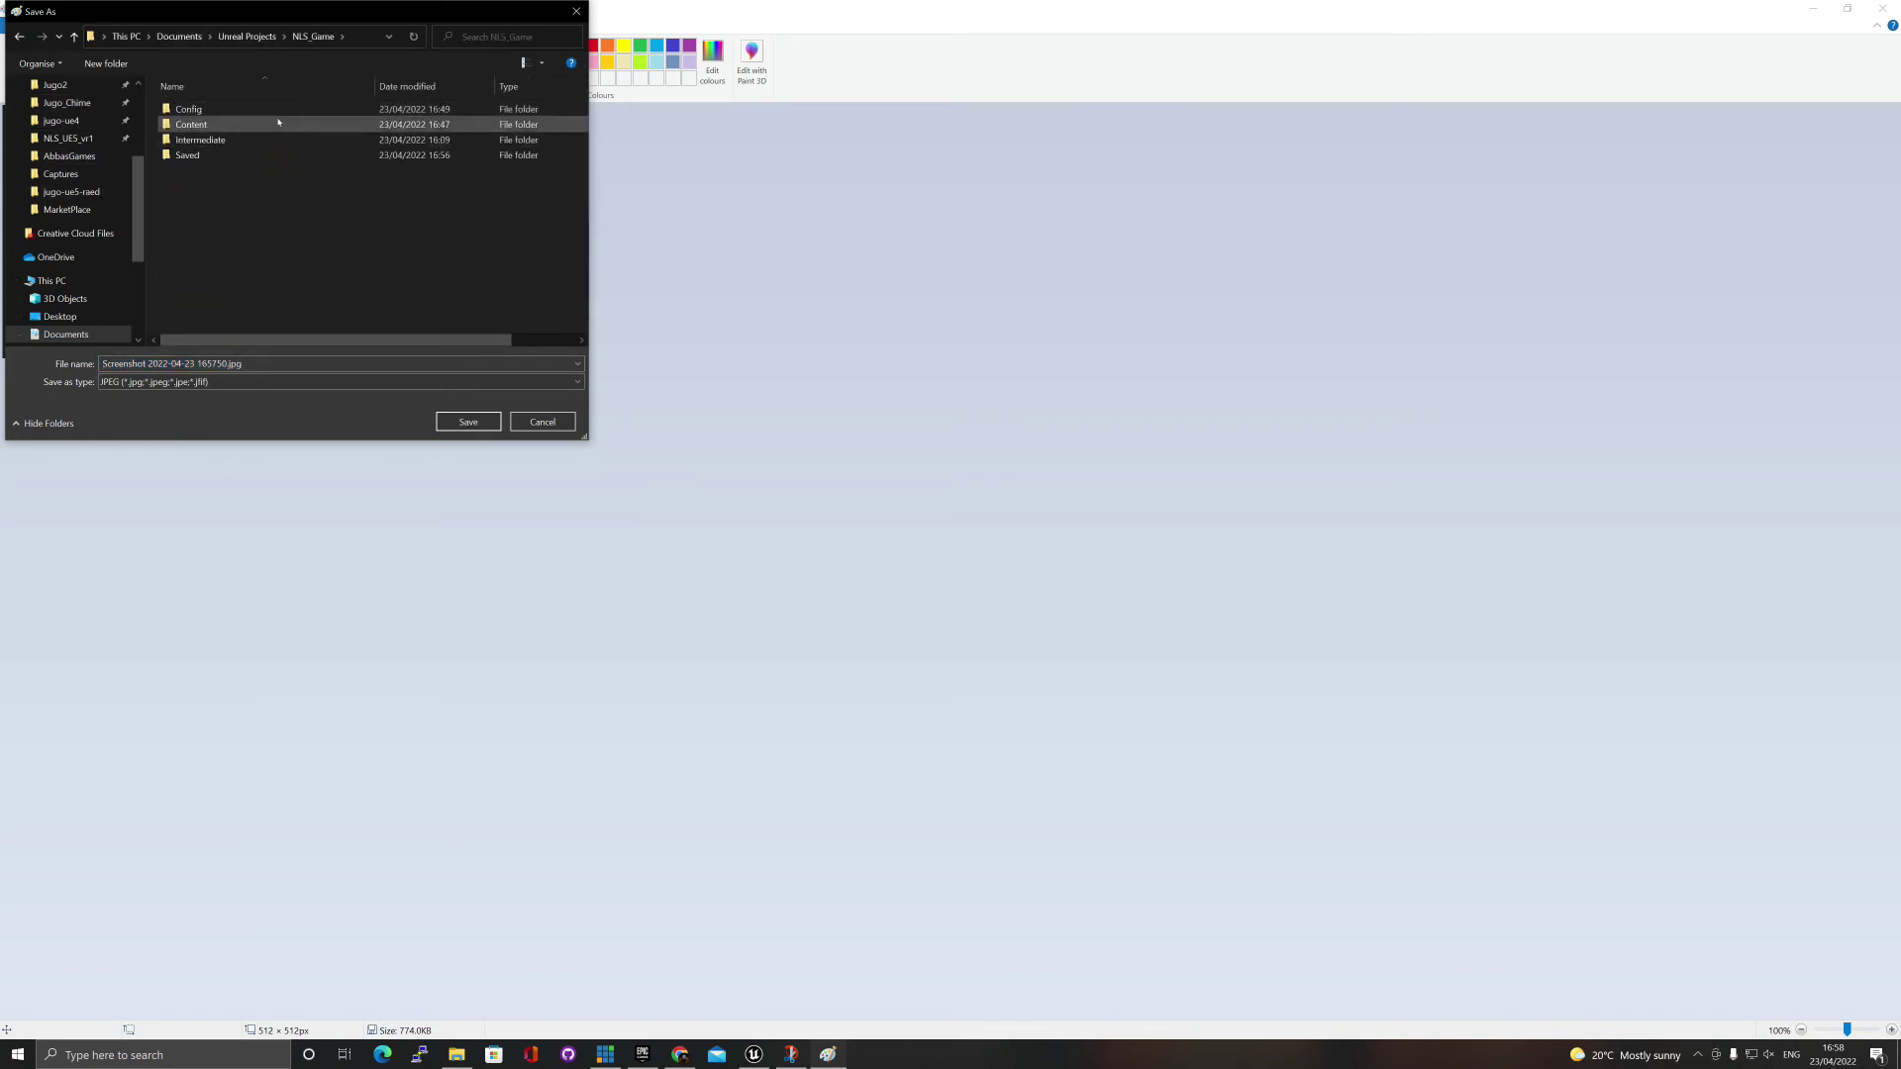
pyautogui.click(106, 63)
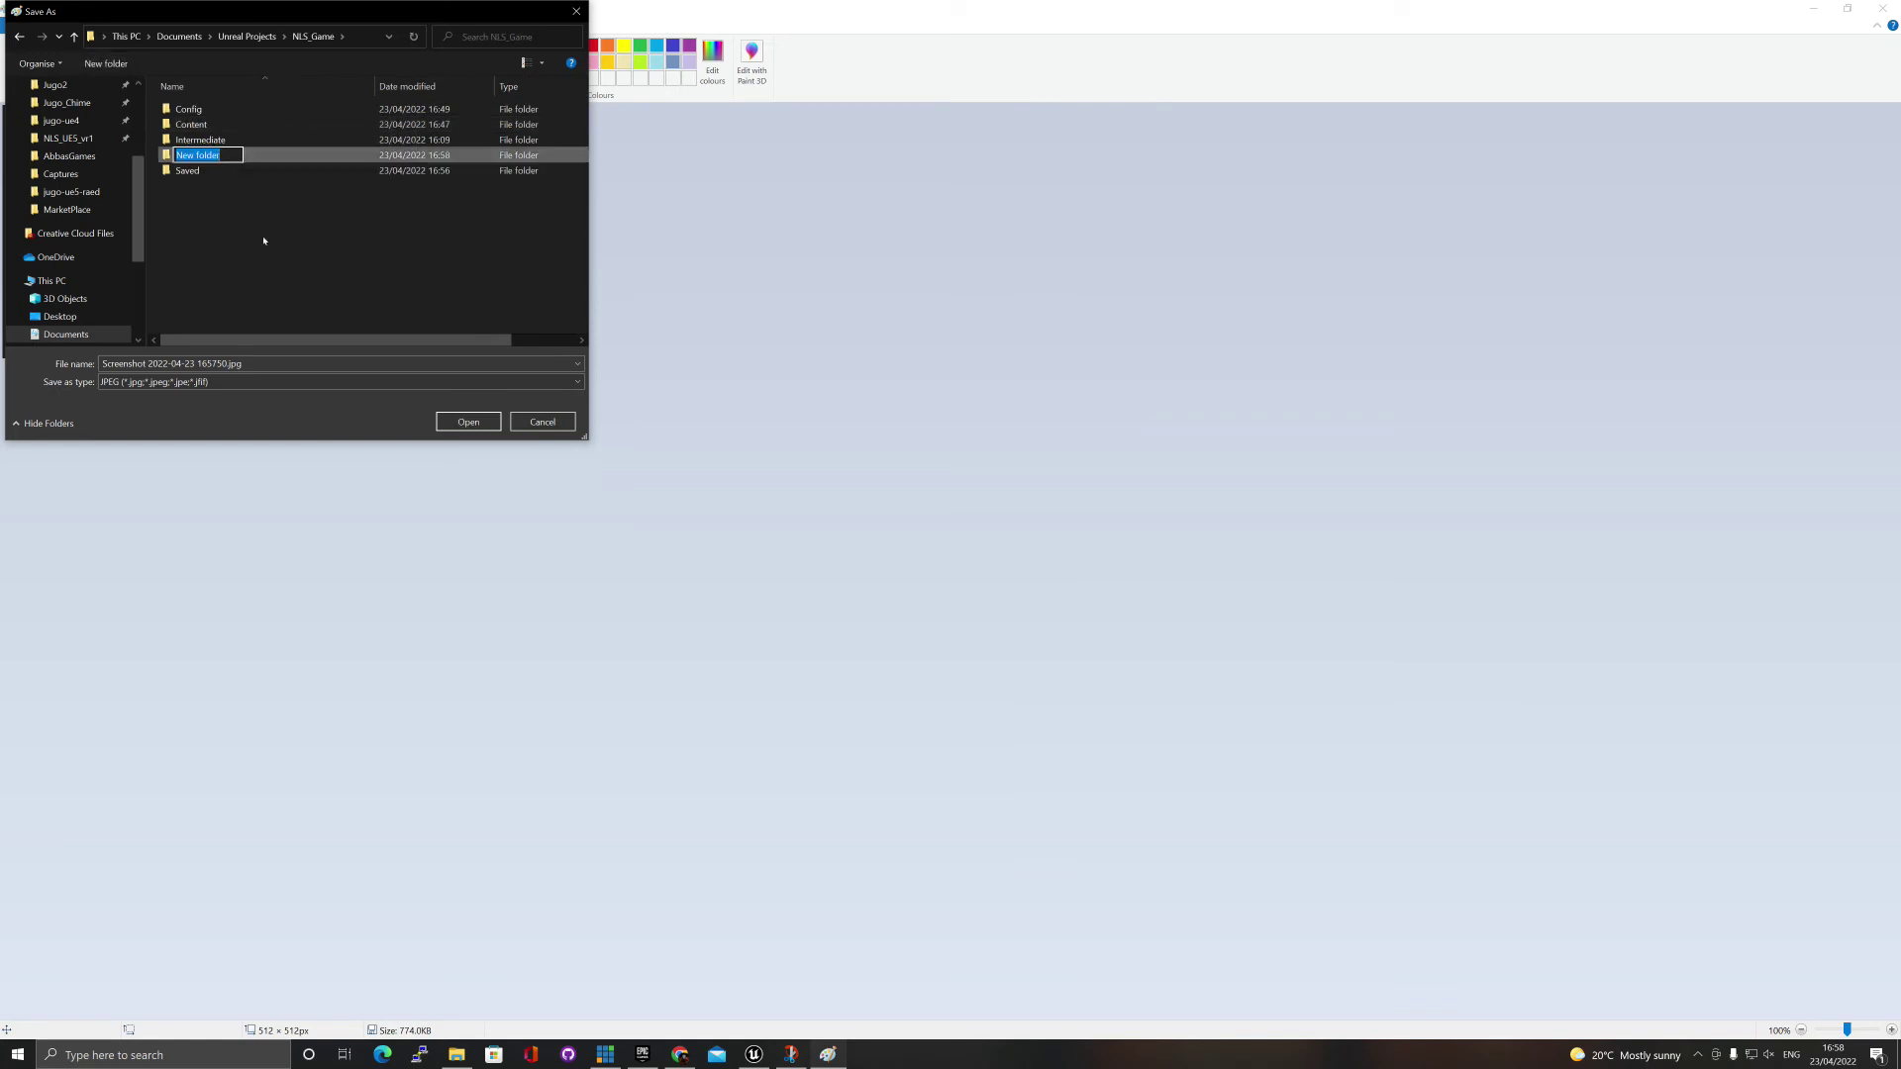
pyautogui.press('/')
pyautogui.write('Assests')
pyautogui.press('Return')
pyautogui.press('Return')
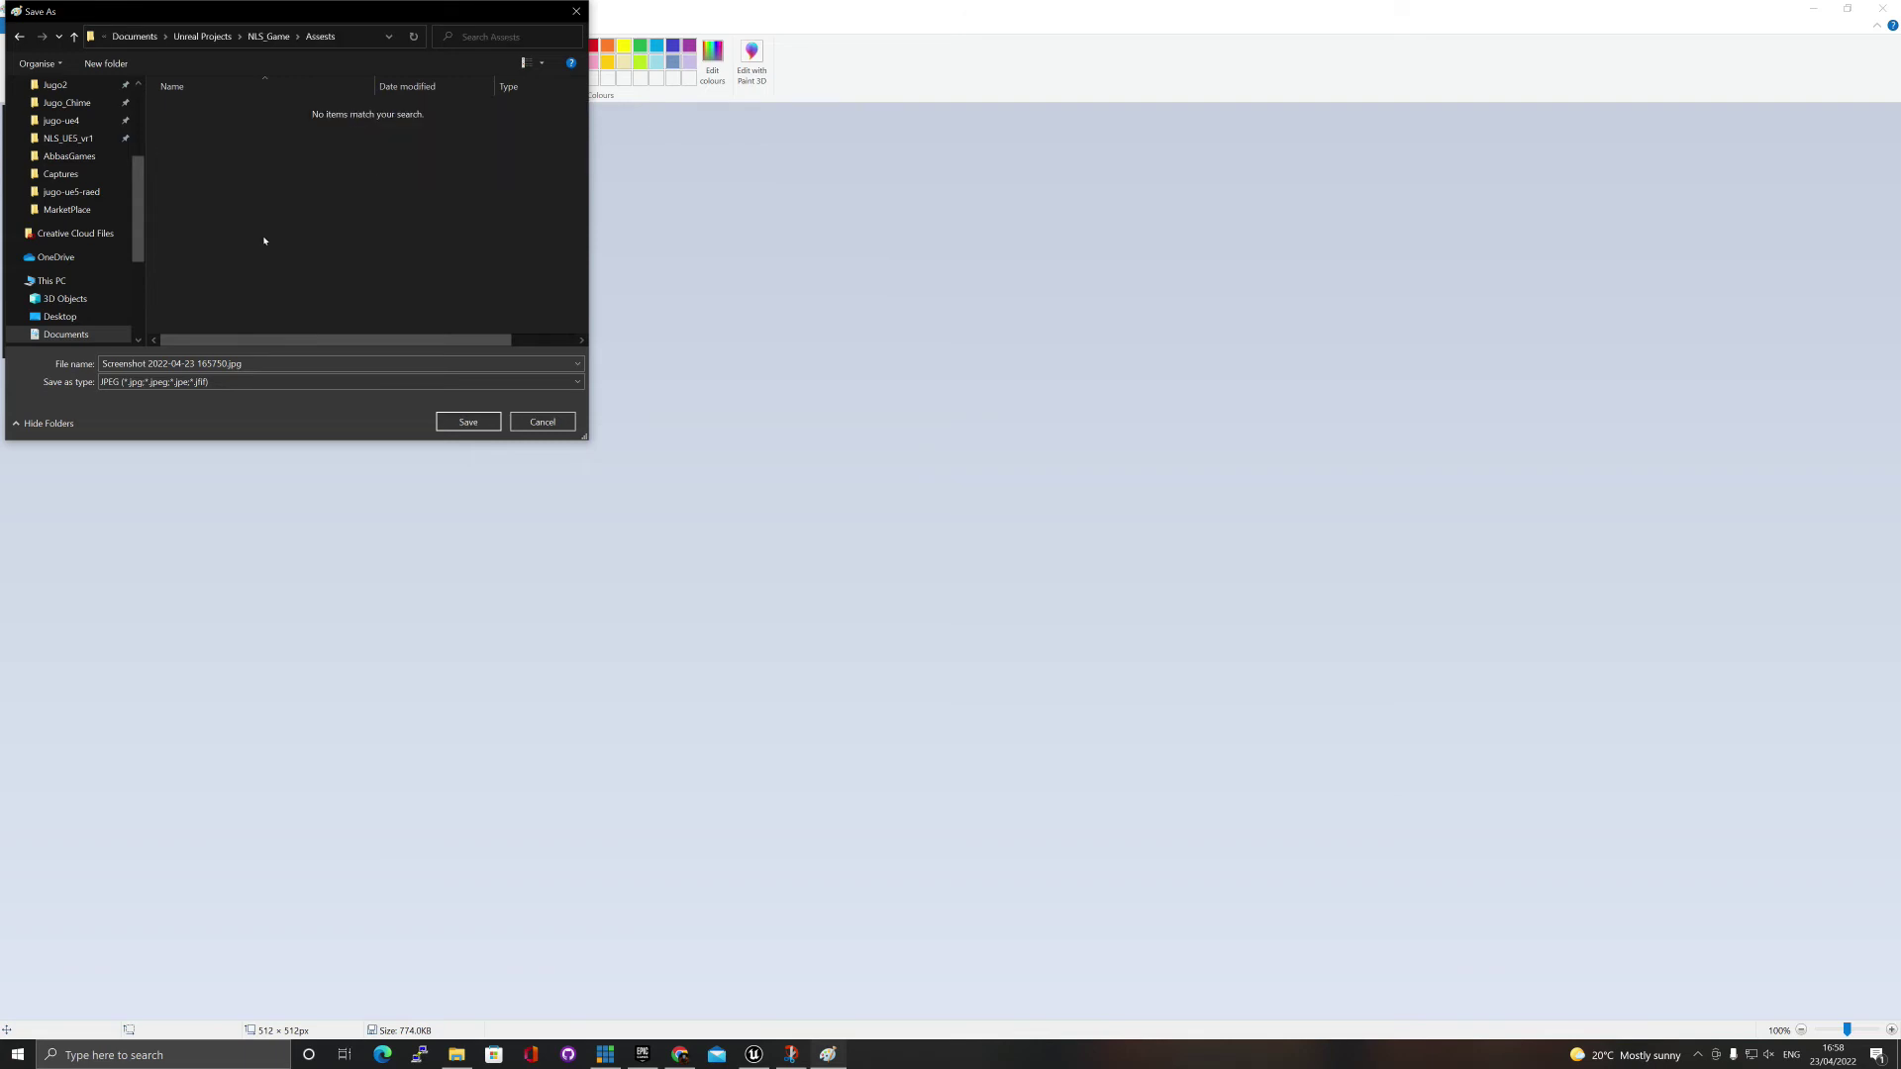
# Name the image MyChar_Thumbnail and save it, accepting the transparency loss warning.
pyautogui.press('Tab')
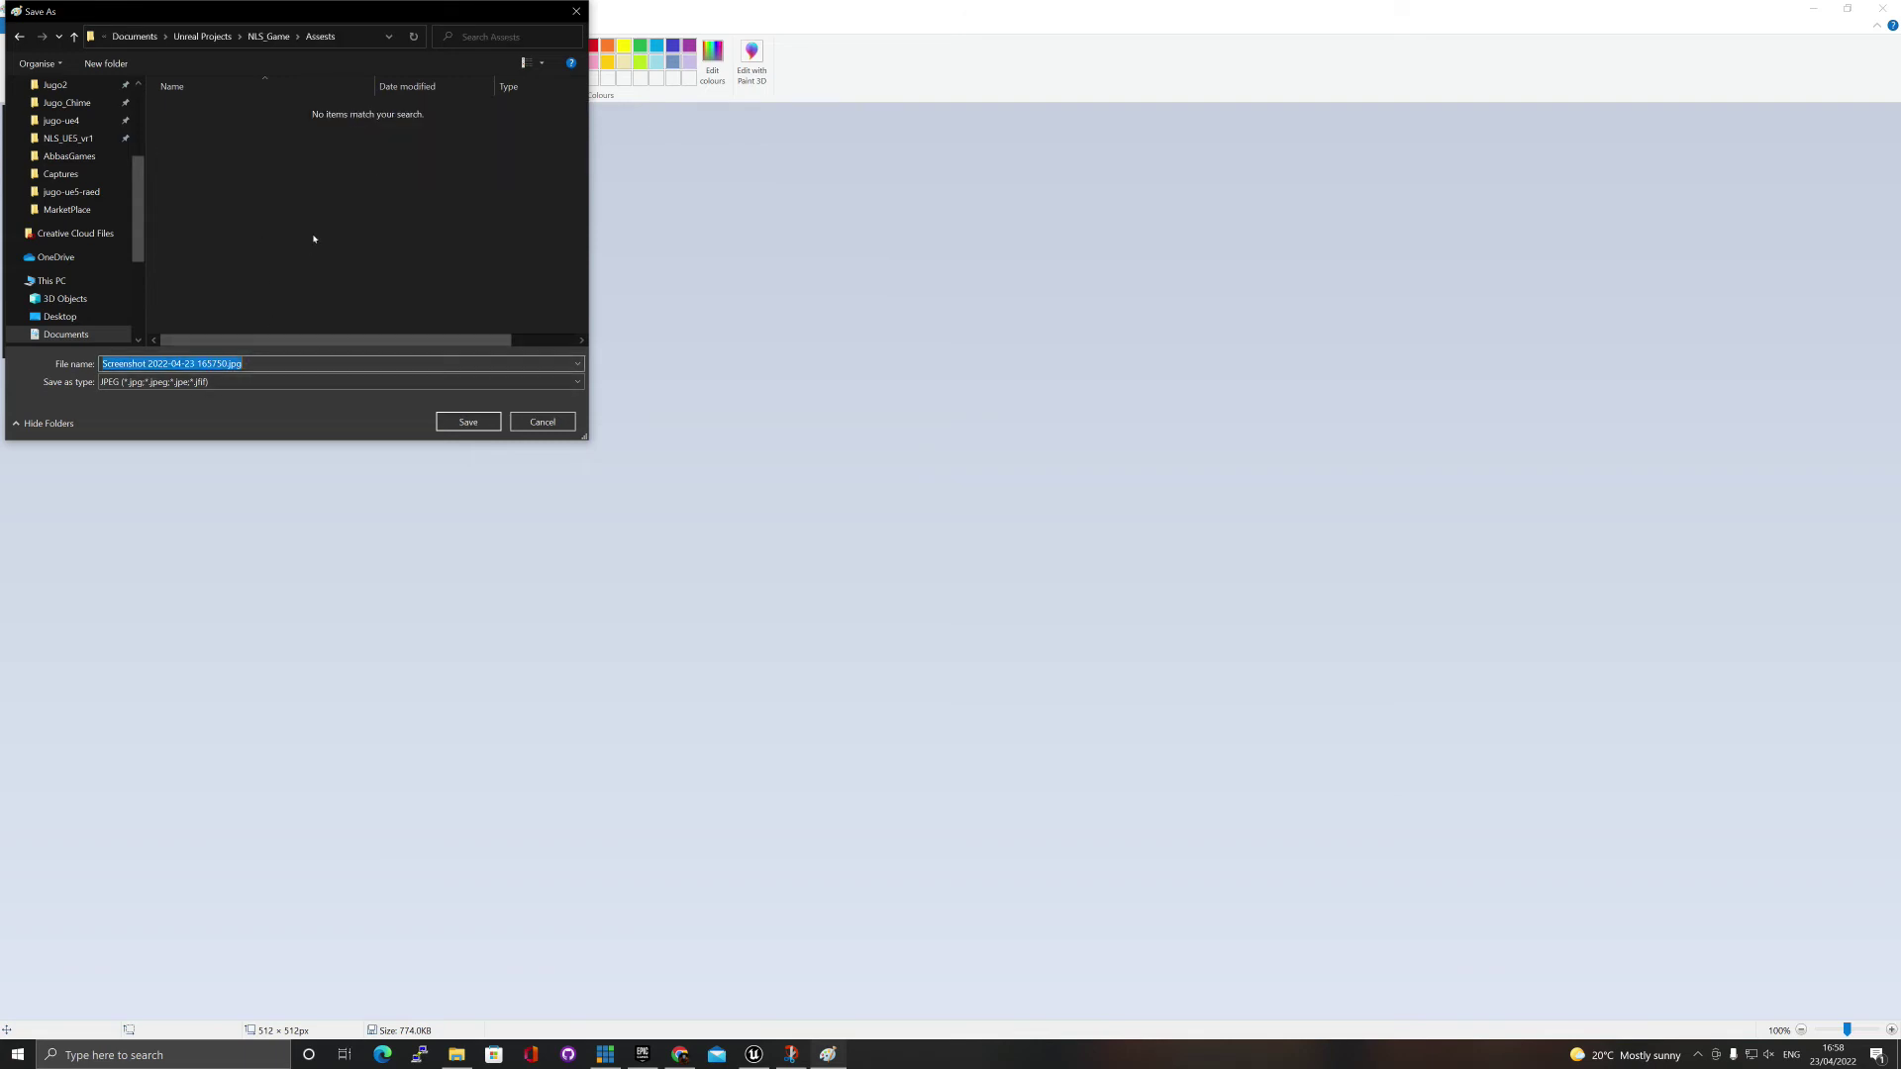
pyautogui.write('MyChar_Thumbnail')
pyautogui.press('Return')
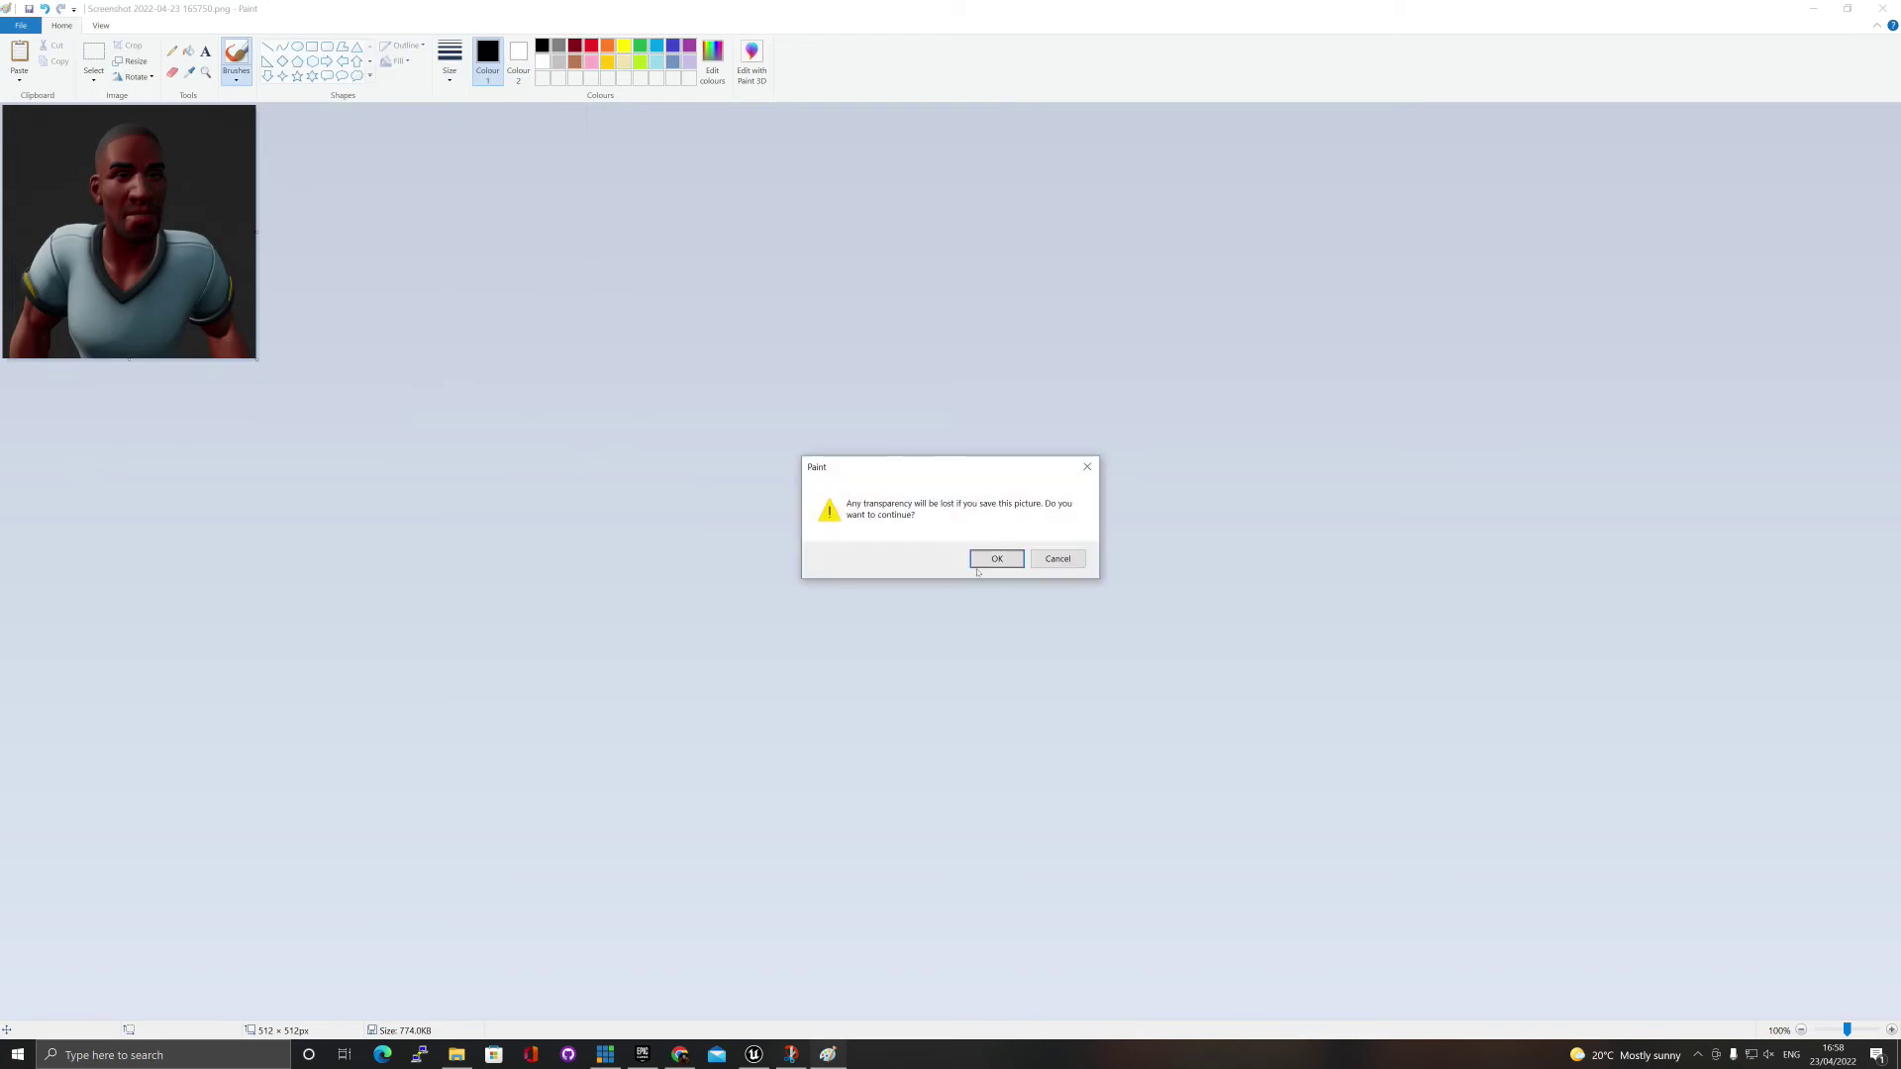
pyautogui.click(980, 568)
pyautogui.click(457, 1054)
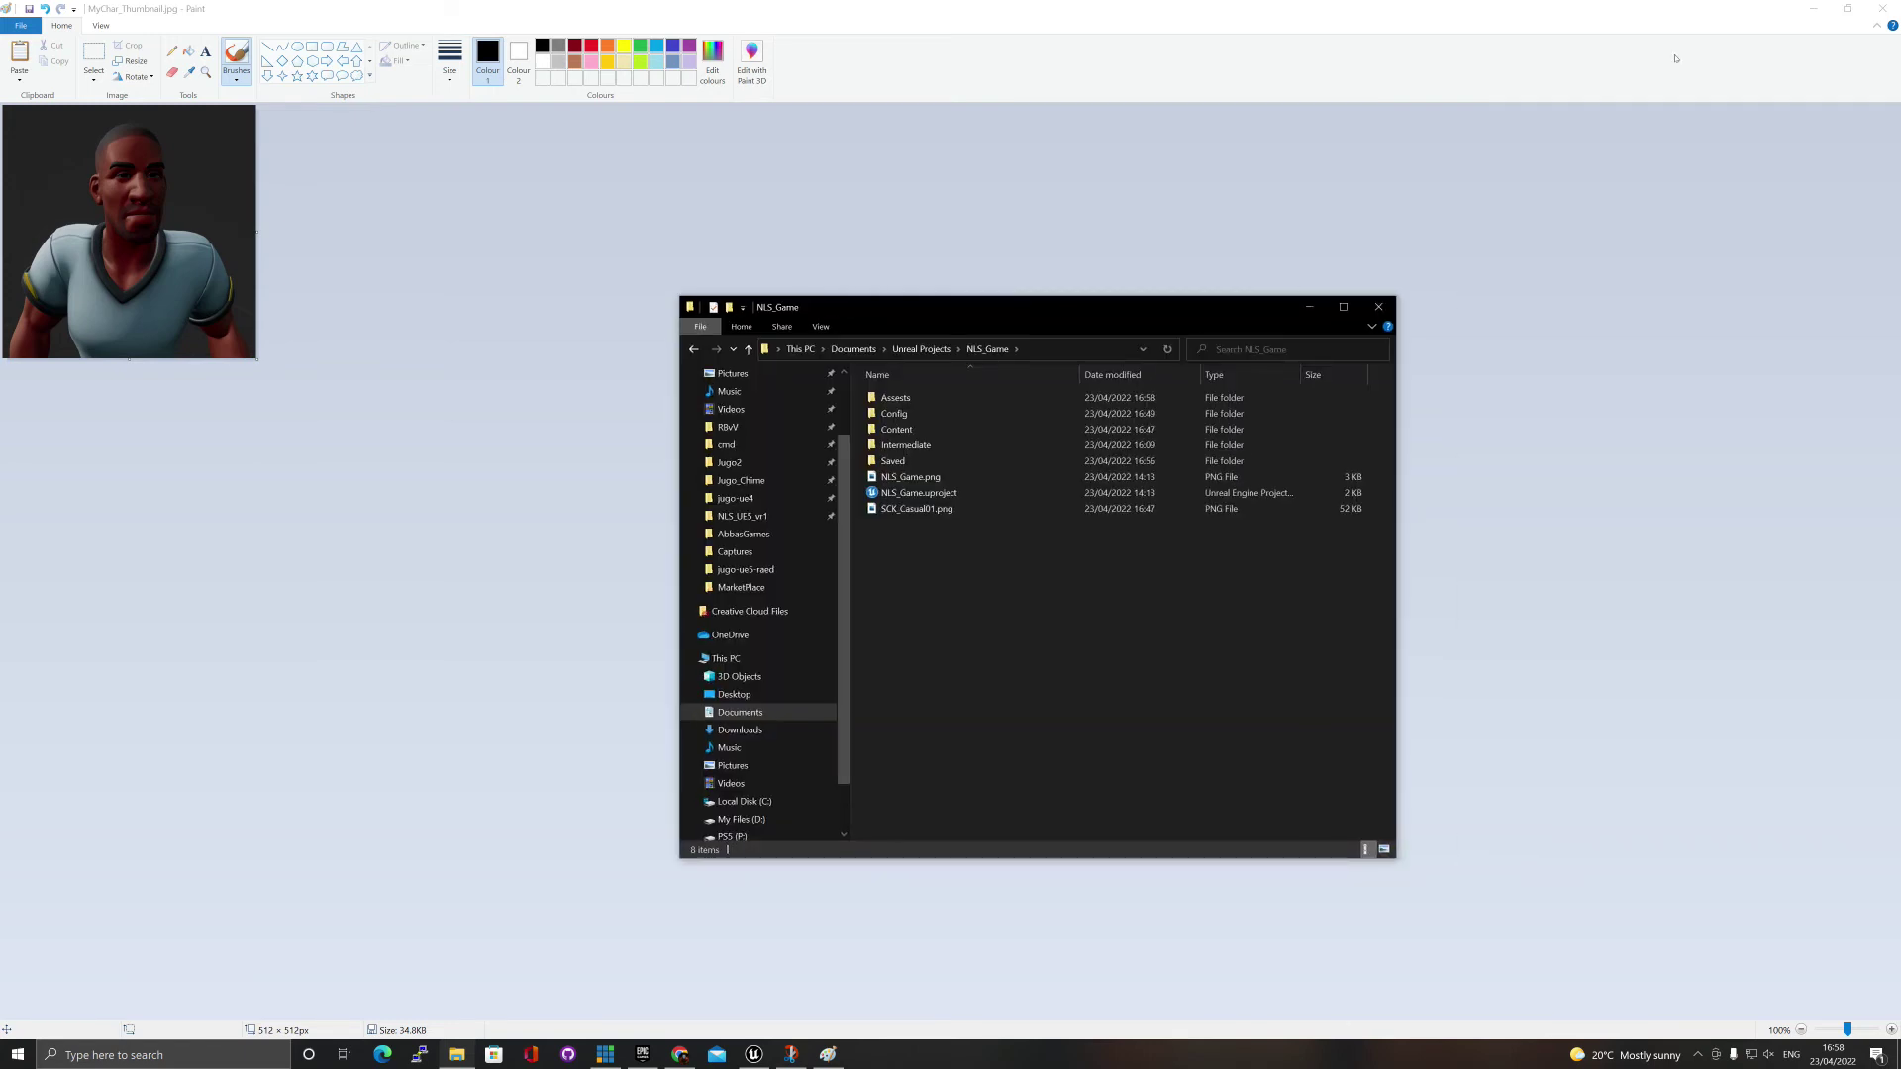
# Close Paint and Snip & Sketch, then select MyChar_Thumbnail.jpg in the Assests folder.
pyautogui.click(1878, 12)
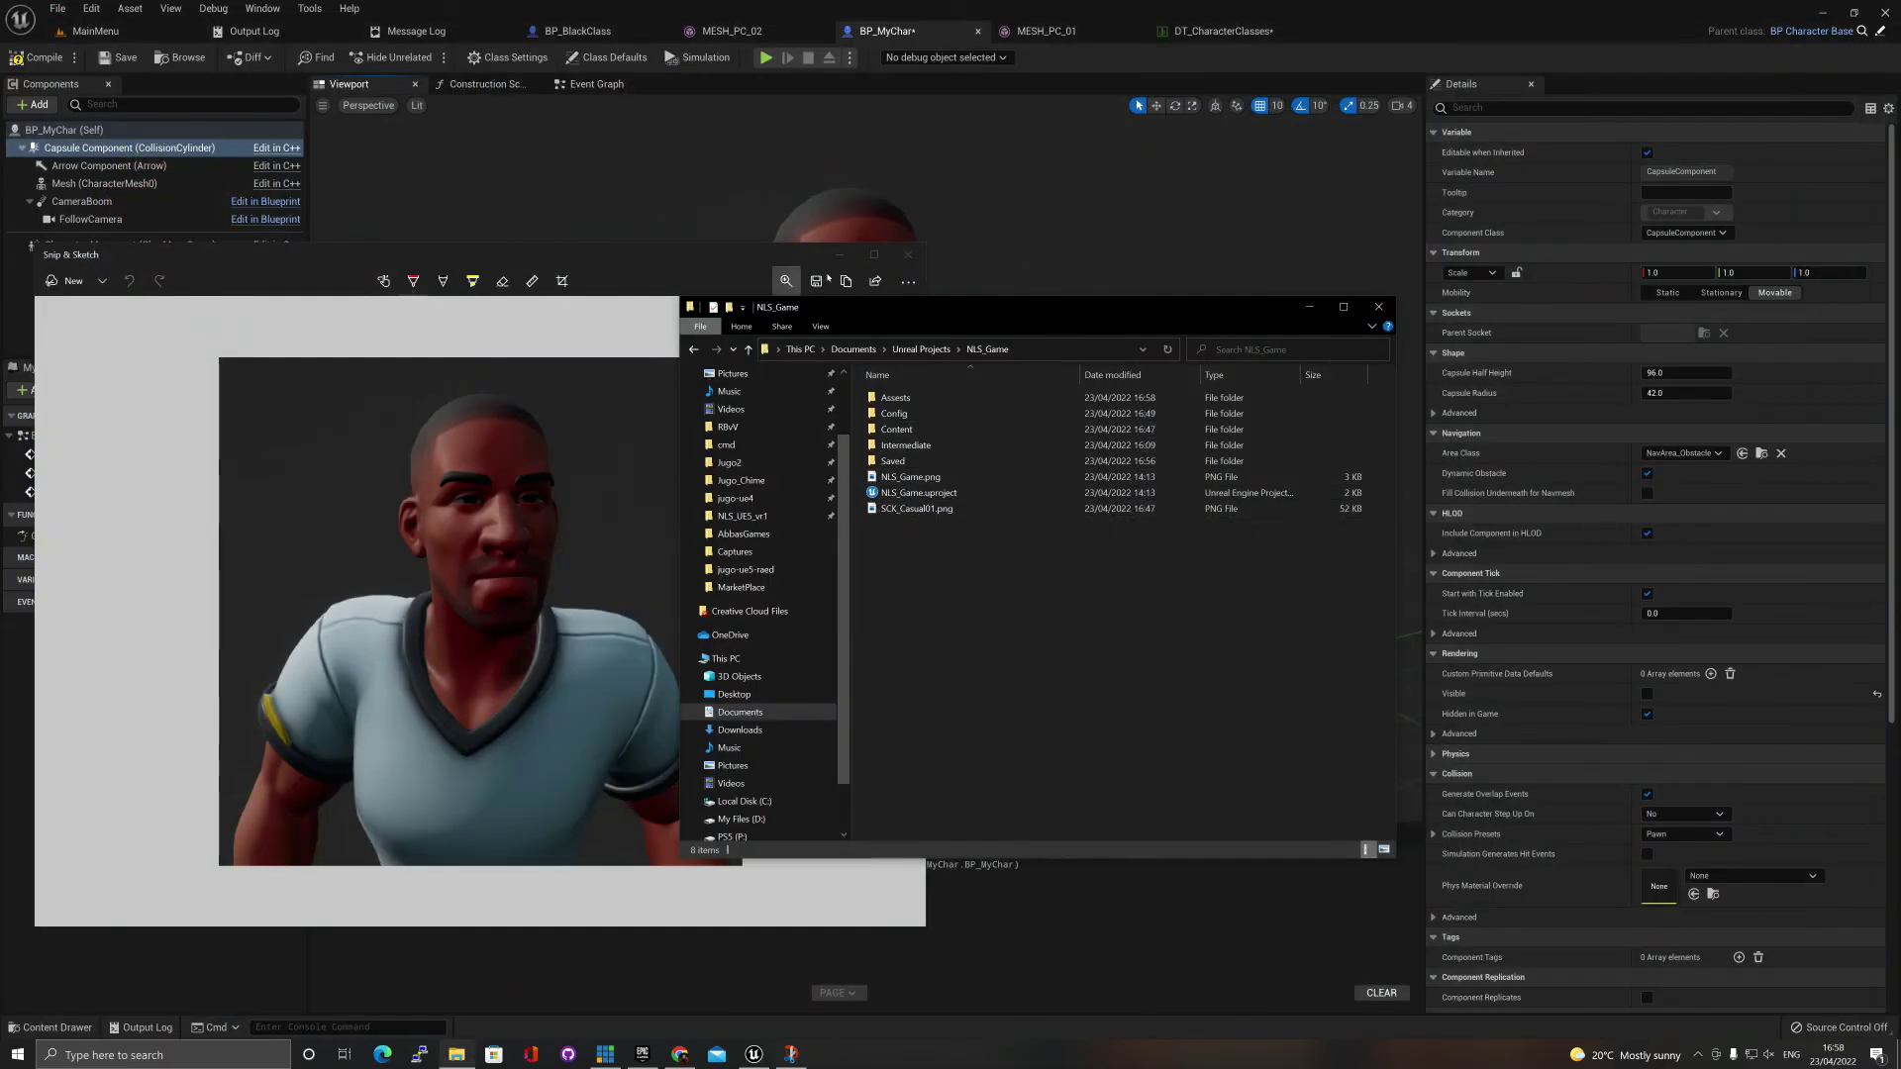
pyautogui.click(905, 256)
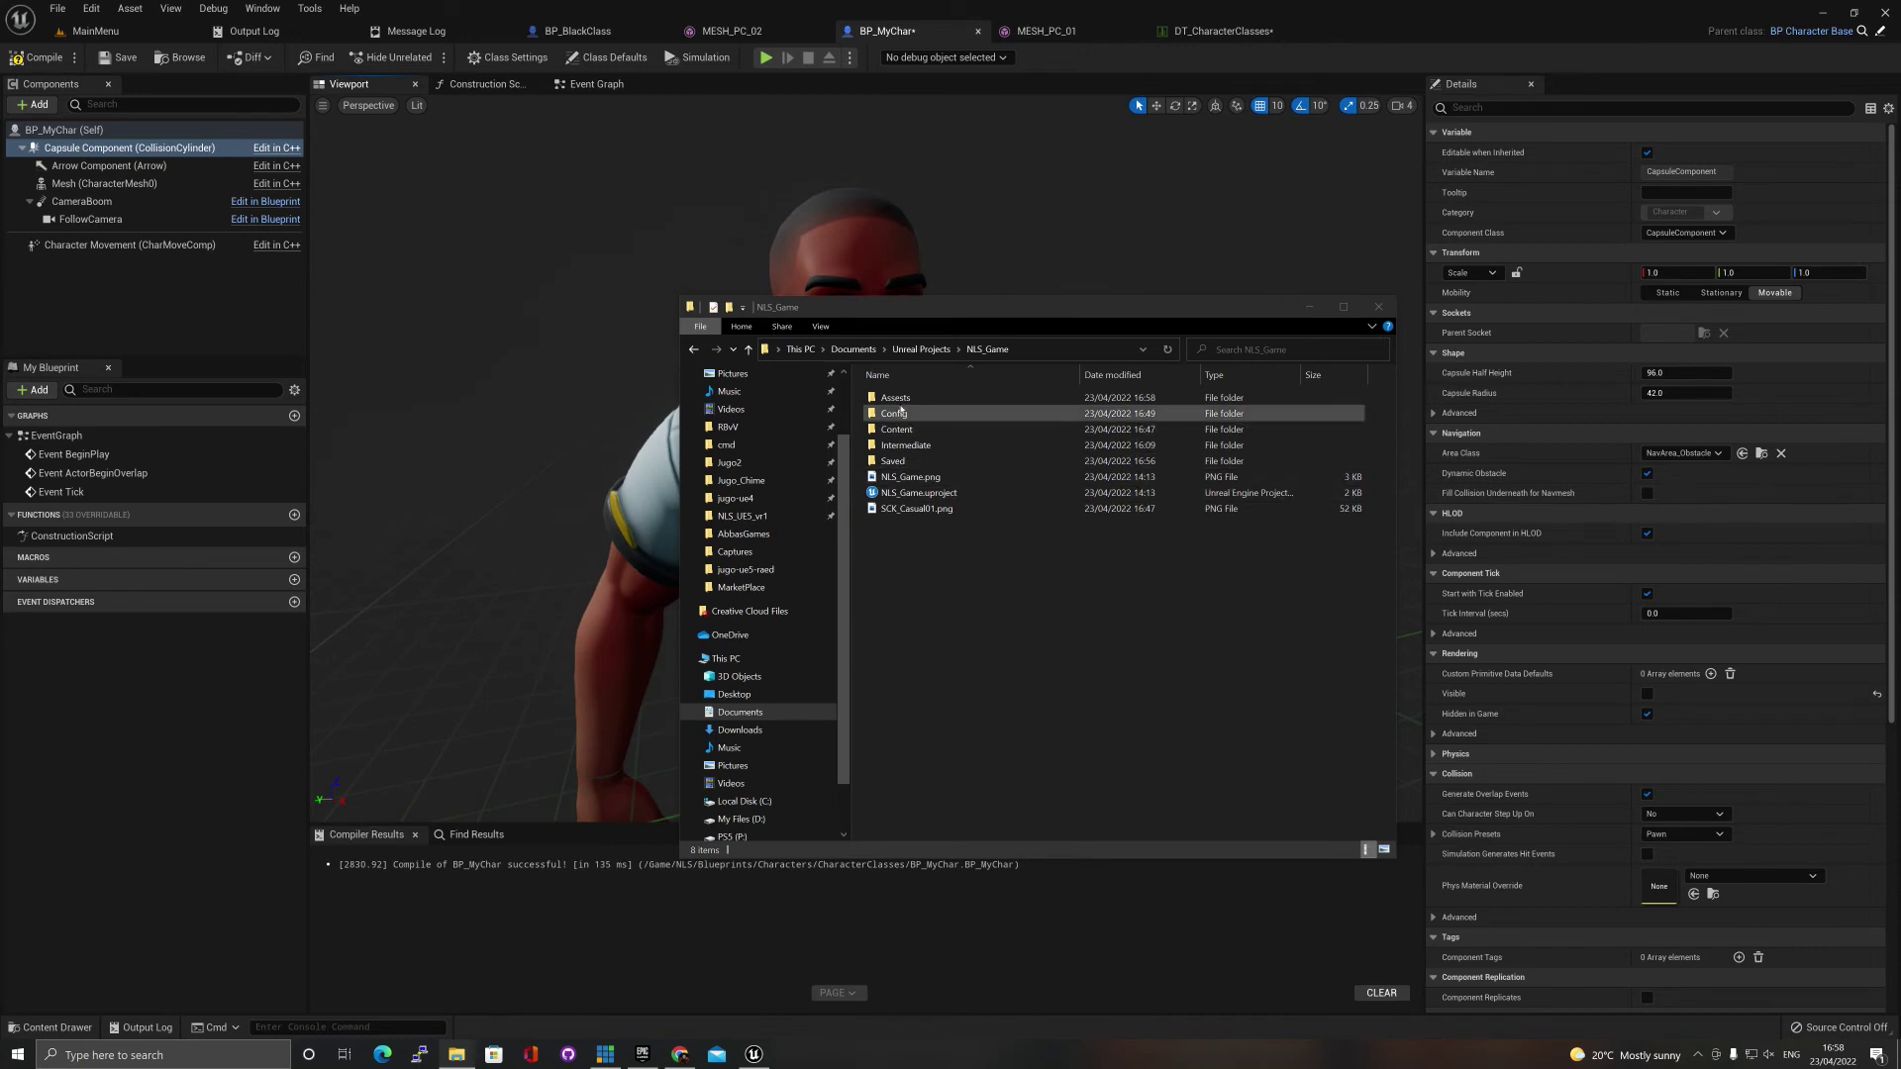
pyautogui.doubleClick(895, 398)
pyautogui.click(898, 420)
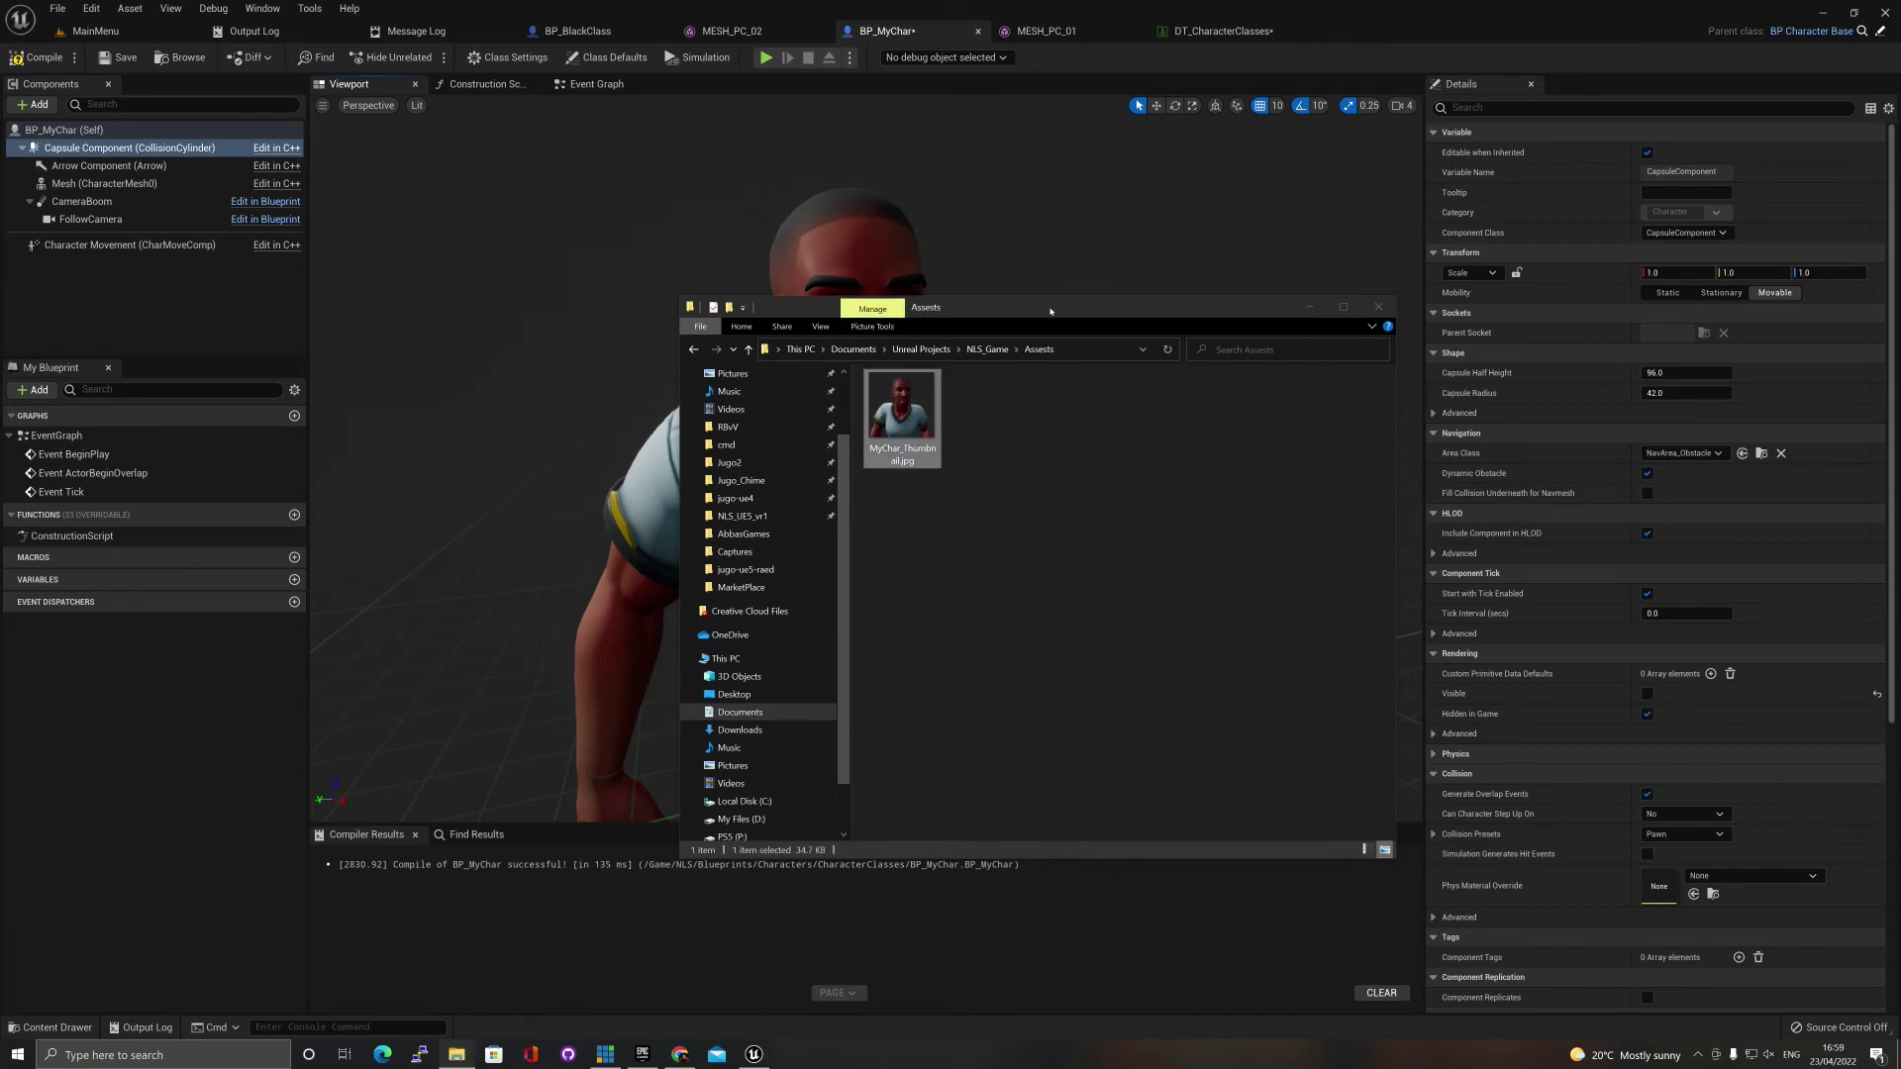
pyautogui.click(858, 814)
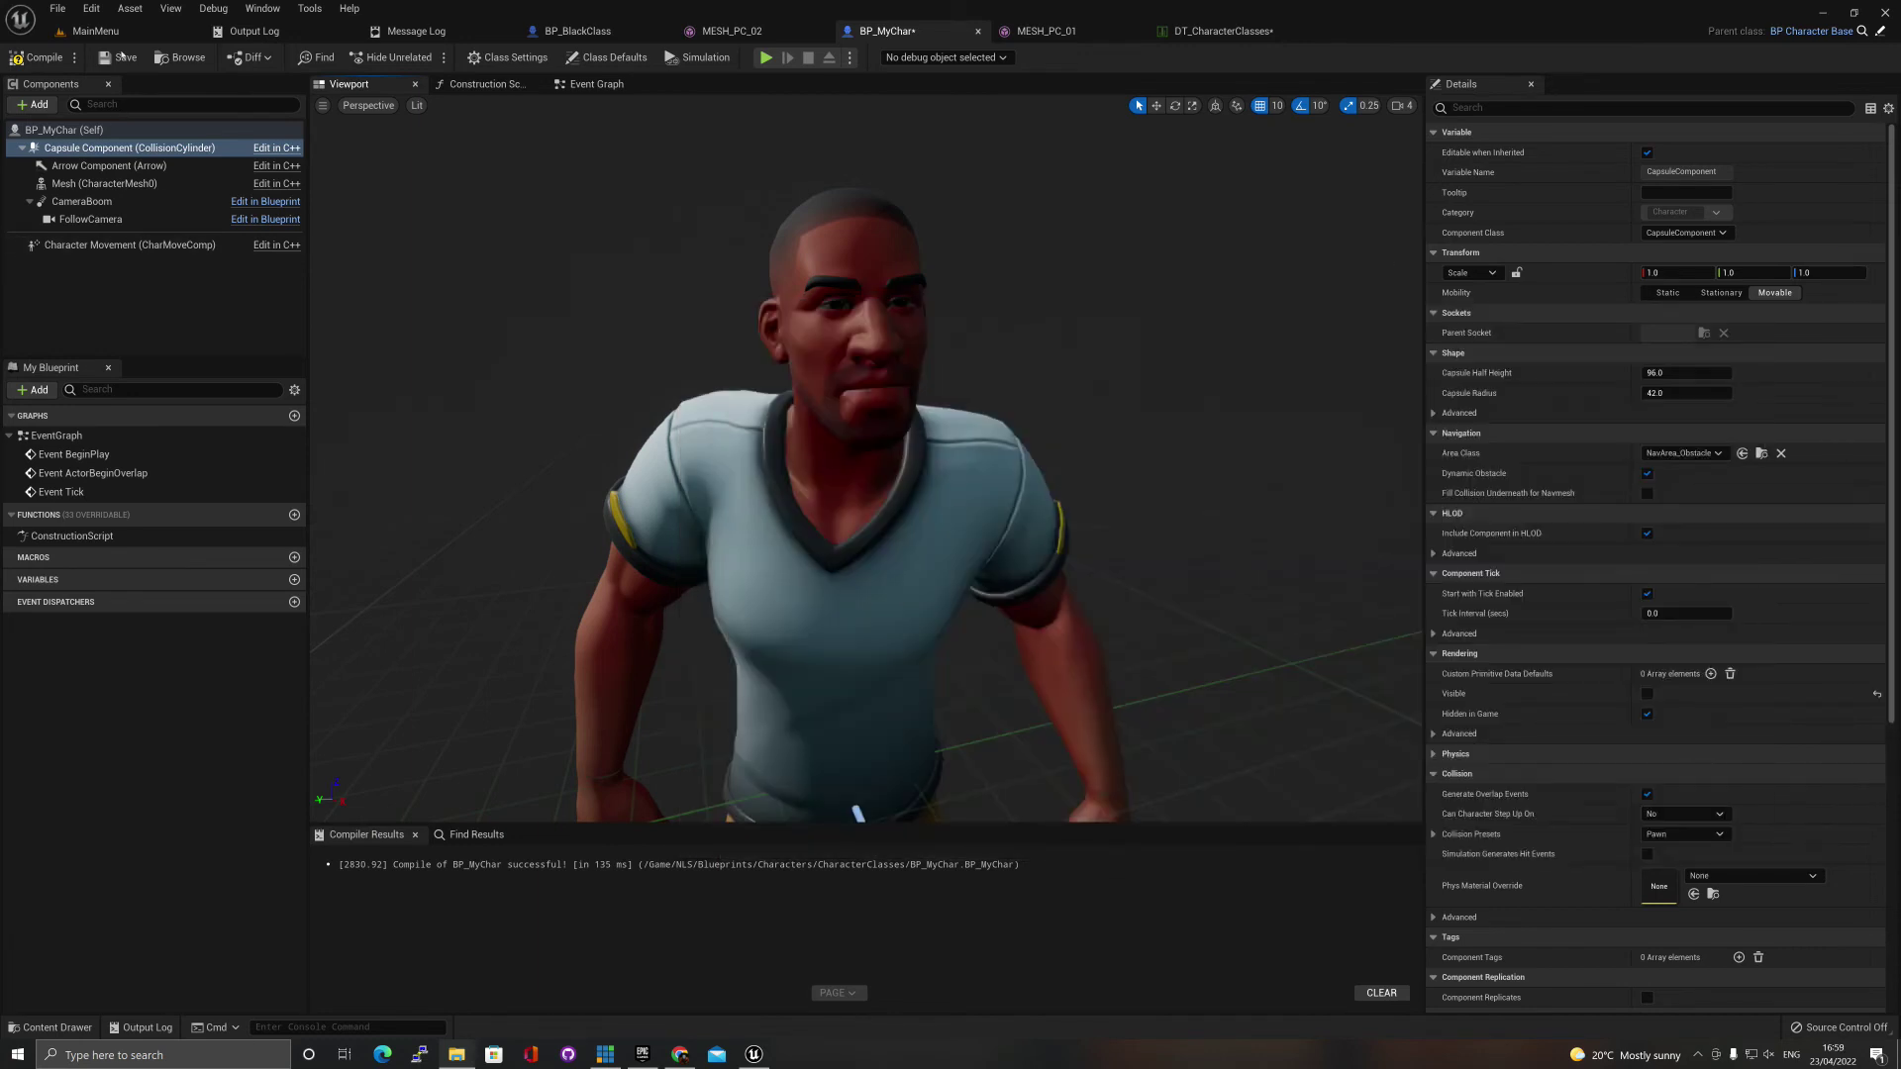
# Import MyChar_Thumbnail.jpg by dragging it into the Content Drawer's Blueprints/UI/Icons folder.
pyautogui.click(95, 30)
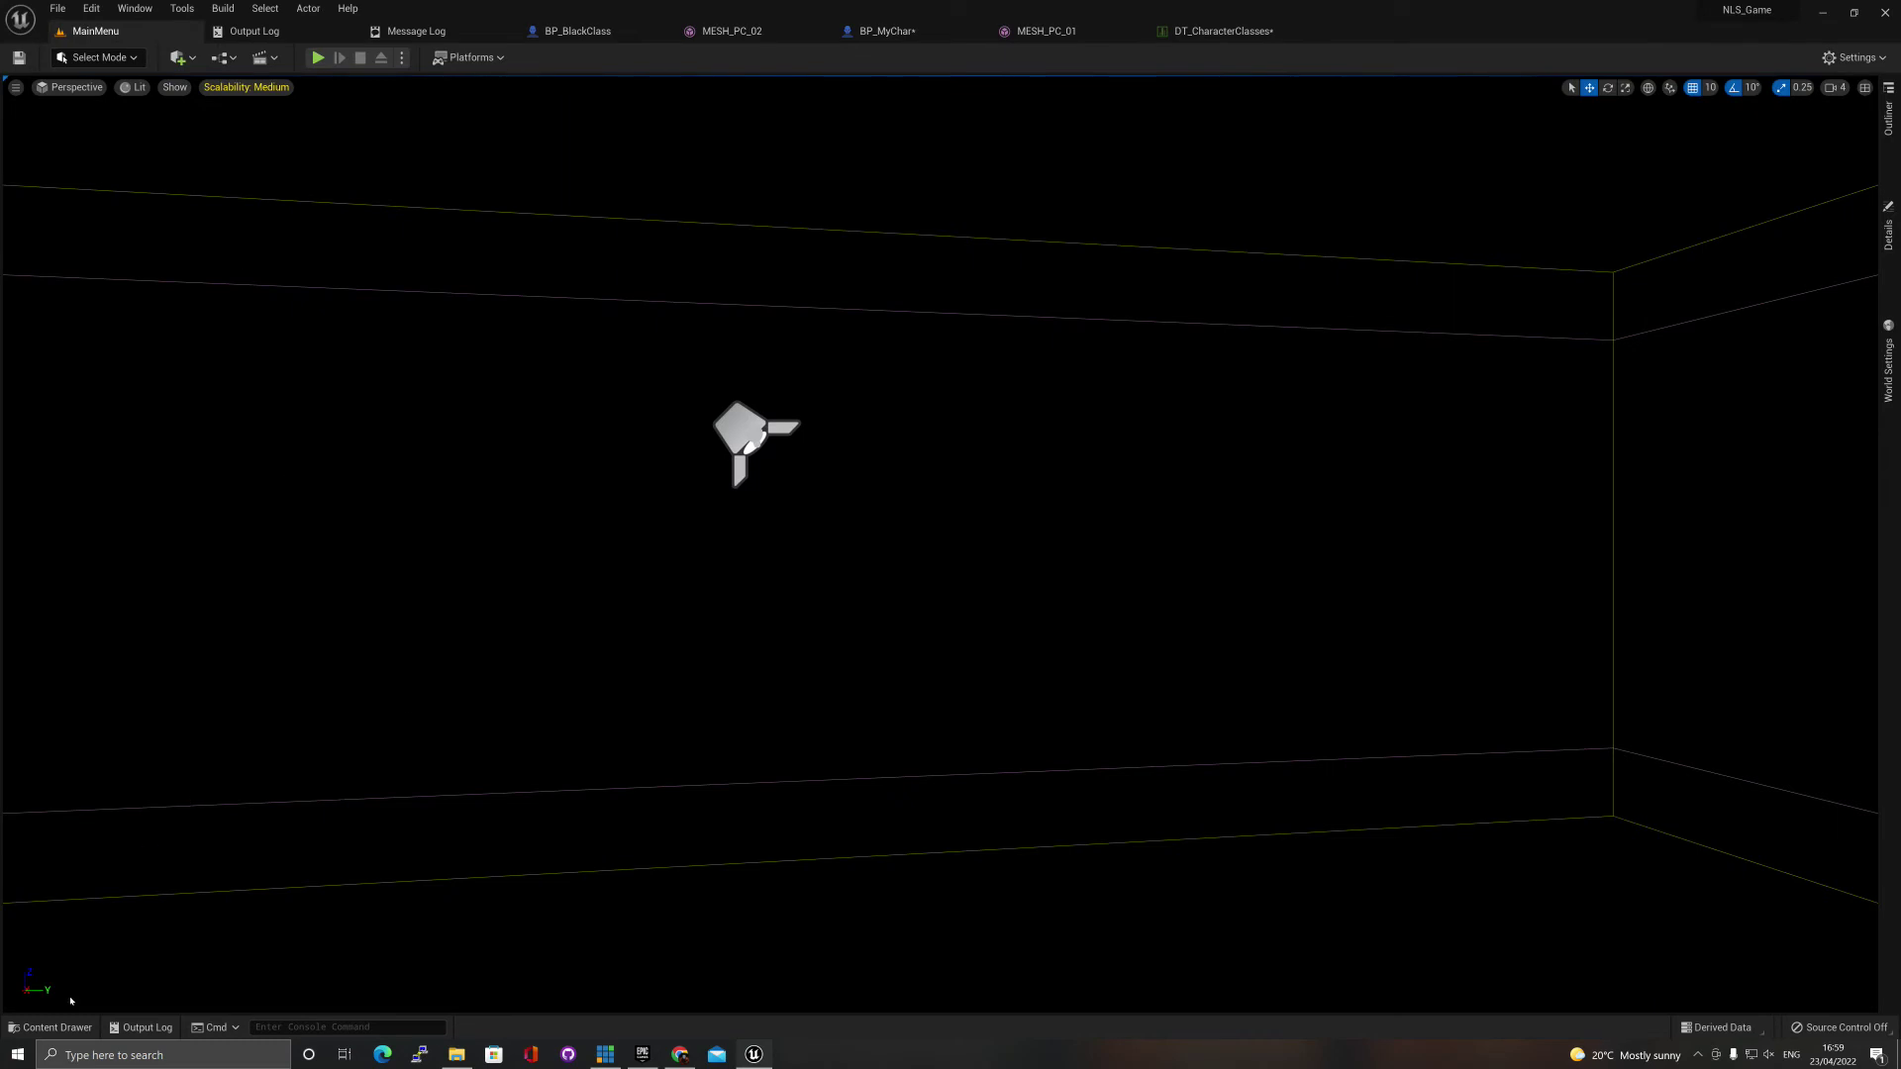
pyautogui.click(55, 1027)
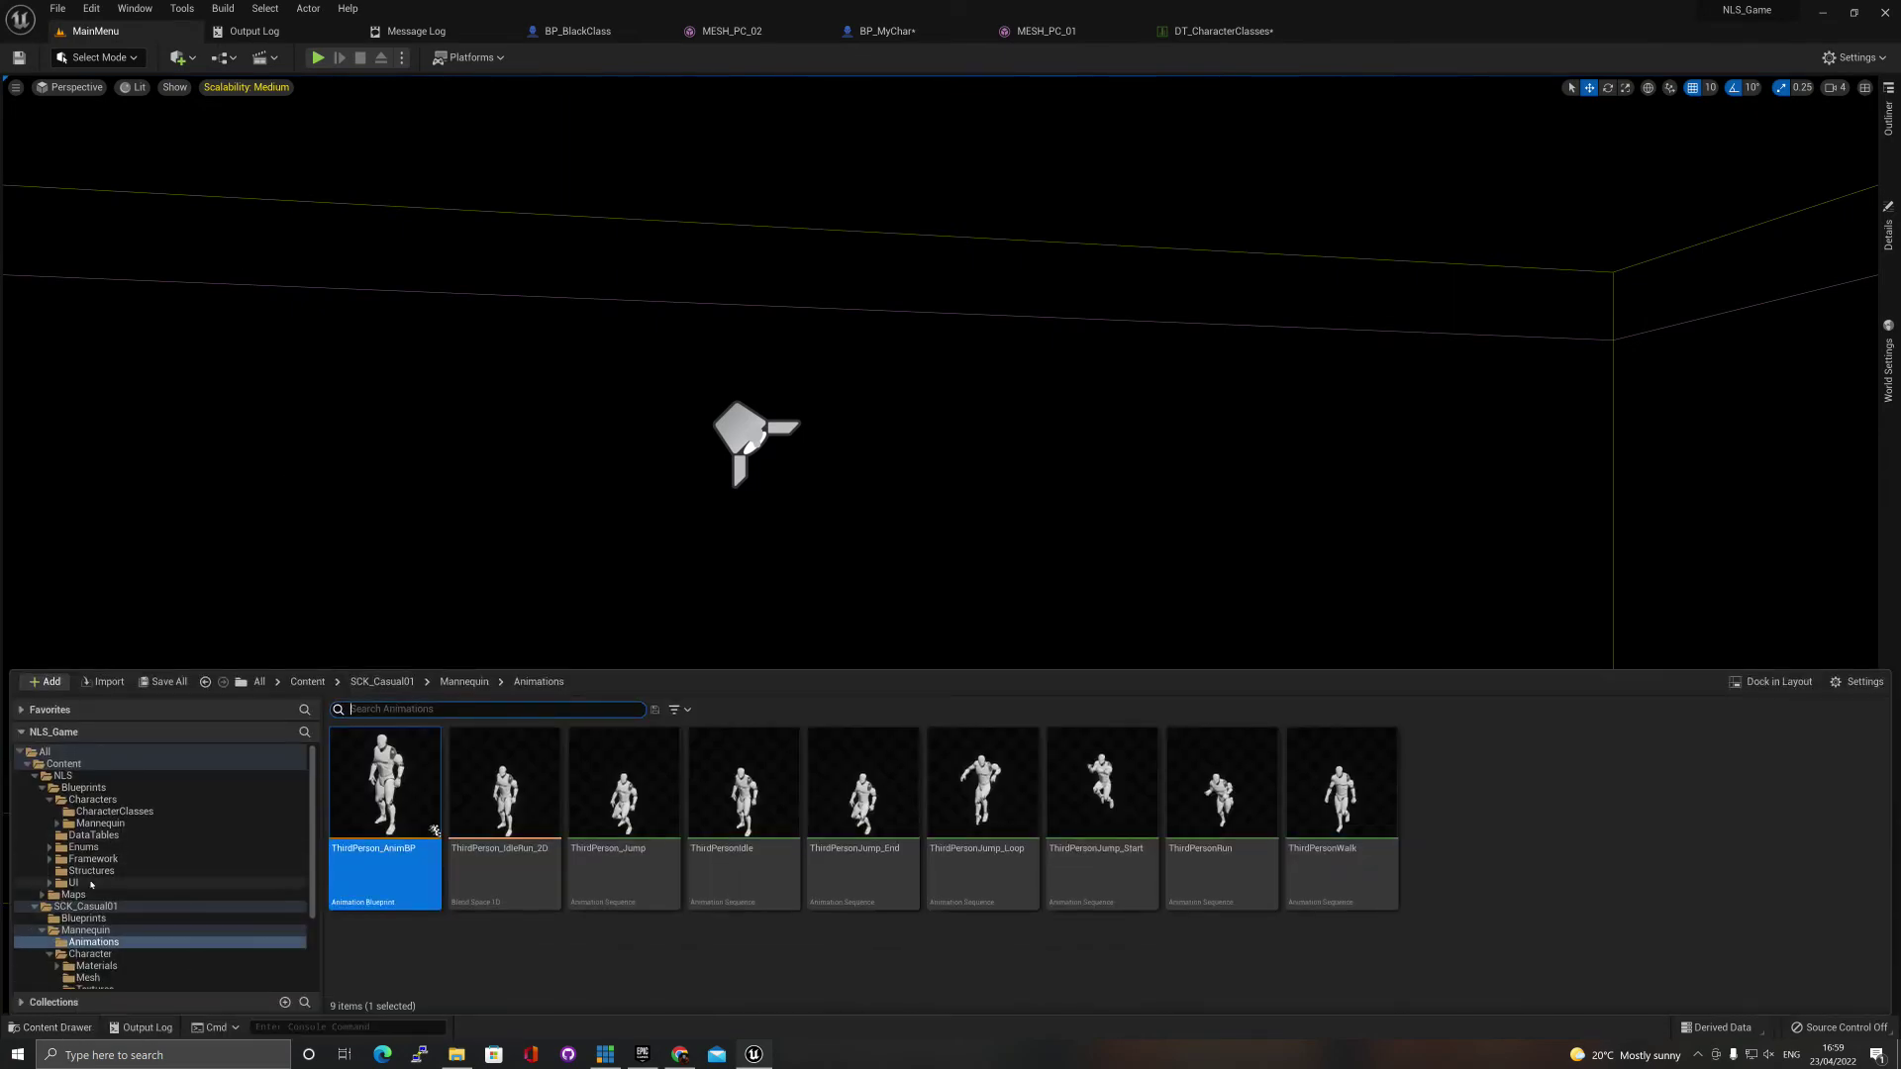
pyautogui.click(75, 882)
pyautogui.doubleClick(426, 870)
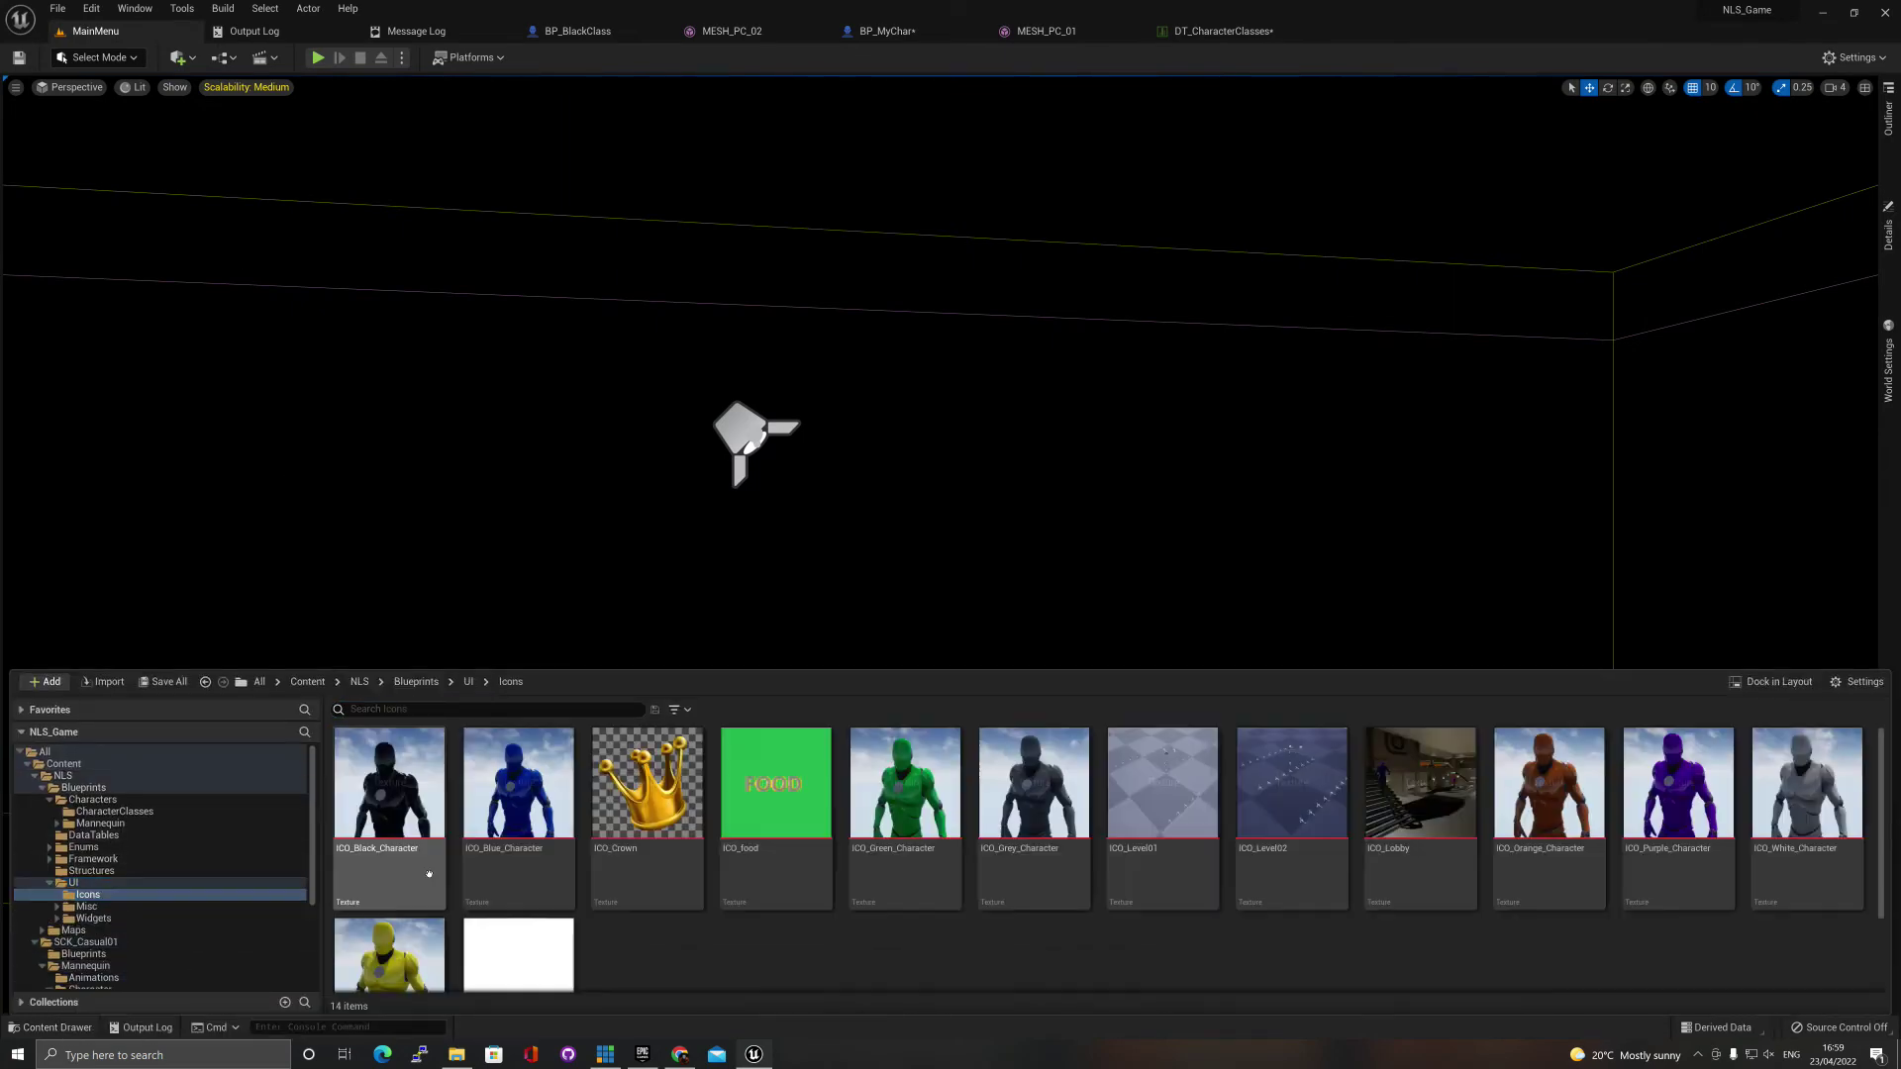
pyautogui.click(456, 1053)
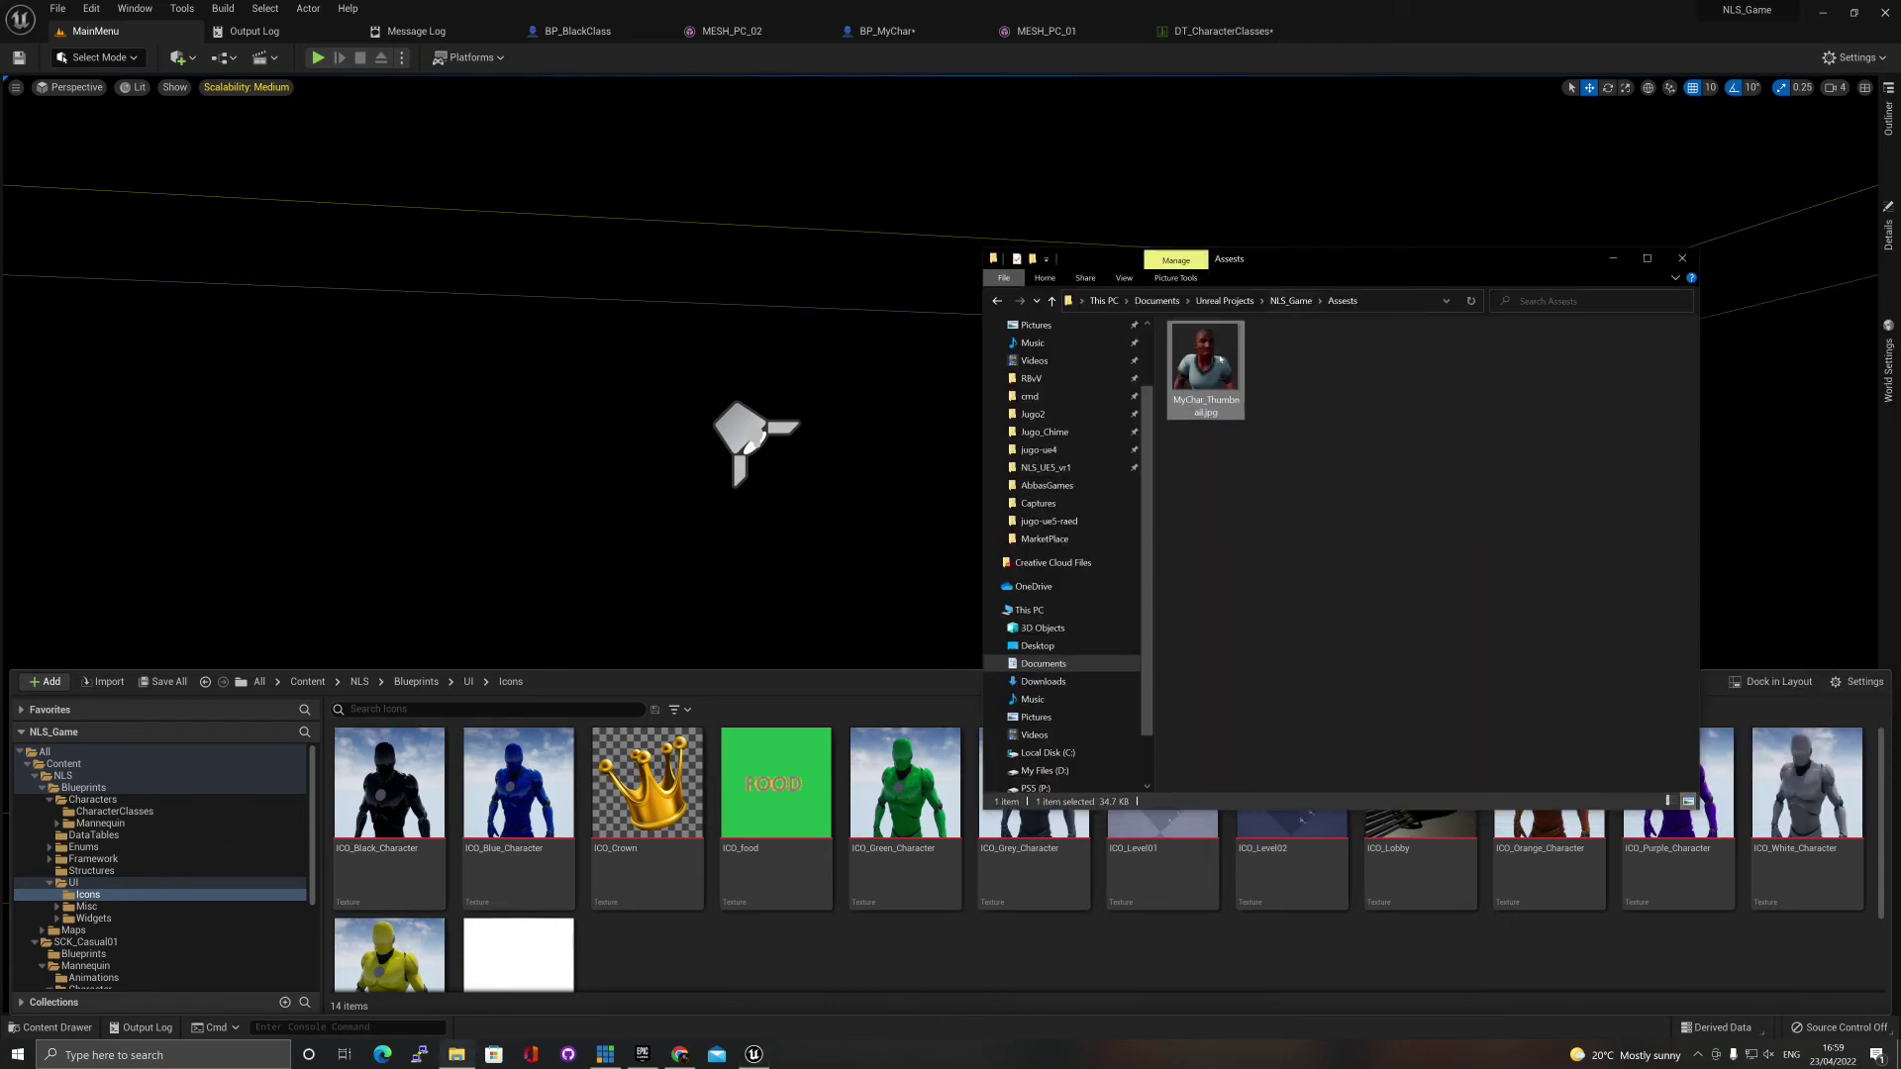
pyautogui.moveTo(1205, 358); pyautogui.dragTo(670, 957)
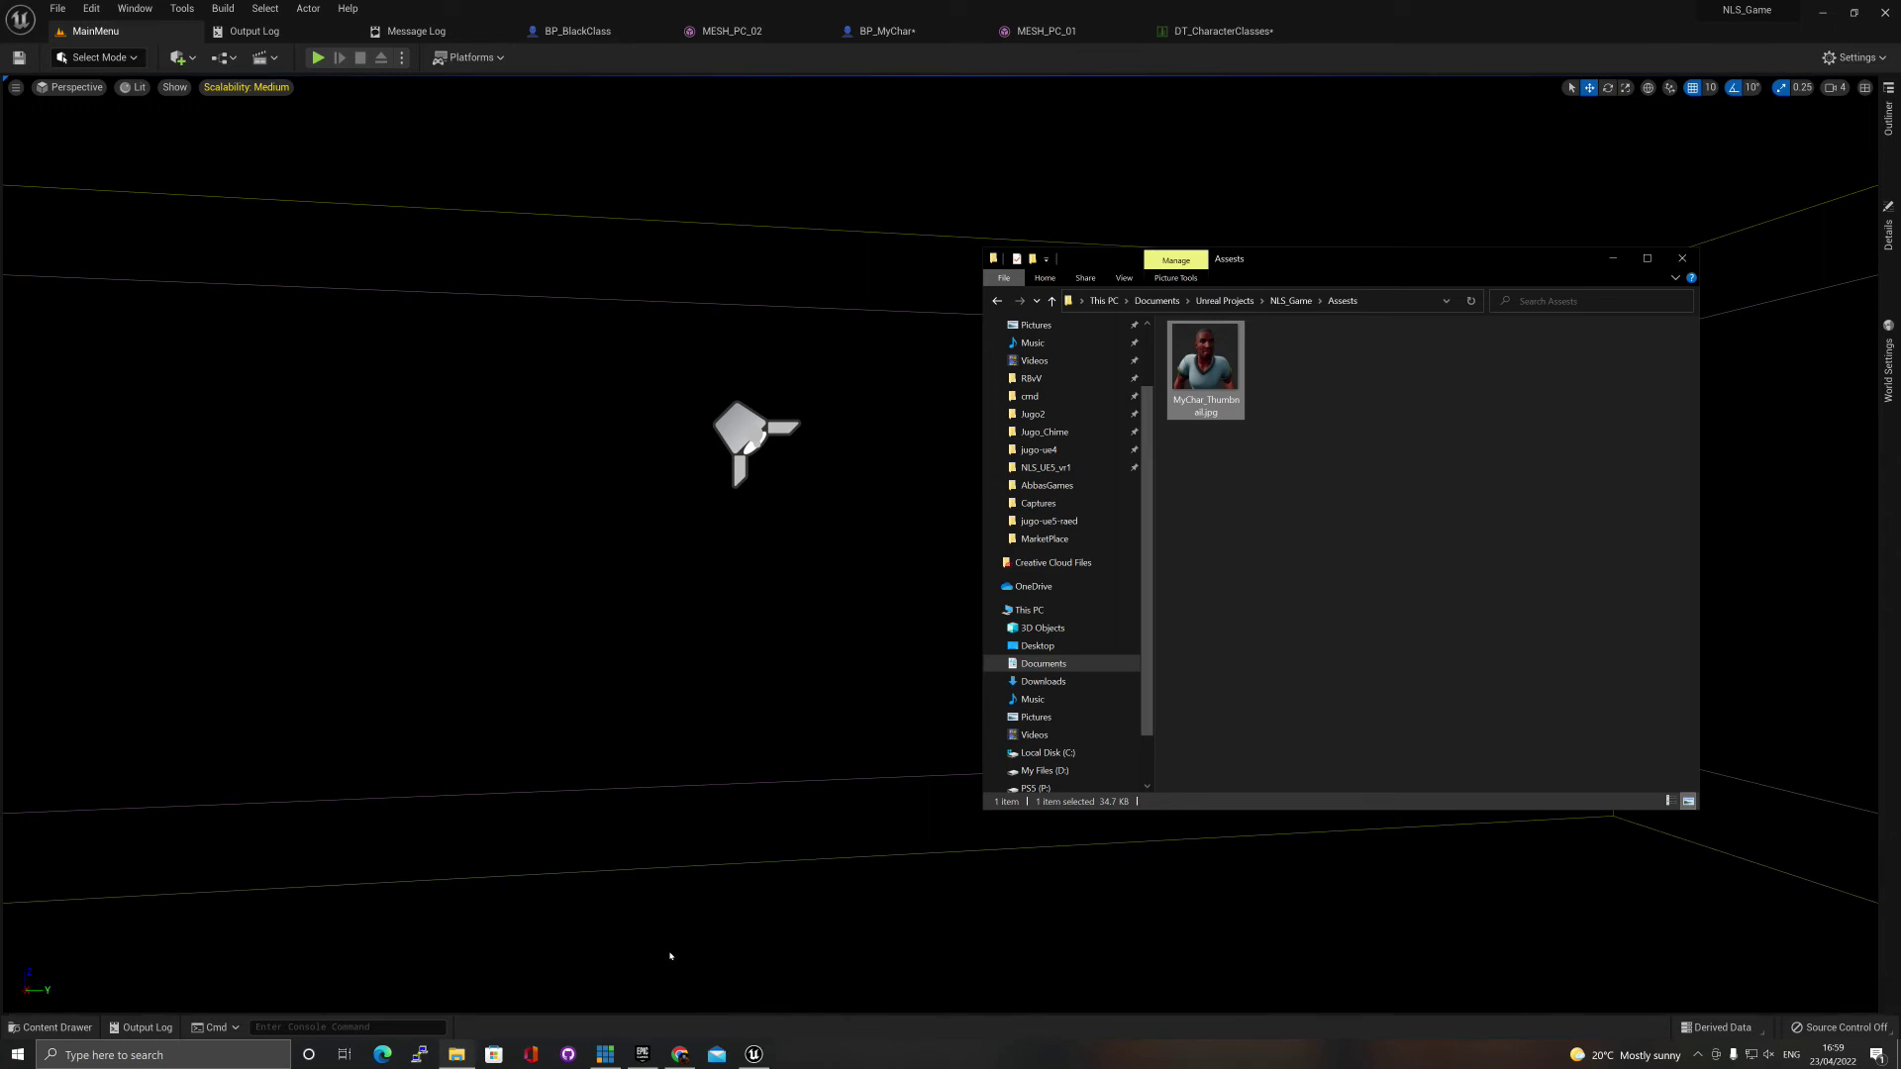
pyautogui.click(74, 1029)
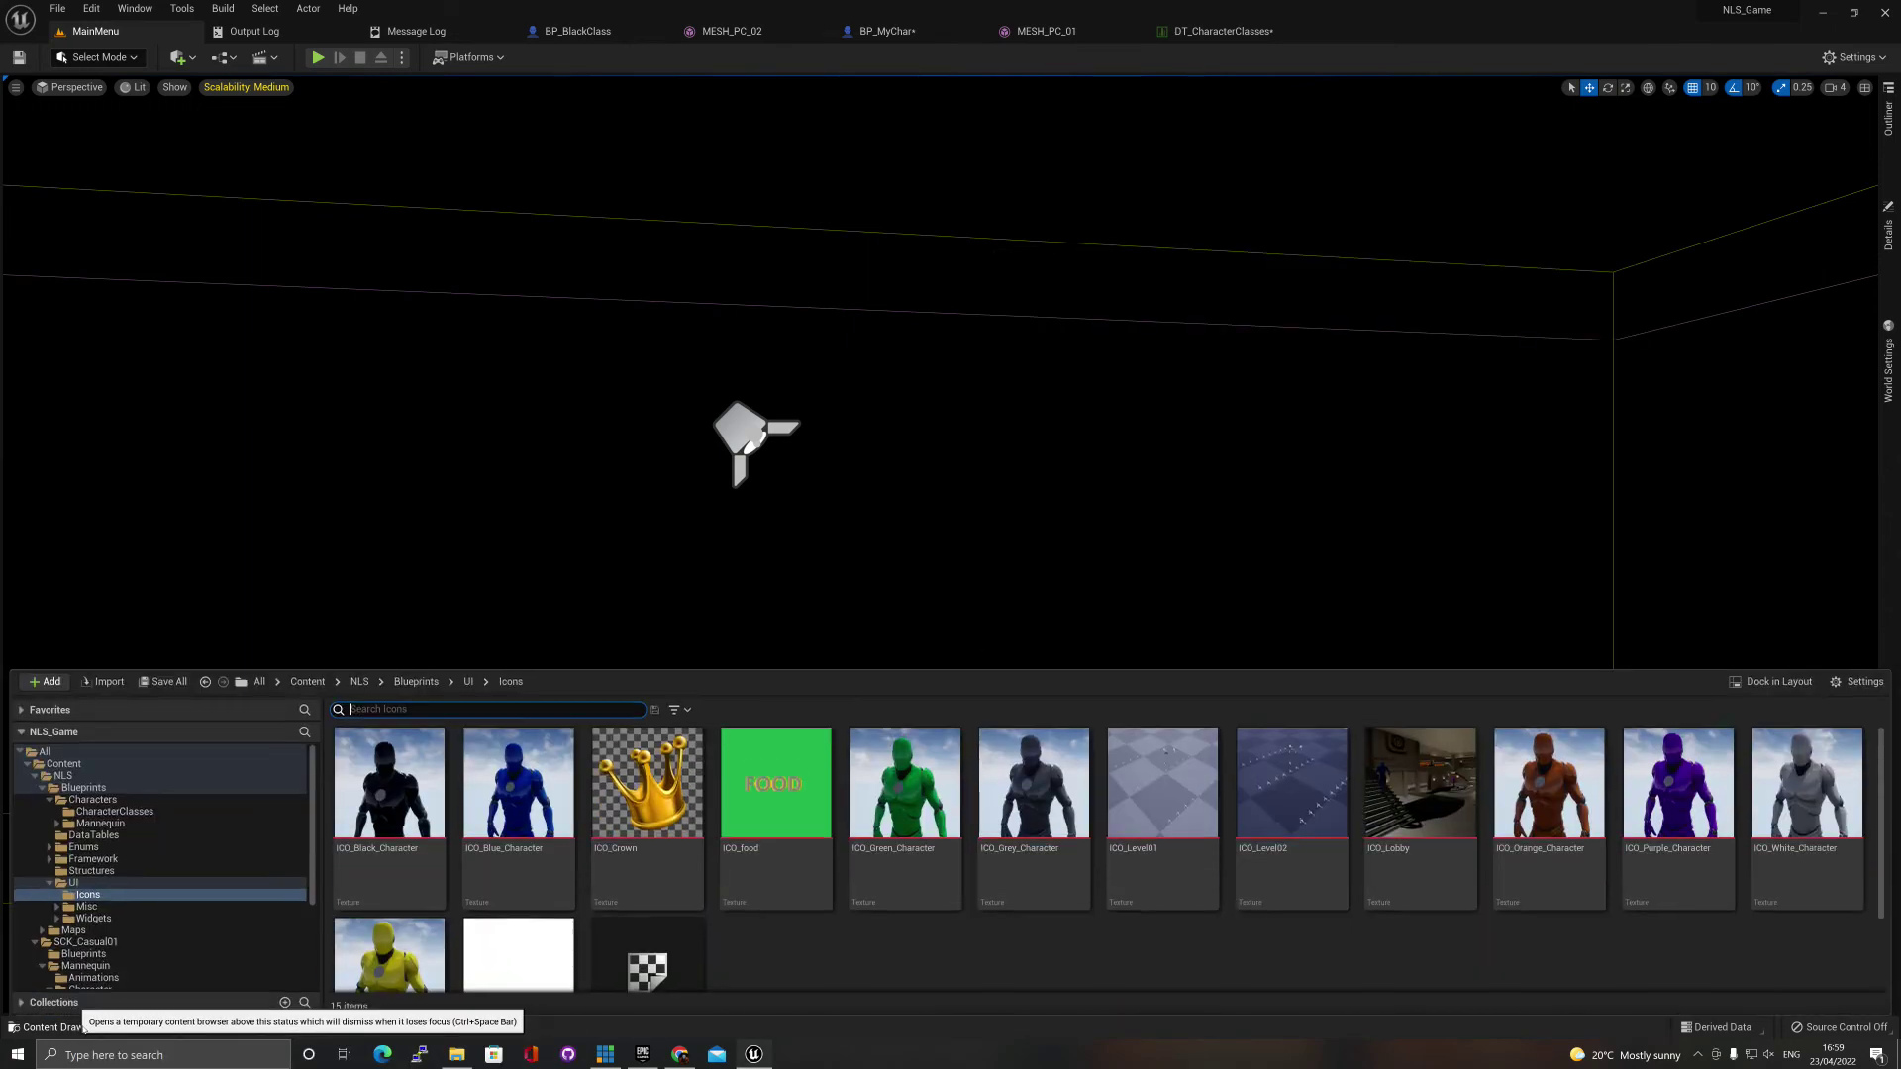
# Set MyChar_Thumbnail's compression to UserInterface2D (RGBA) and texture group to UI, then save.
pyautogui.doubleClick(669, 954)
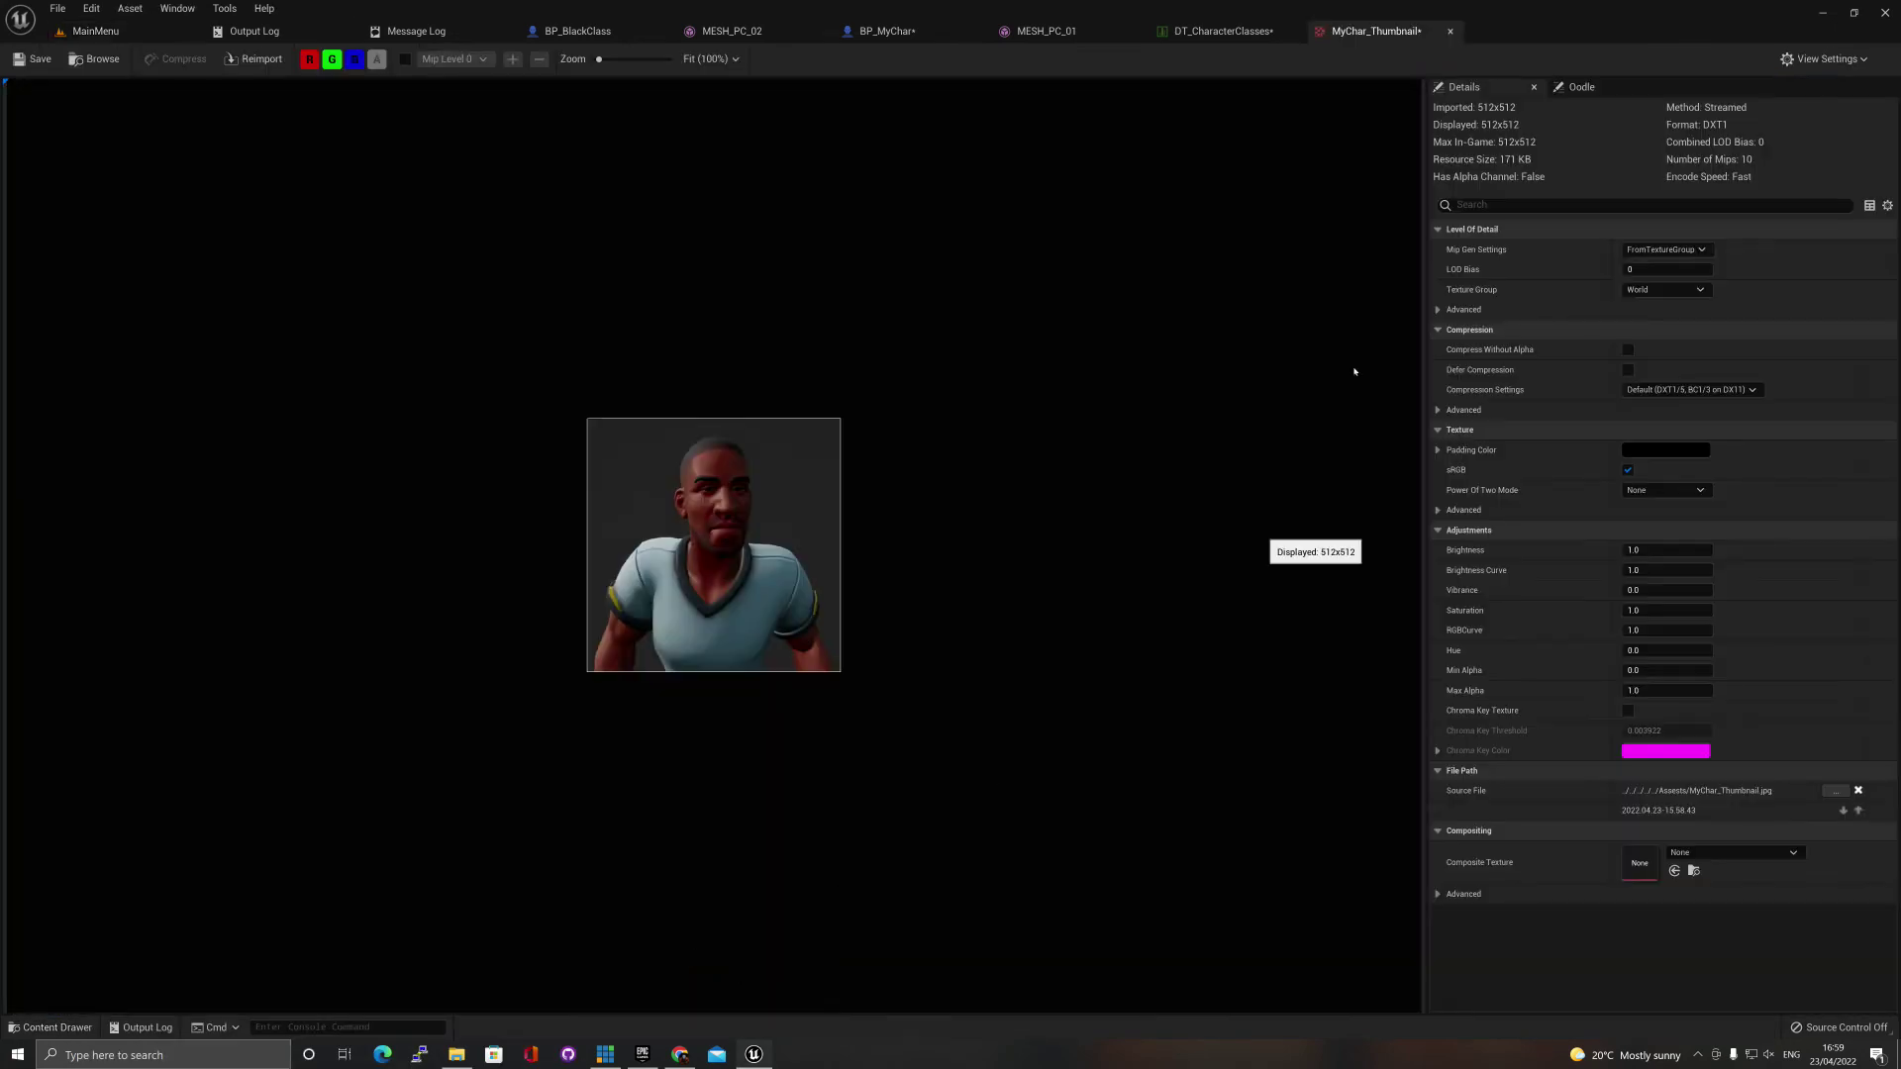
pyautogui.click(1673, 389)
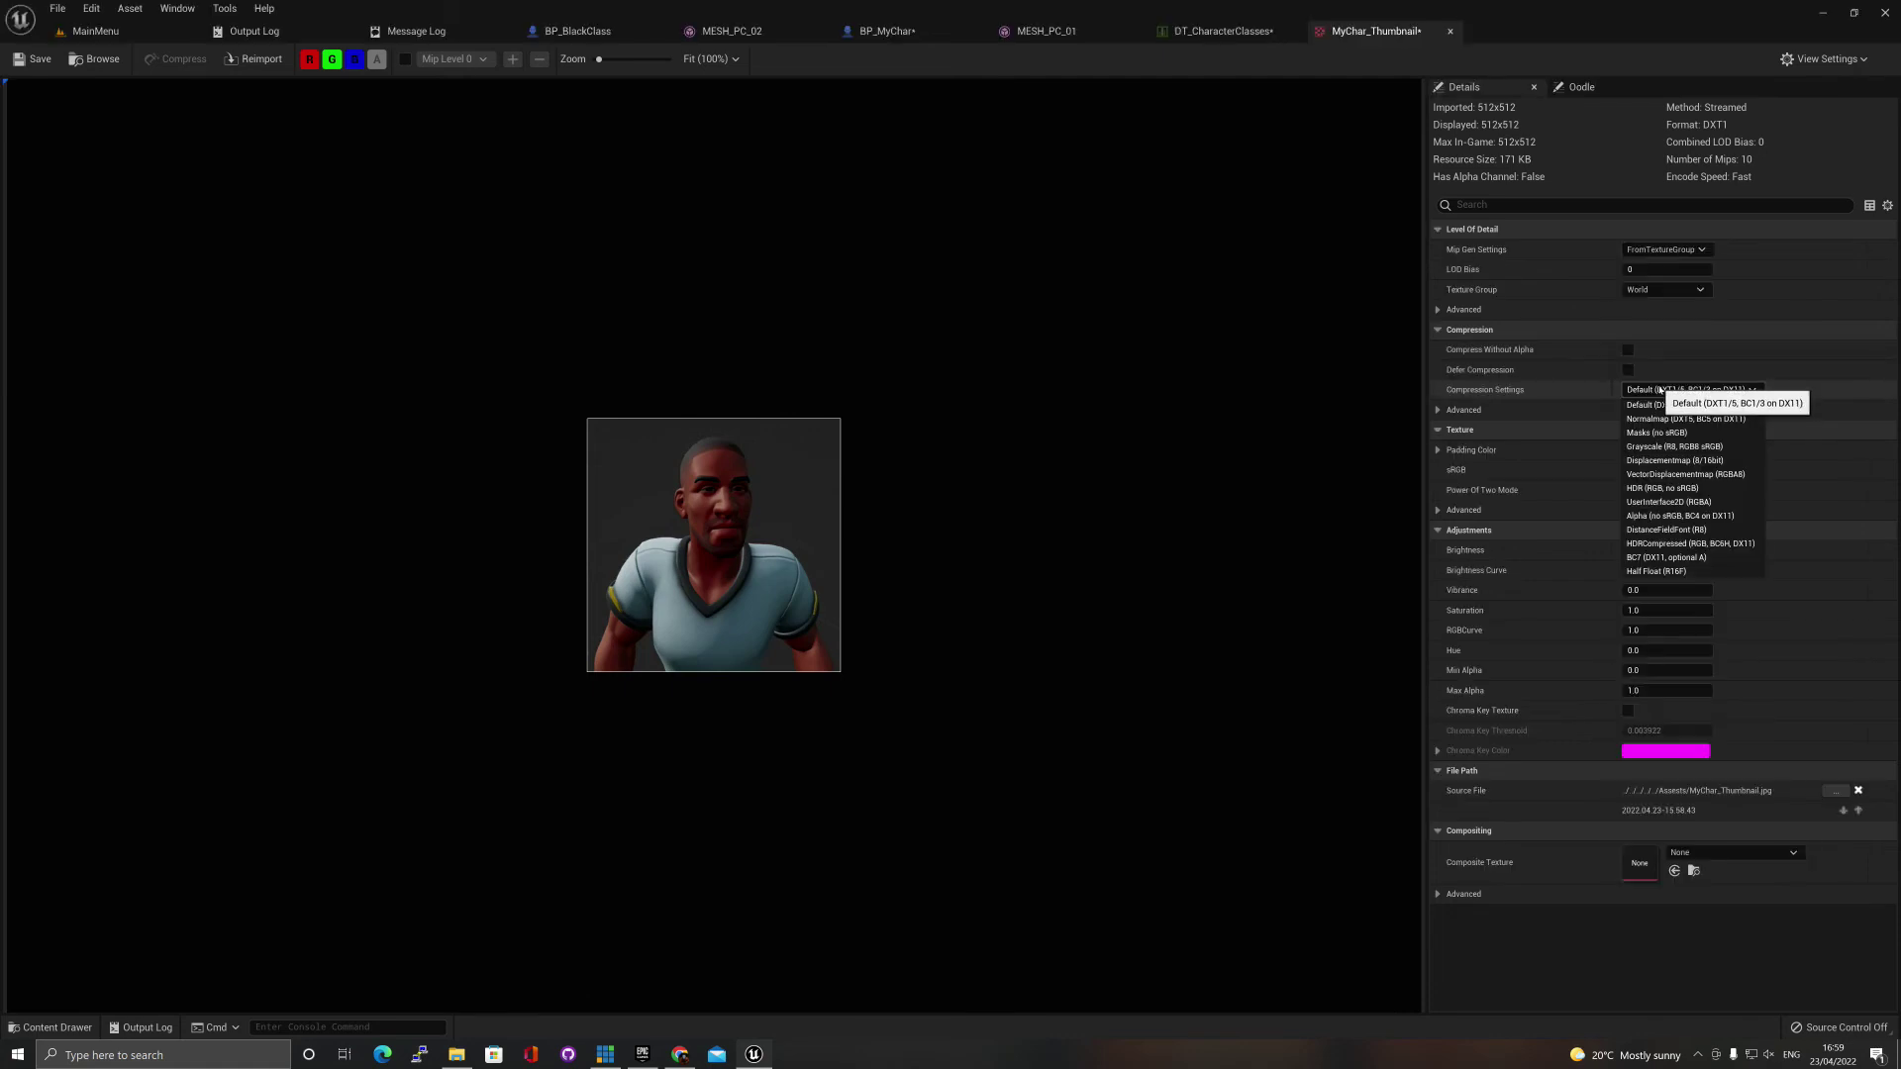
pyautogui.click(1663, 502)
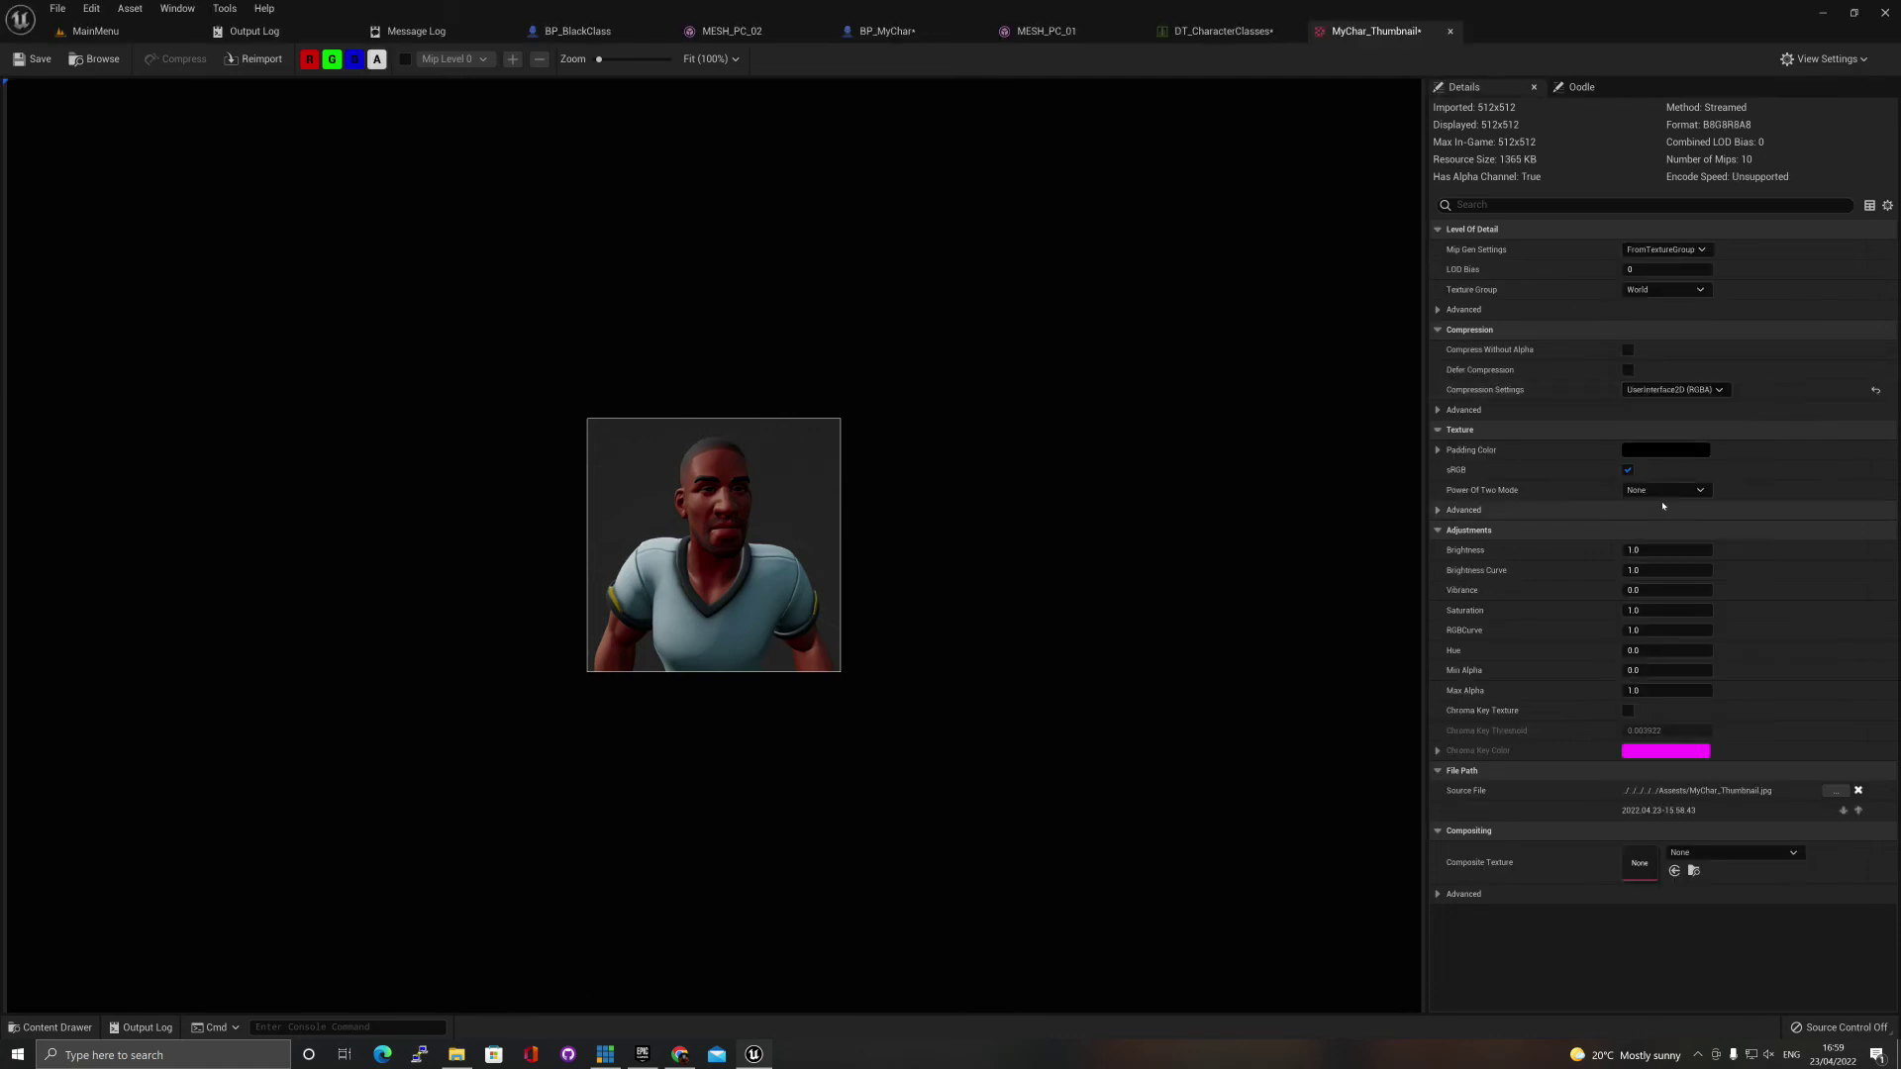
pyautogui.click(1663, 289)
pyautogui.click(1632, 543)
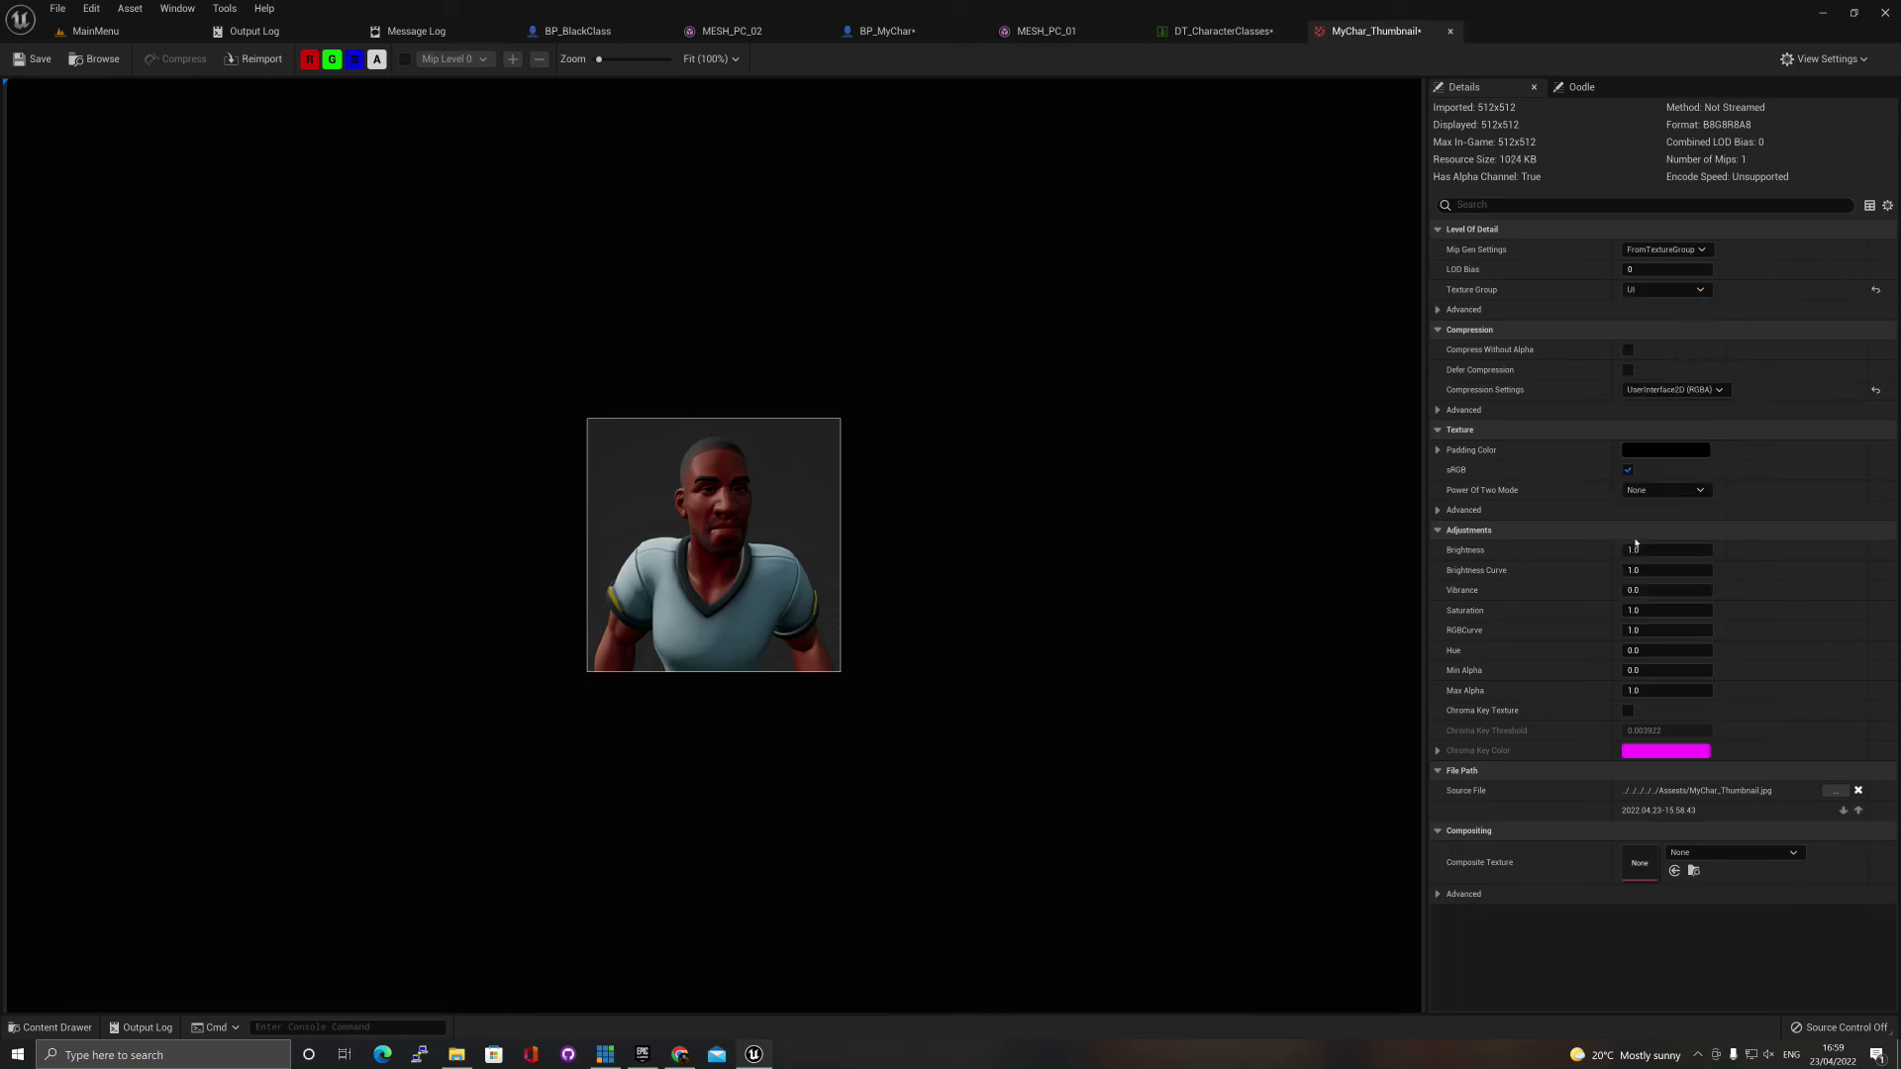
pyautogui.click(34, 58)
# Assign MyChar_Thumbnail as the MyChar row's Character Avatar in DT_CharacterClasses, then return to MainMenu.
pyautogui.click(1450, 31)
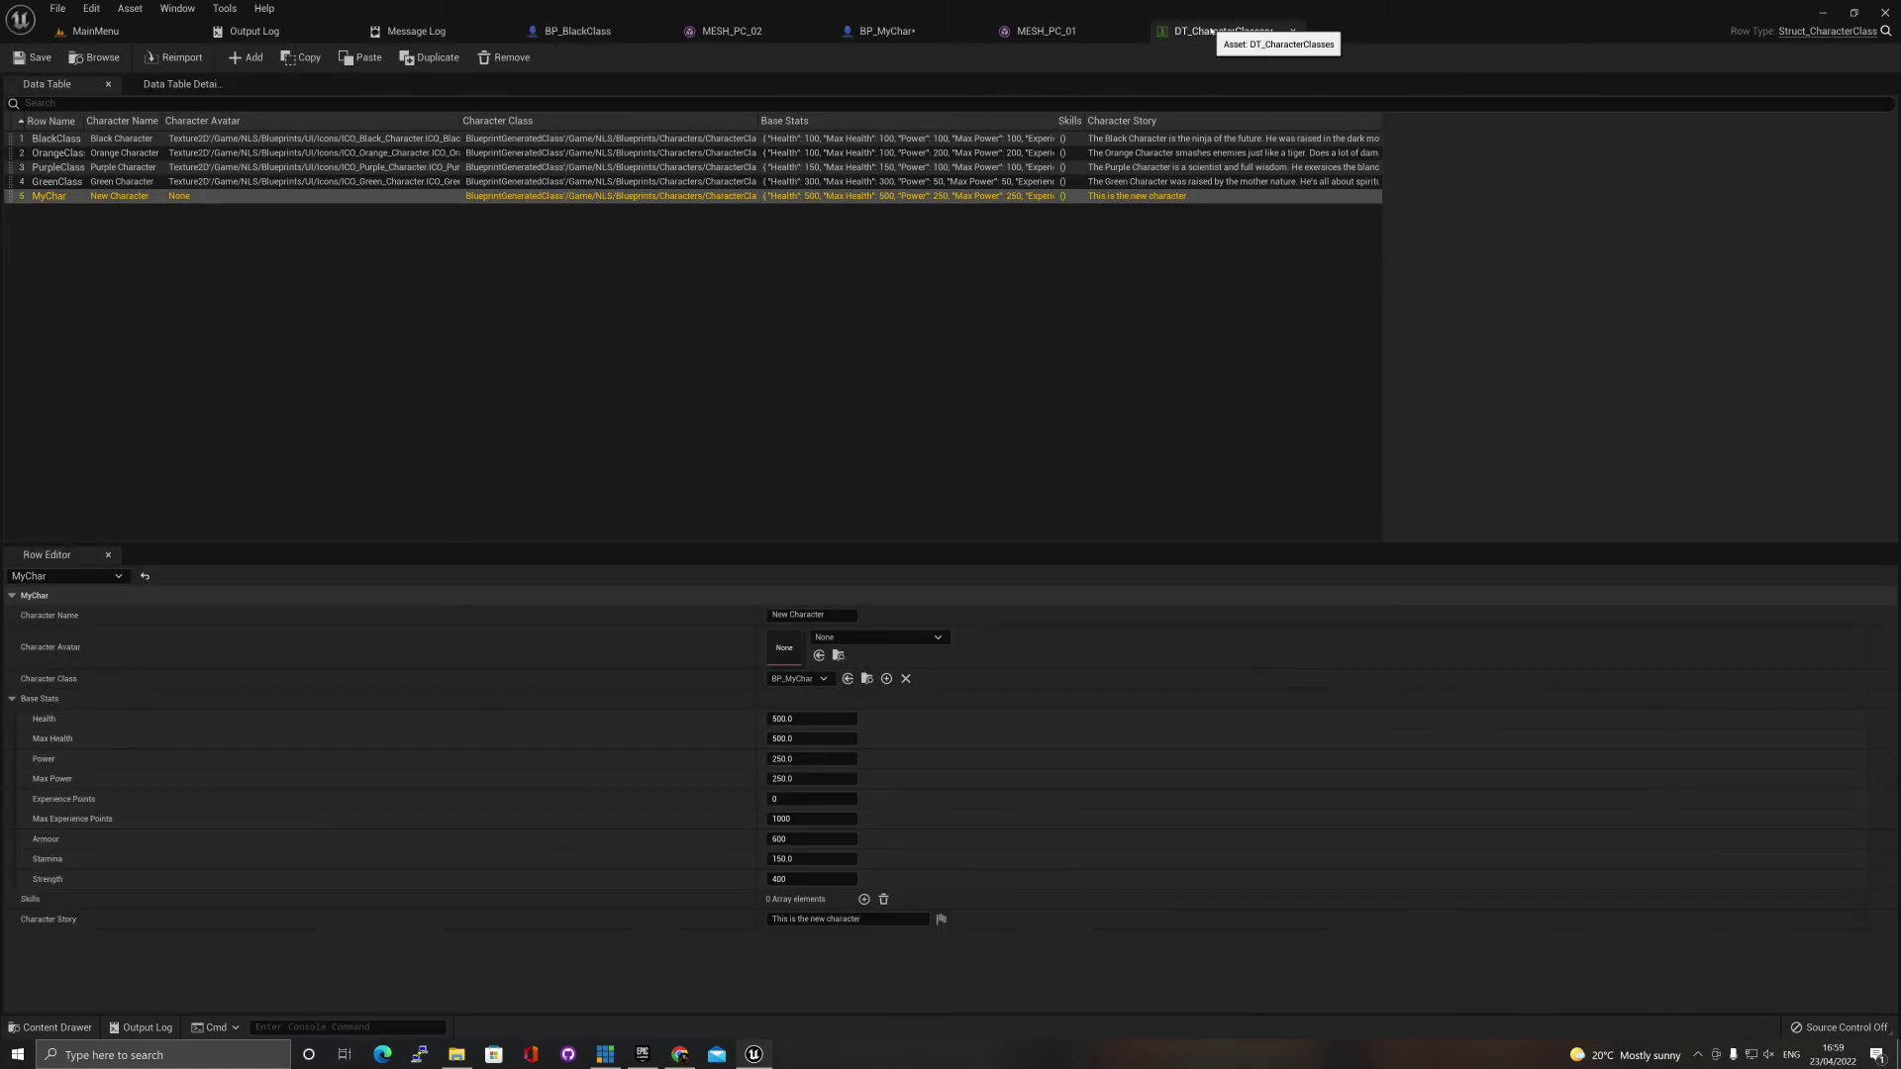
pyautogui.click(819, 655)
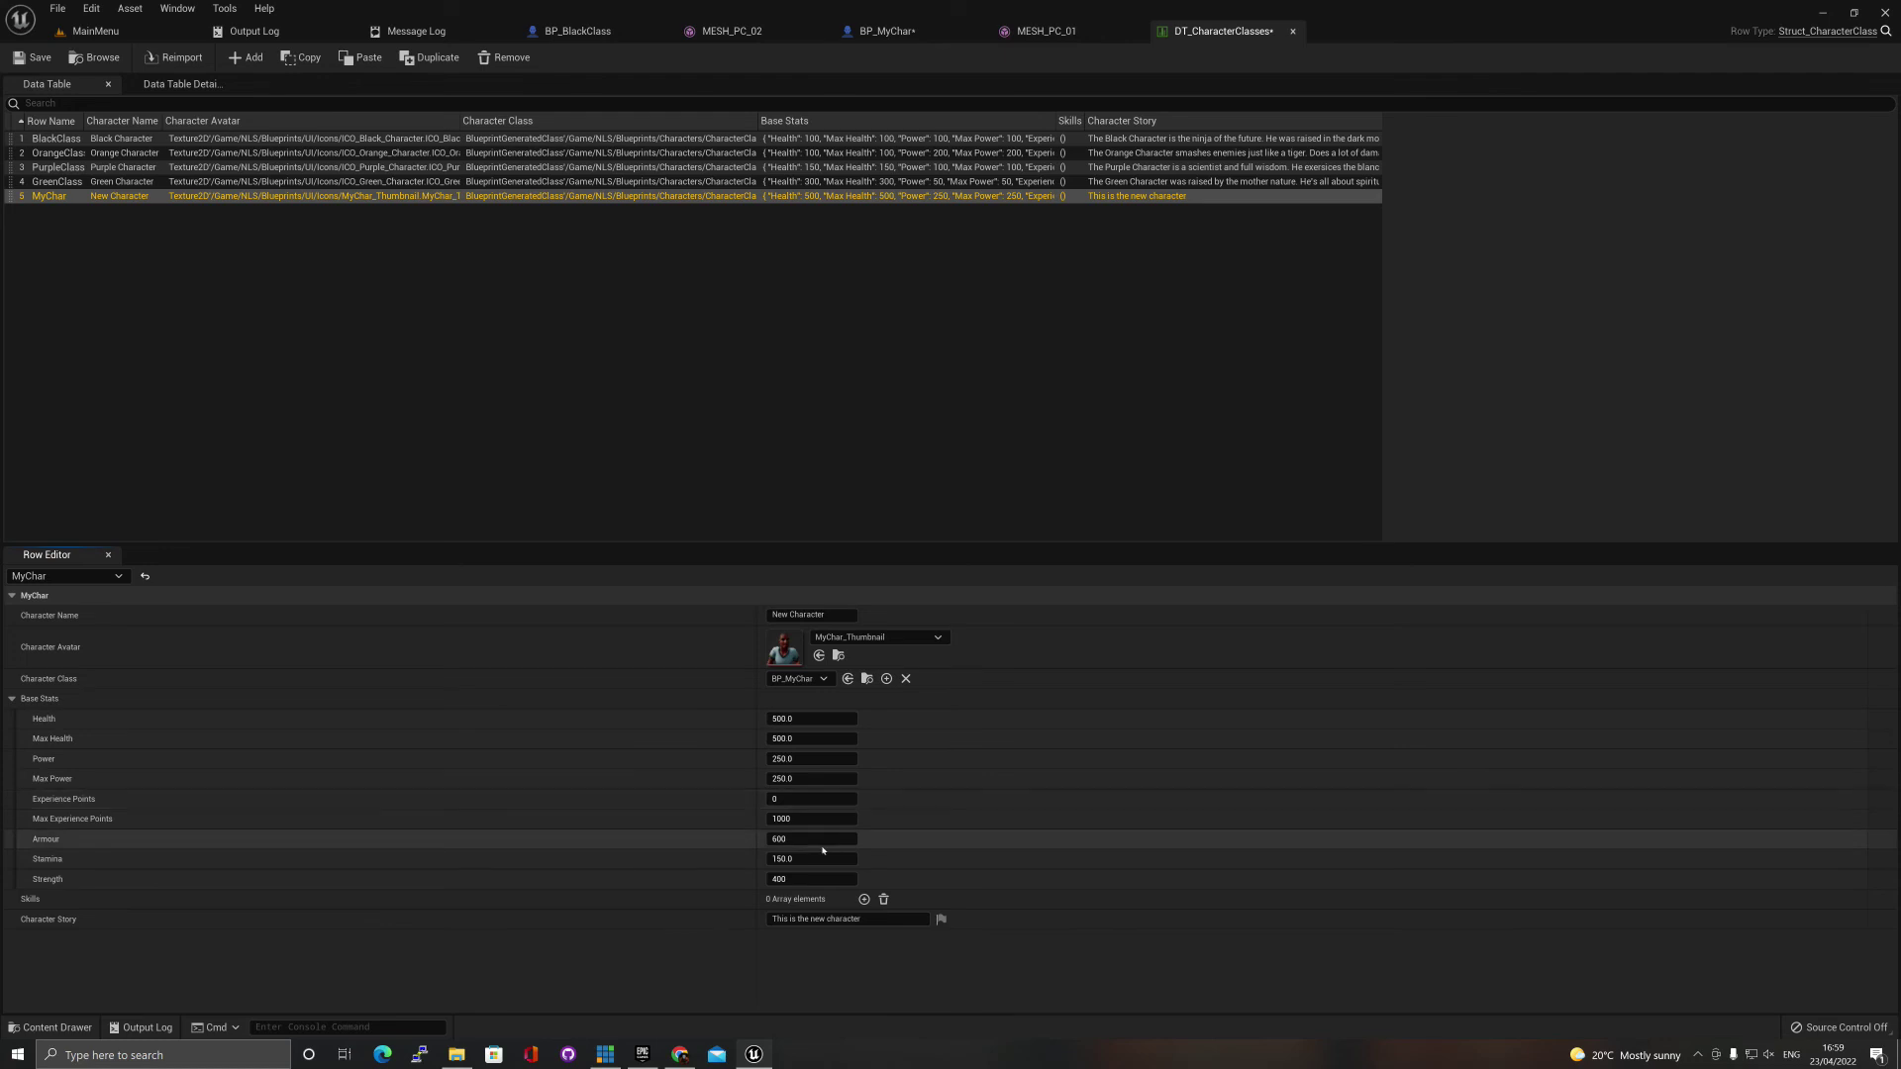
pyautogui.click(91, 30)
# Play the main menu, step the character selector to New Character, and start the game.
pyautogui.click(318, 58)
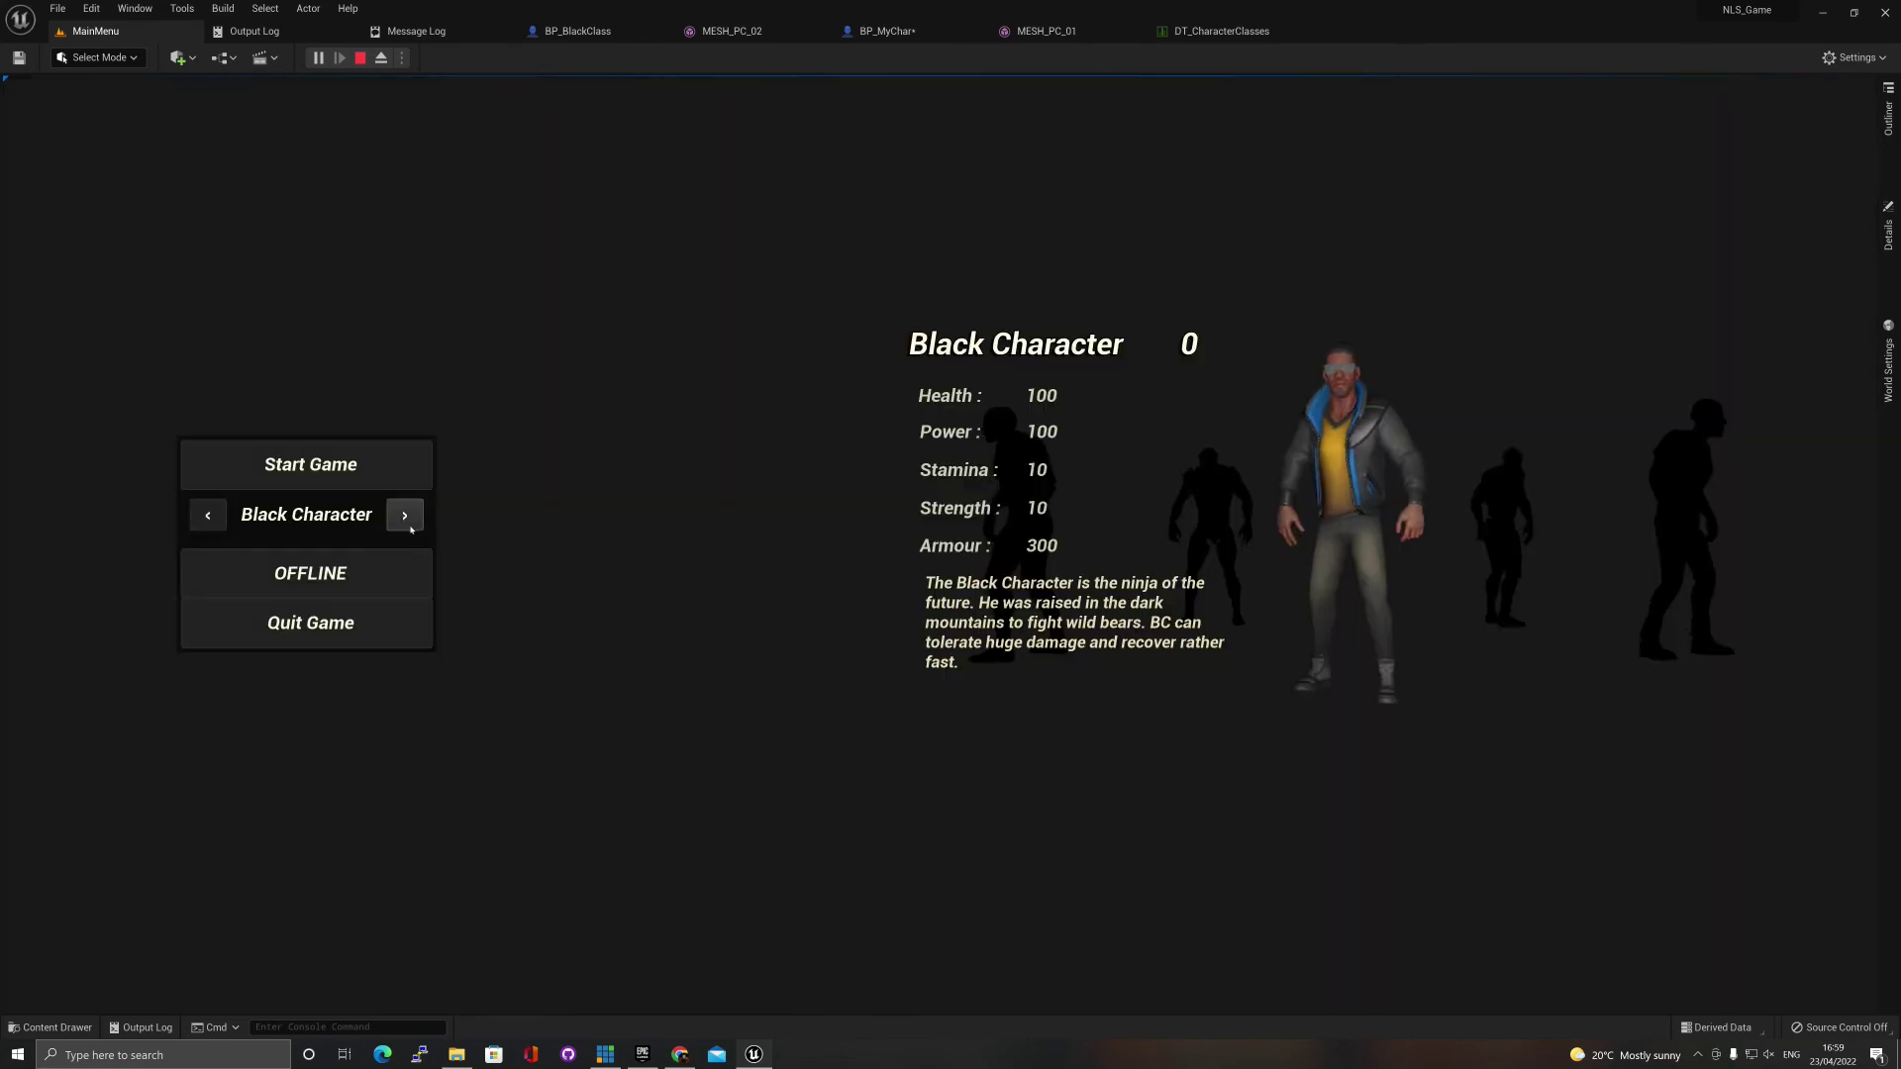
pyautogui.click(408, 522)
pyautogui.click(407, 520)
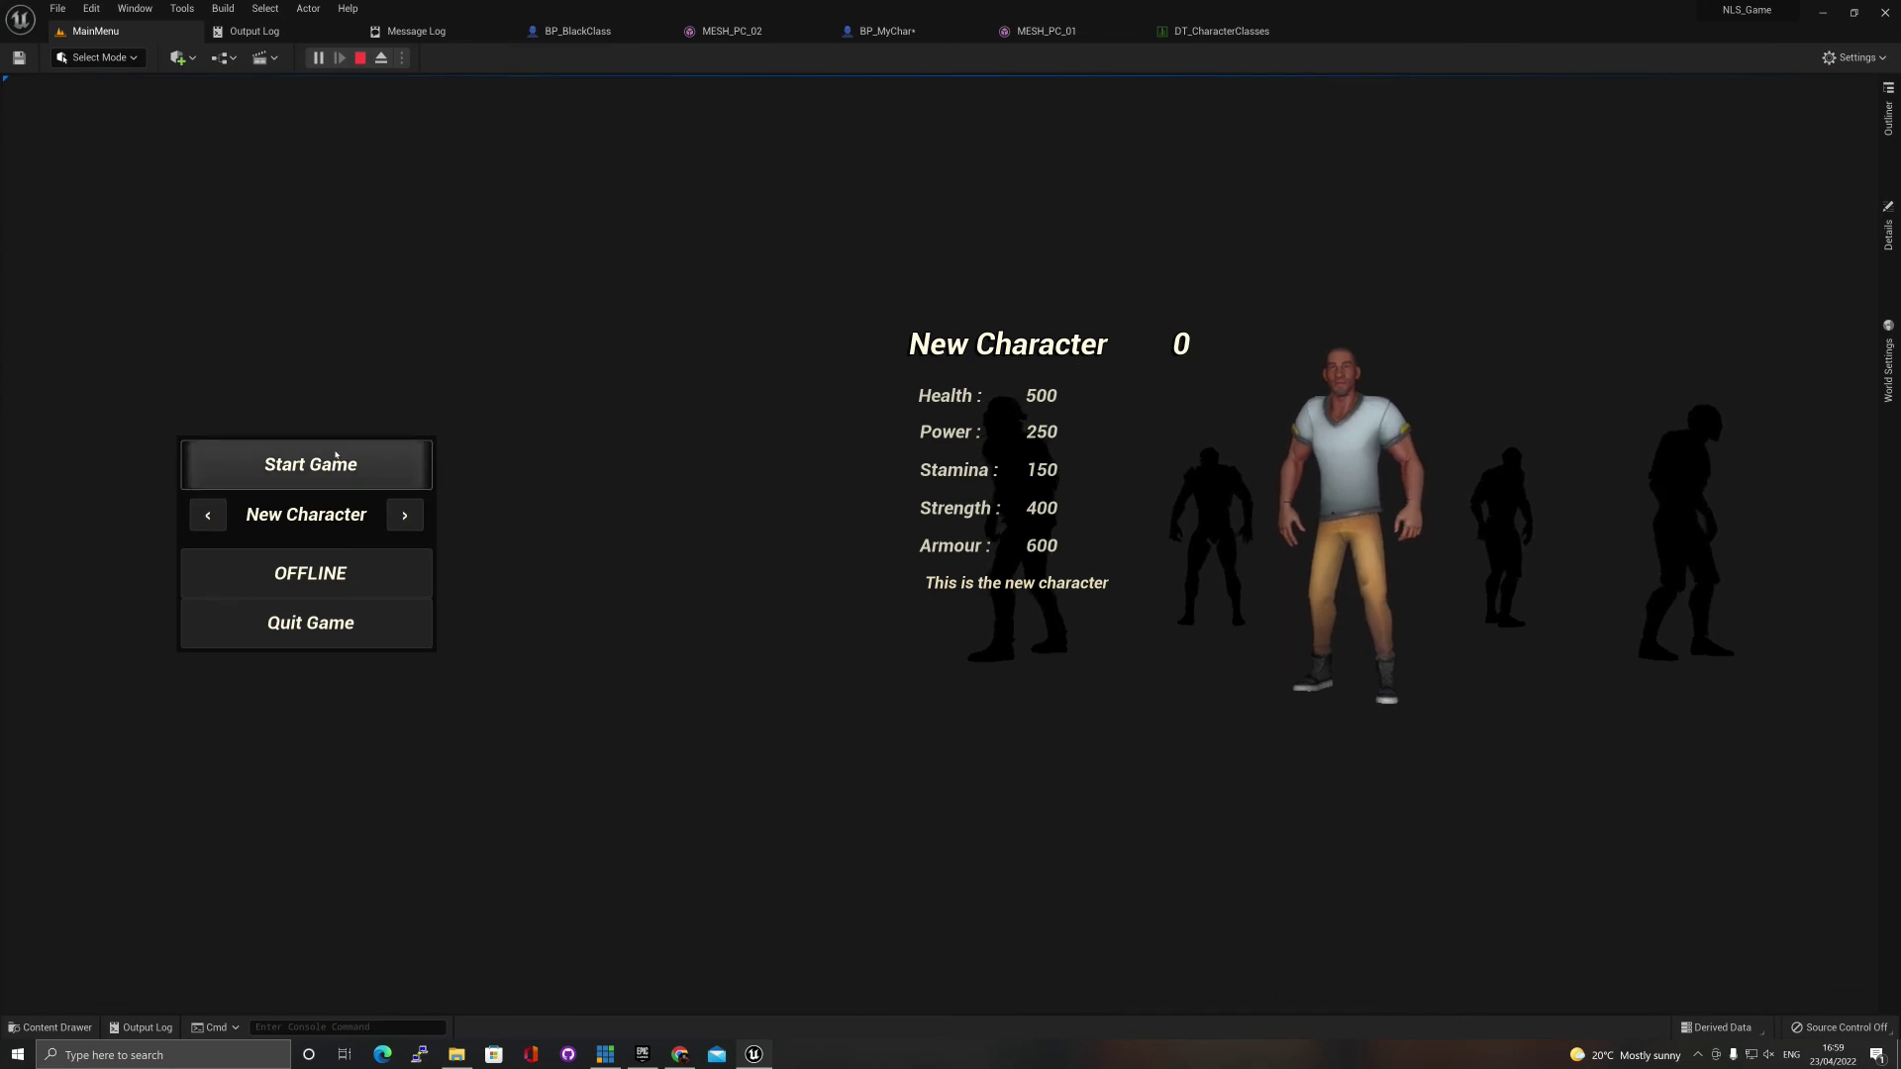
pyautogui.click(335, 460)
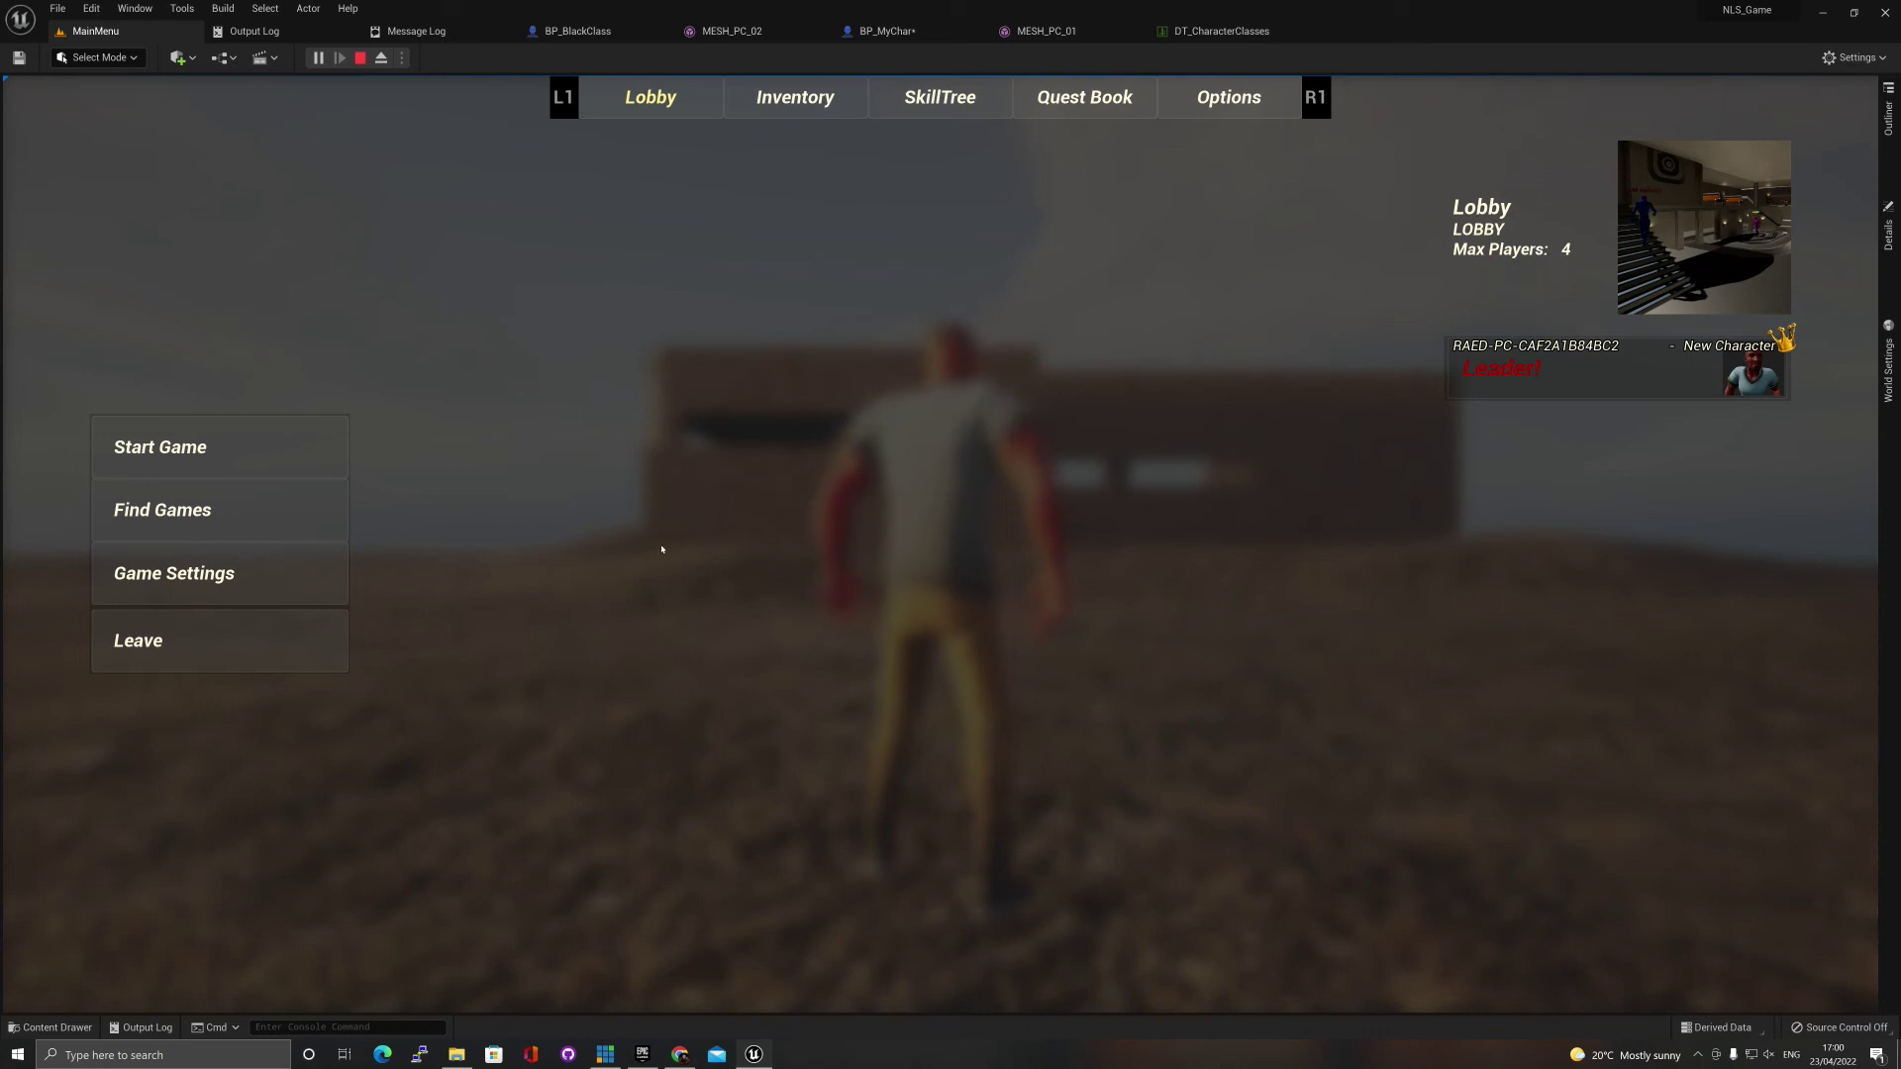
# Change the map and game mode to Level2 with COOP.
pyautogui.click(220, 554)
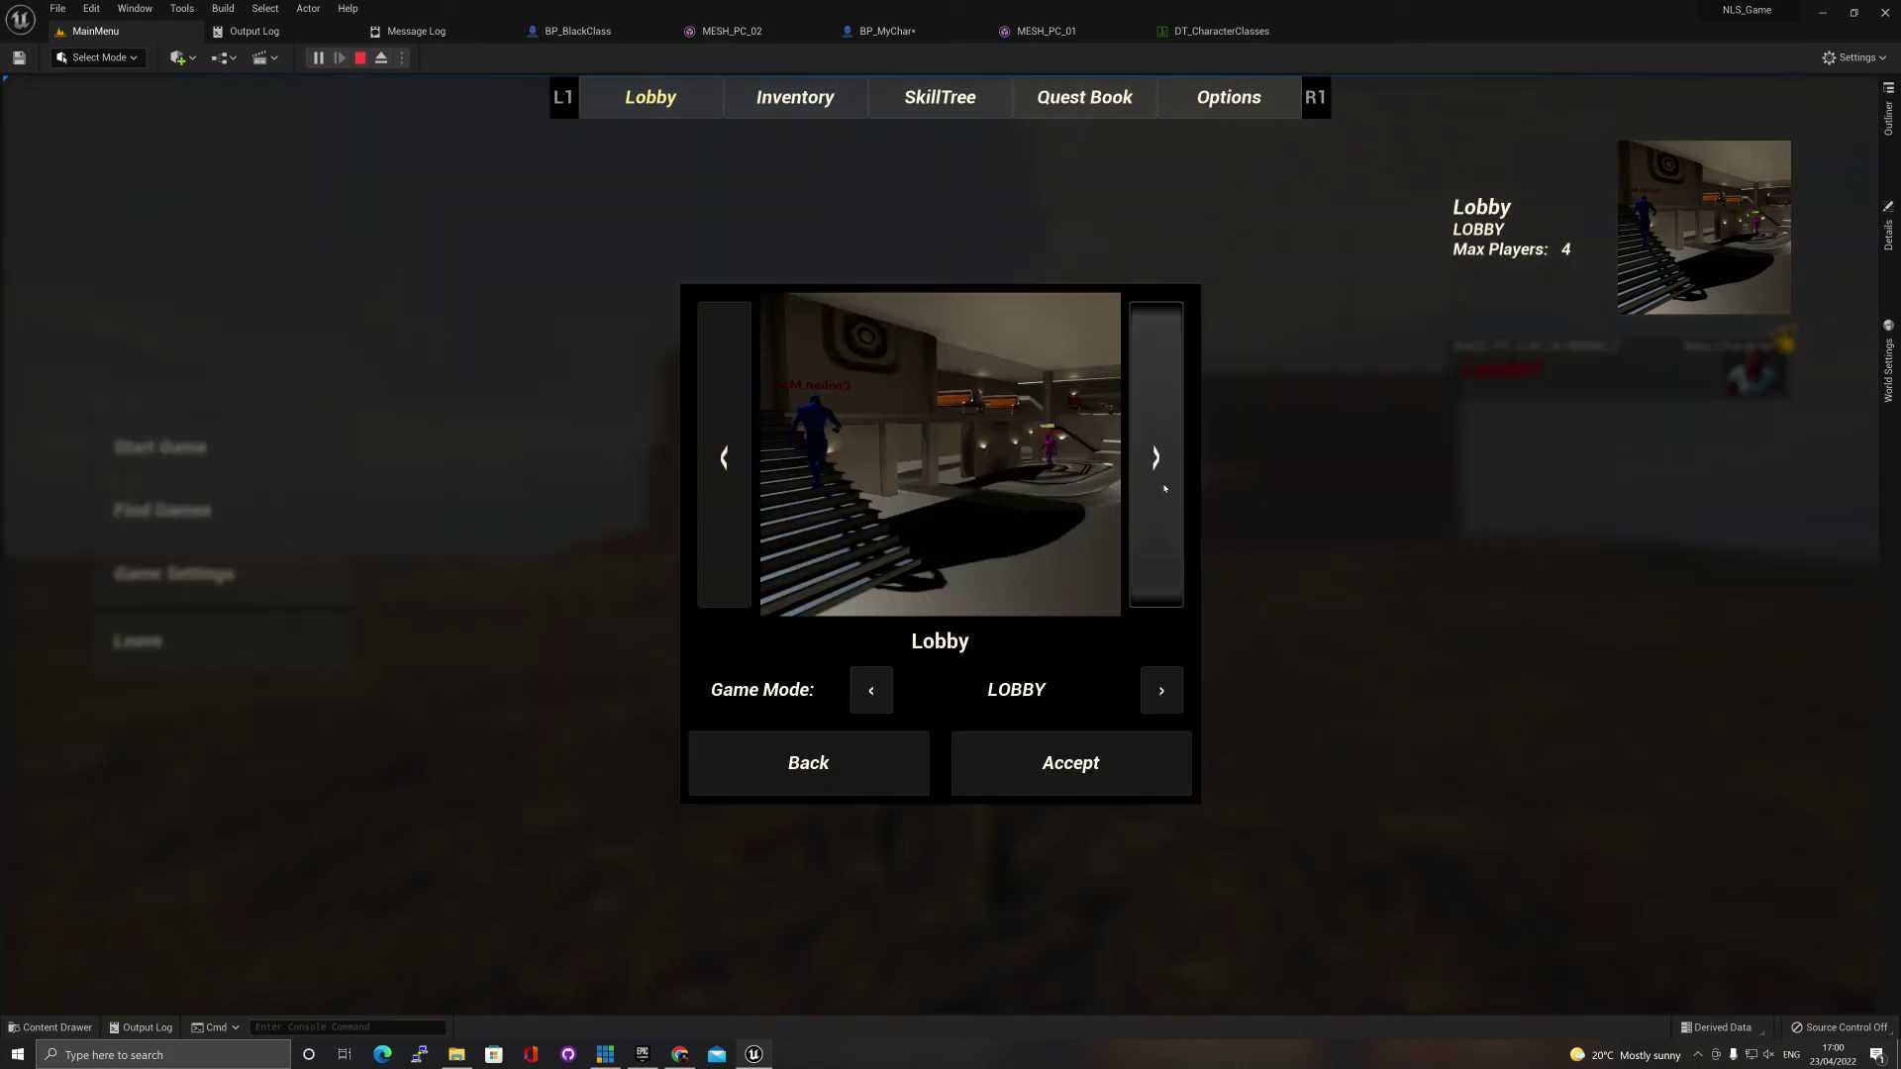
pyautogui.click(1164, 488)
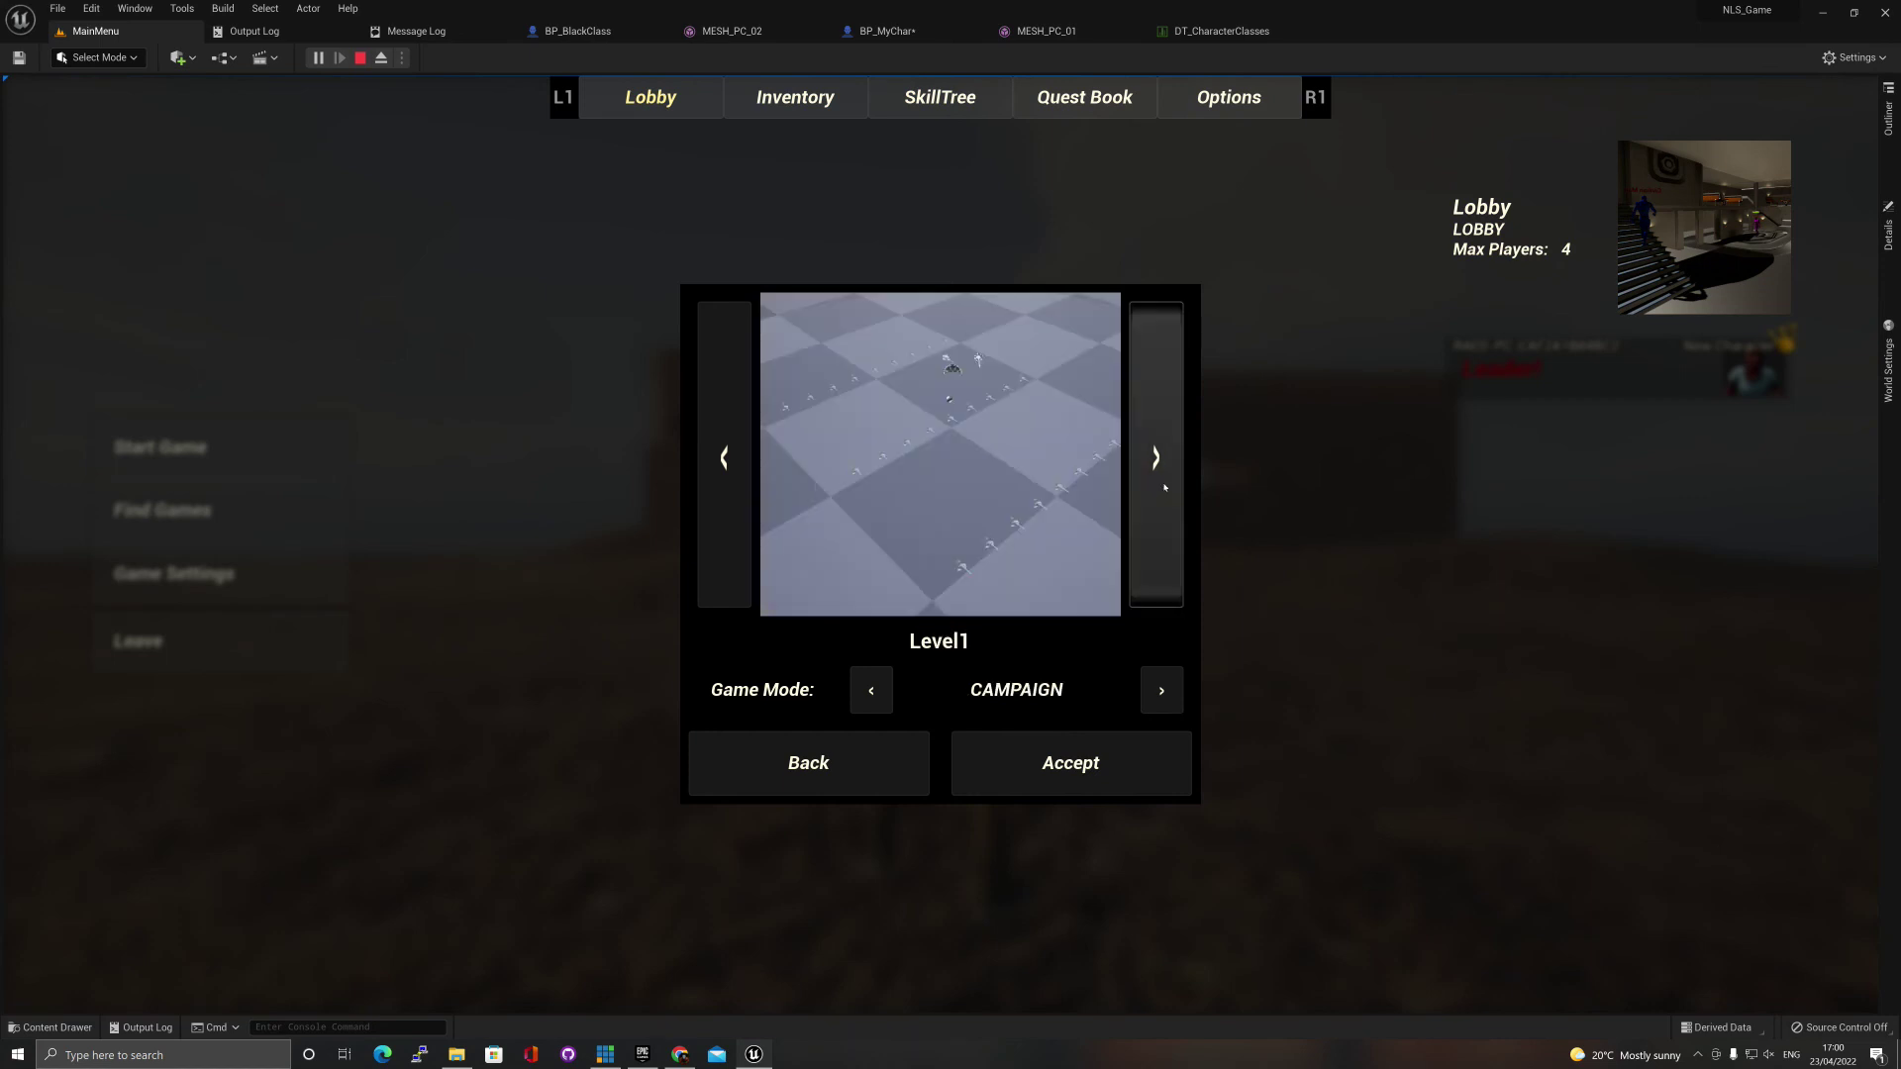
pyautogui.click(1165, 487)
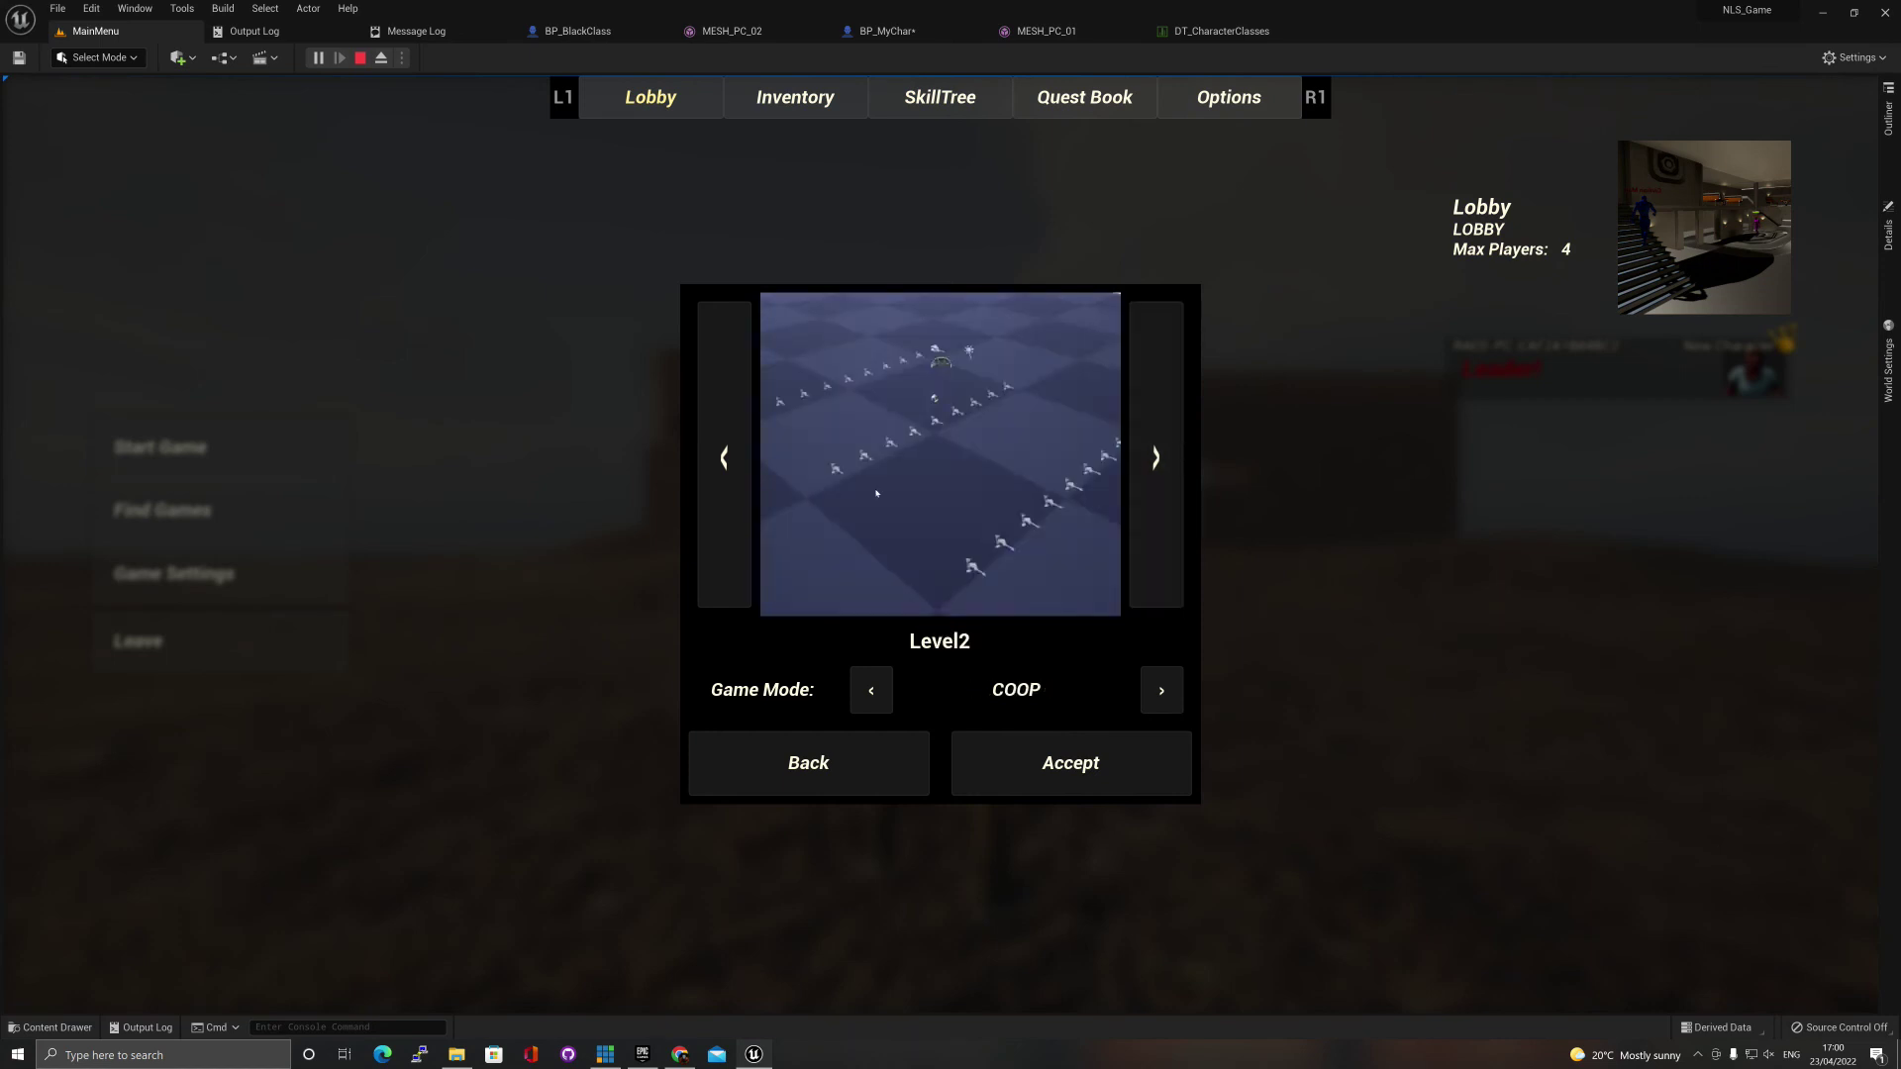
# Accept the map, then run and jump New Character onto the brick building's ramp.
pyautogui.press('Return')
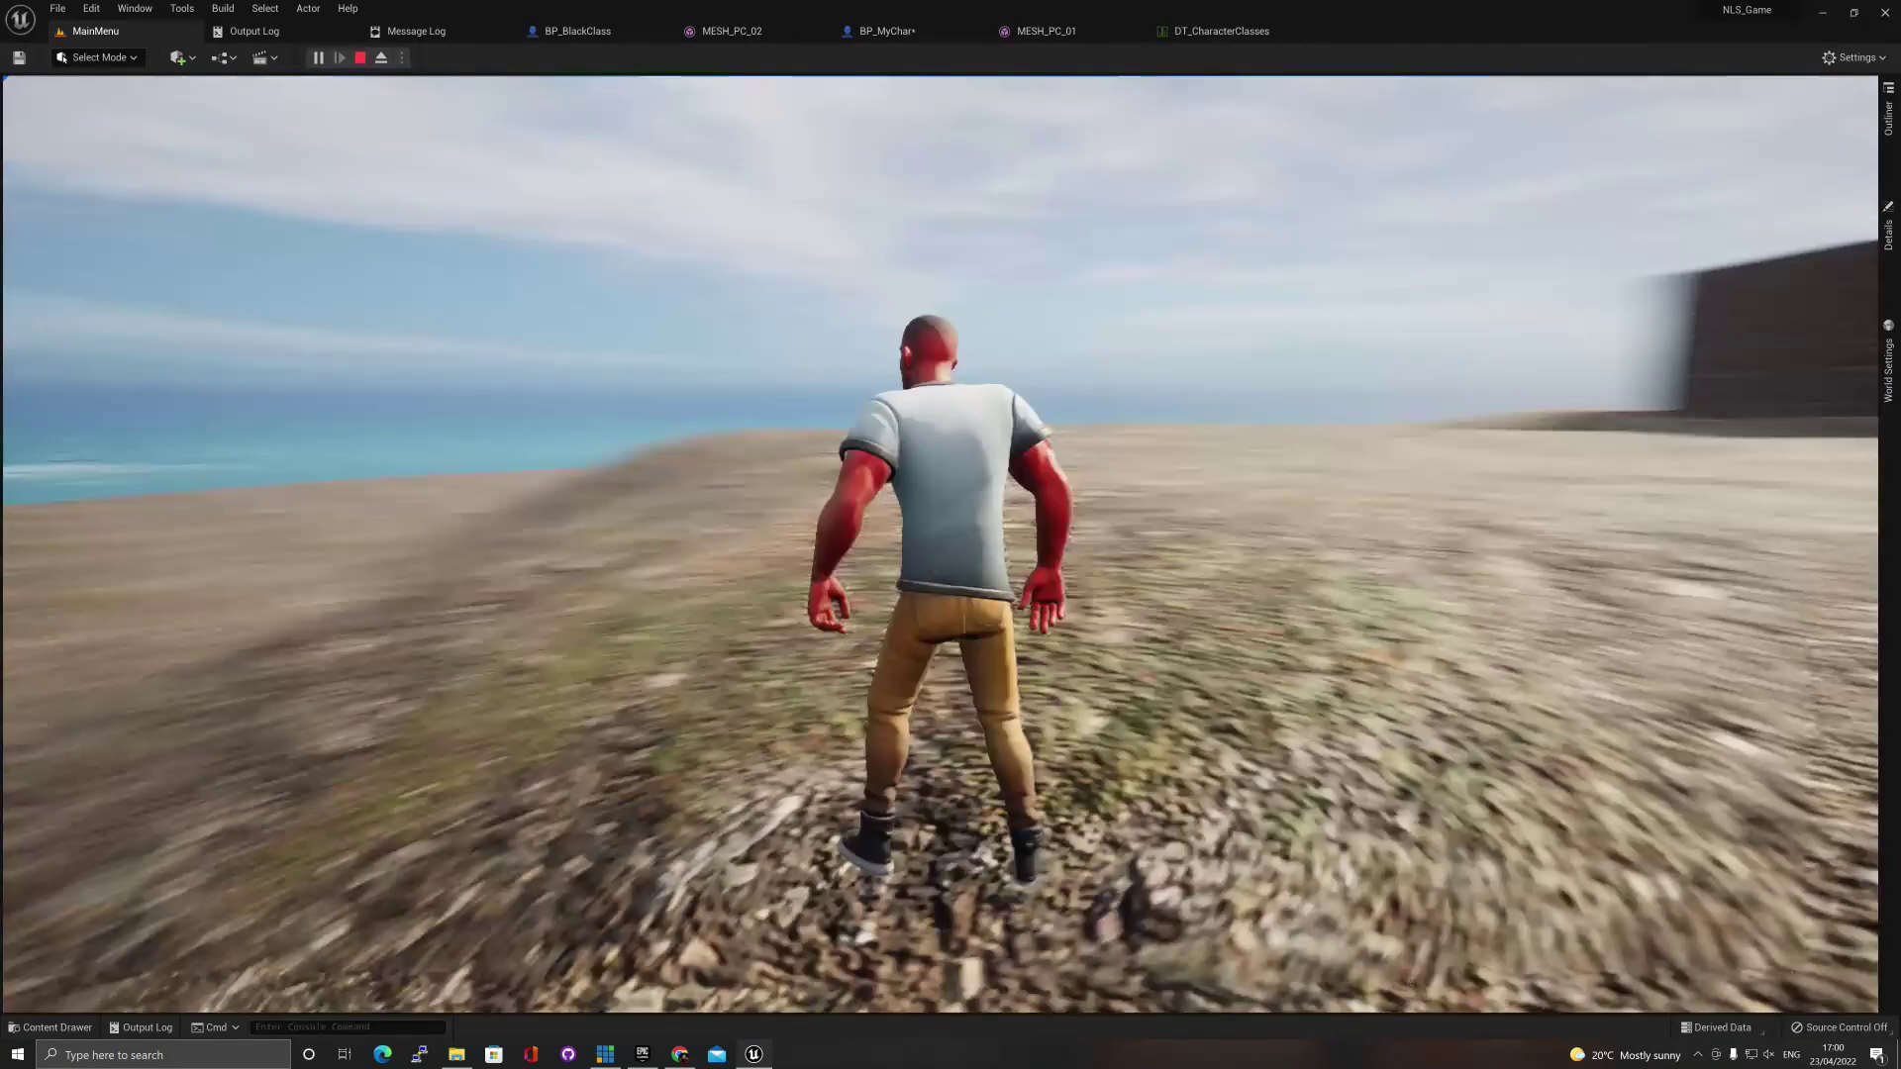
pyautogui.press('w')
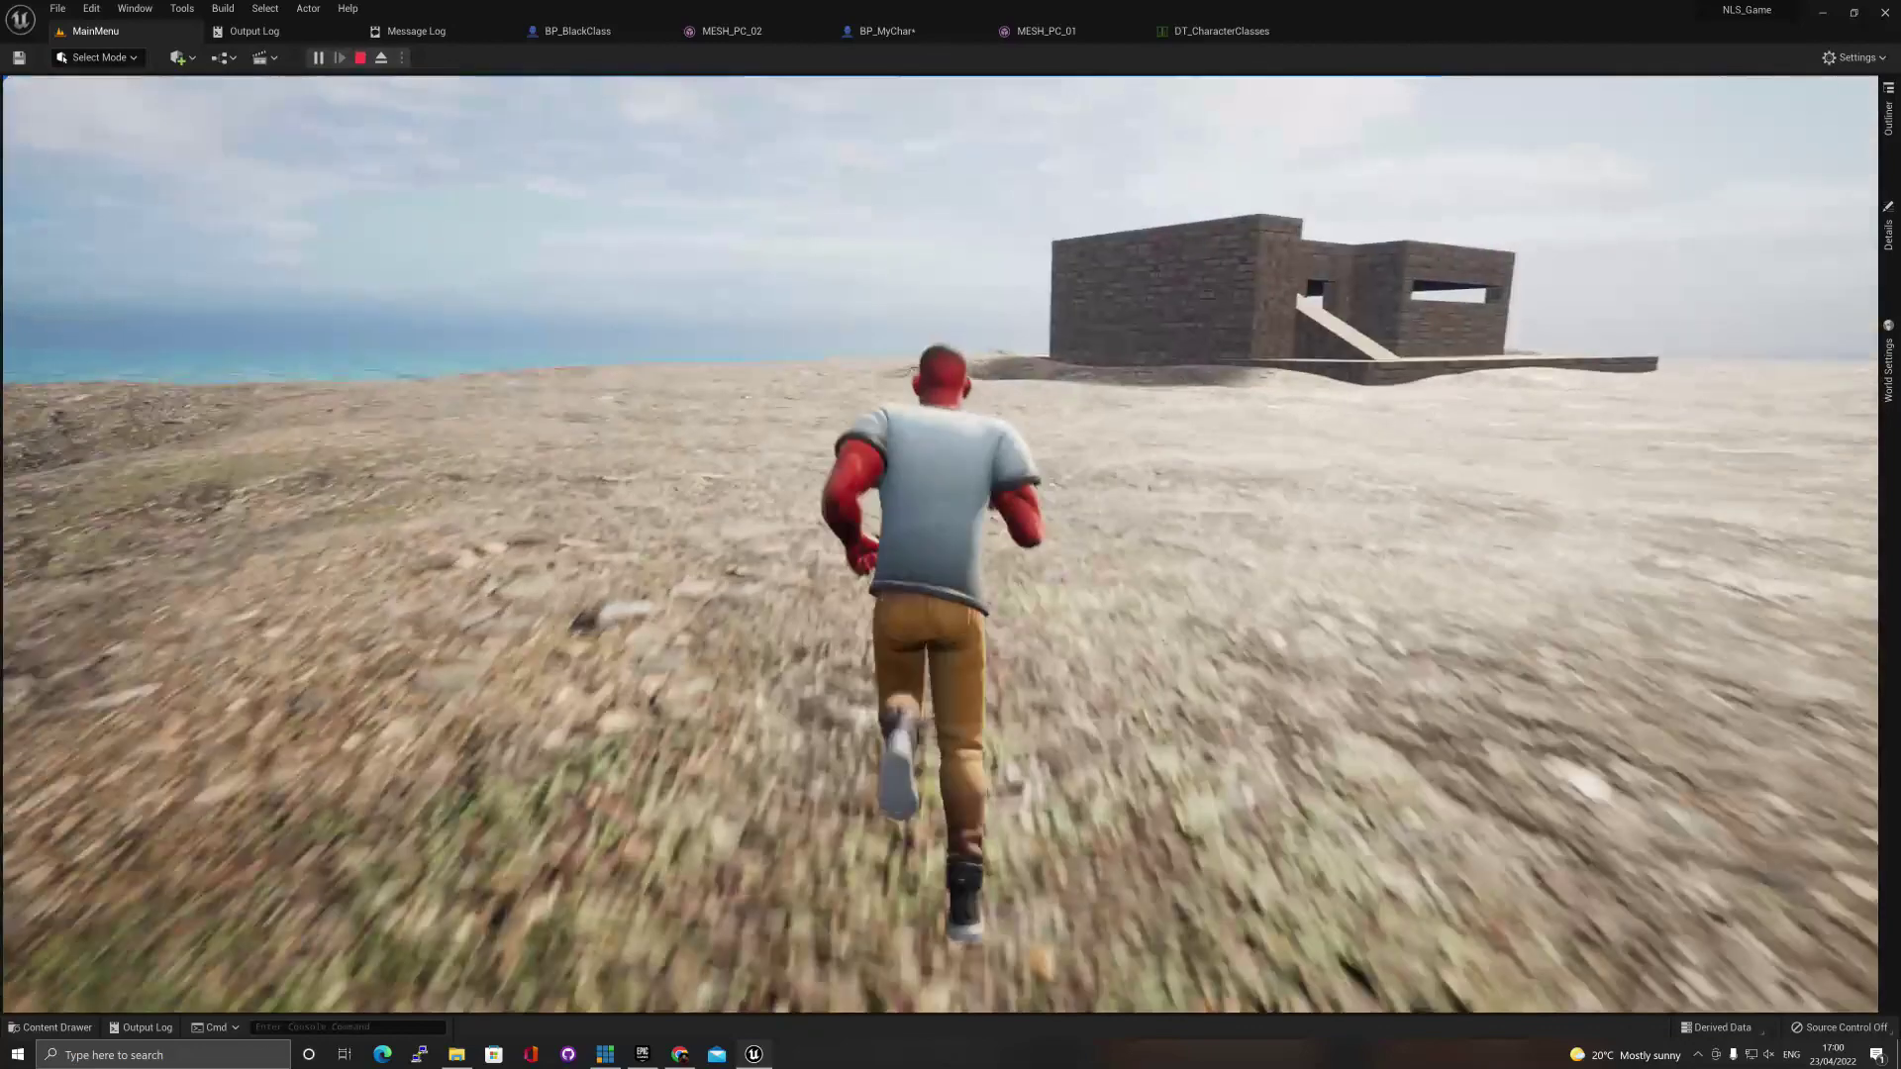
pyautogui.press('d')
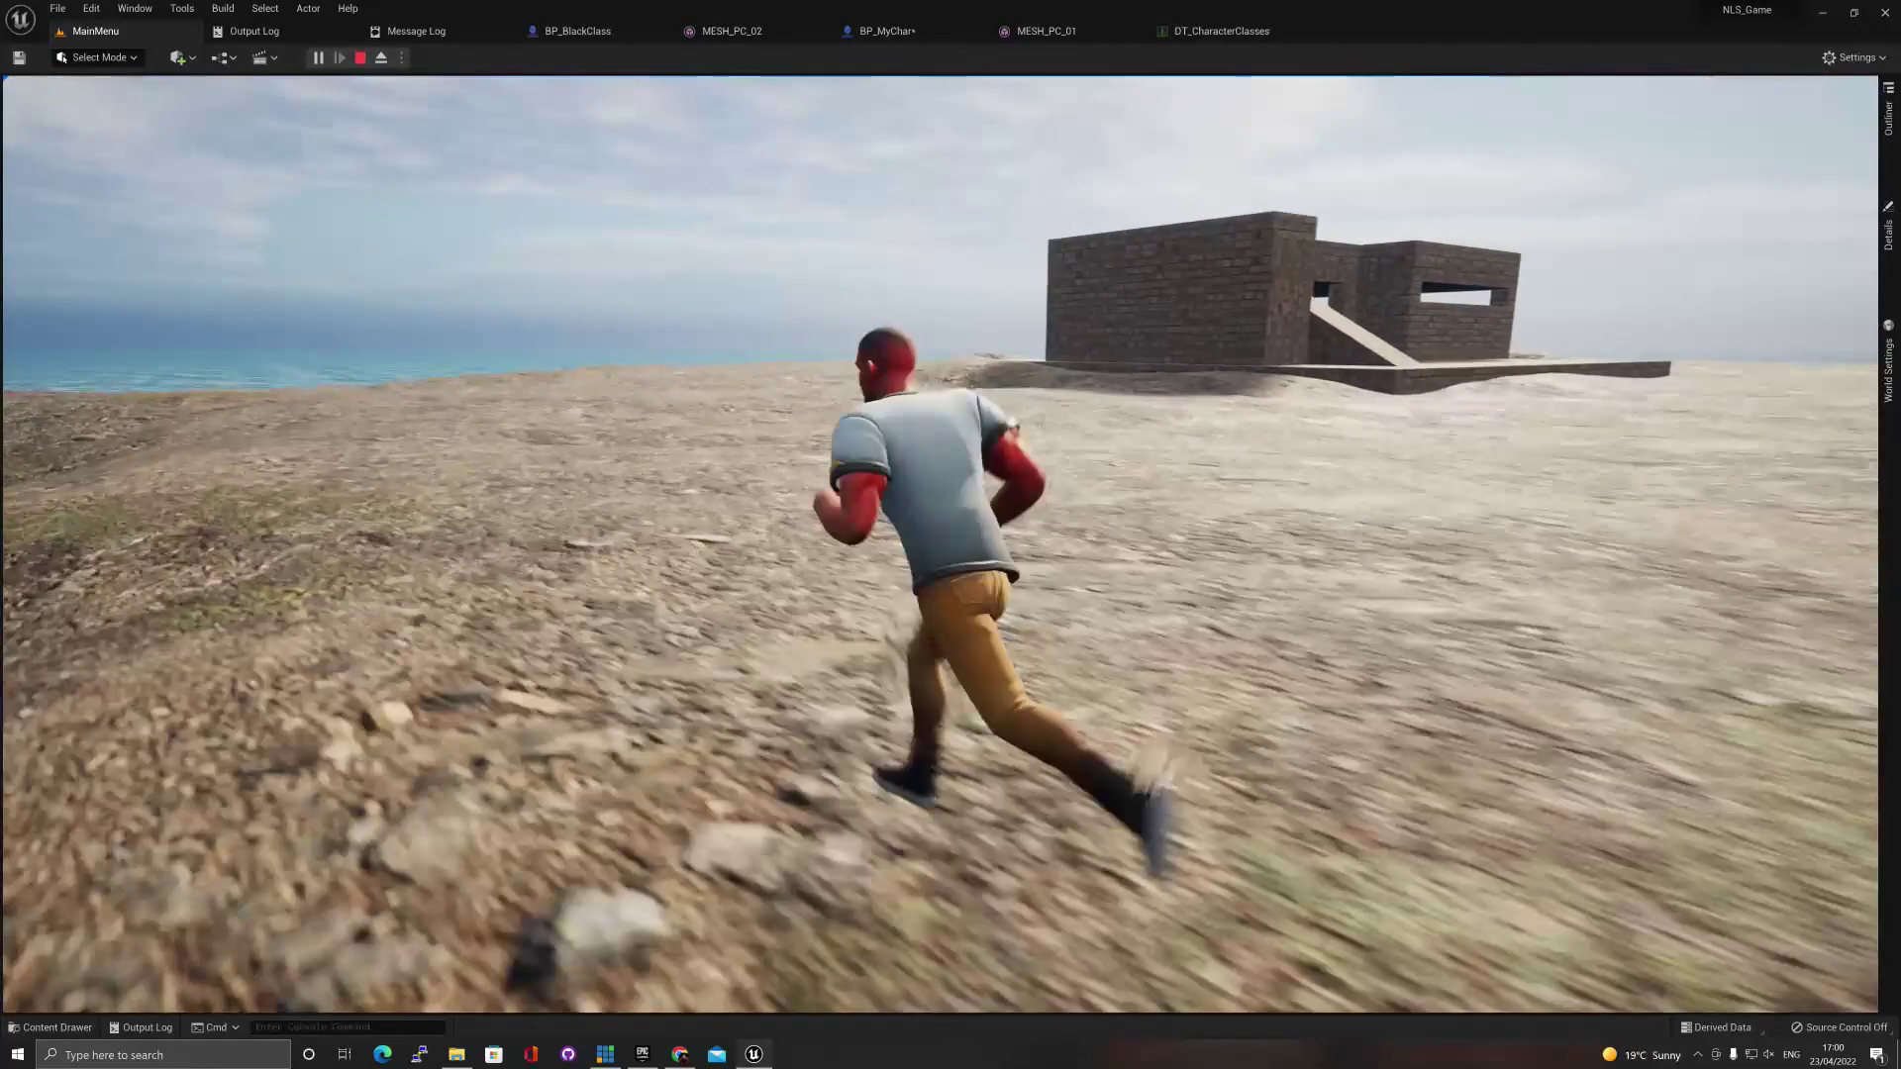
pyautogui.press('space')
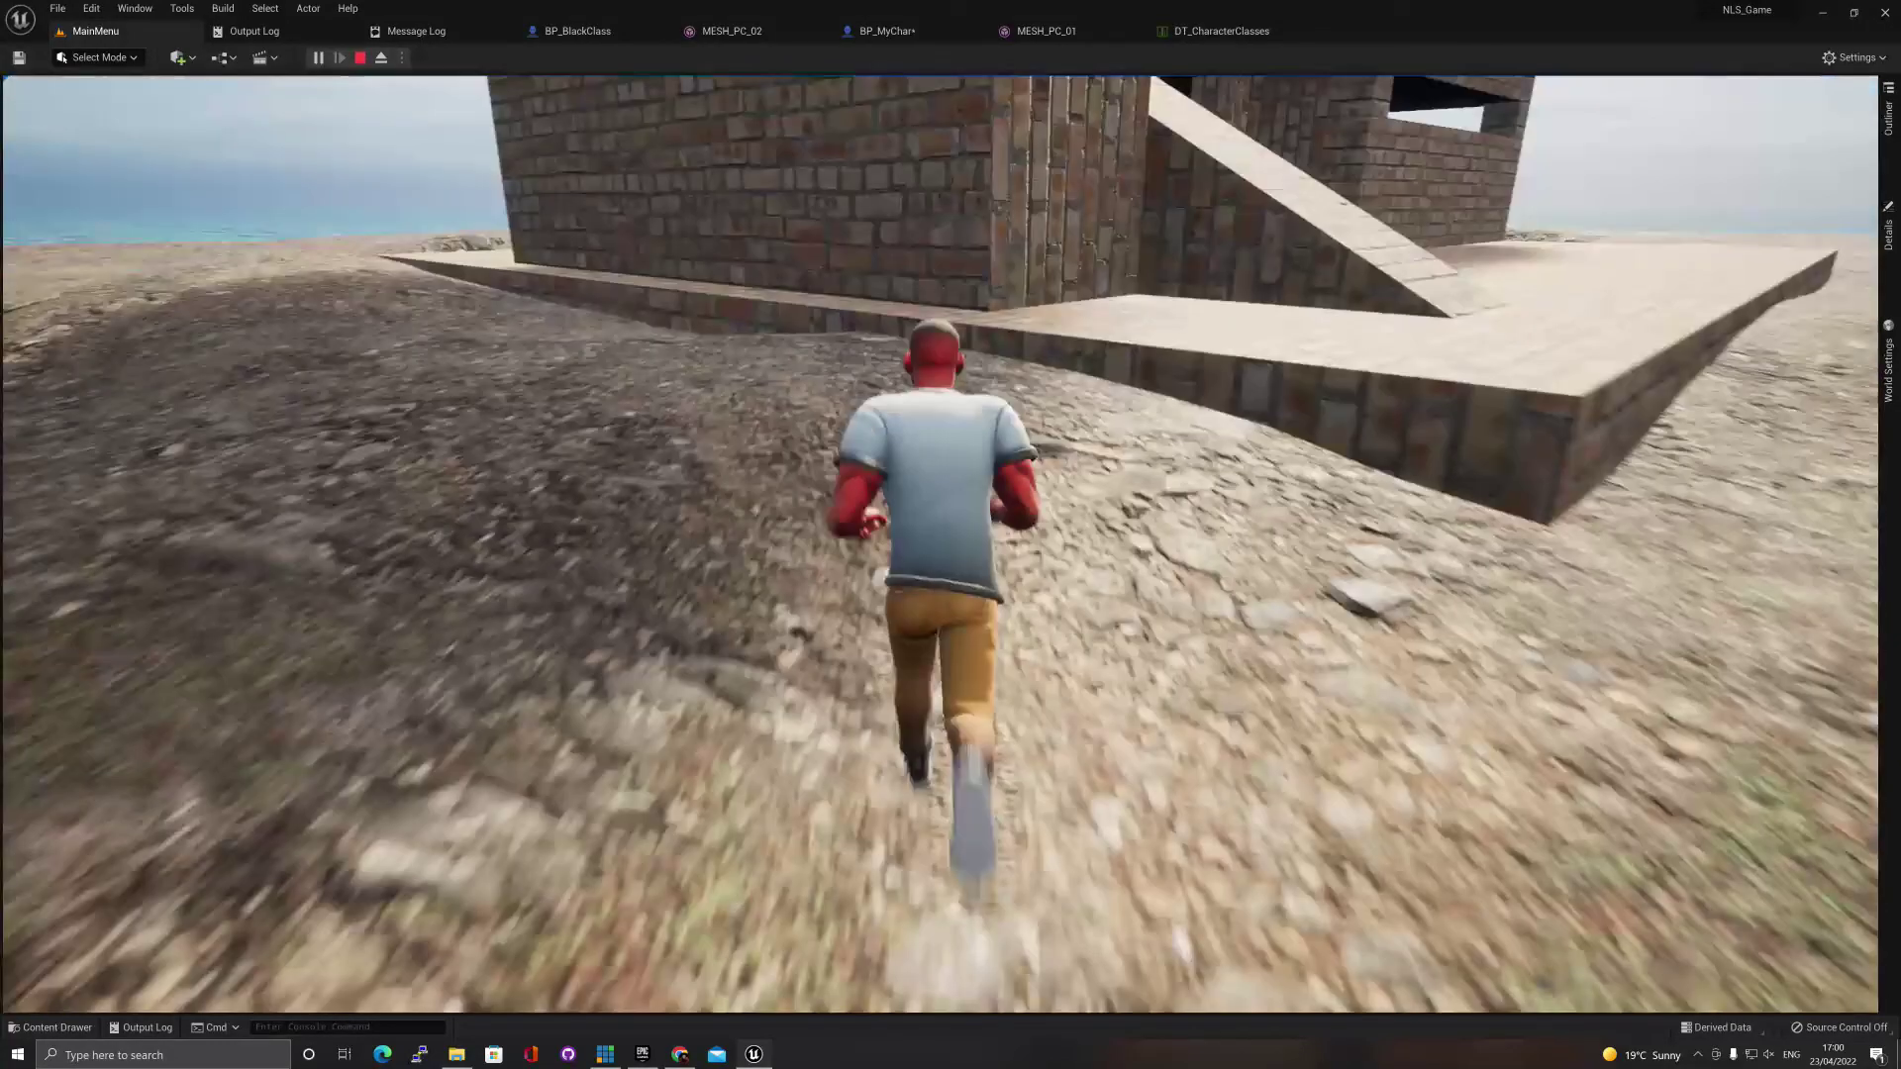
pyautogui.press('space')
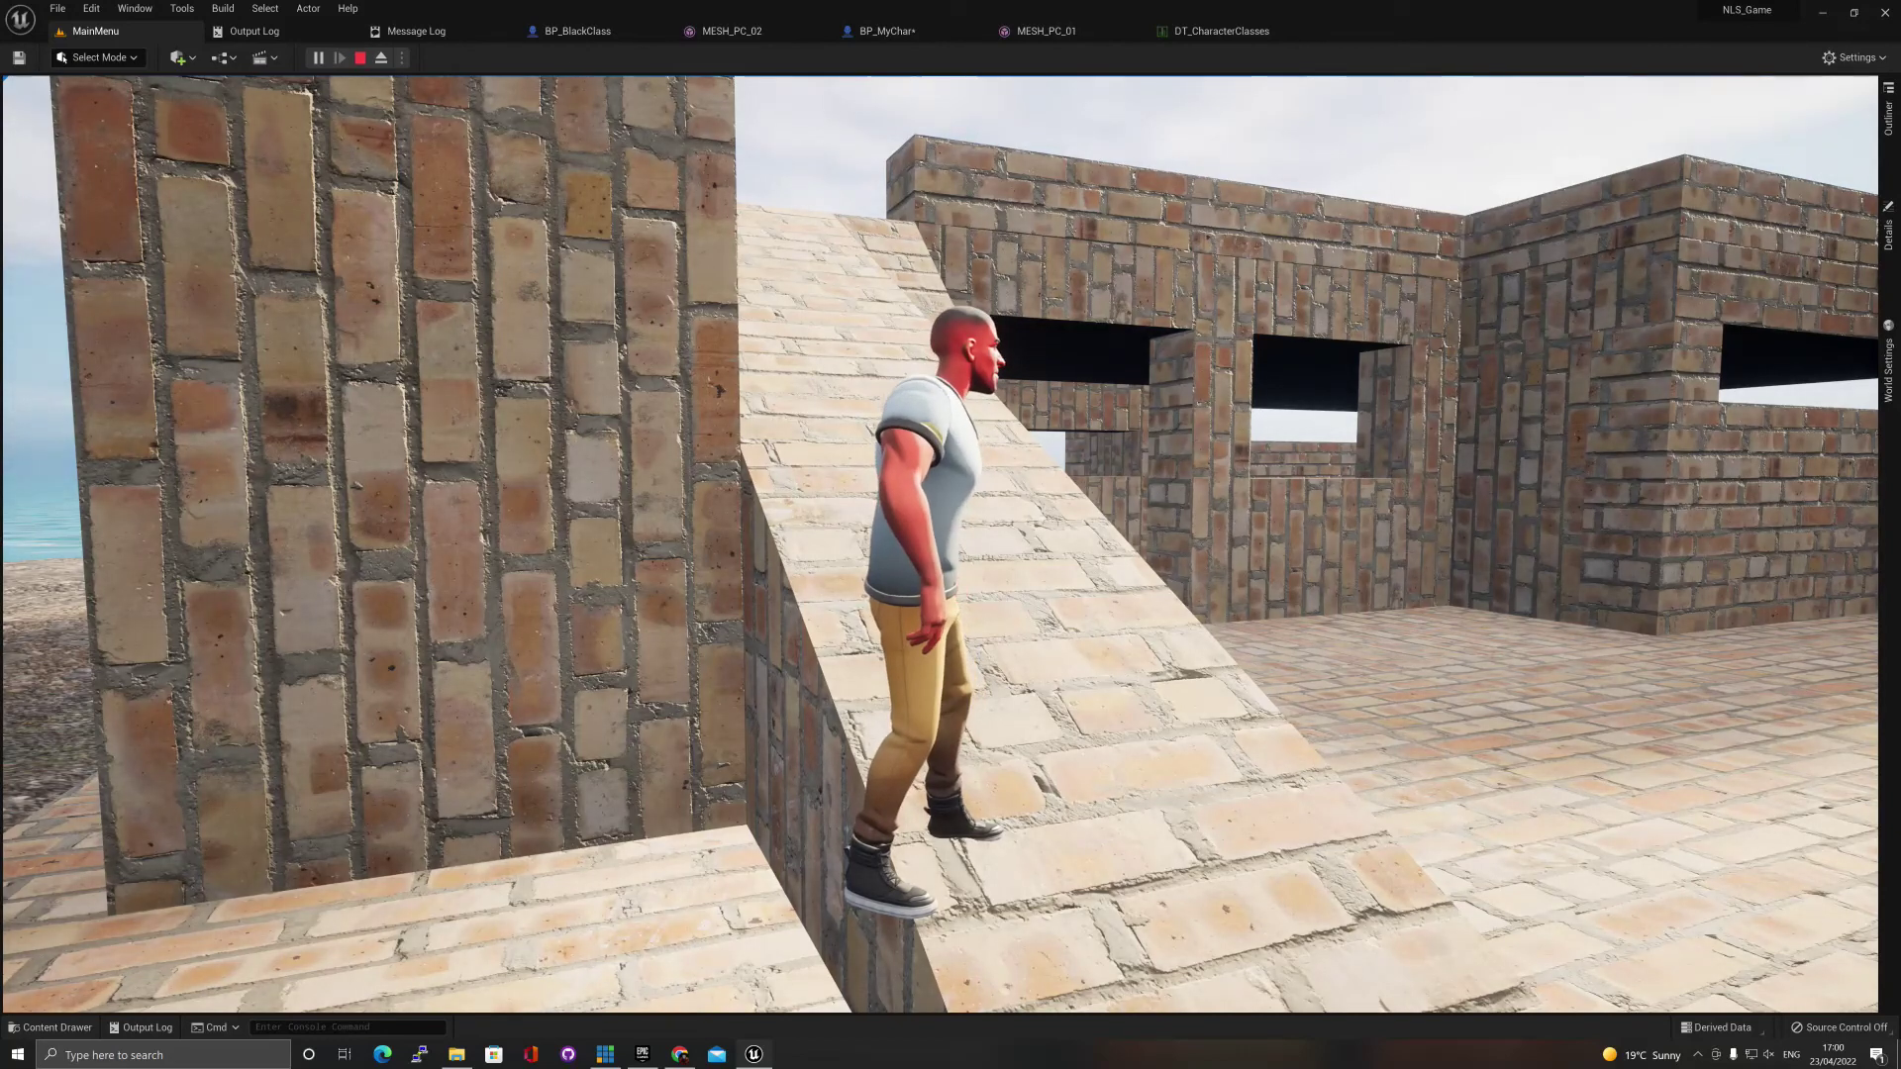
pyautogui.hotkey('shift', 'F1')
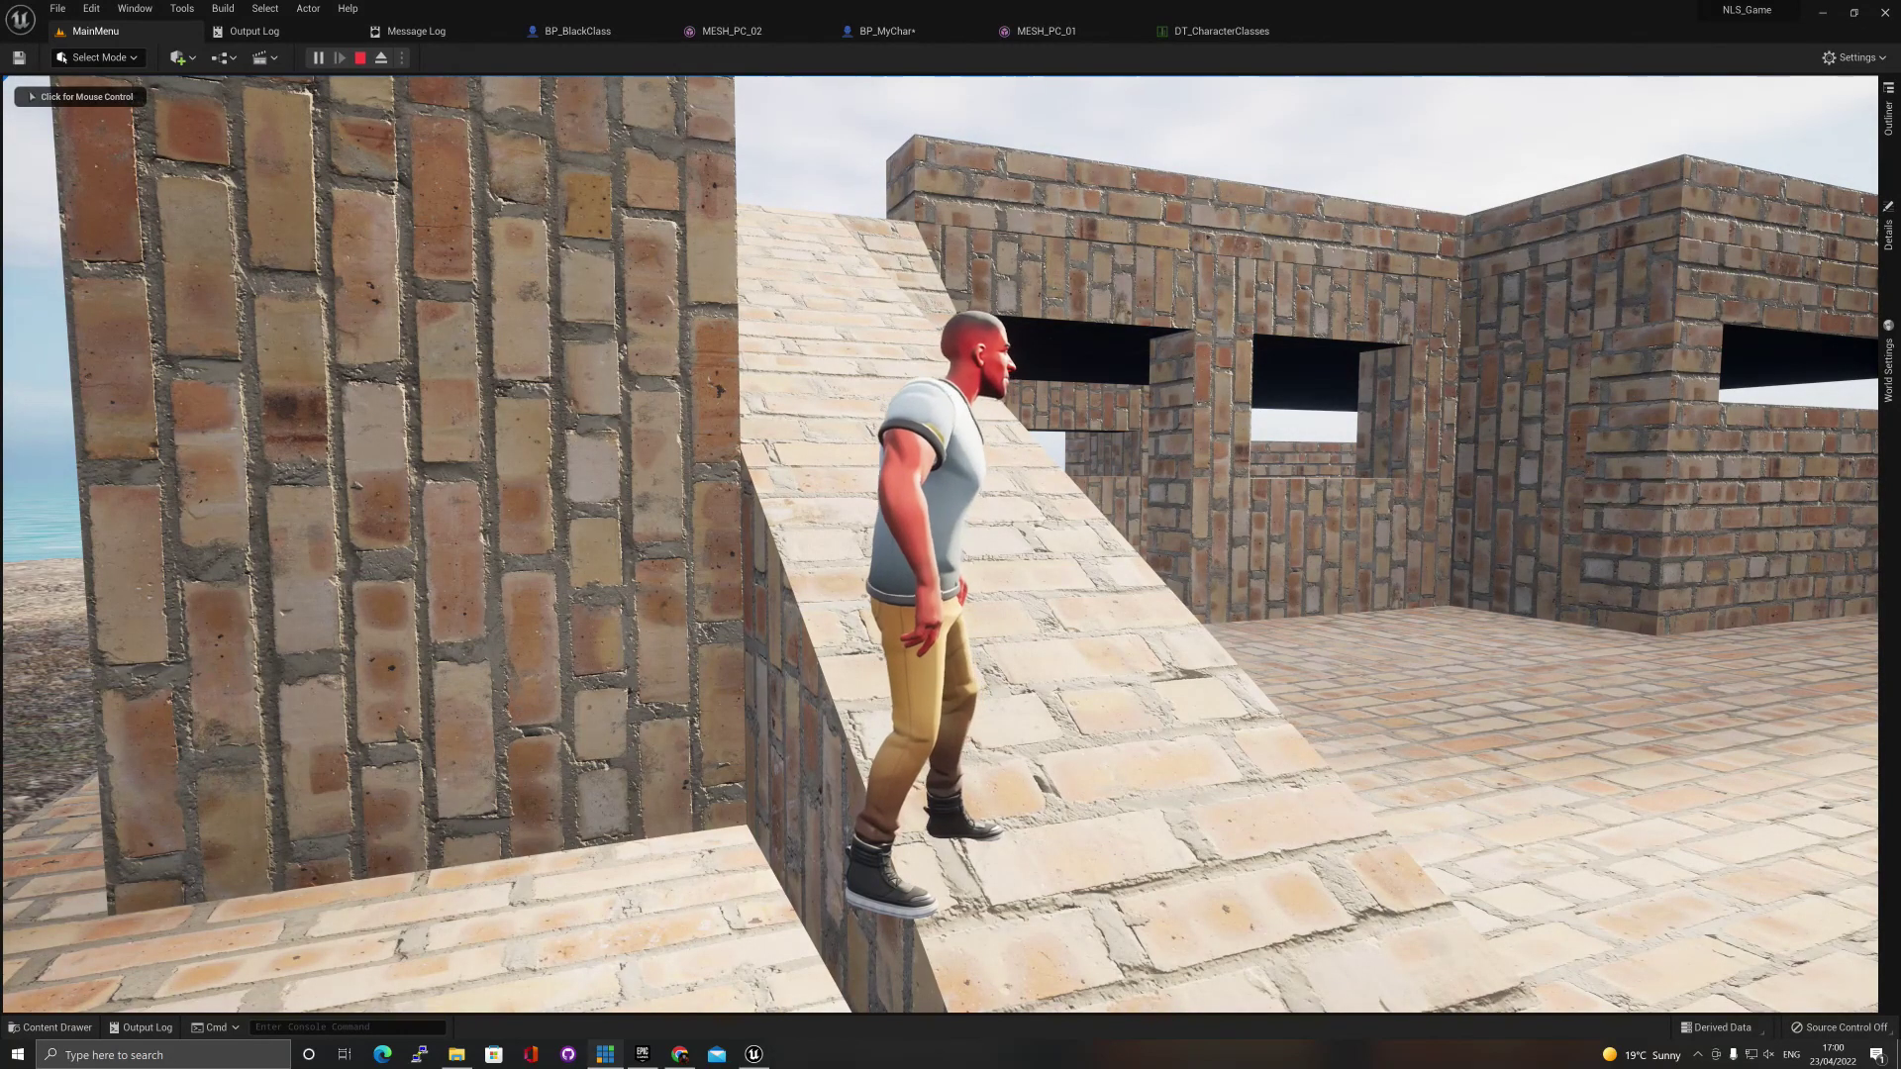